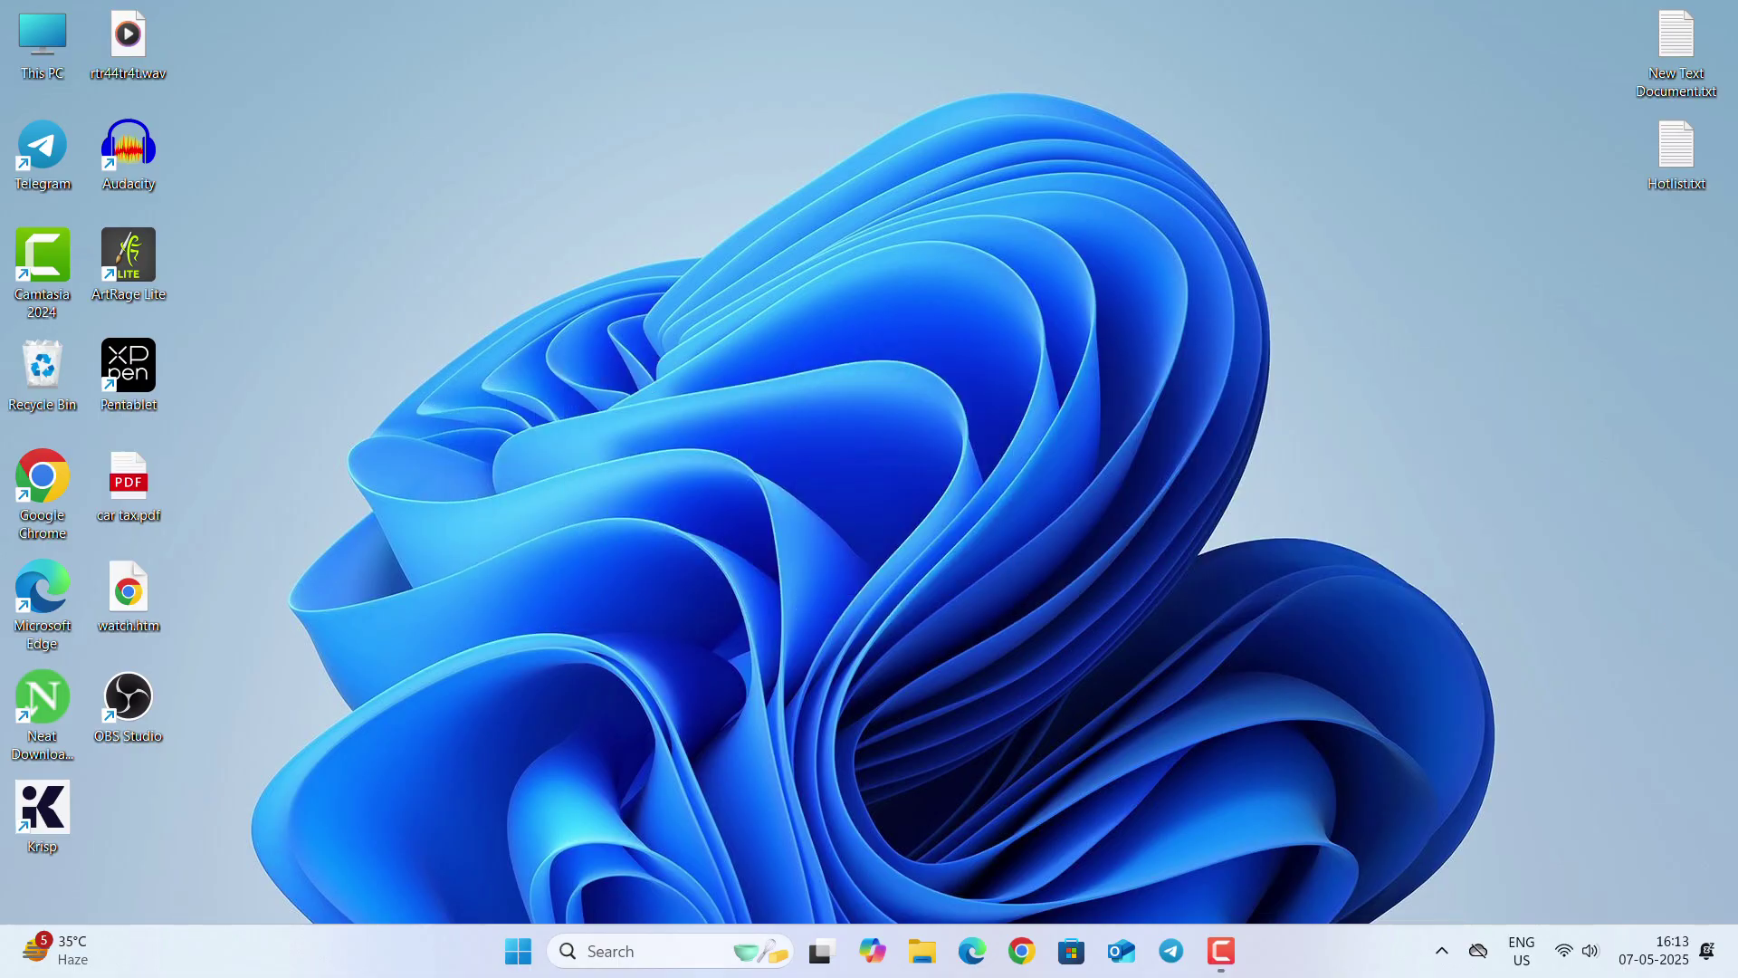
Open Run from Start search, then reopen it with Win+R and centre it on screen.
key(super)
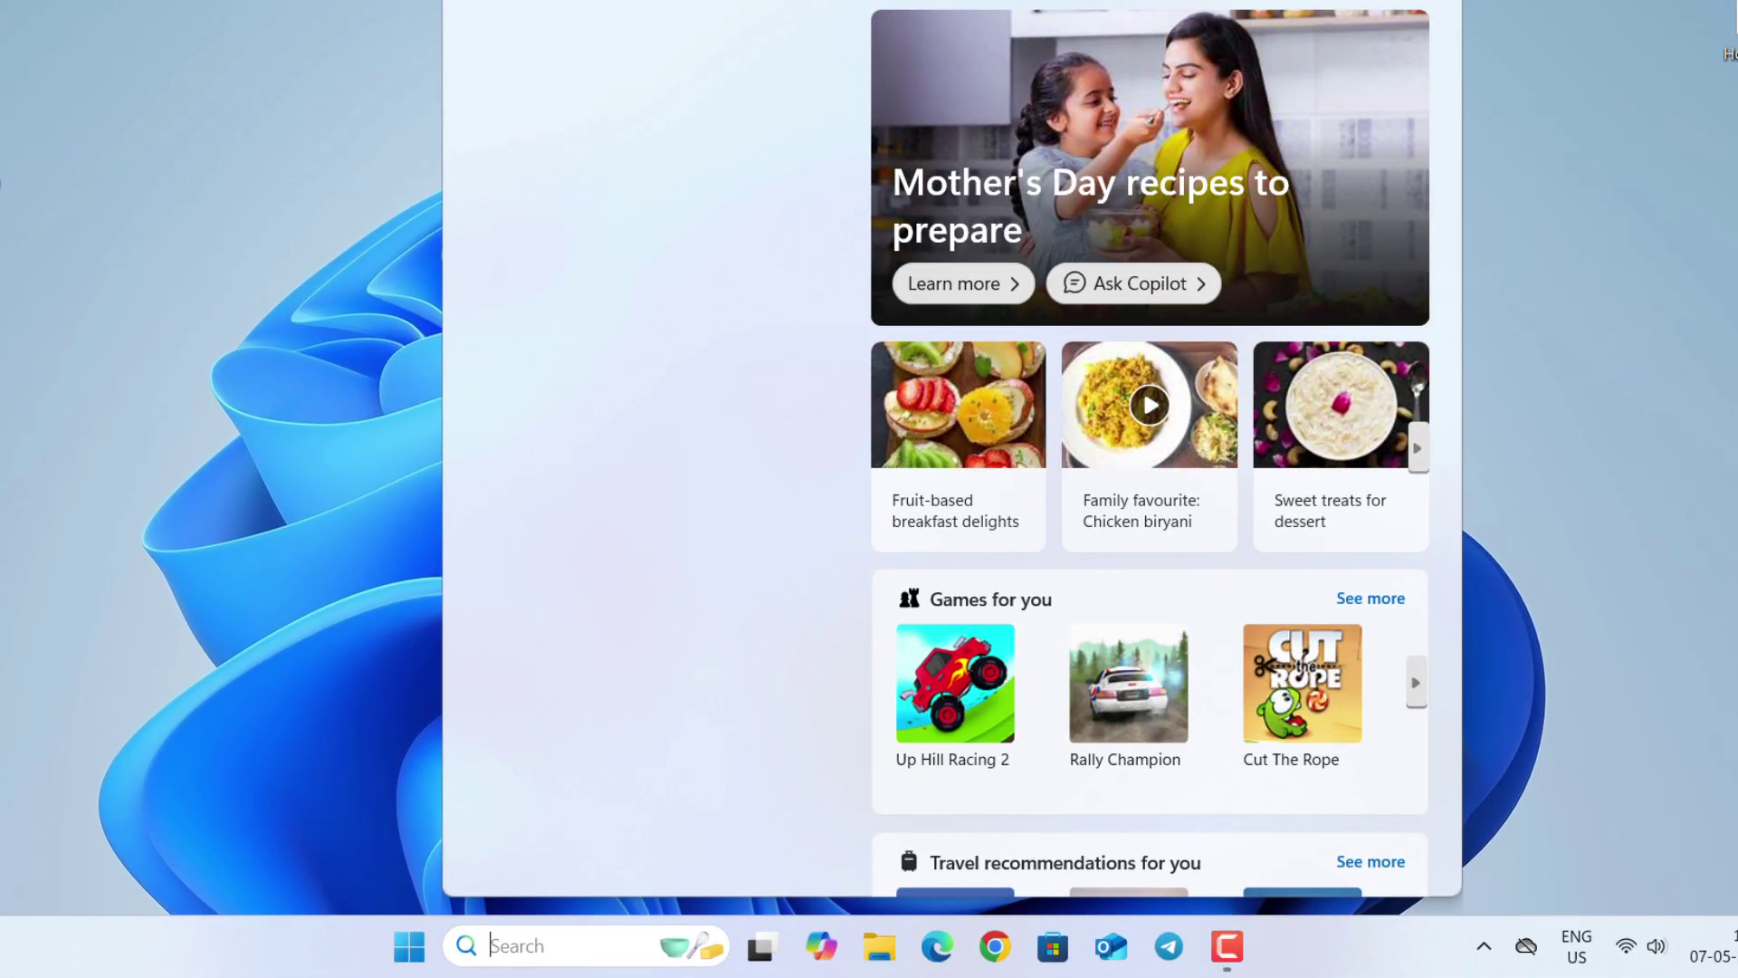
text(run)
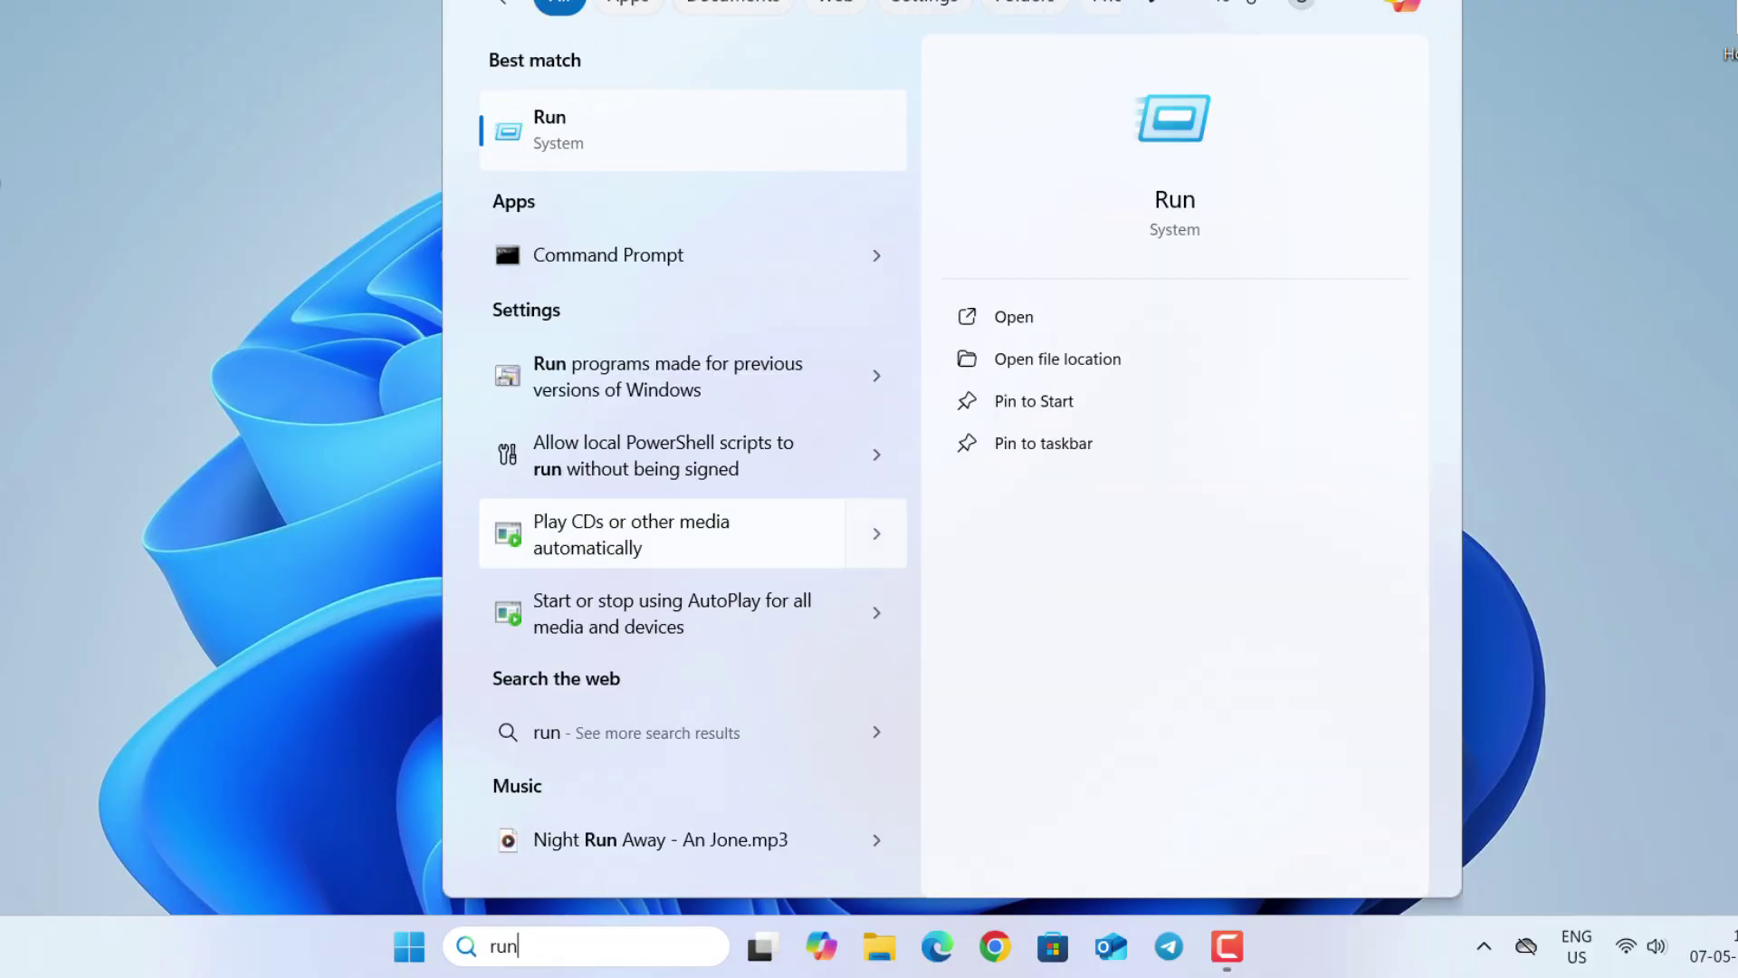
key(Return)
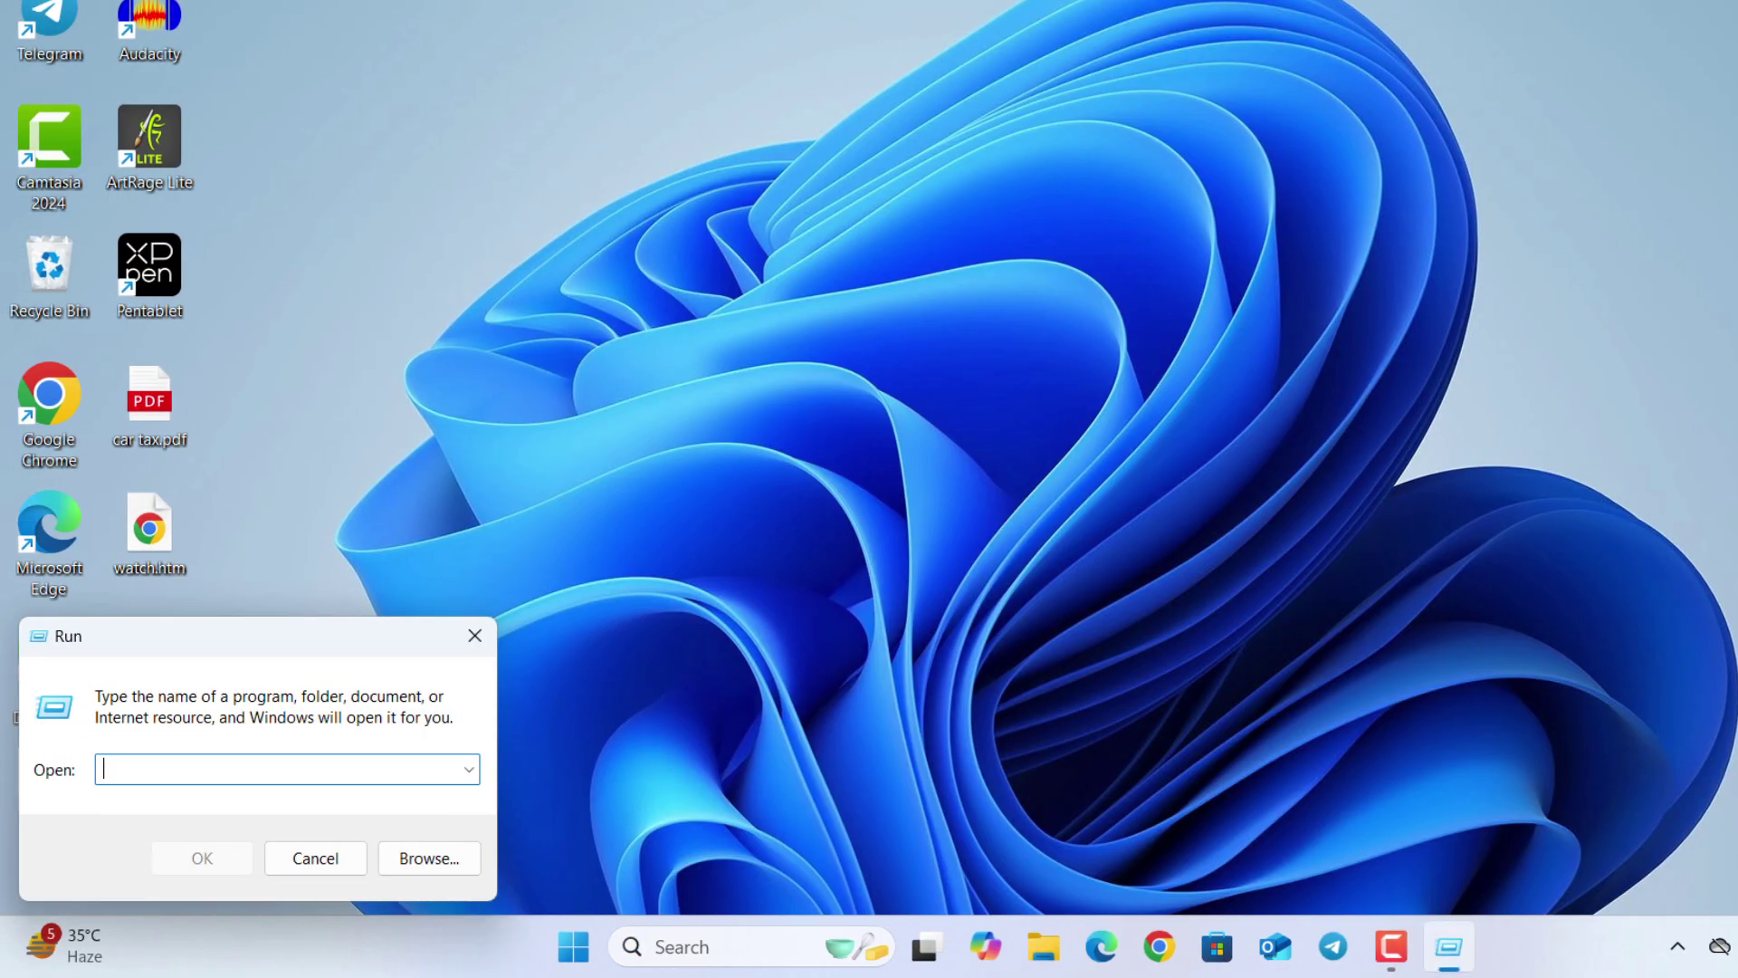
click(475, 636)
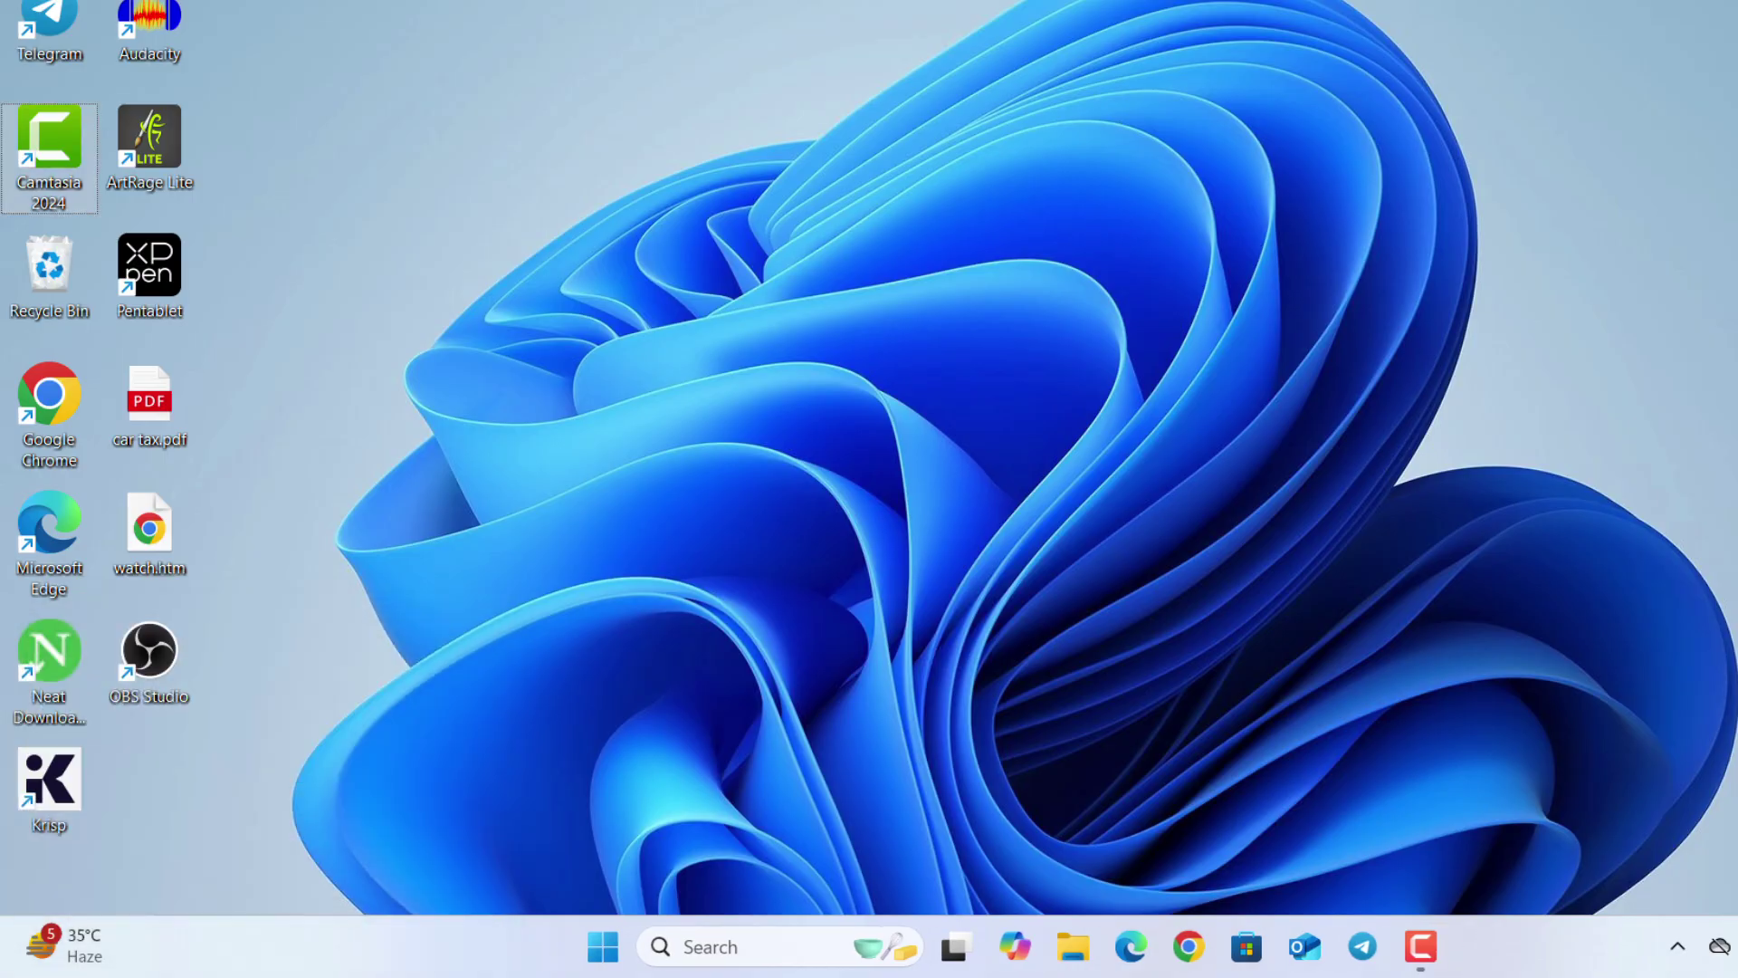
key(super+r)
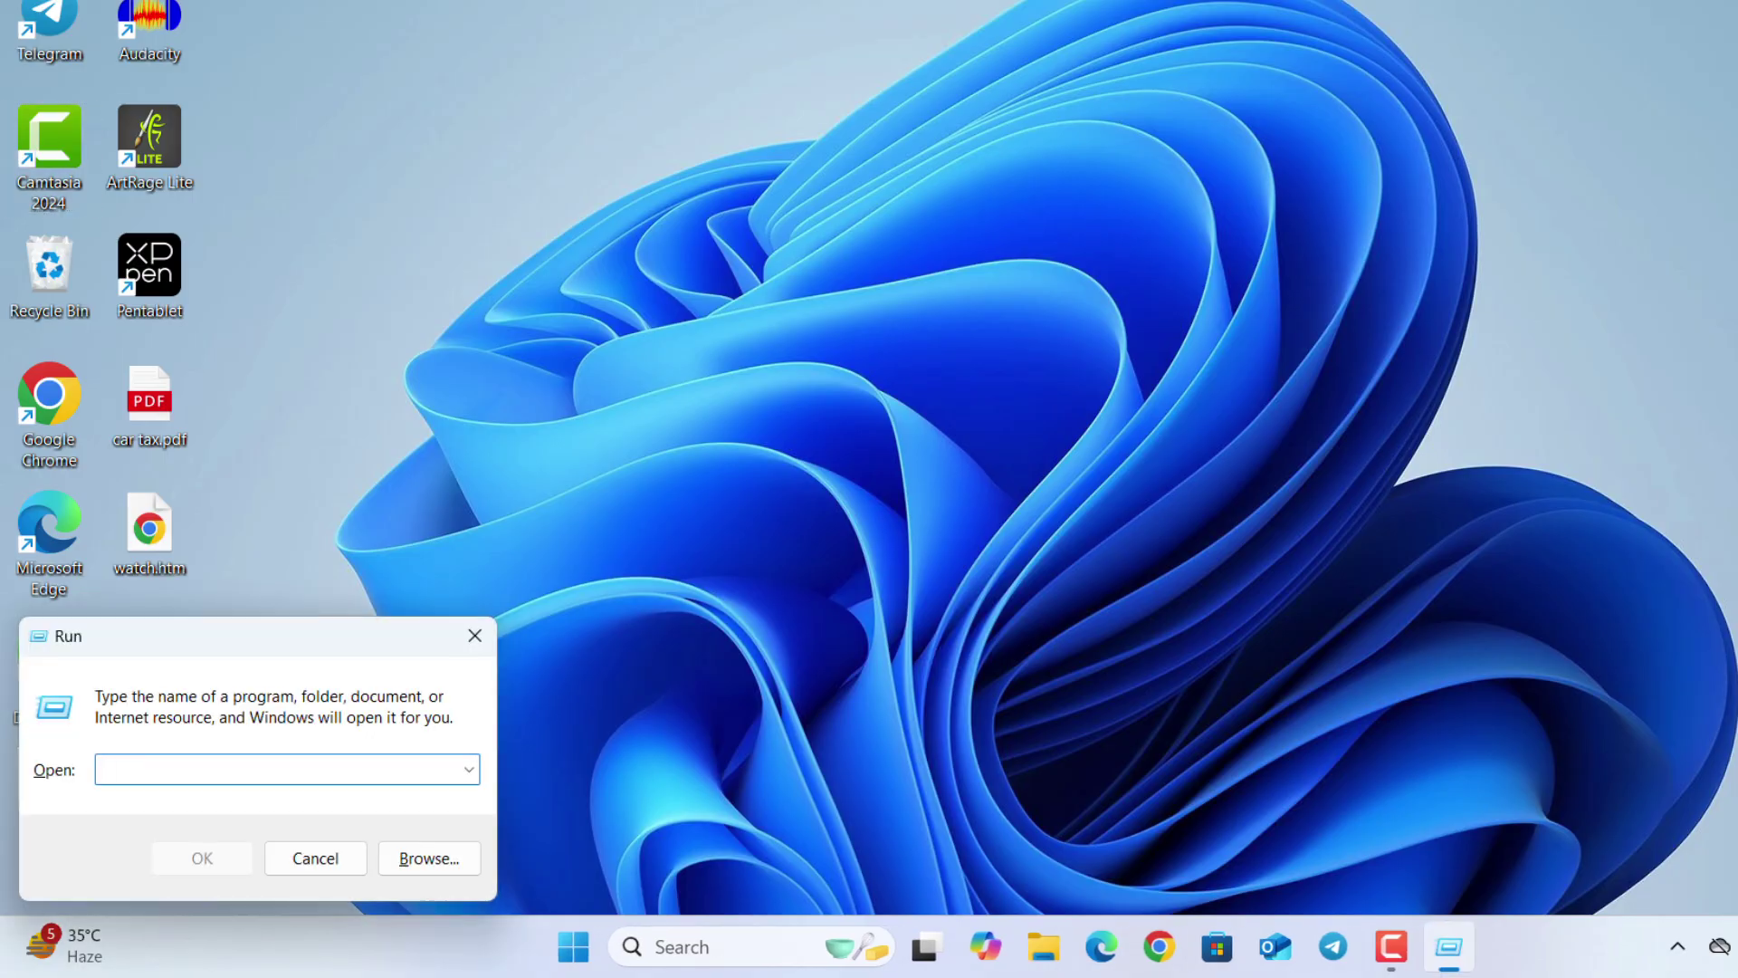
drag(244, 635, 827, 268)
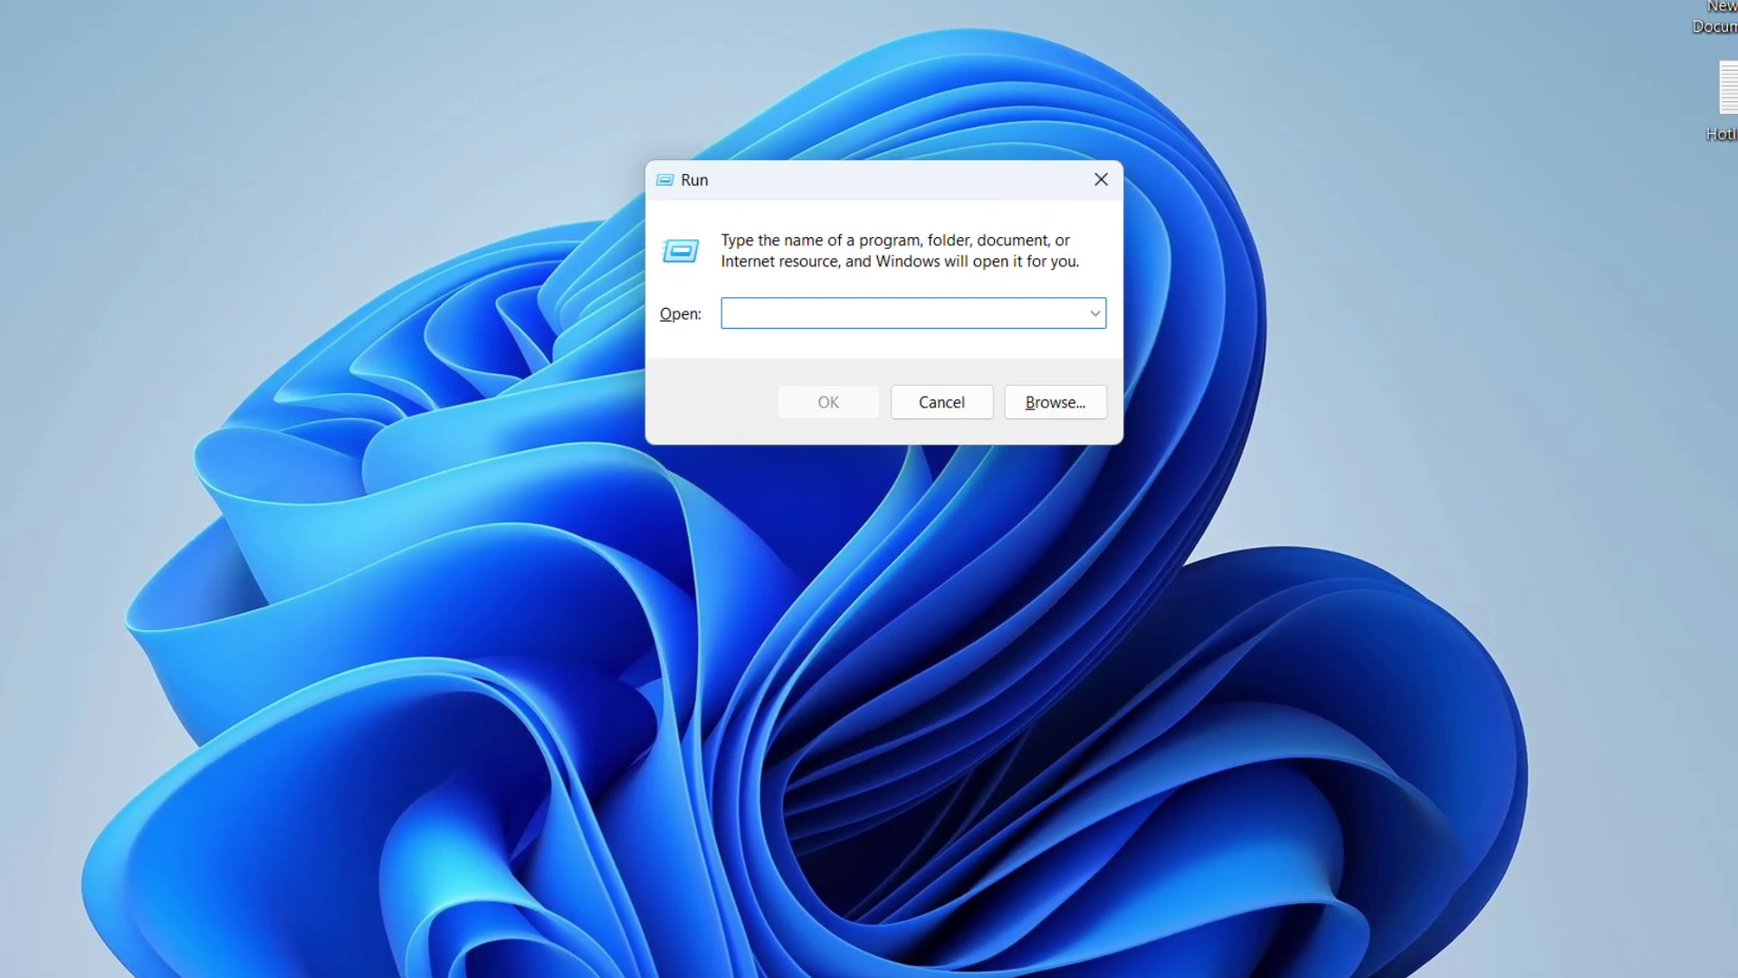
Open the C:\Windows\Temp folder with 'temp', grant access, and select all 115 items.
text(temp)
key(Return)
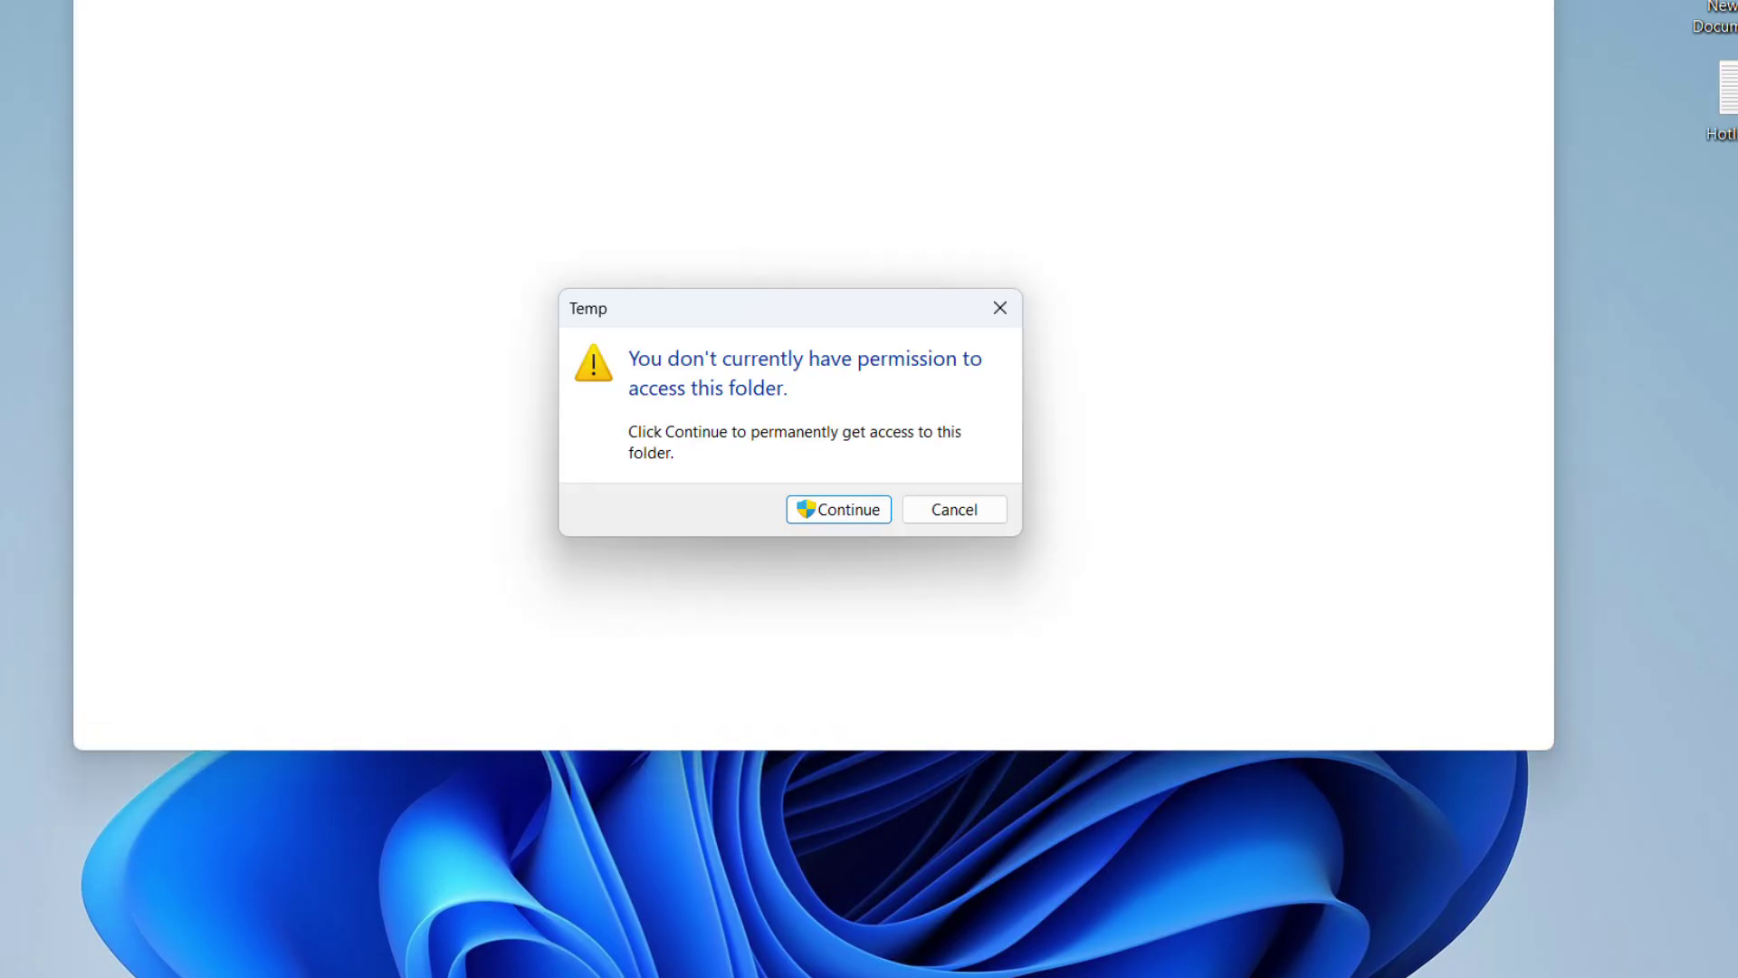
key(Return)
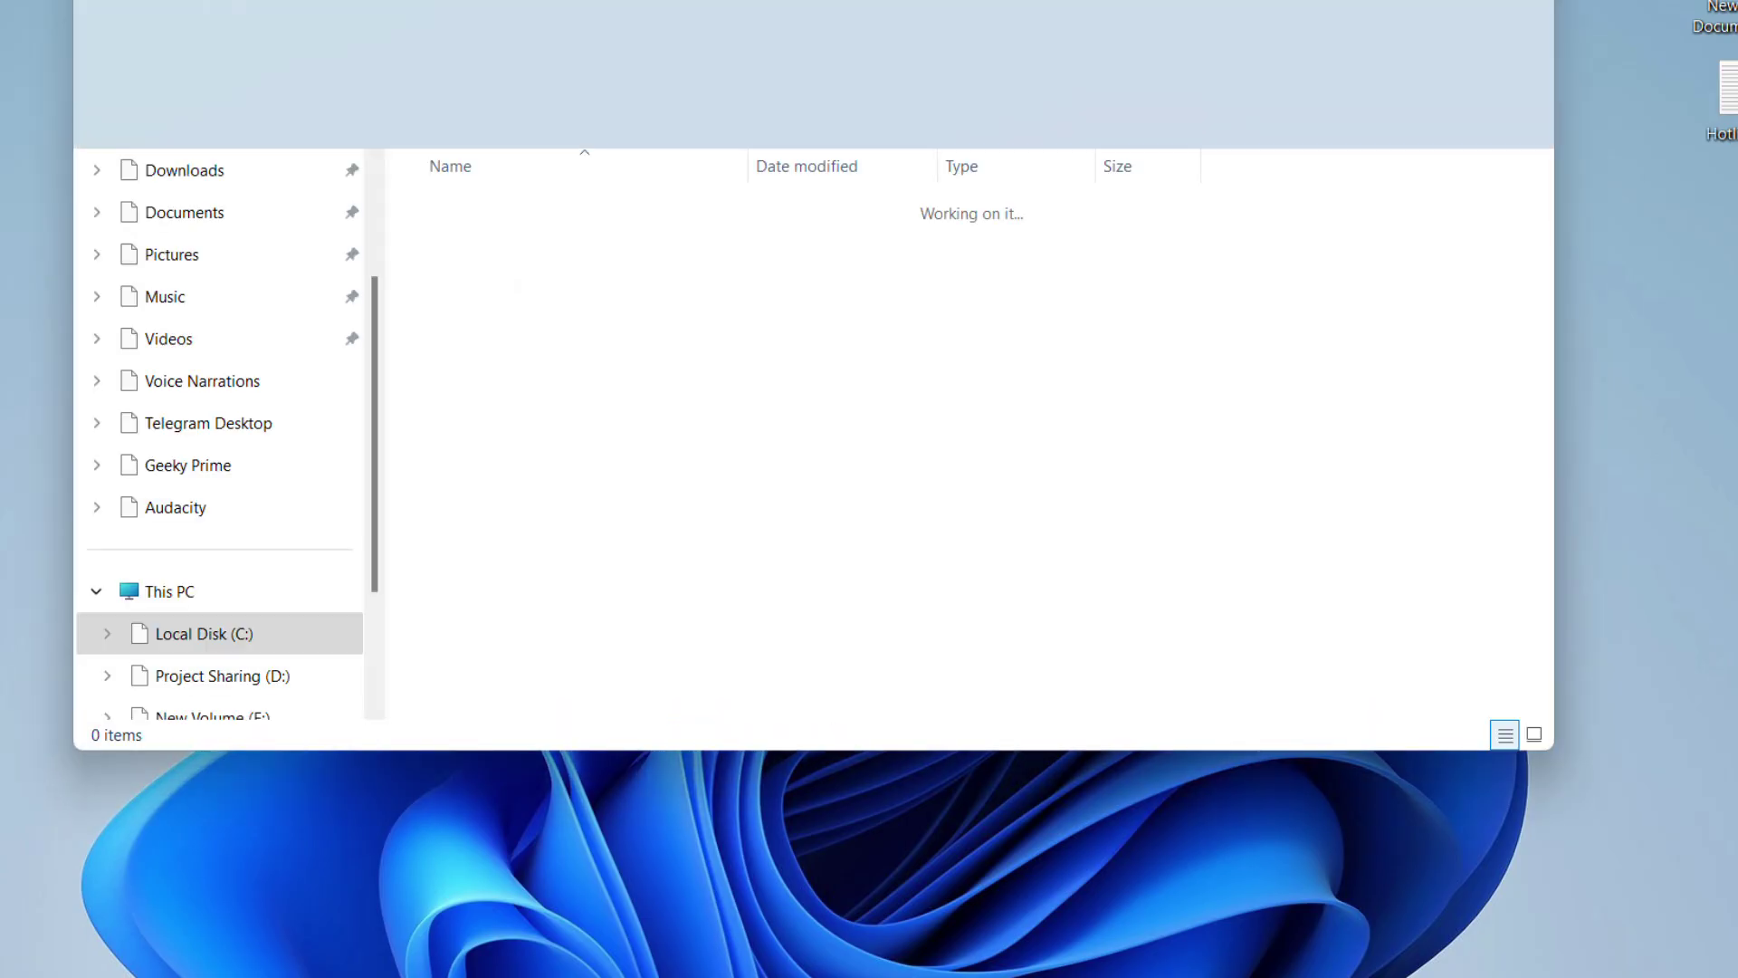
scroll(796, 468, down, 10)
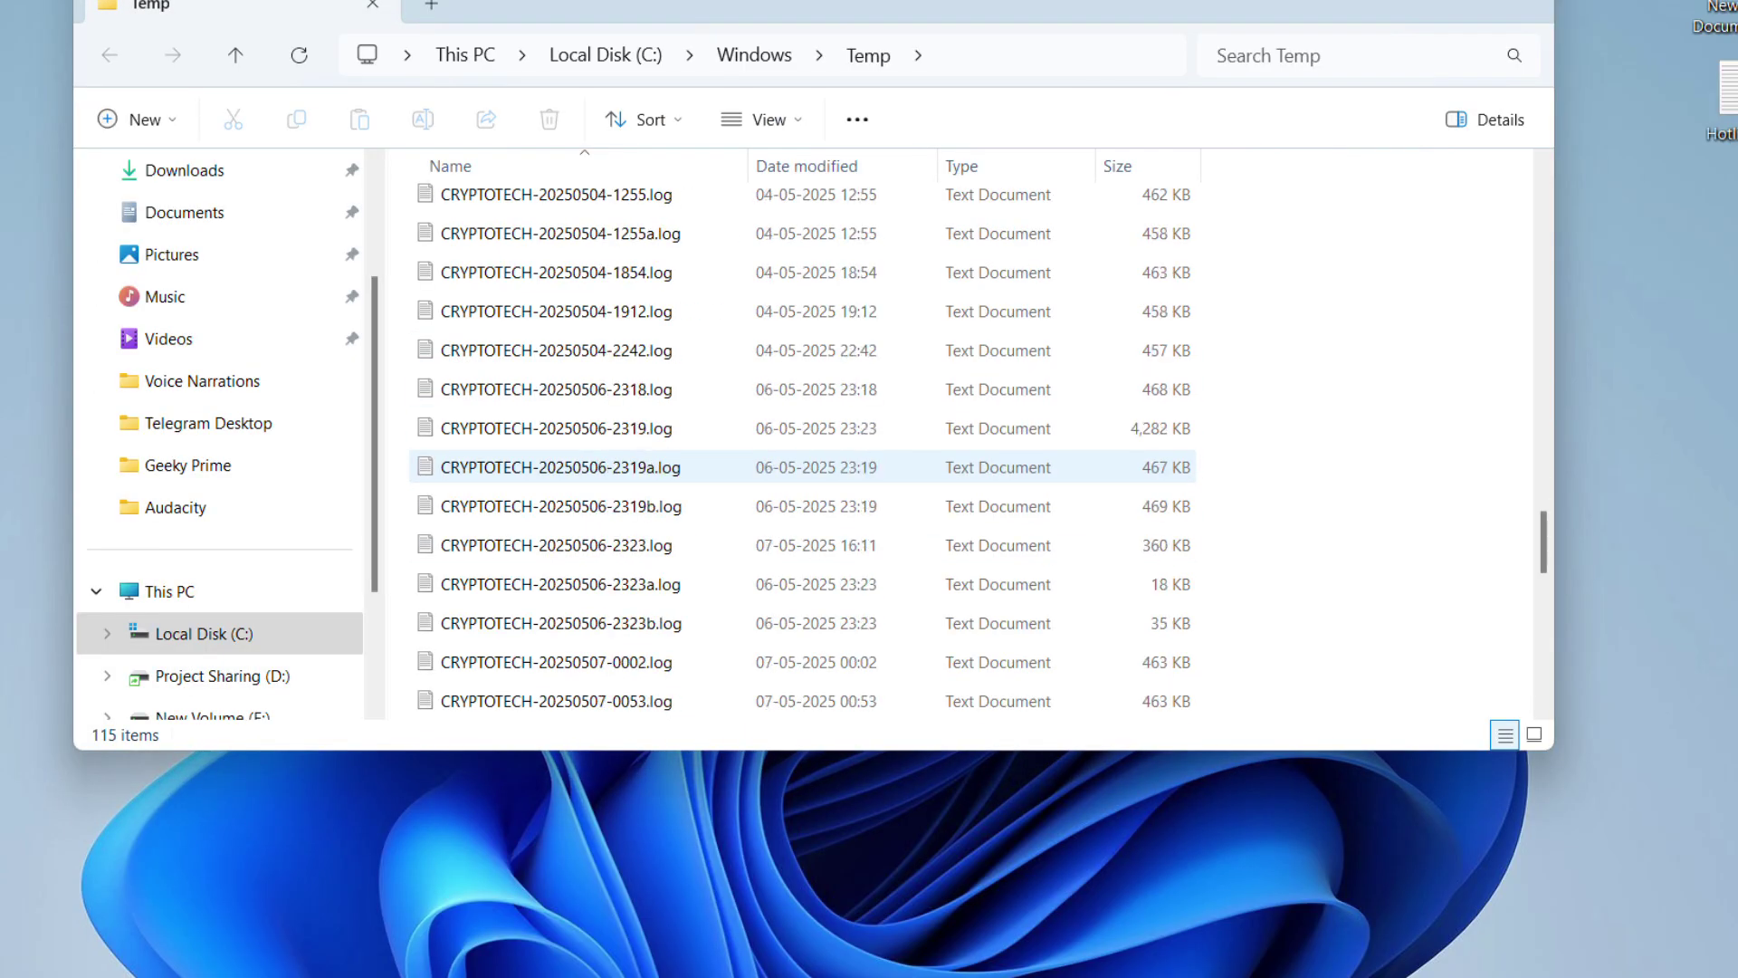
scroll(796, 467, down, 10)
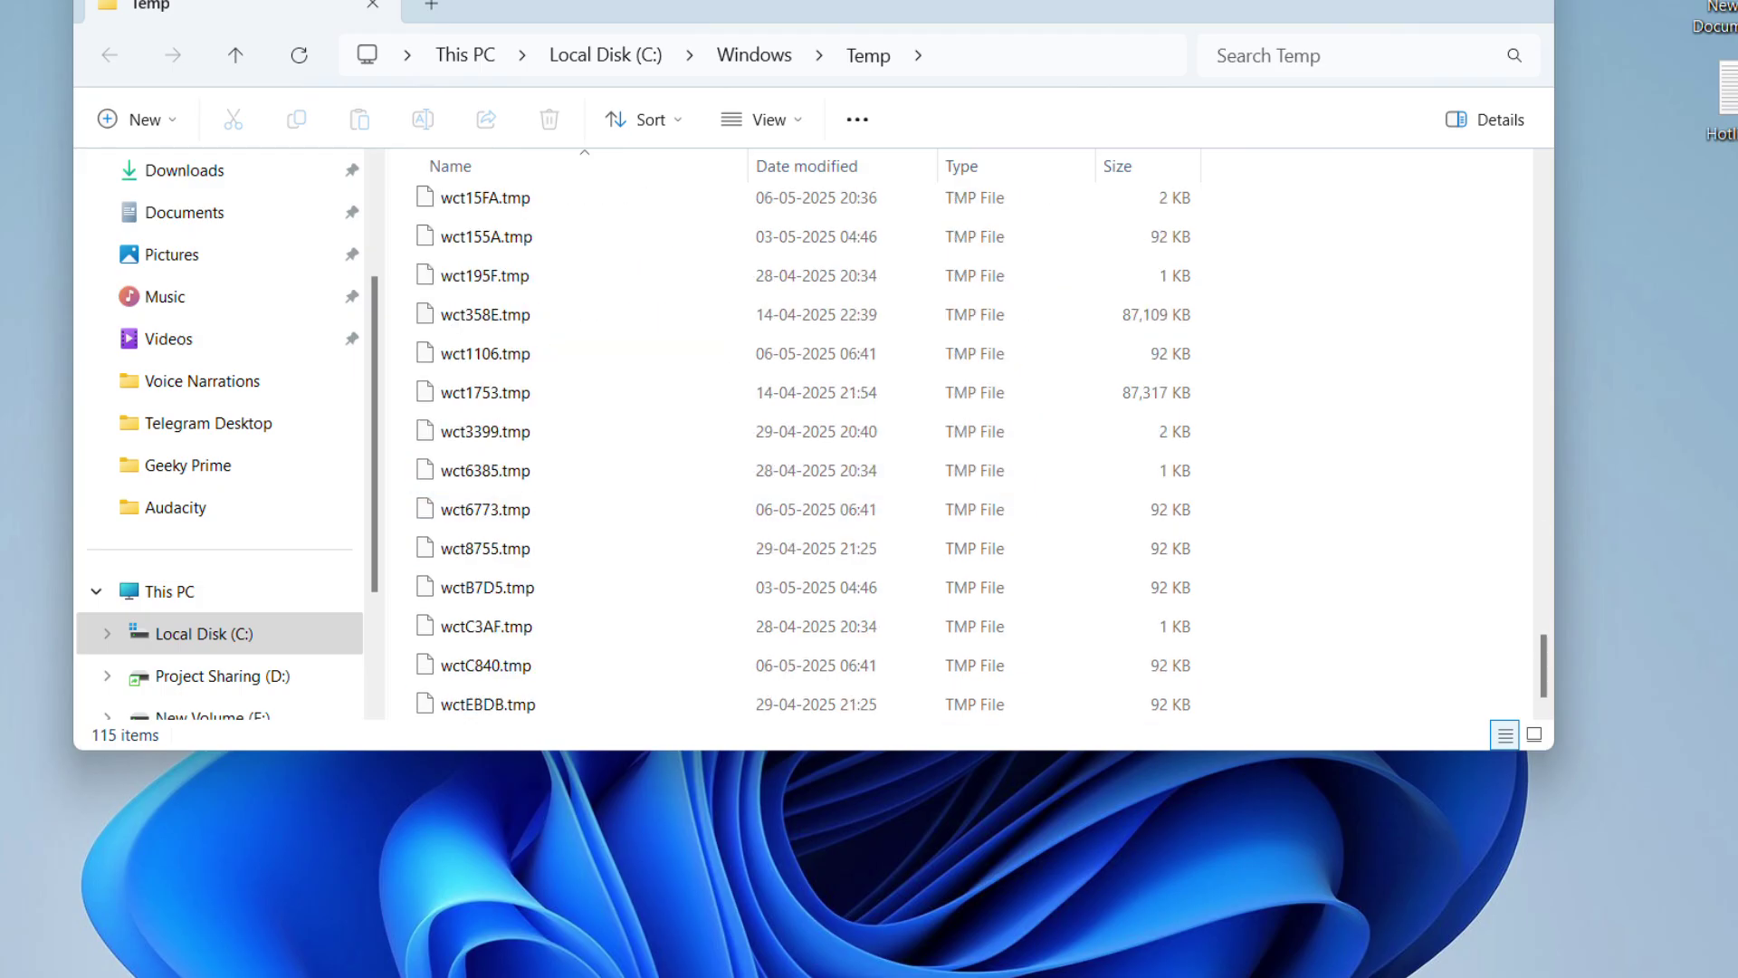
click(486, 665)
shift+click(488, 704)
key(ctrl+a)
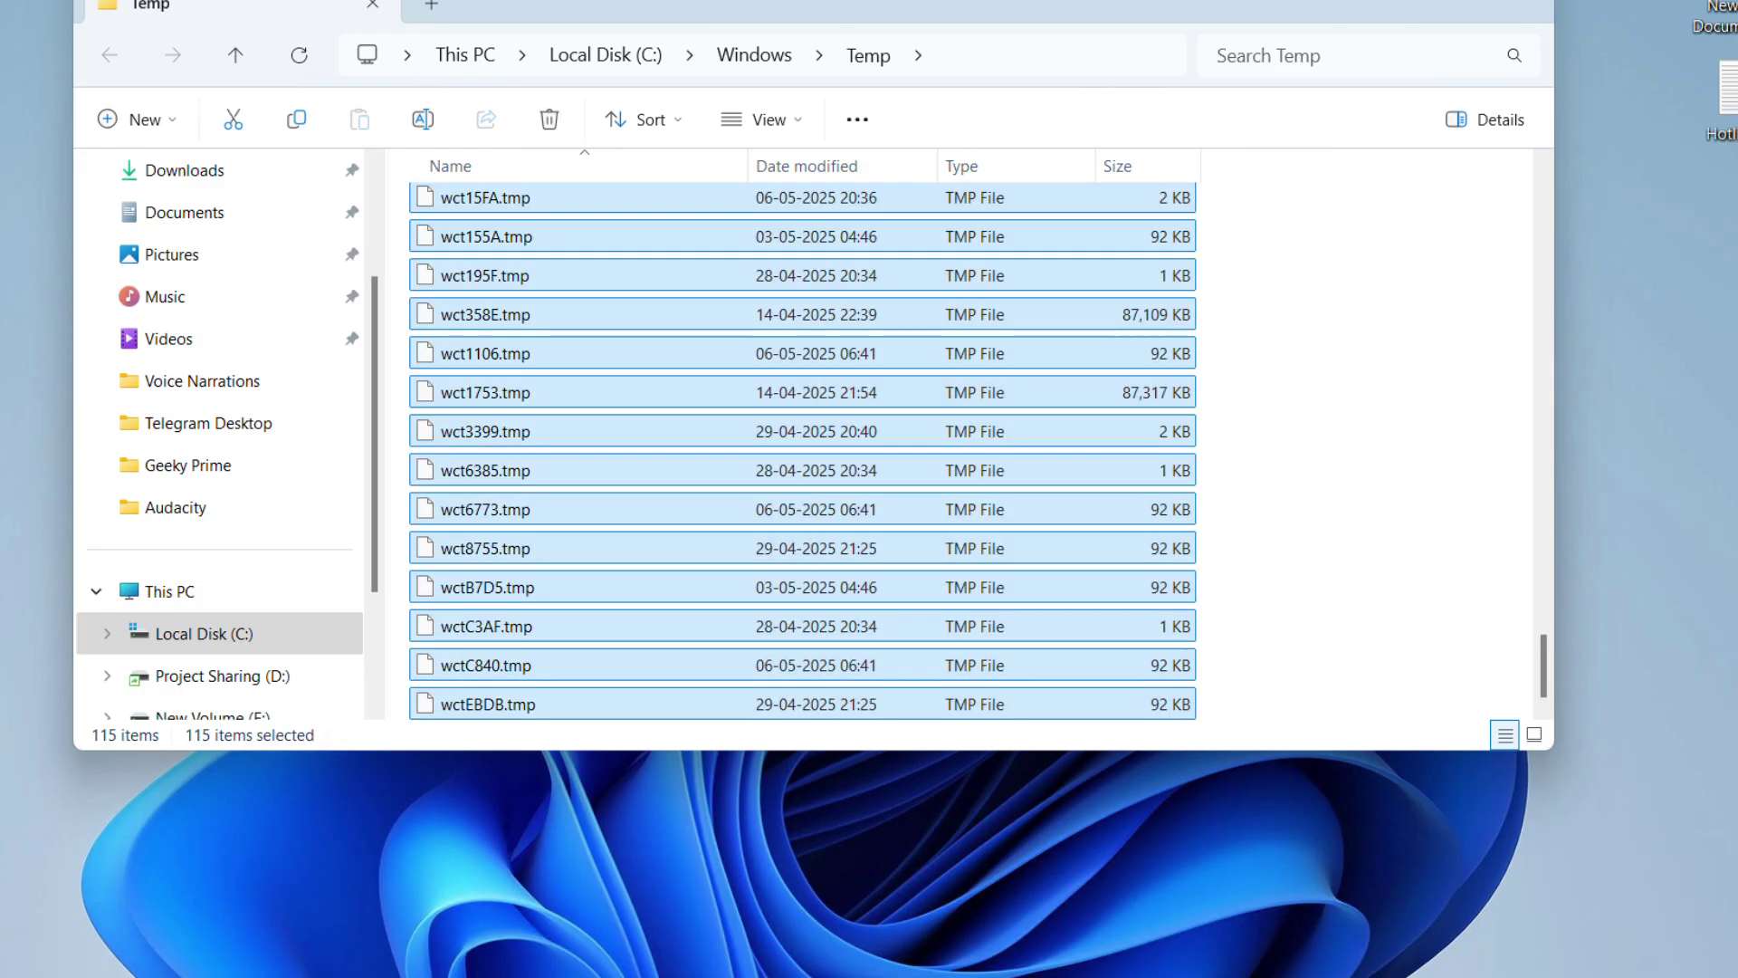
scroll(802, 453, up, 10)
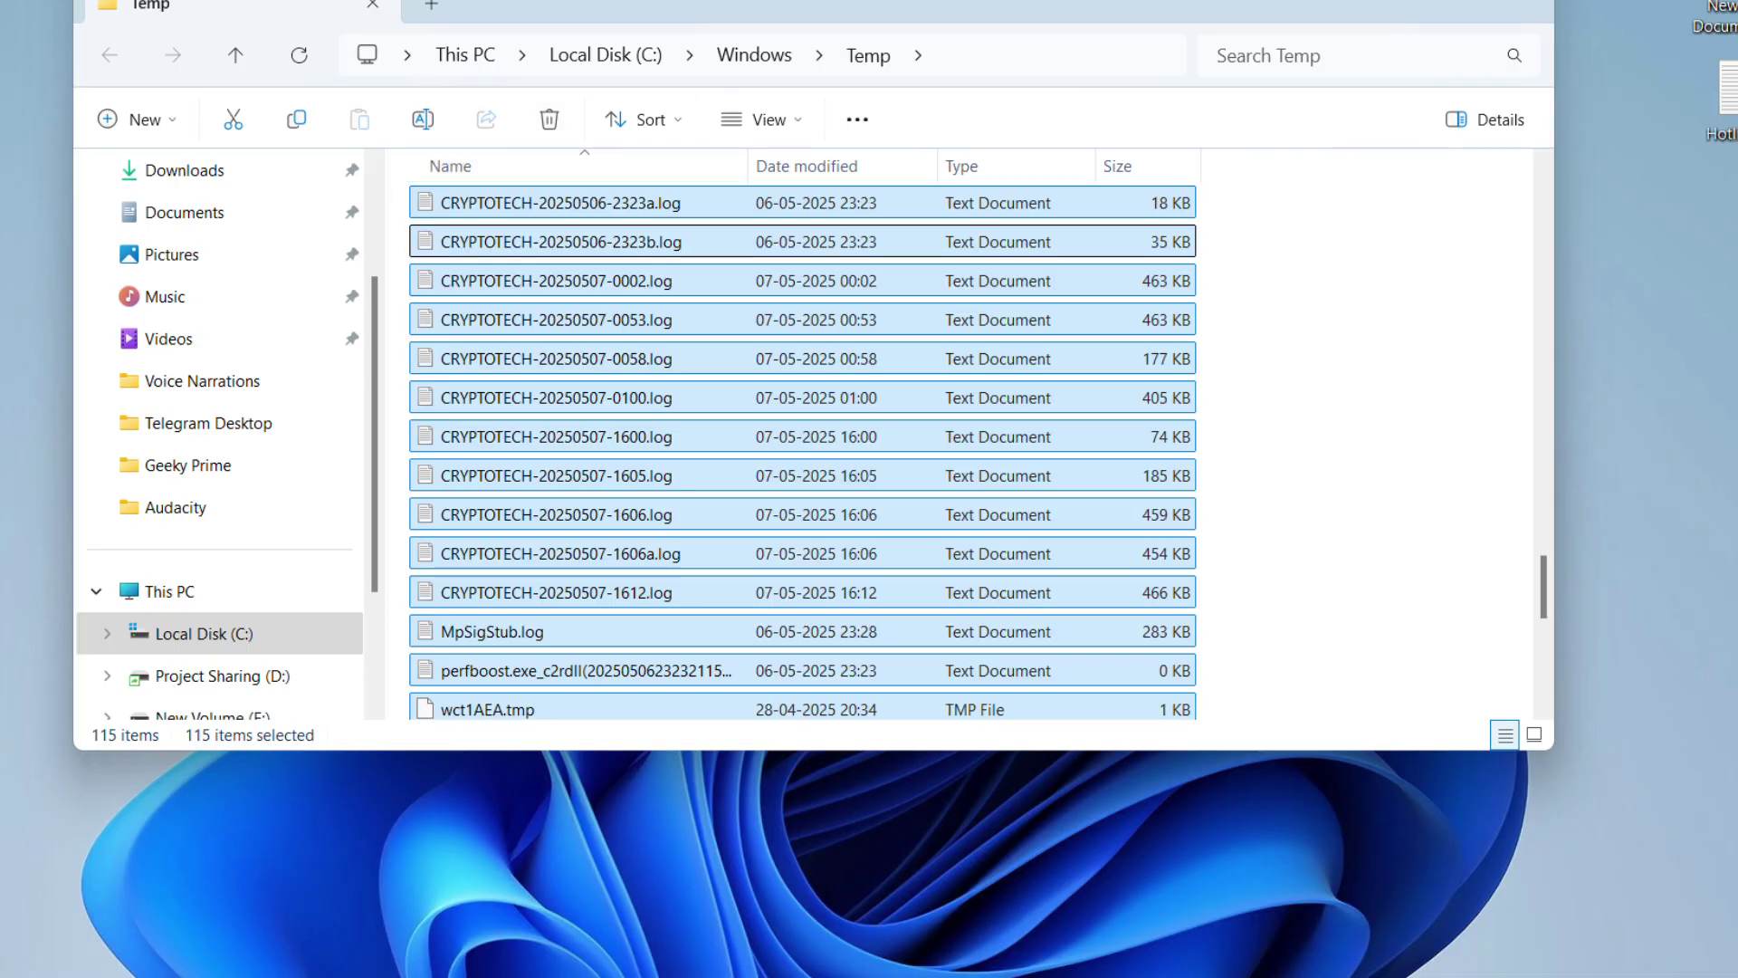
Permanently delete the 115 items, skip the locked file for all, and close the folder.
right_click(579, 241)
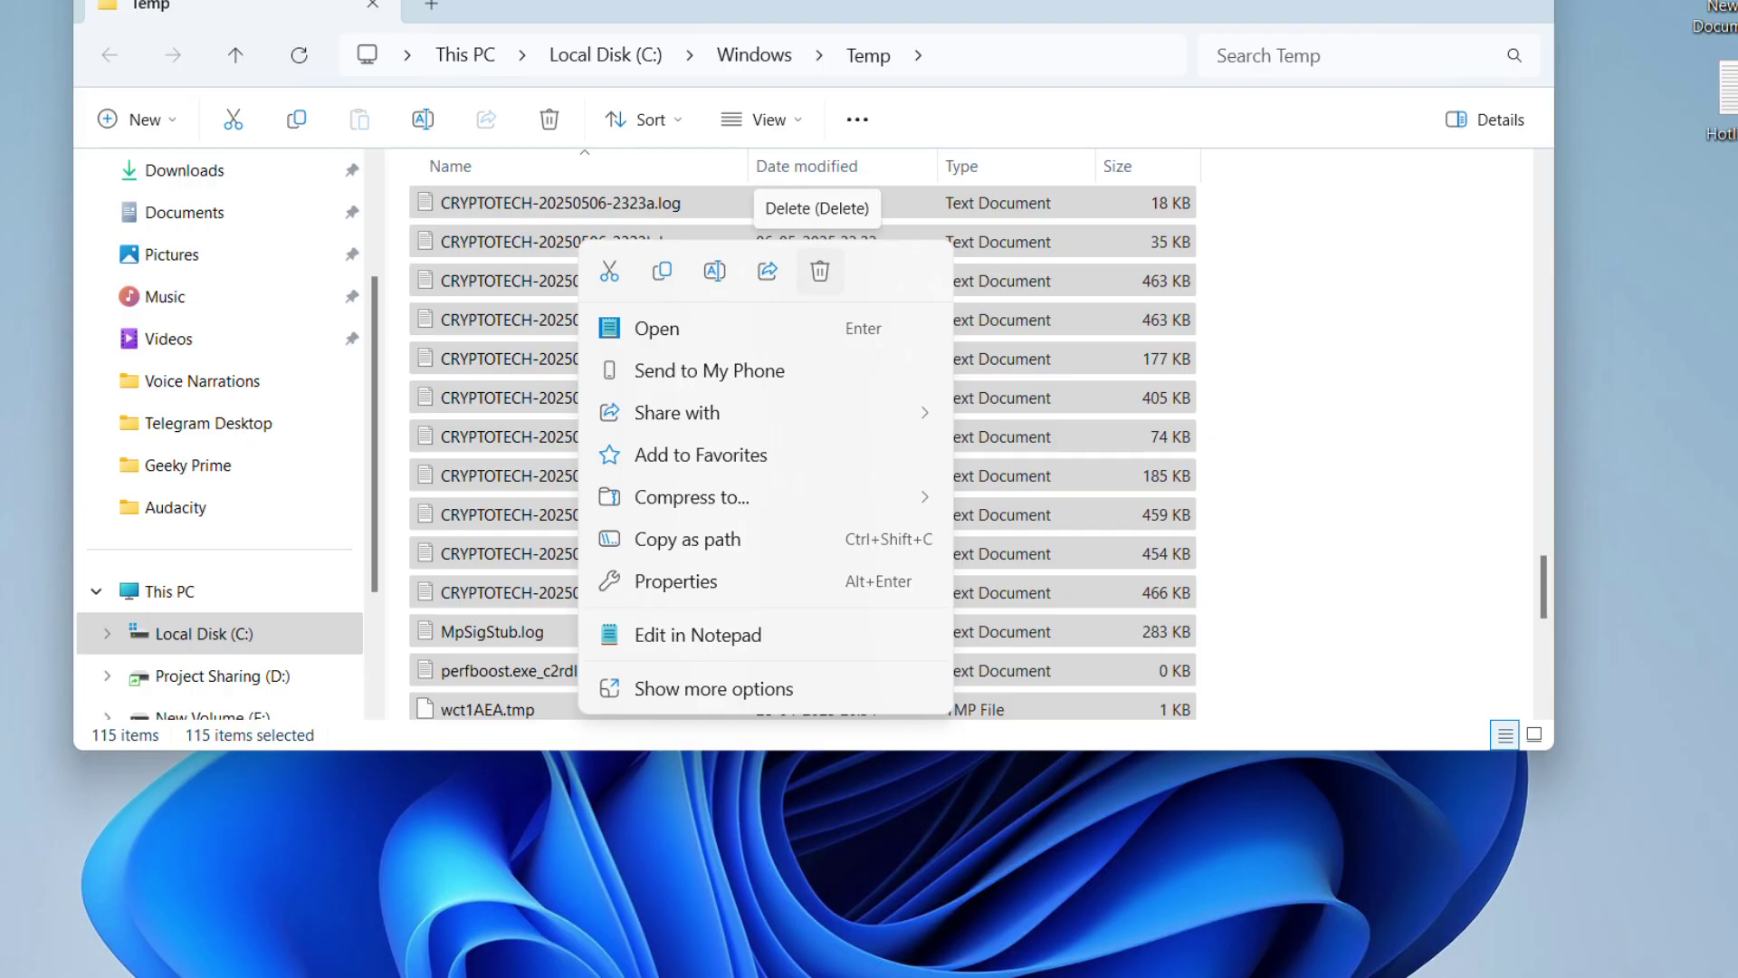
click(820, 270)
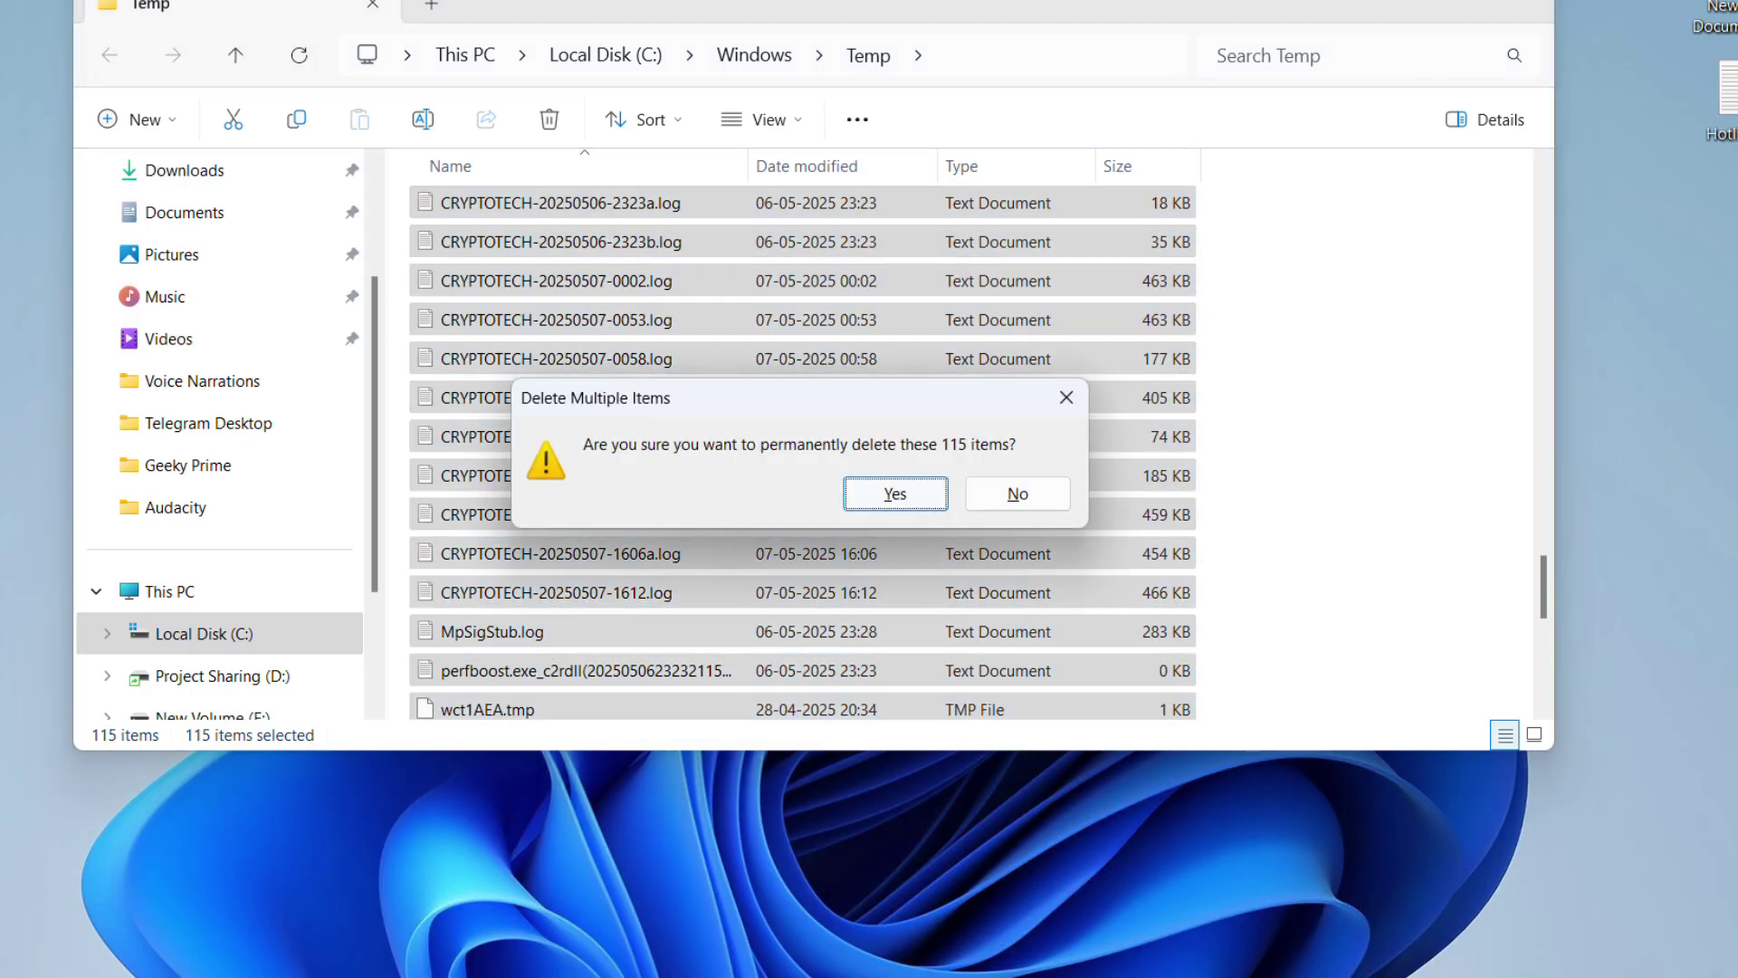
key(Return)
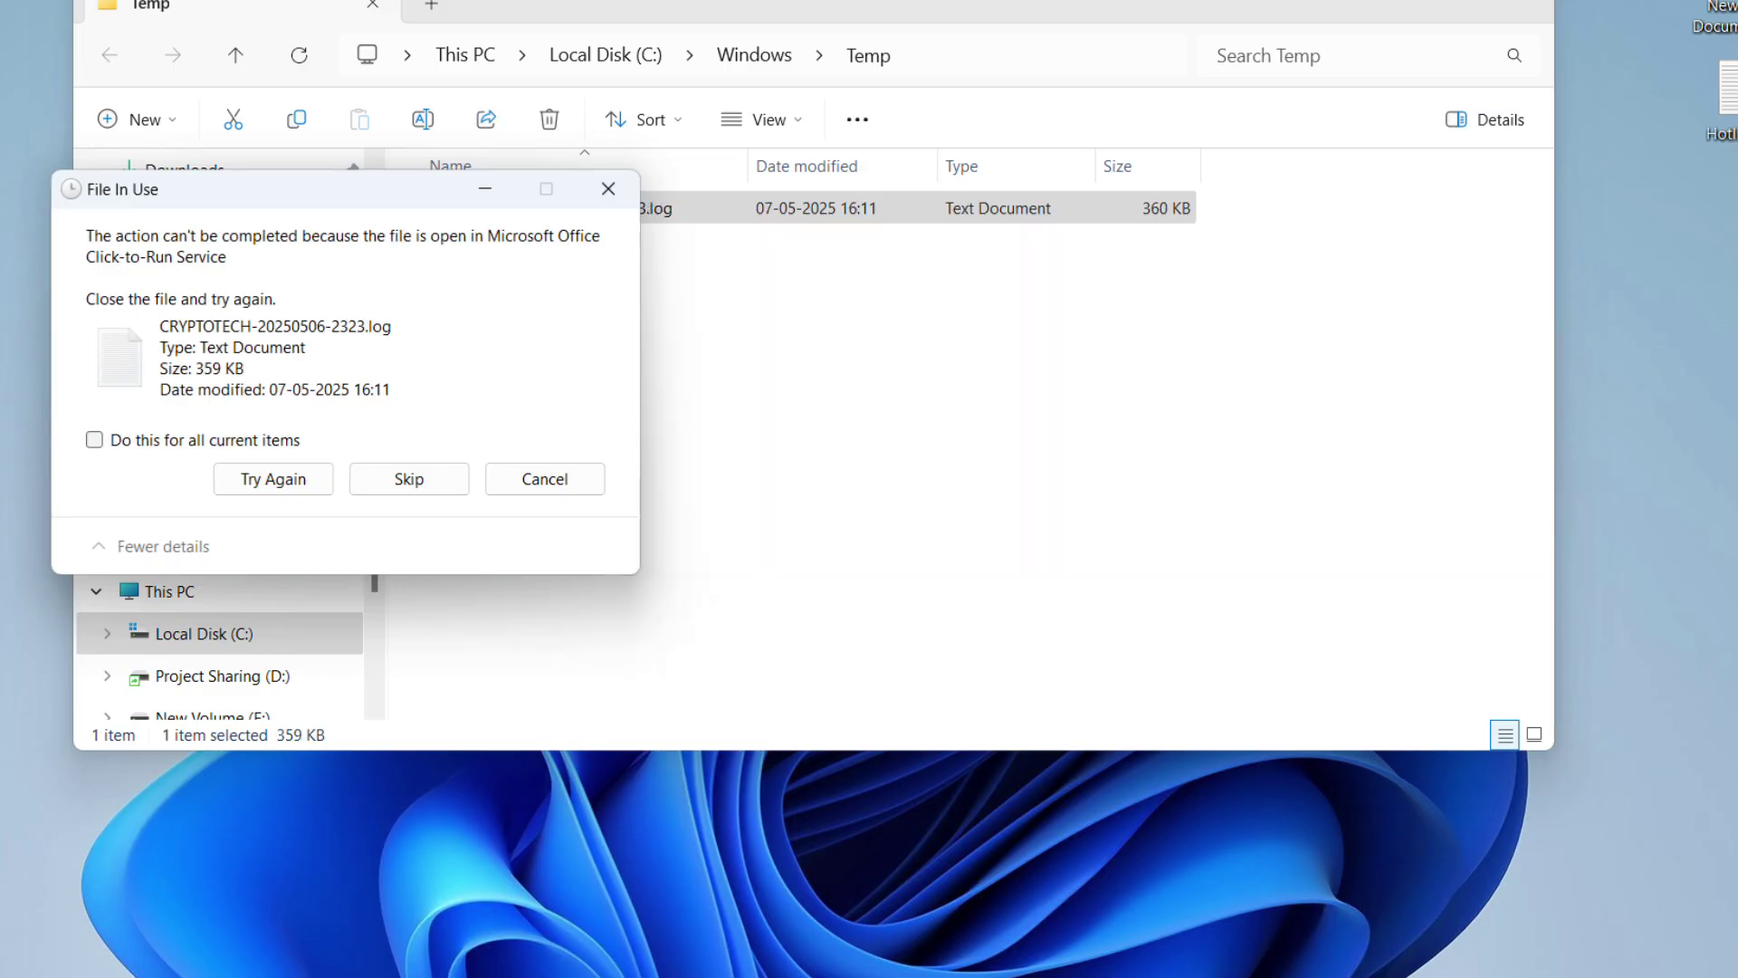
click(94, 440)
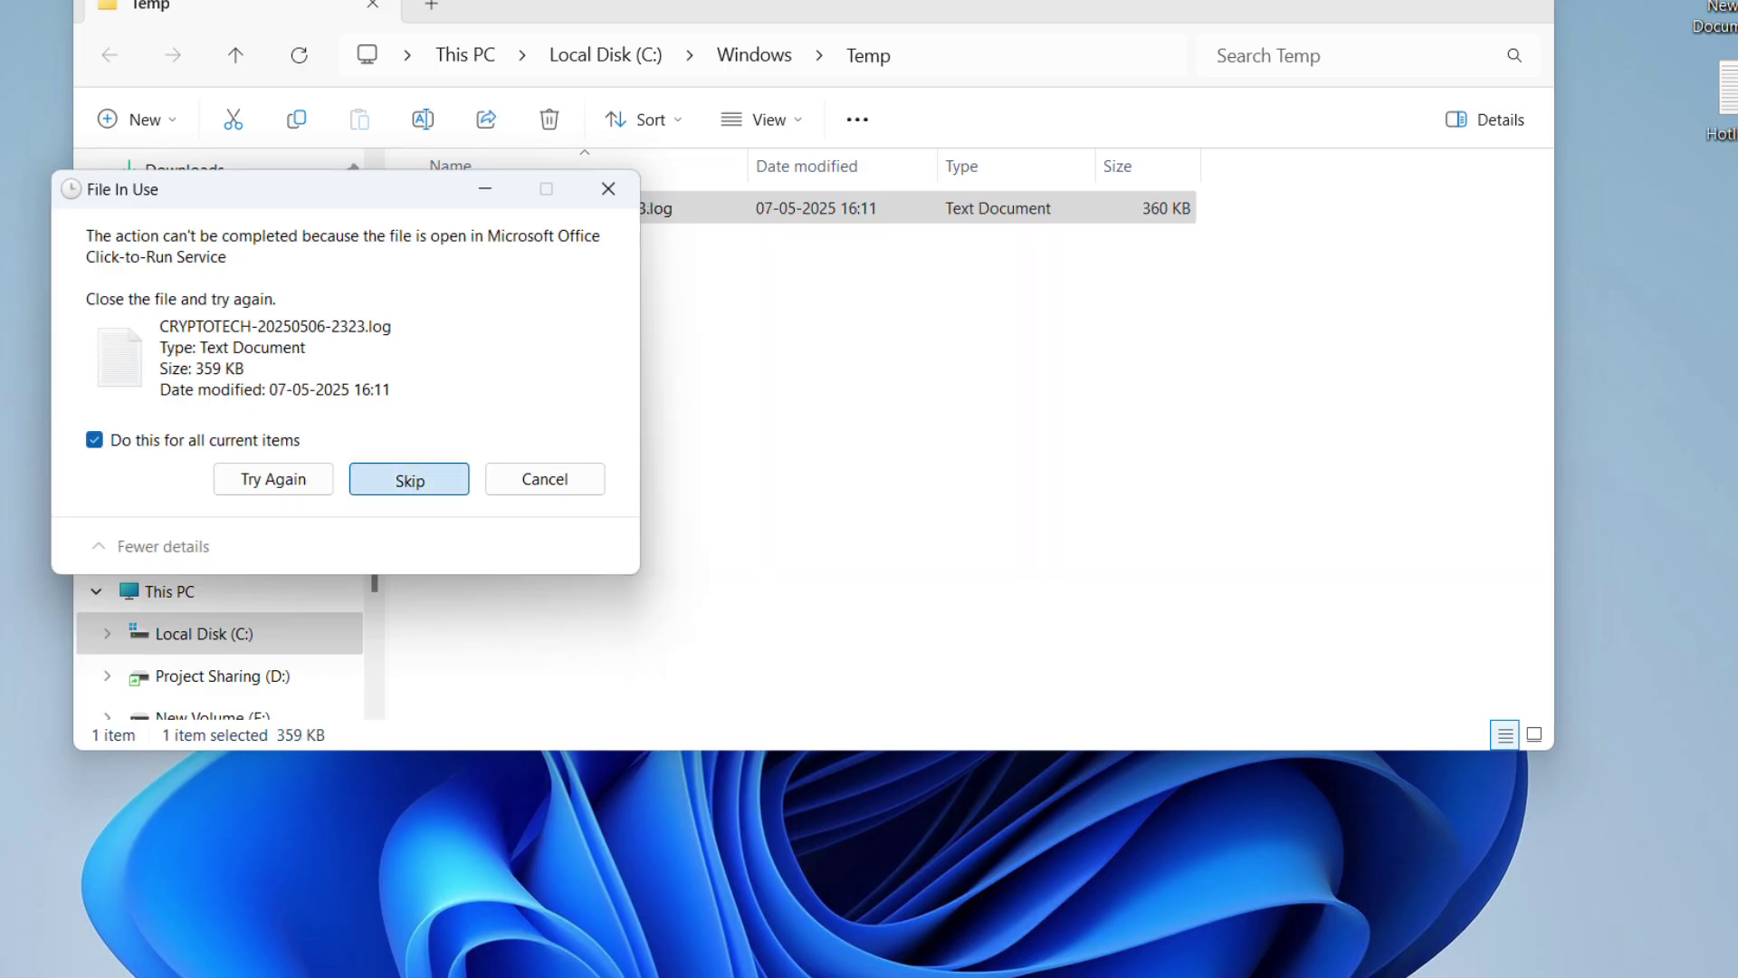
click(409, 479)
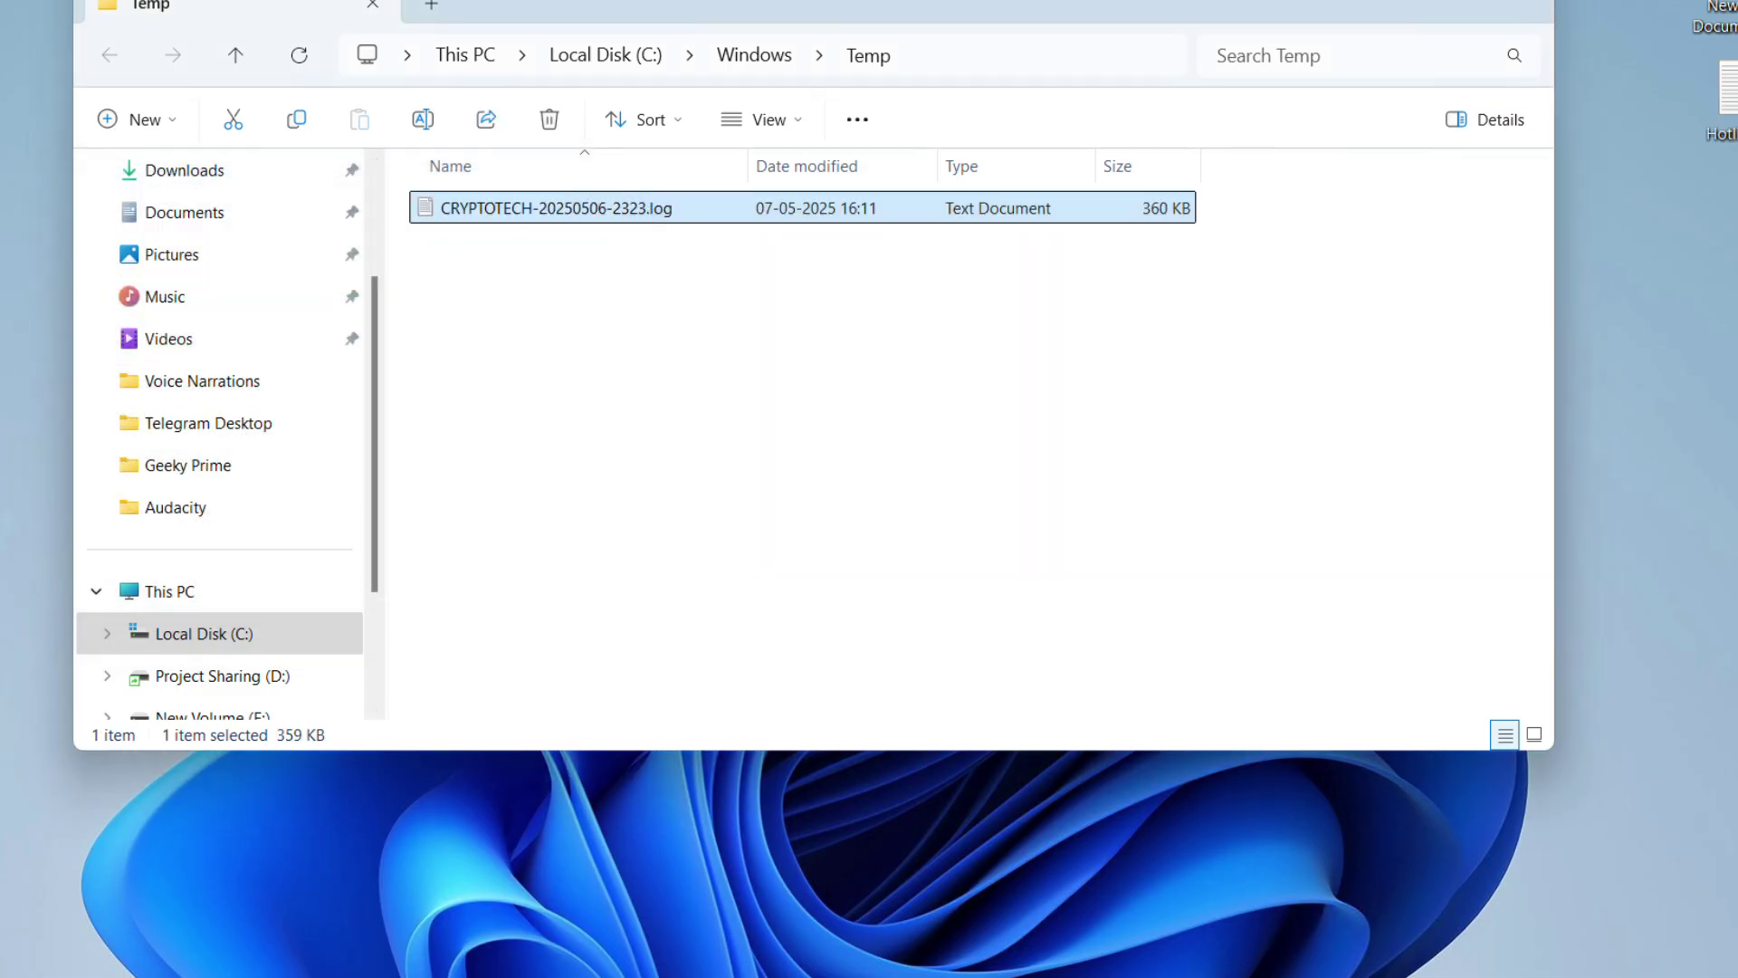
key(alt+F4)
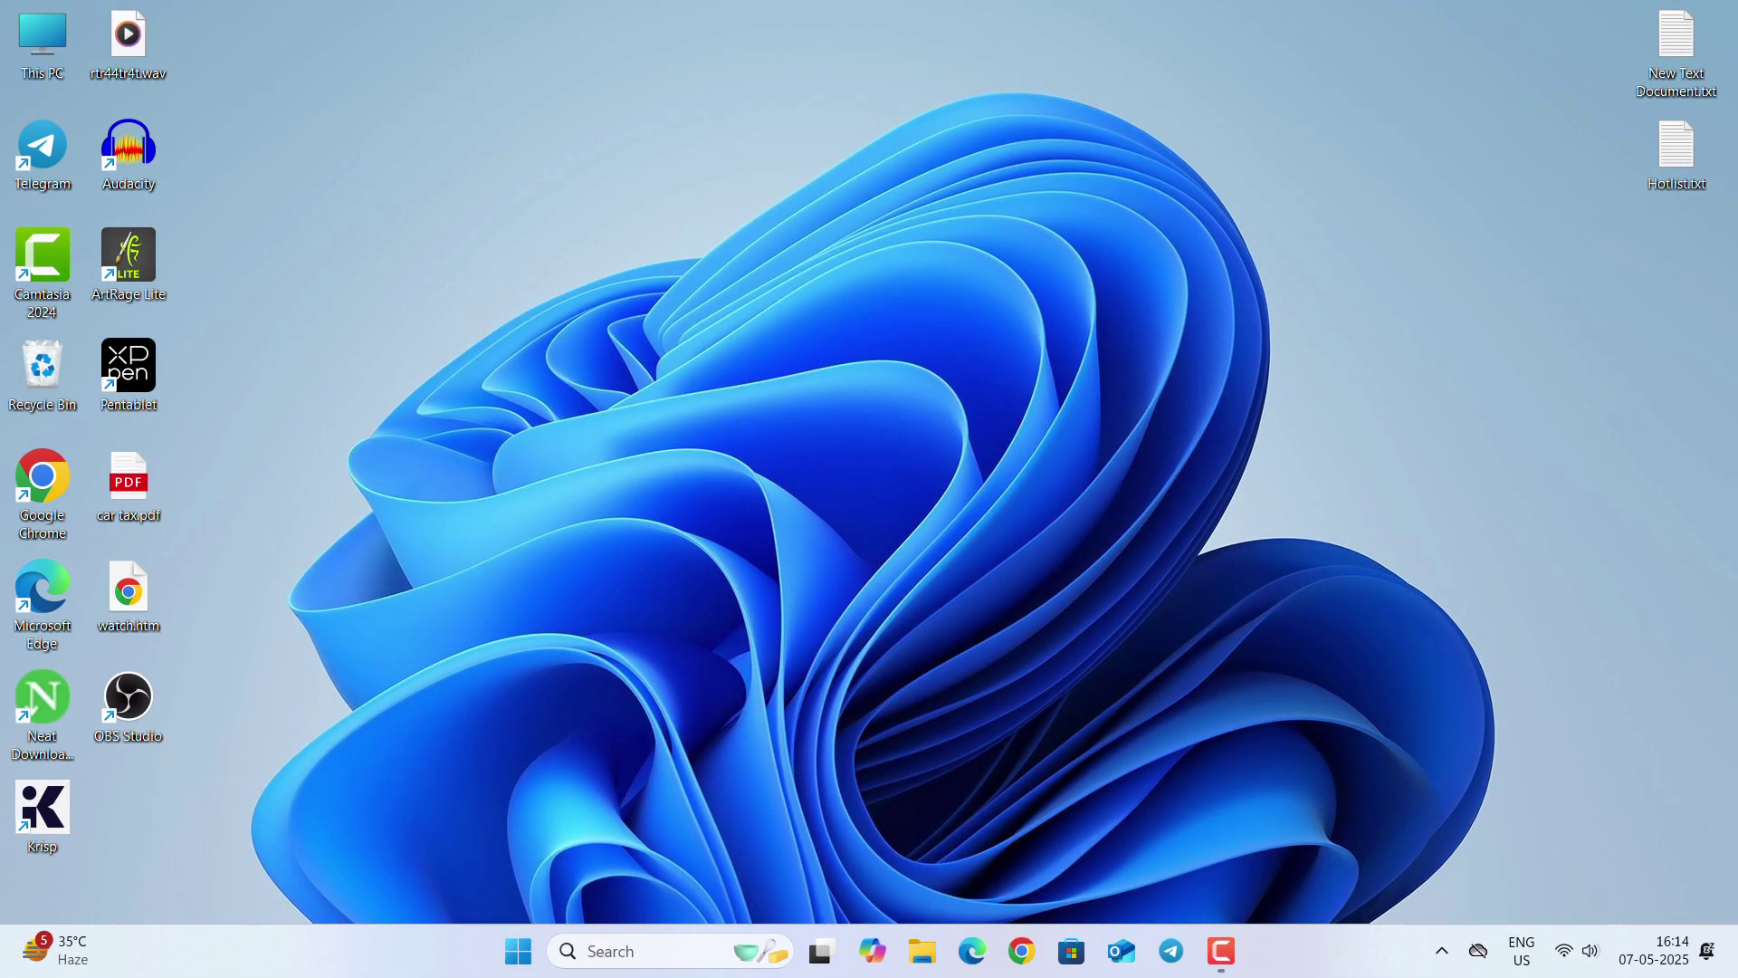
Open the user's %temp% folder from Run and select all 248 items.
key(super+r)
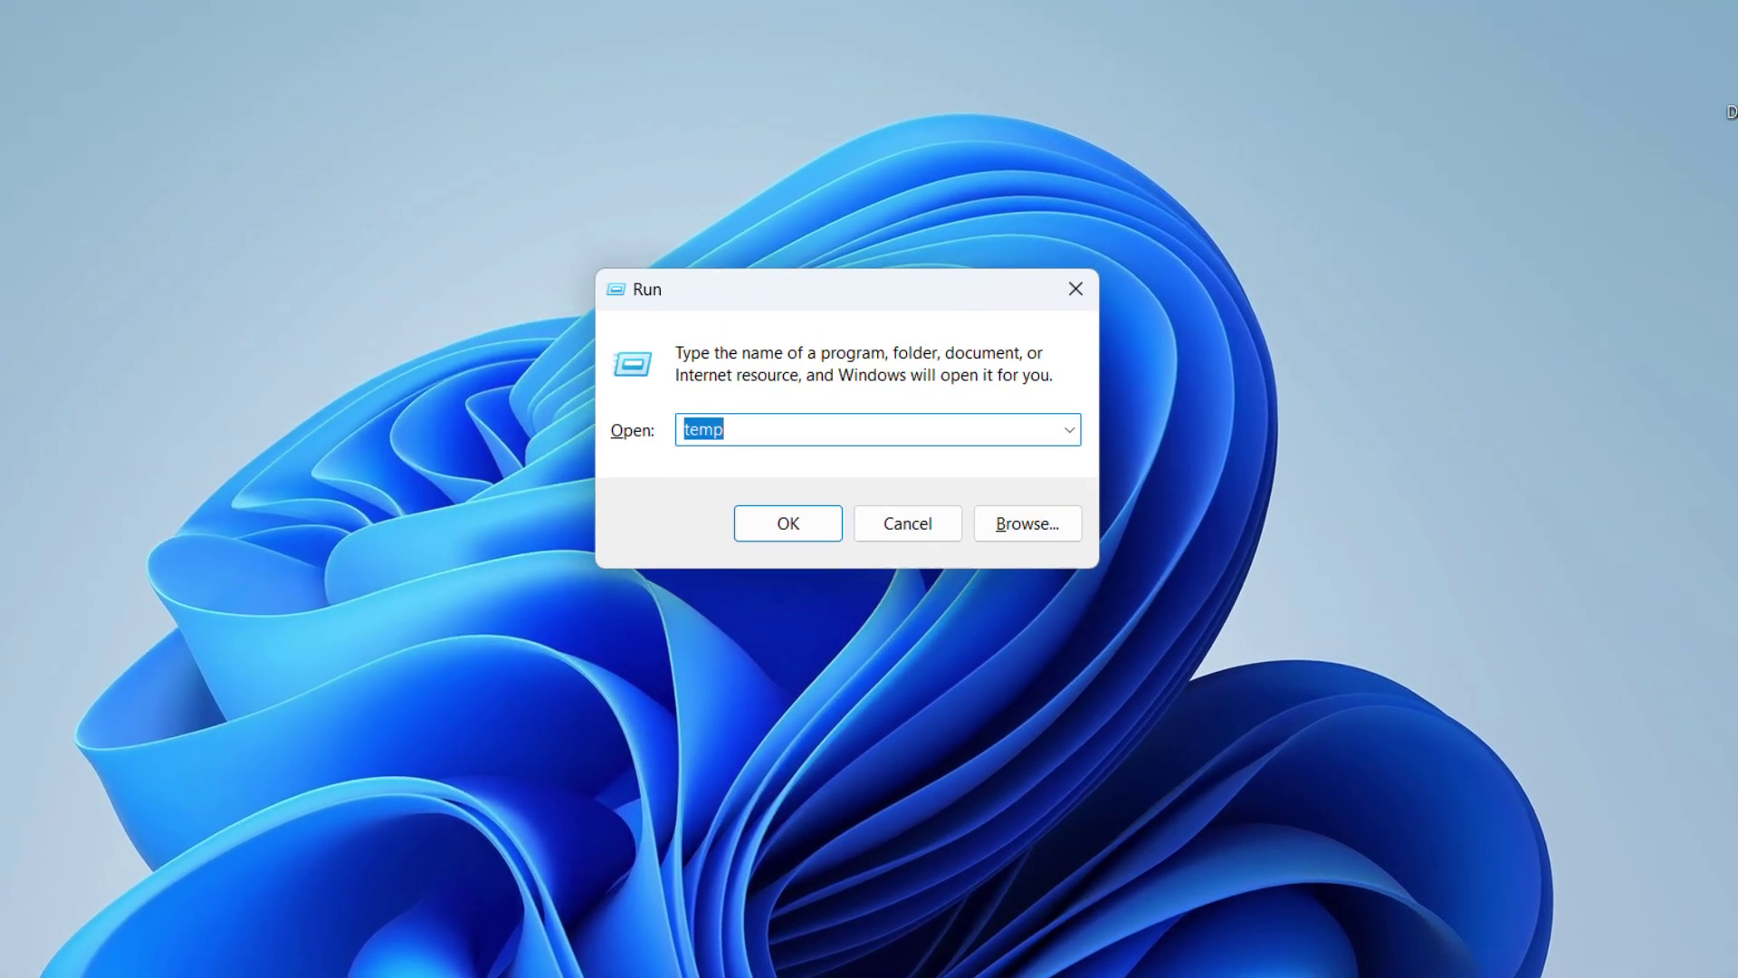
text(%temp%)
key(Return)
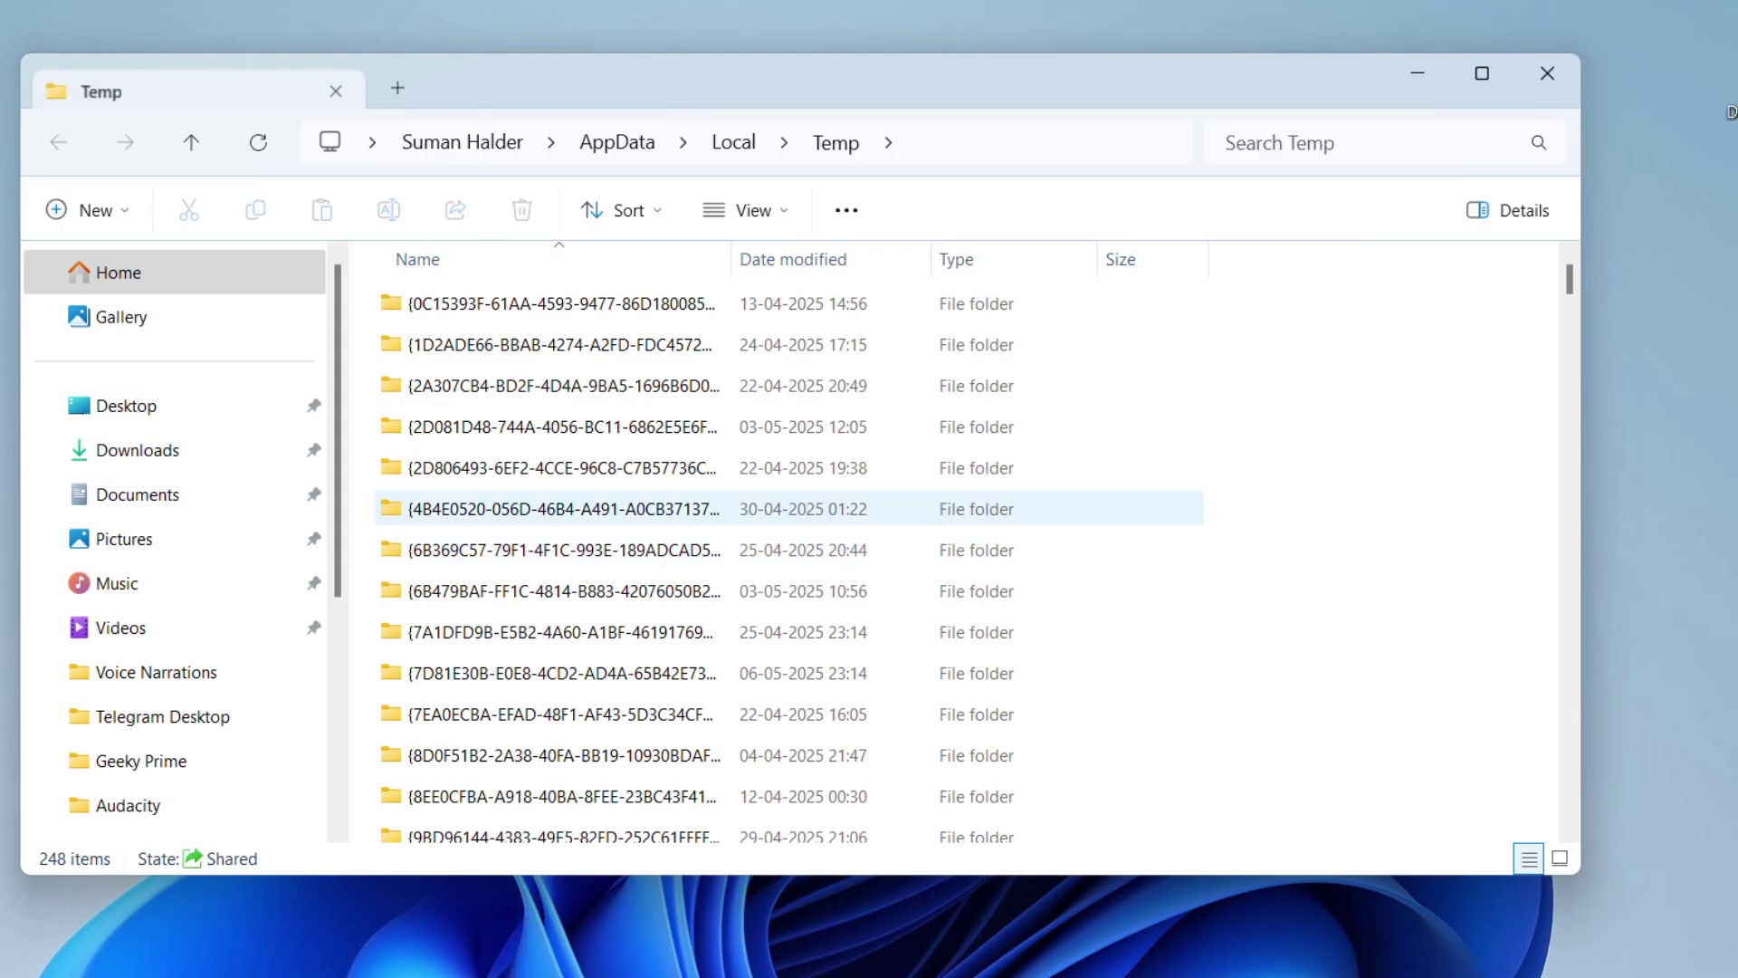
scroll(787, 507, down, 10)
key(ctrl+a)
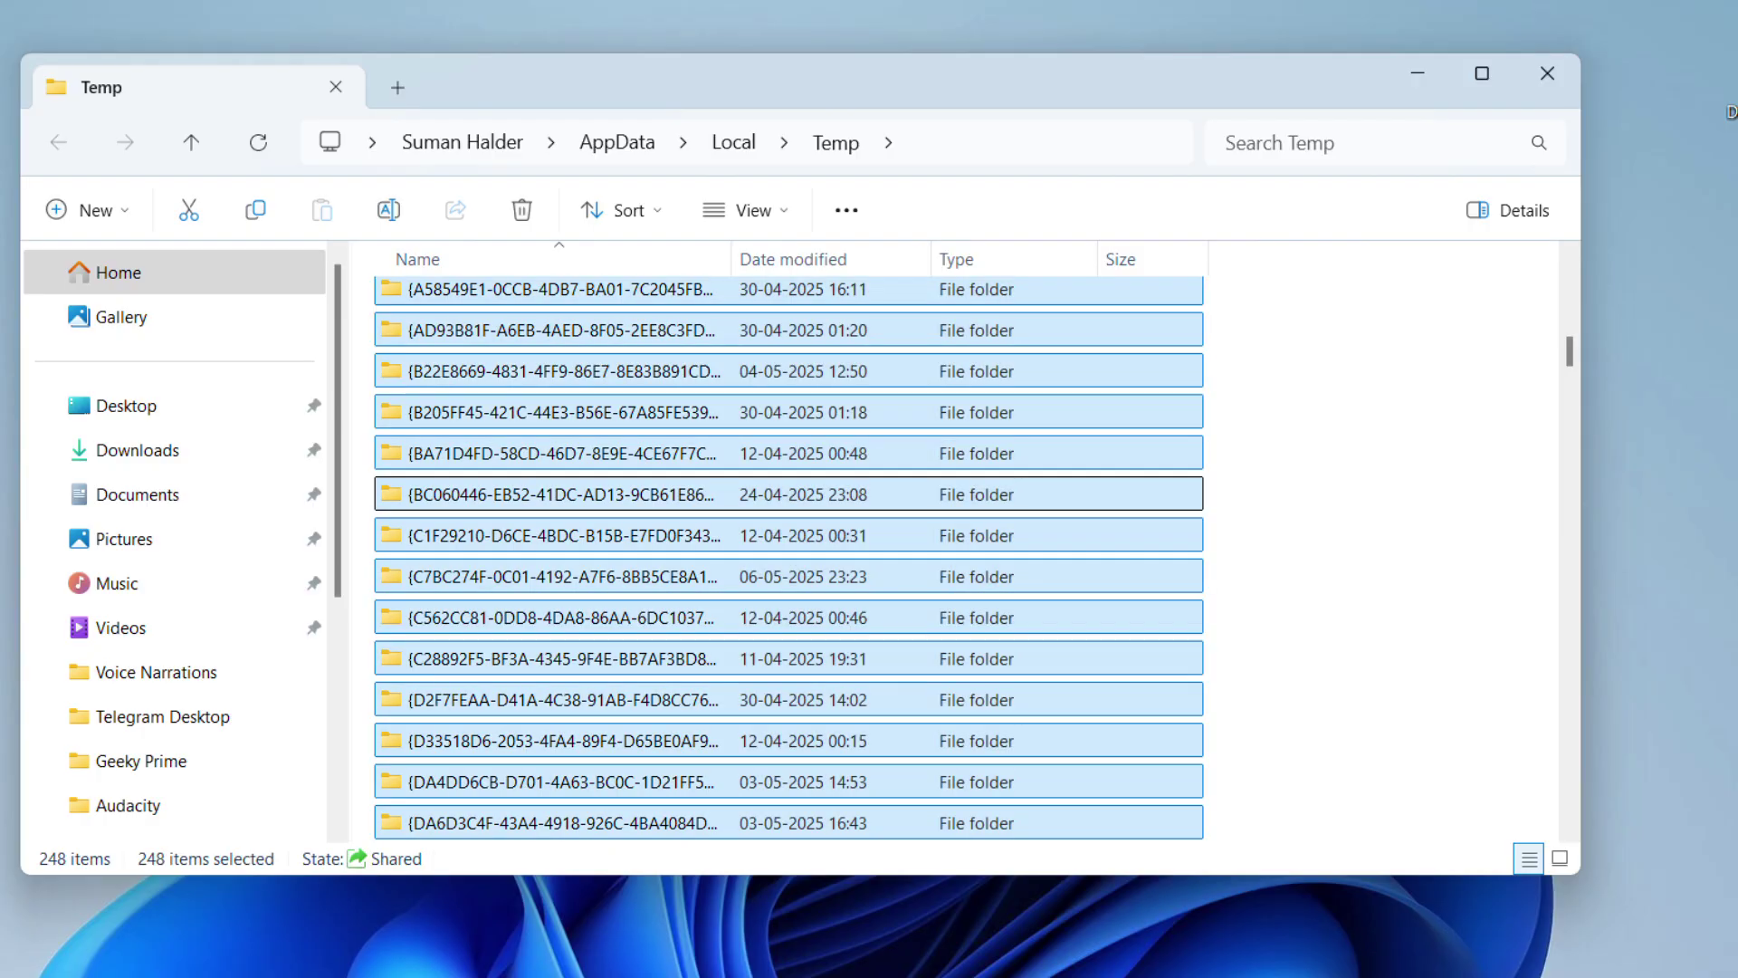
Permanently delete the 248 items, skipping every item still in use.
key(shift+Delete)
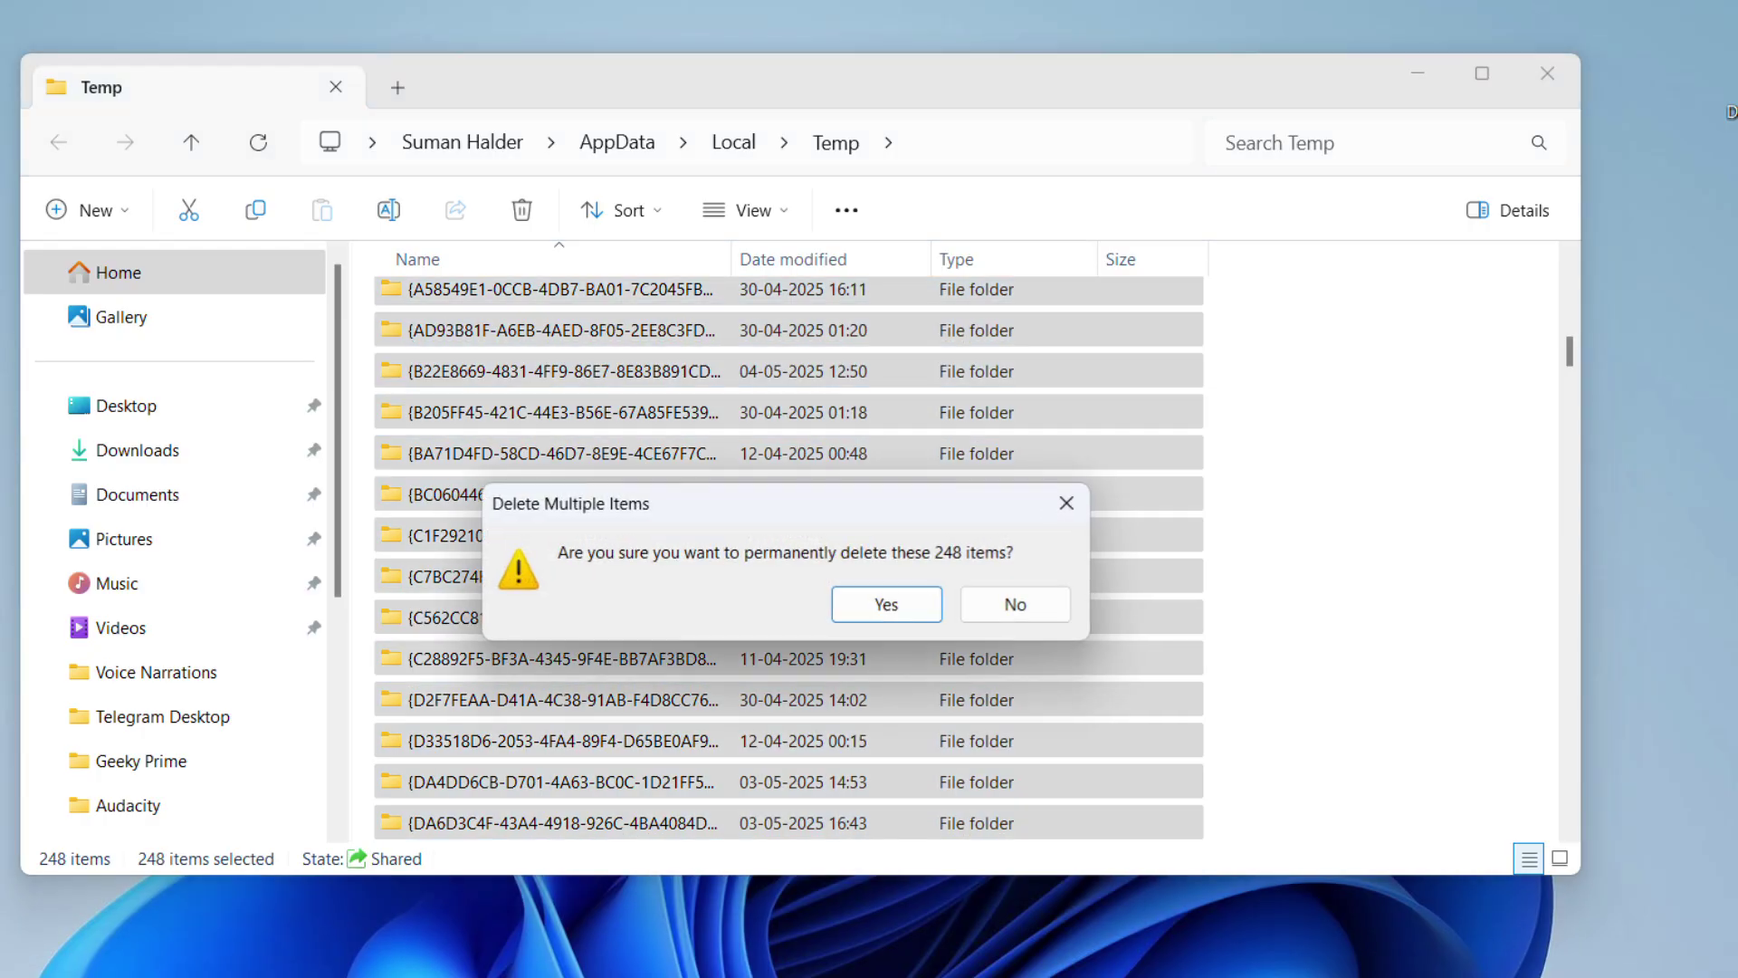
key(Return)
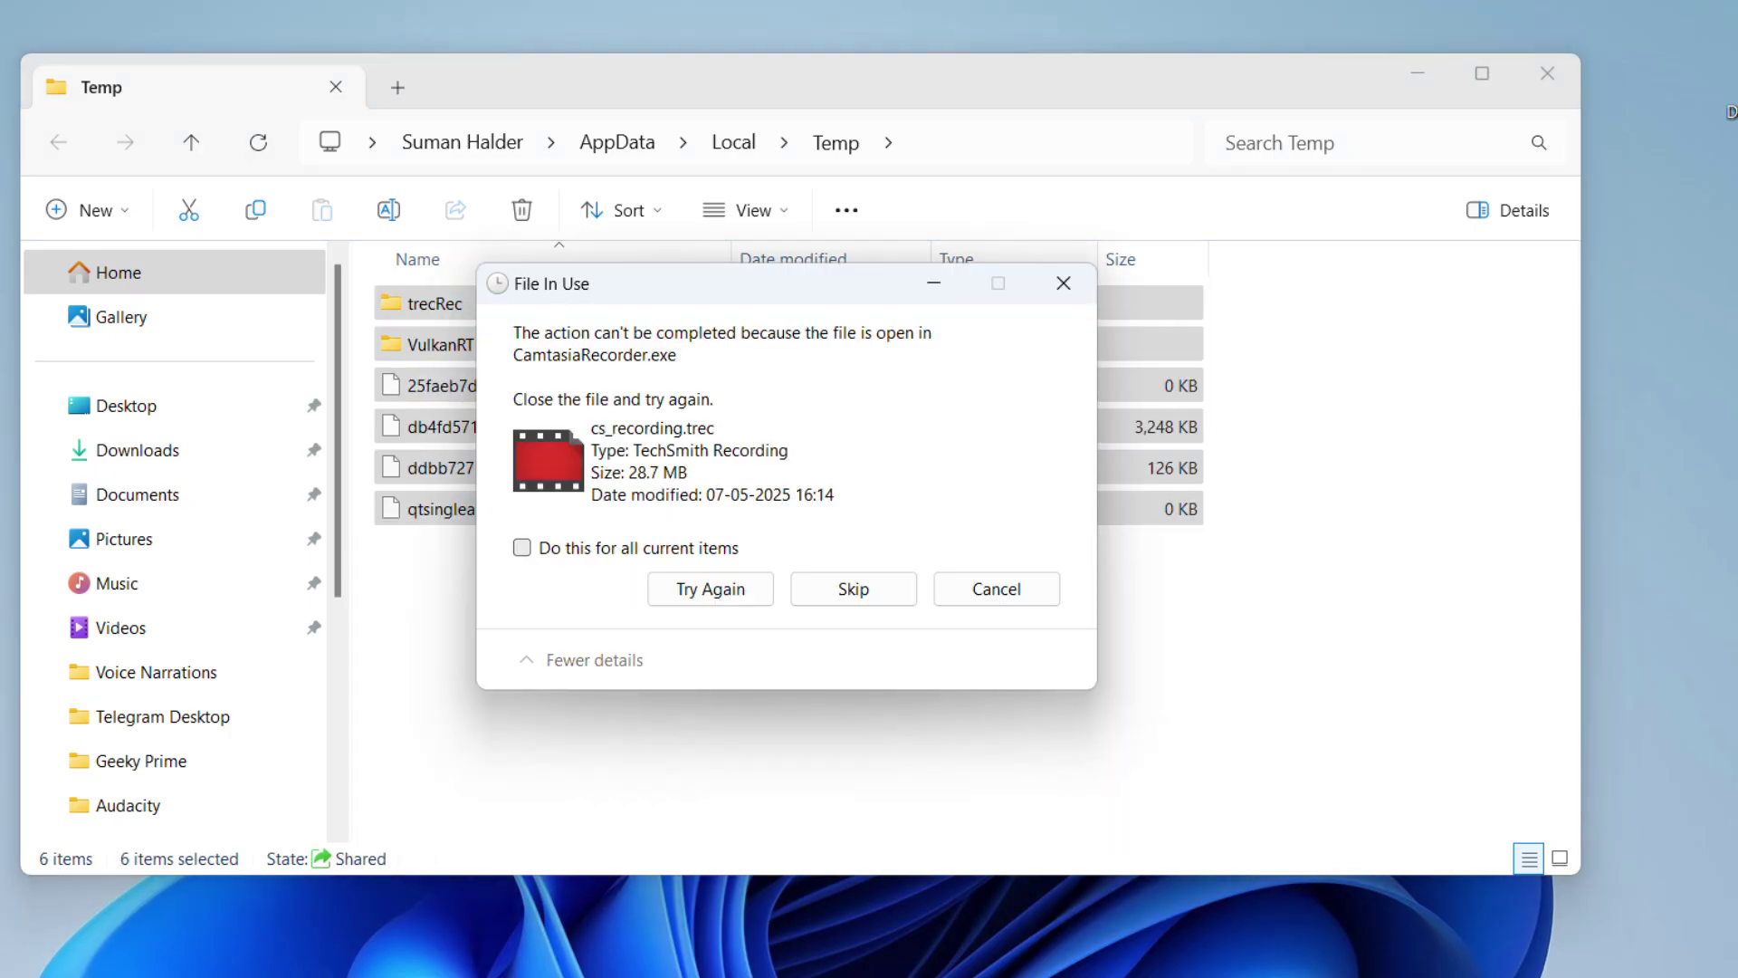
click(522, 547)
click(853, 589)
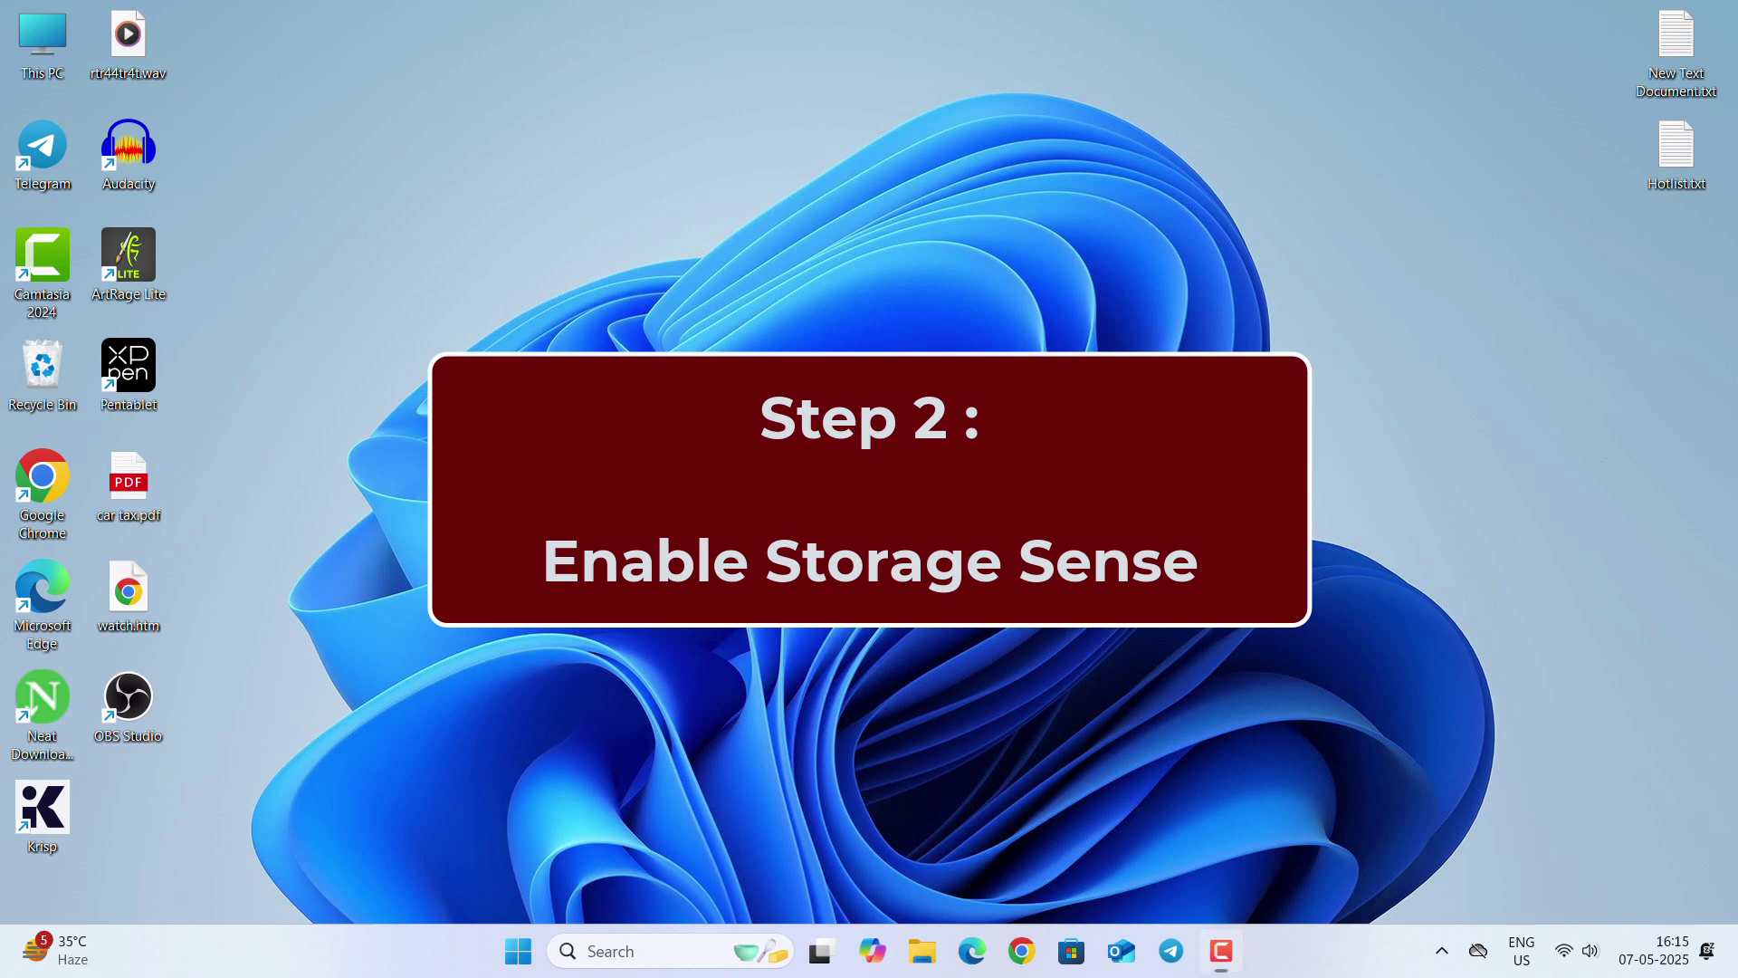
Go to Settings > System > Storage and show the cleanup recommendations' advanced temporary file options.
key(super+s)
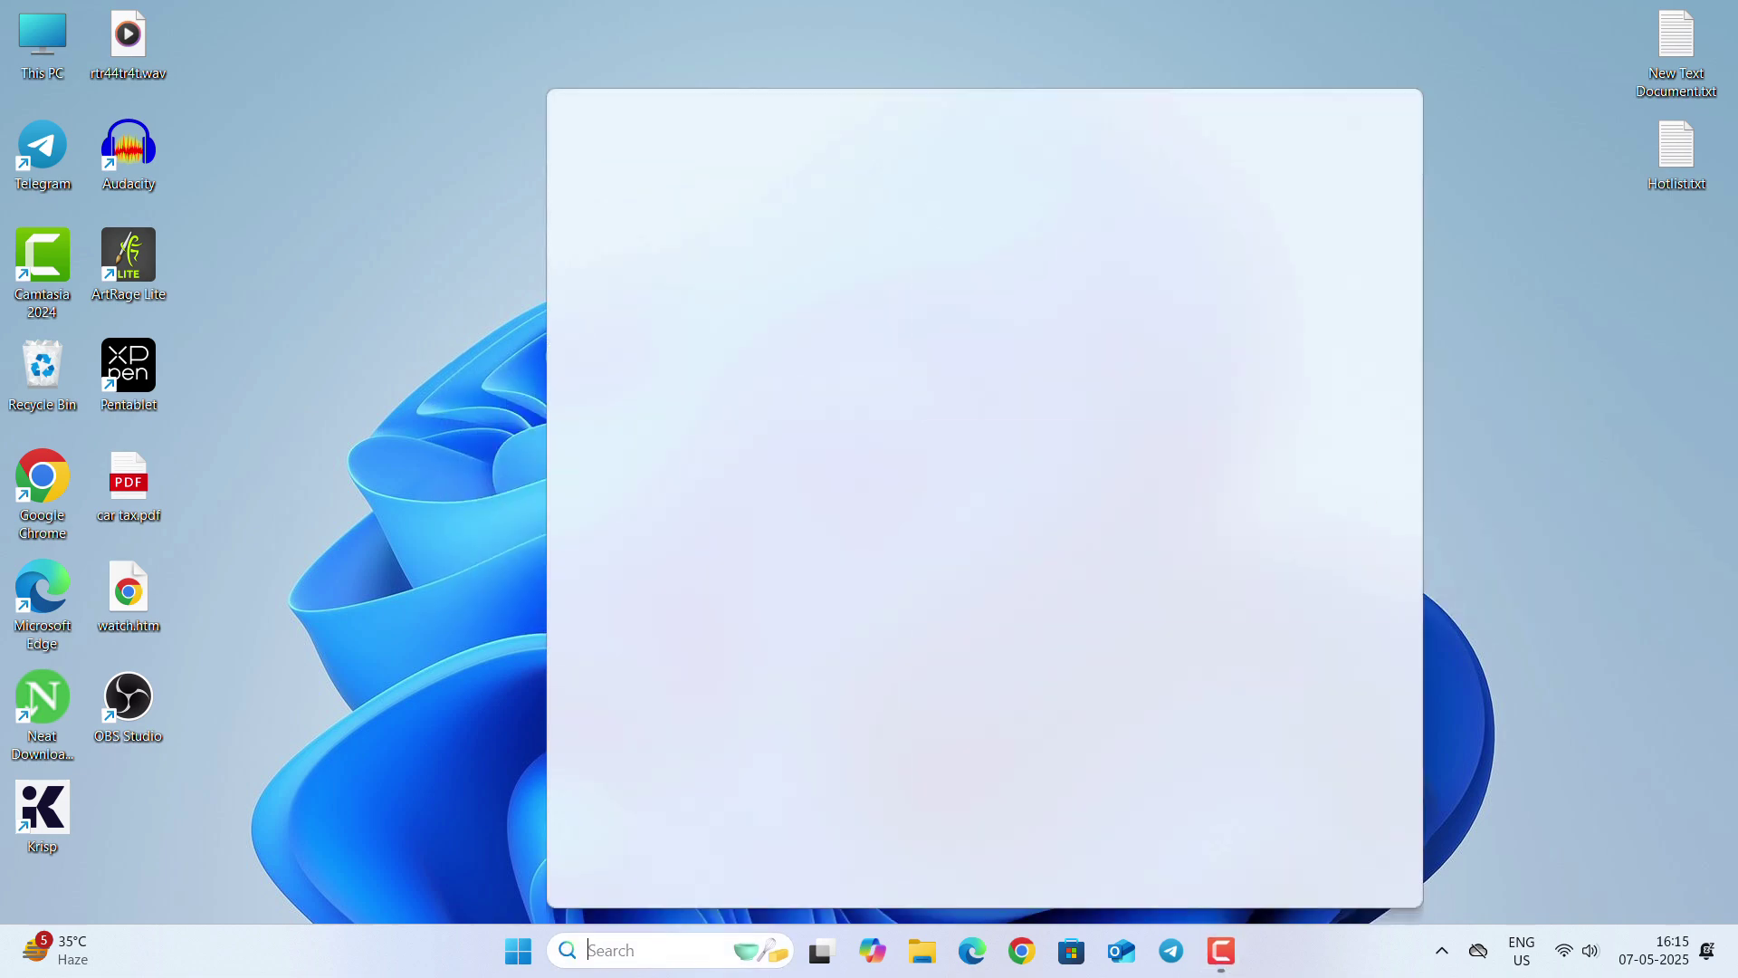
text(settings)
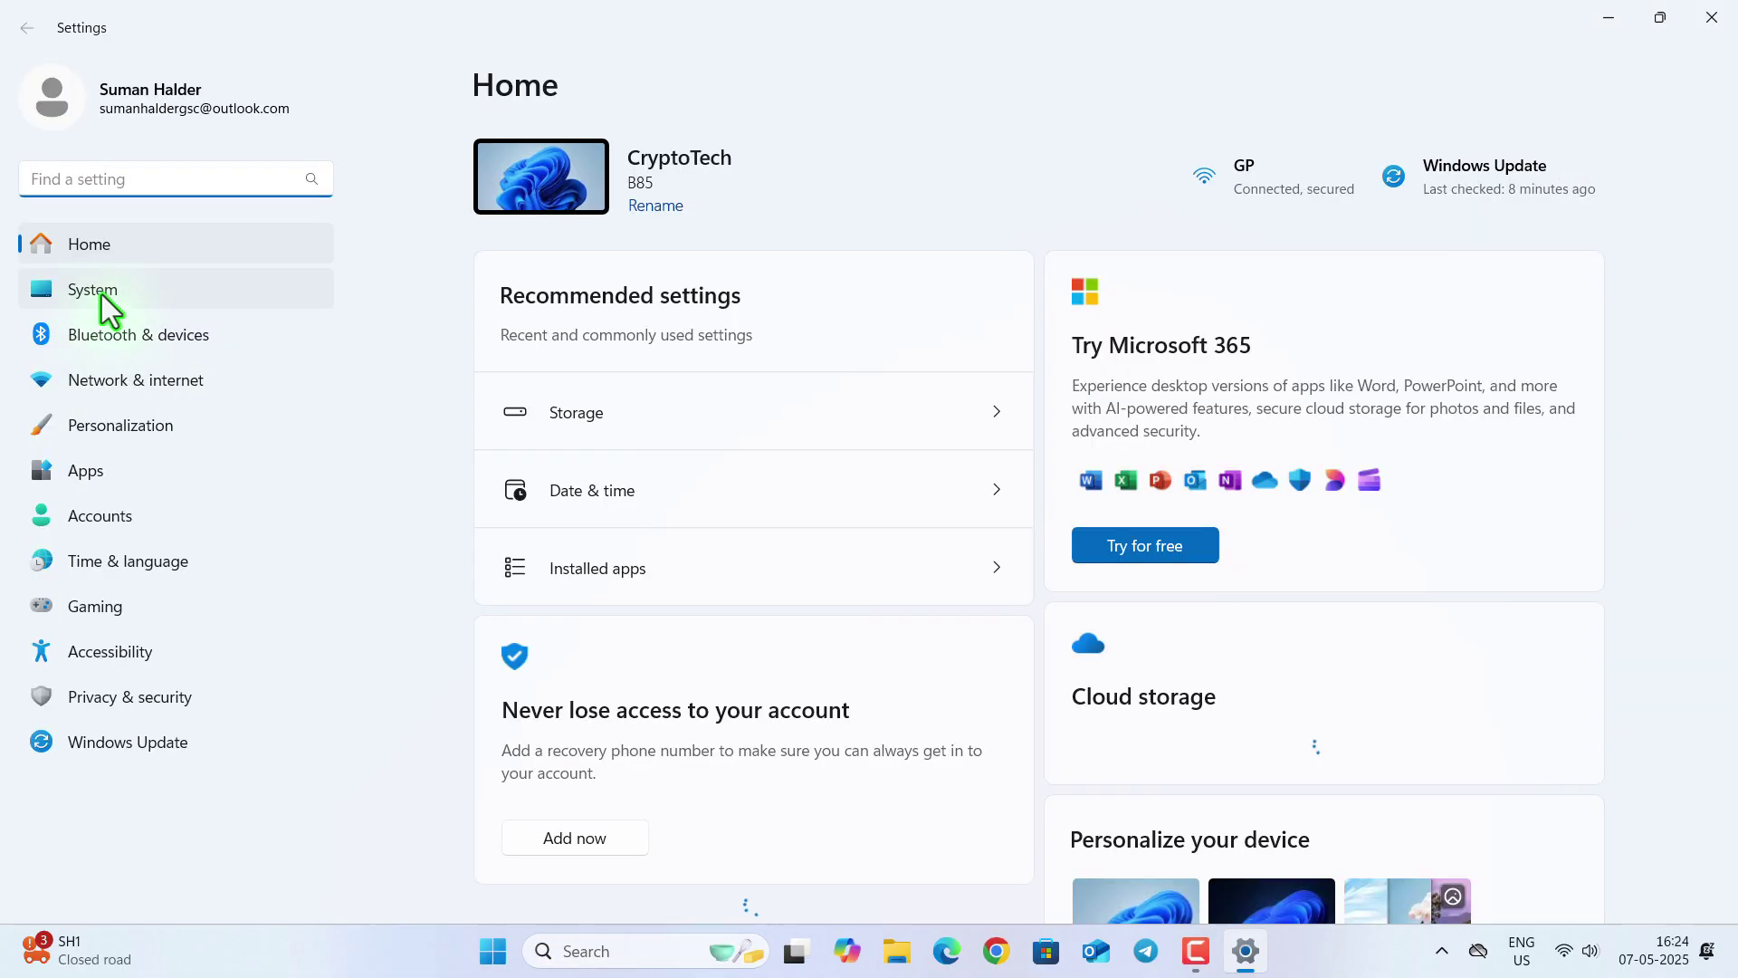
click(101, 295)
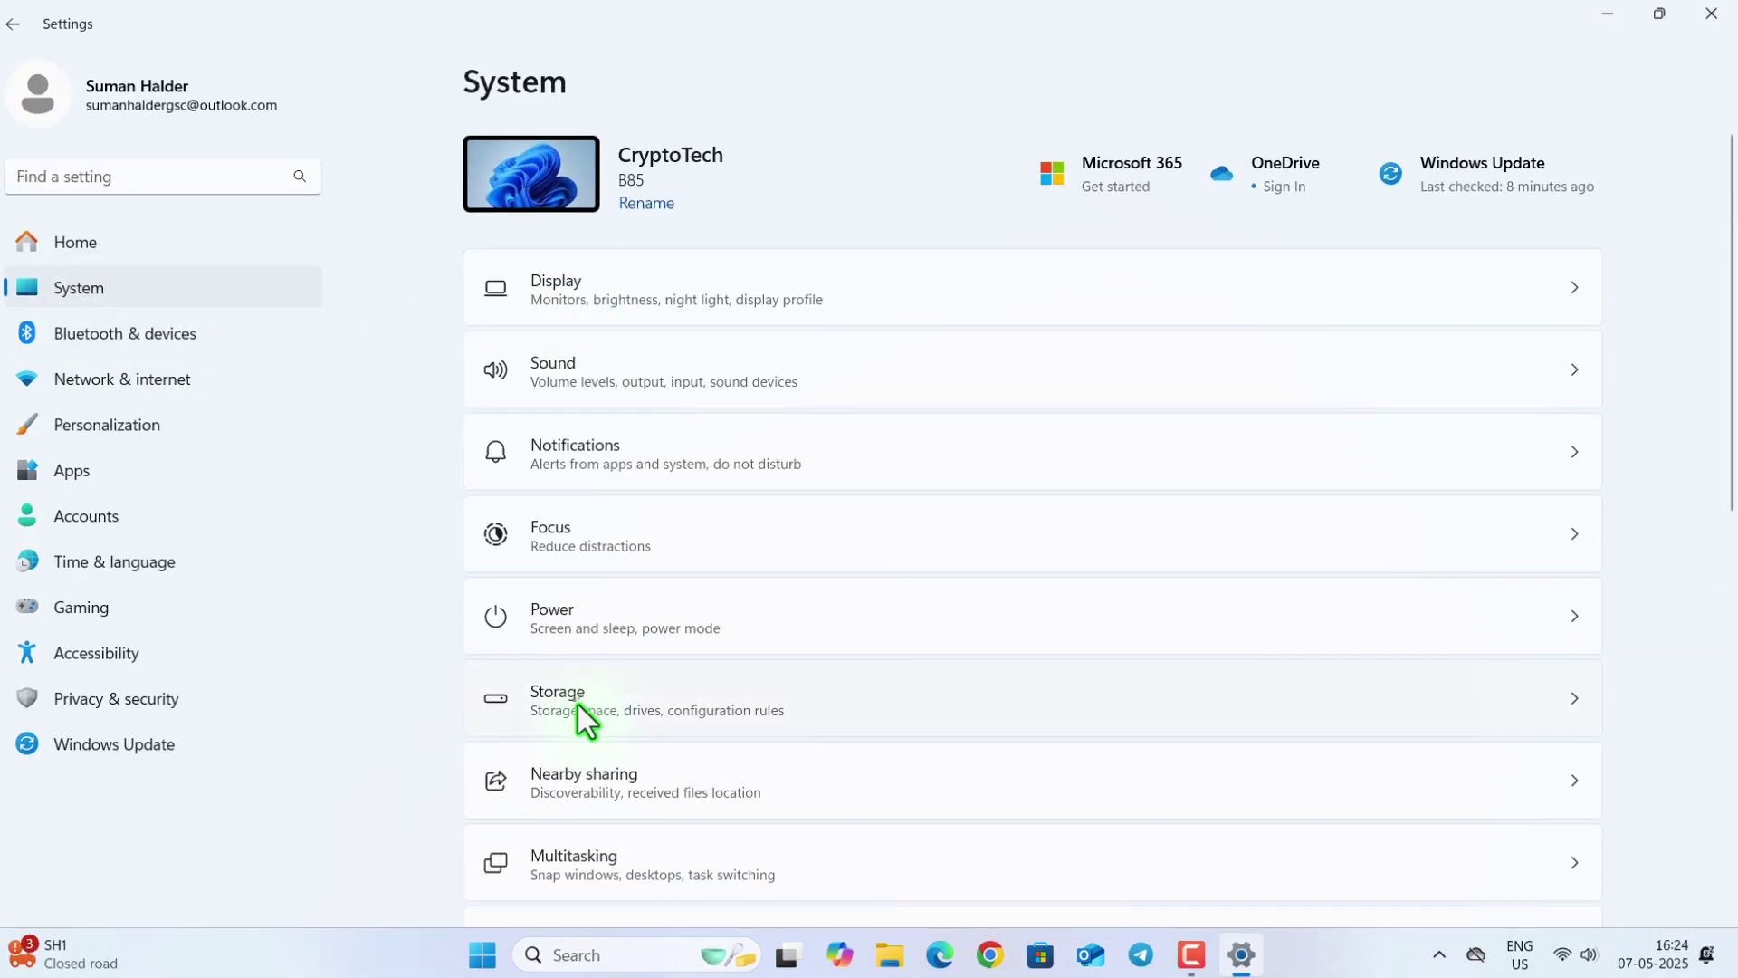
click(570, 706)
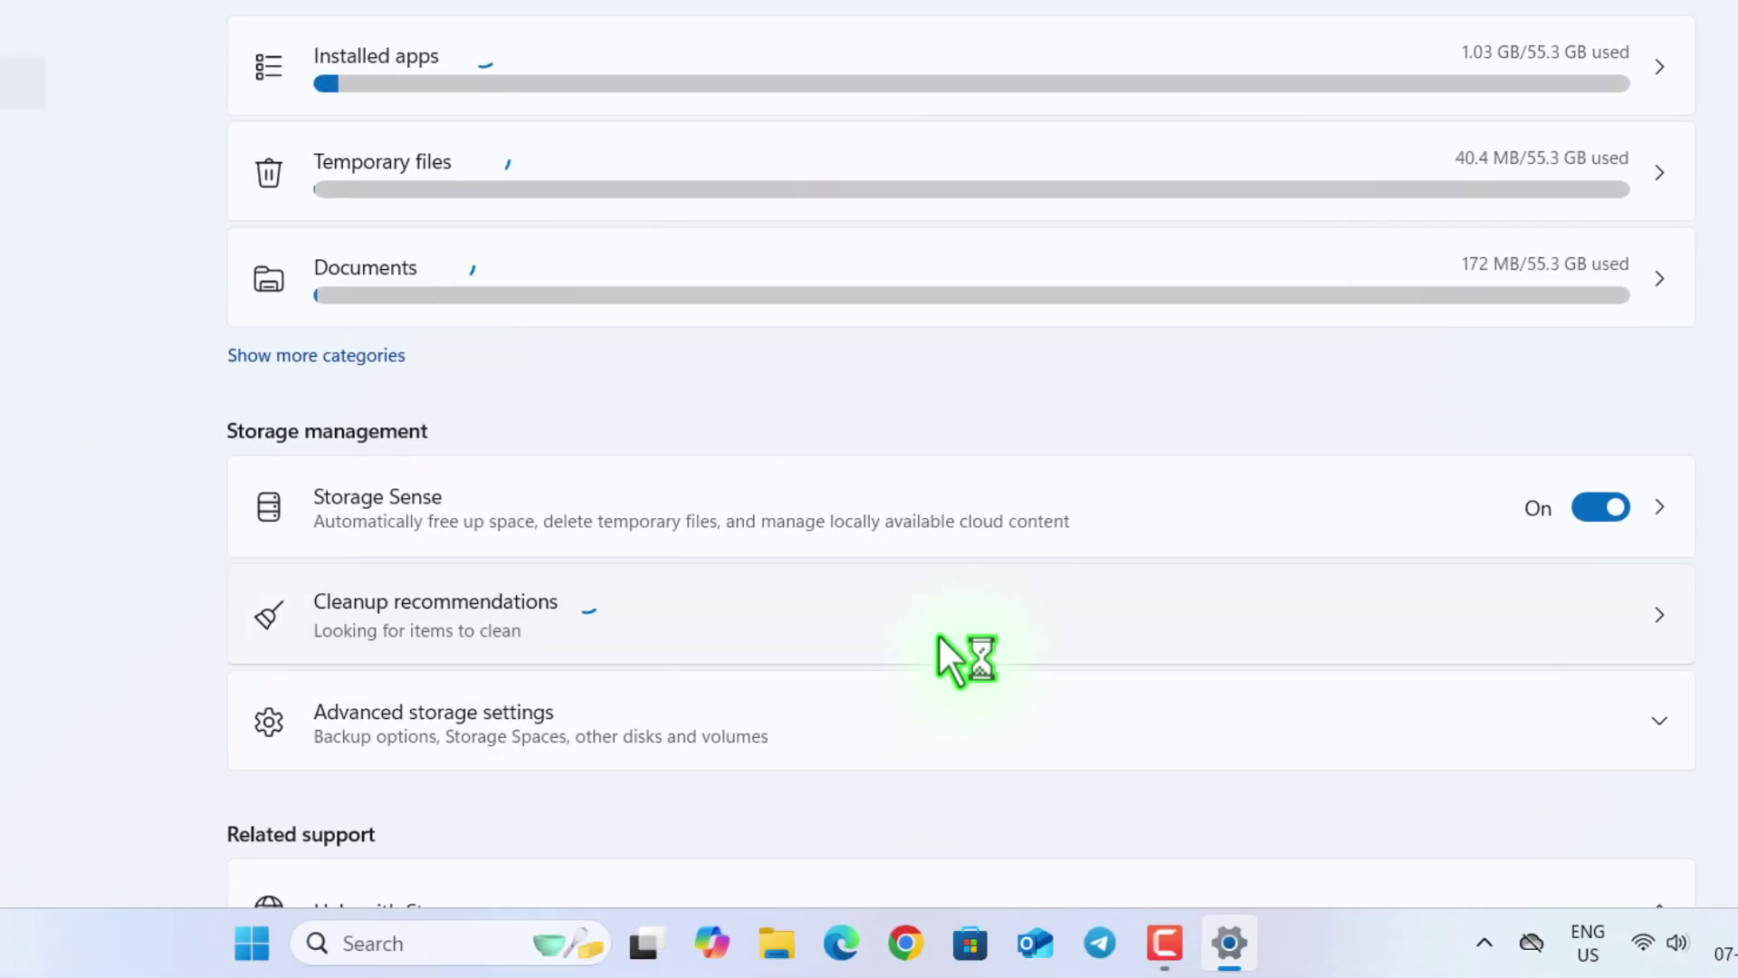
click(815, 804)
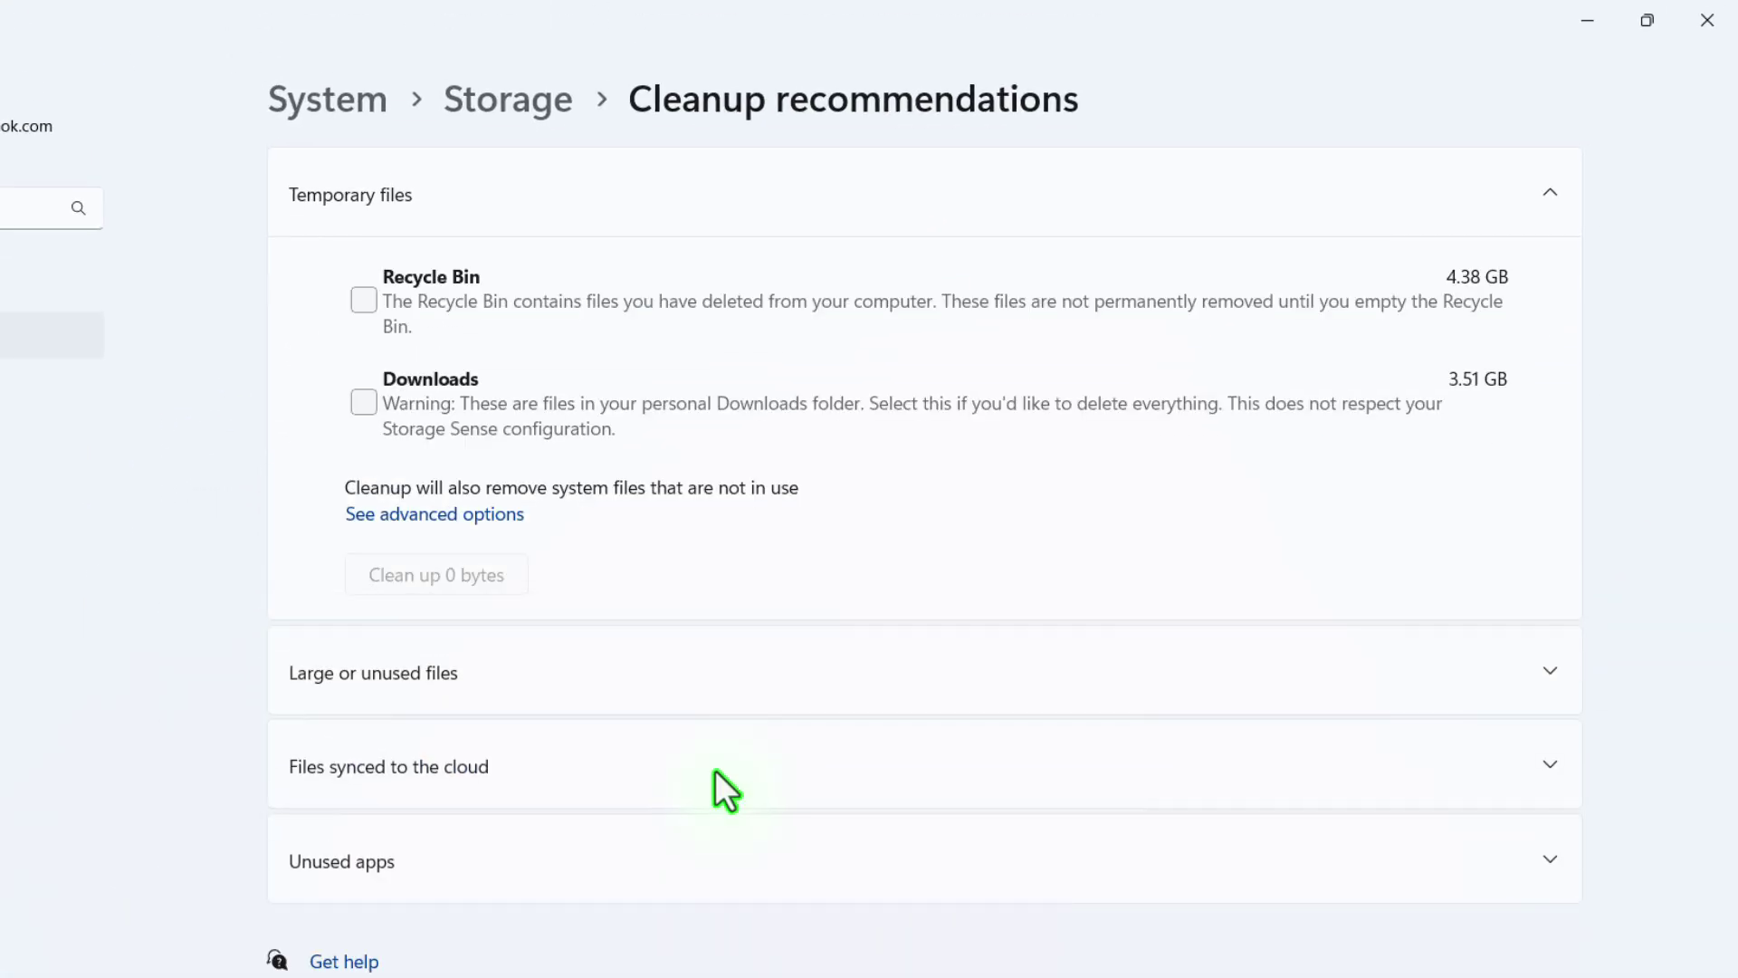
click(437, 513)
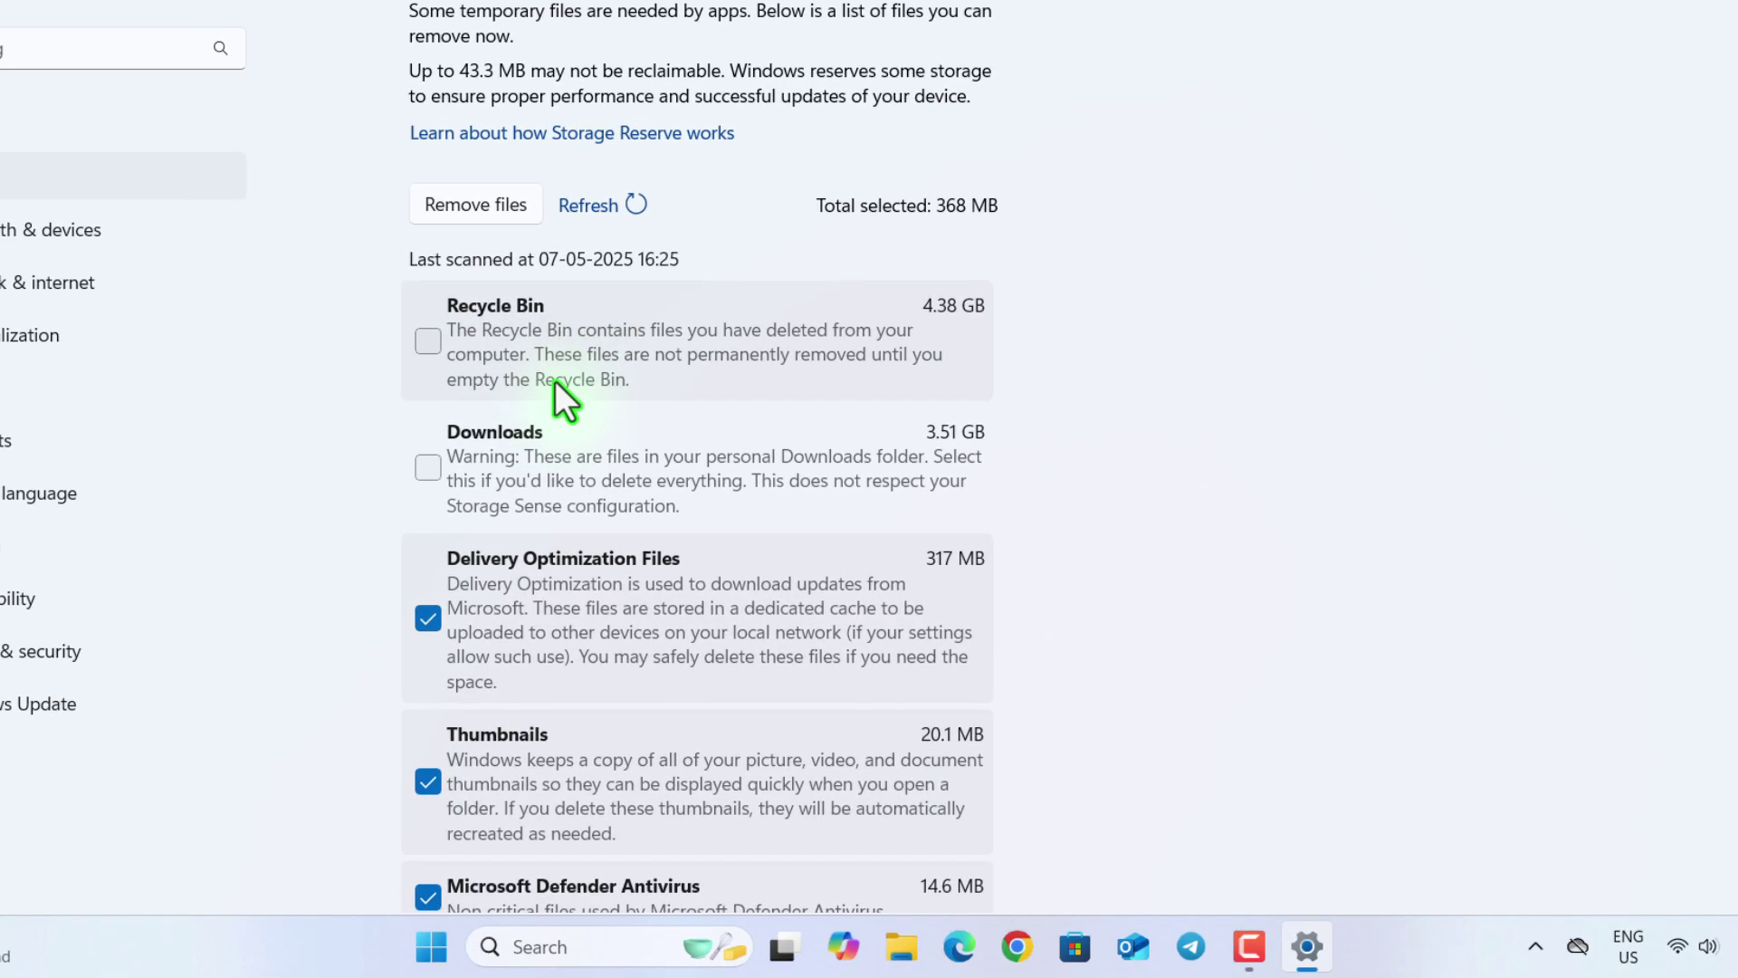
Remove the checked temporary files, confirm with Continue, and close Settings.
scroll(555, 380, down, 3)
scroll(559, 394, up, 3)
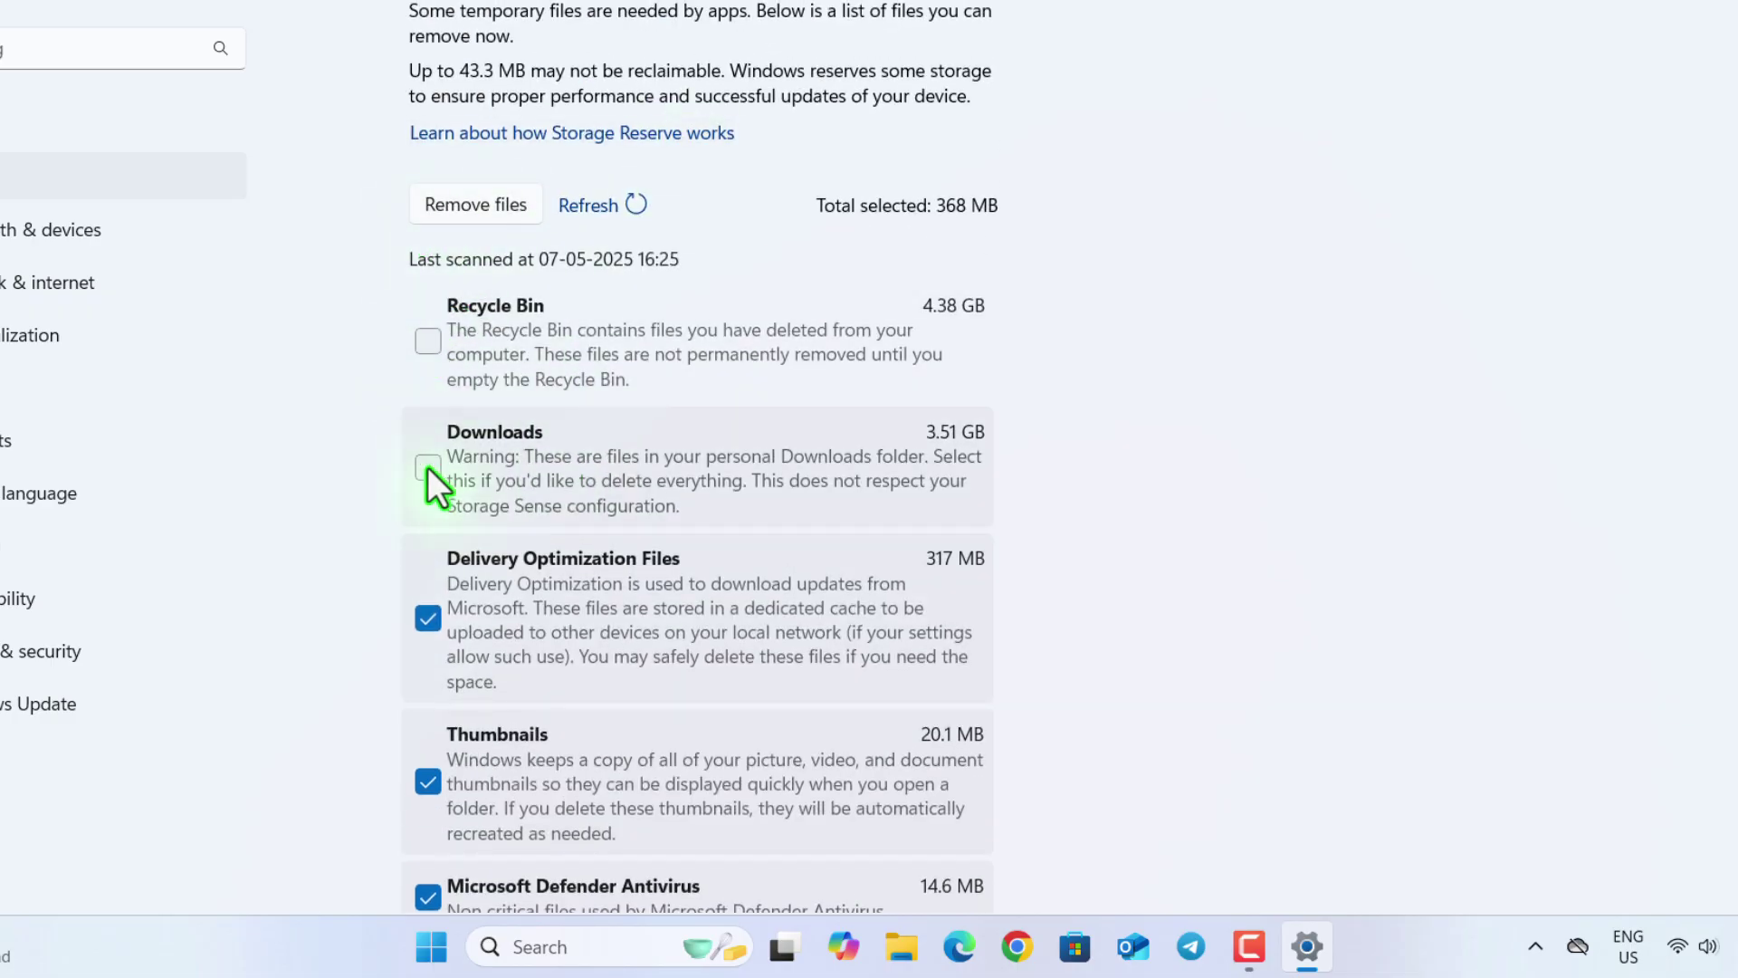
click(486, 214)
click(791, 455)
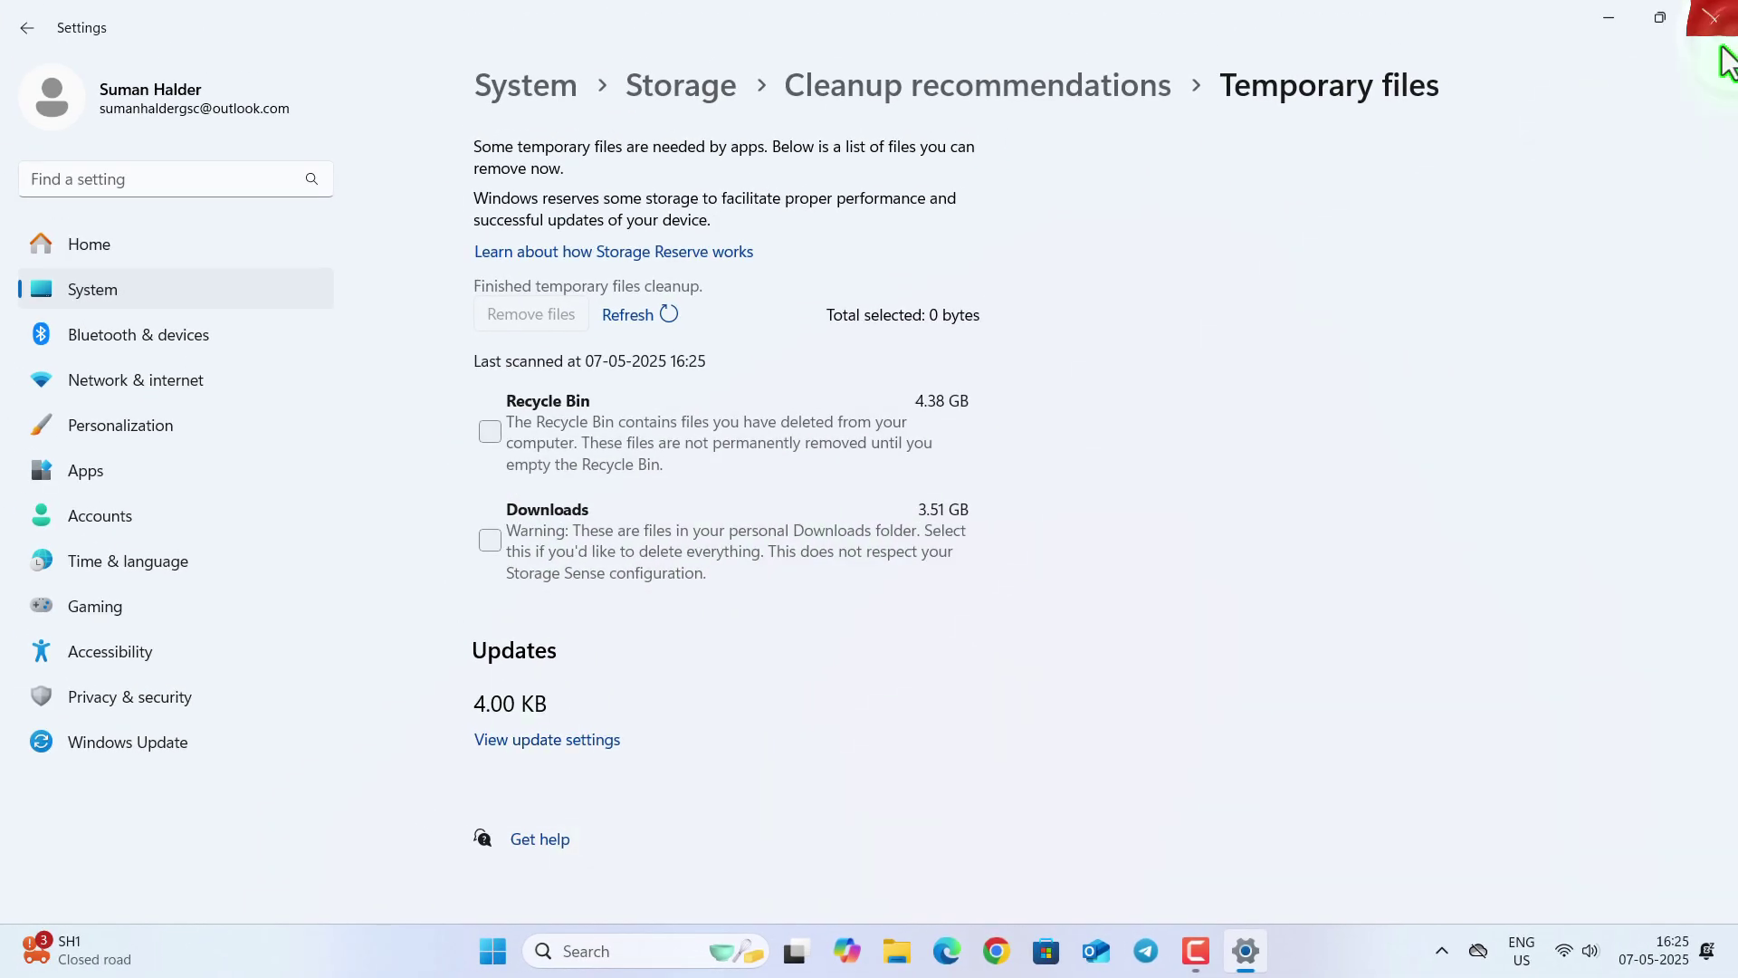
click(1709, 20)
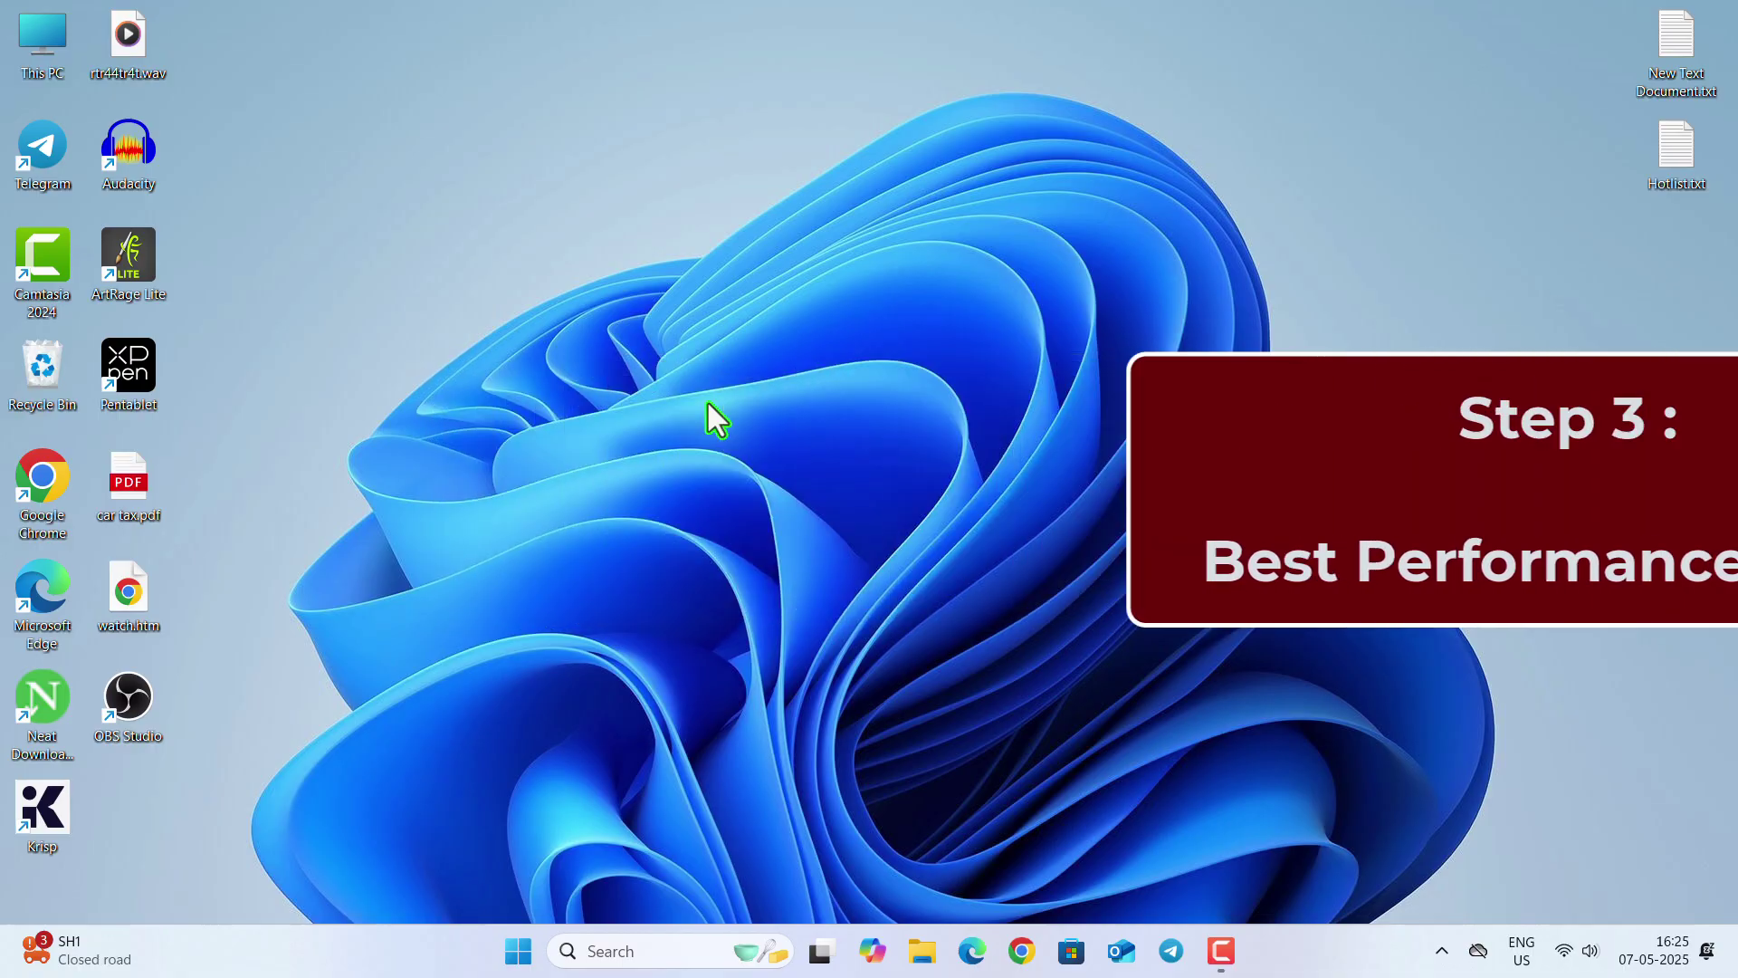
Open Run from taskbar search, centre it, and enter sysdm.cpl.
click(650, 947)
text(run)
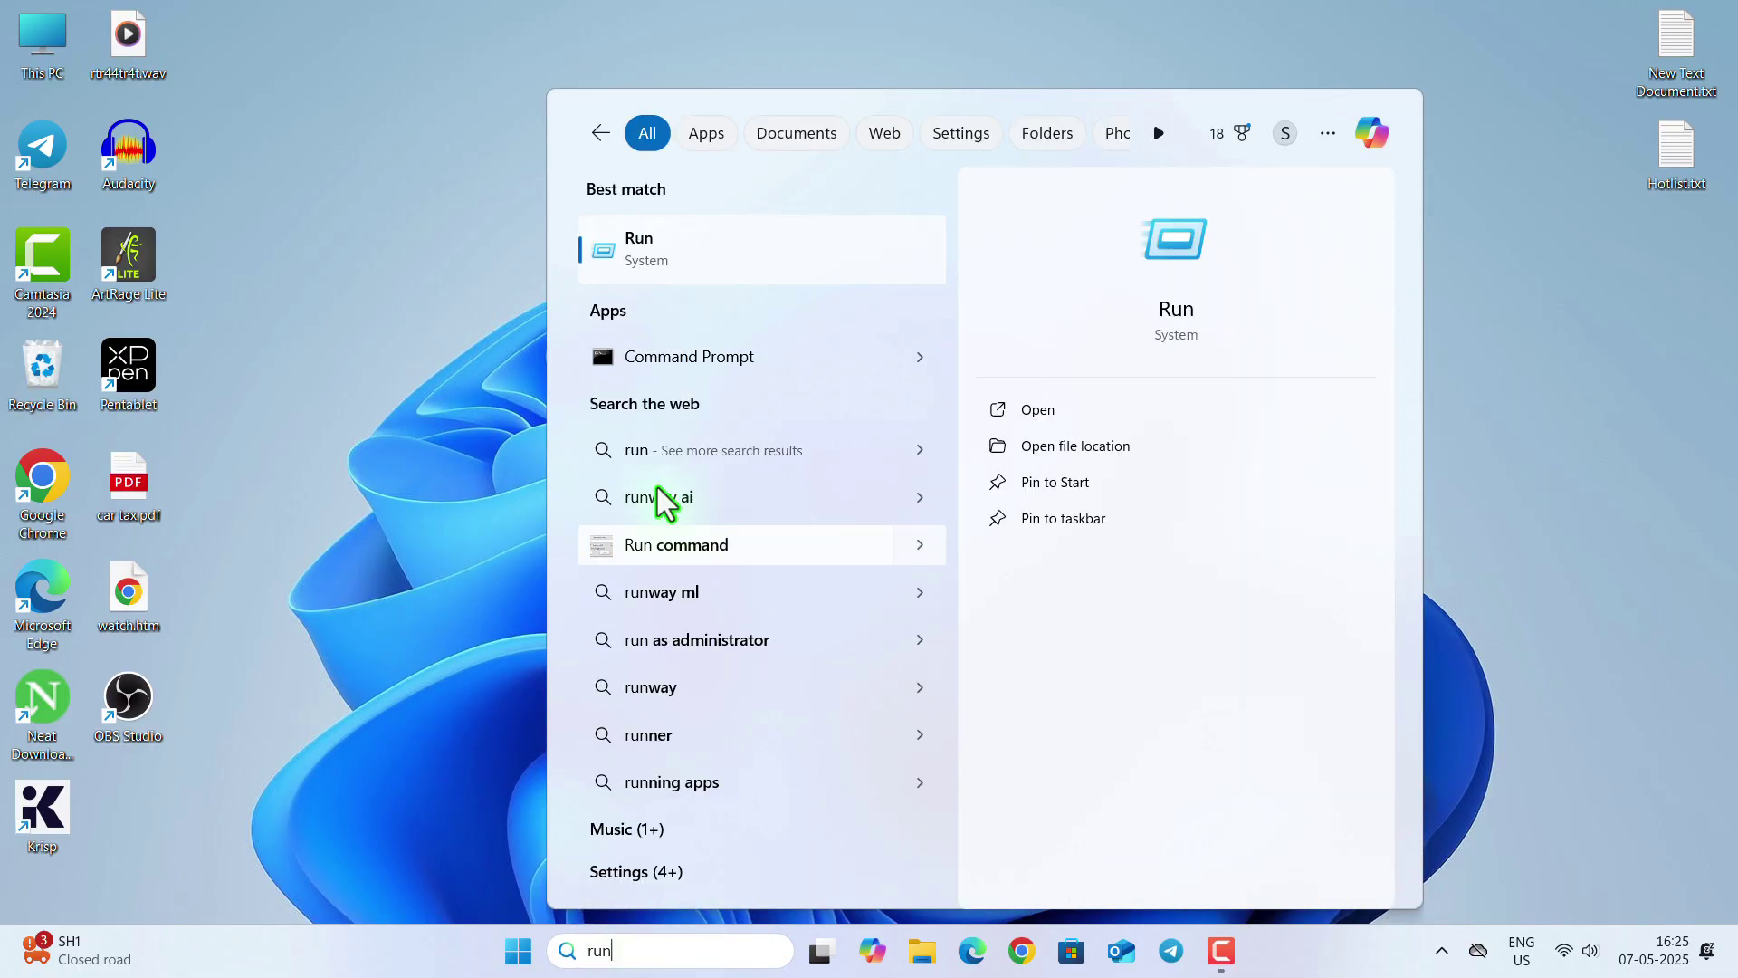
click(802, 264)
drag(270, 693, 952, 306)
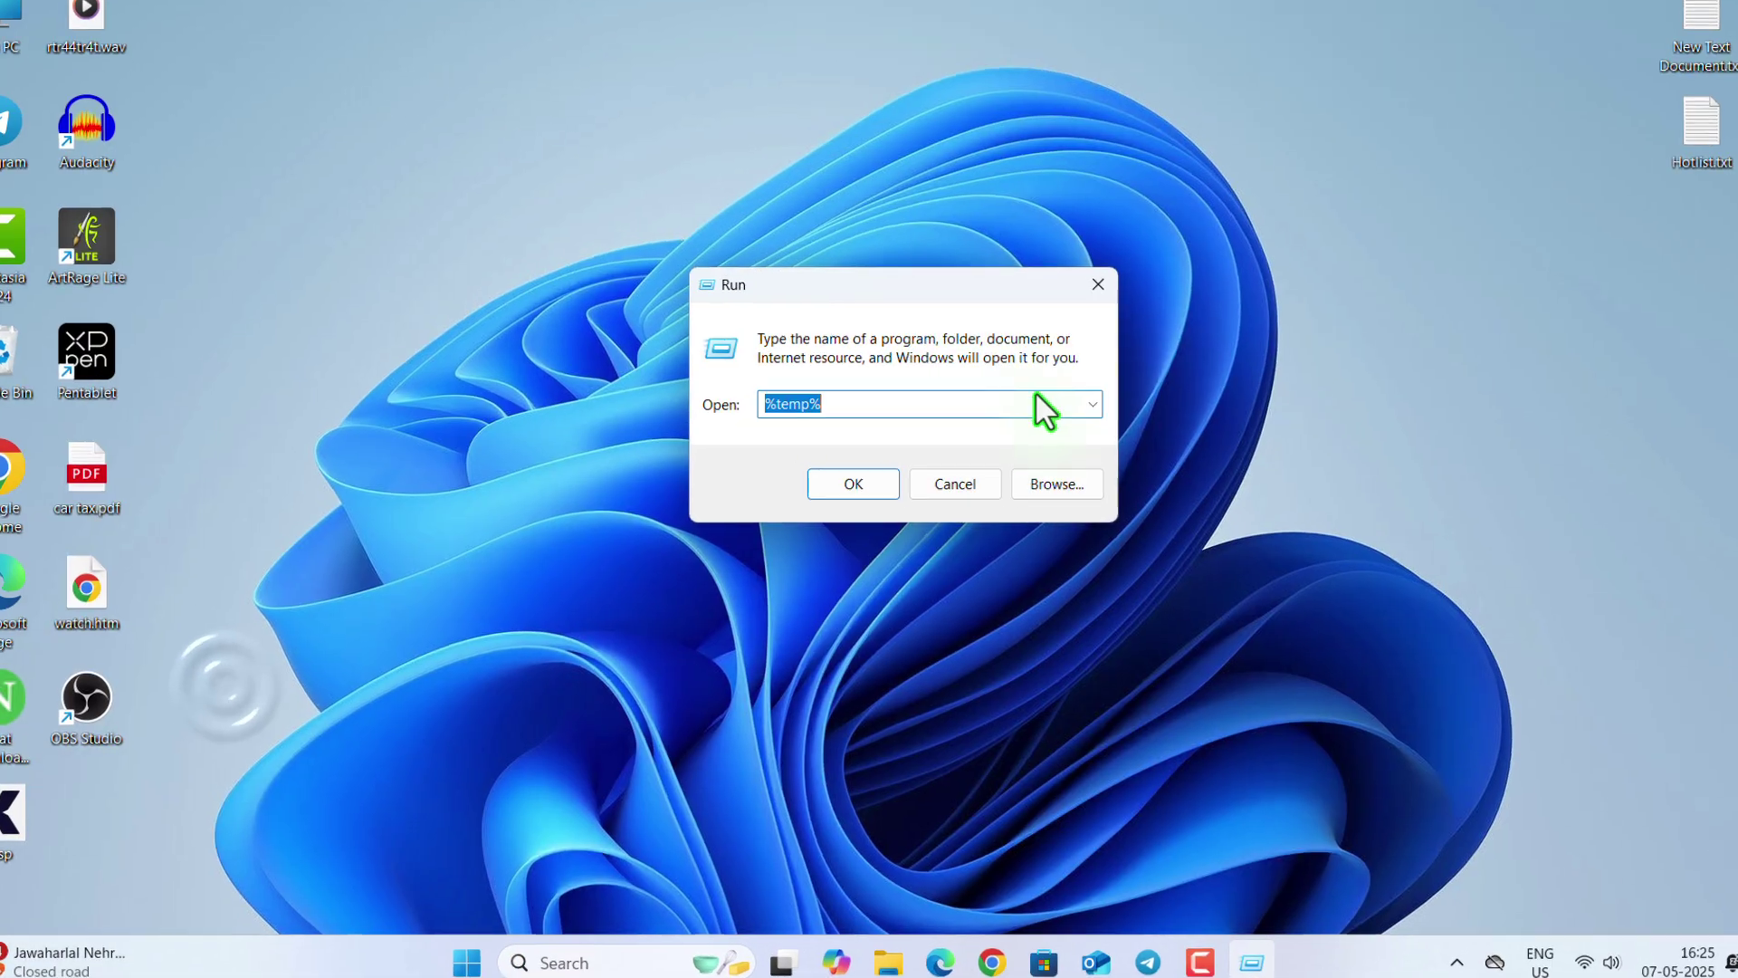
text(sysdm)
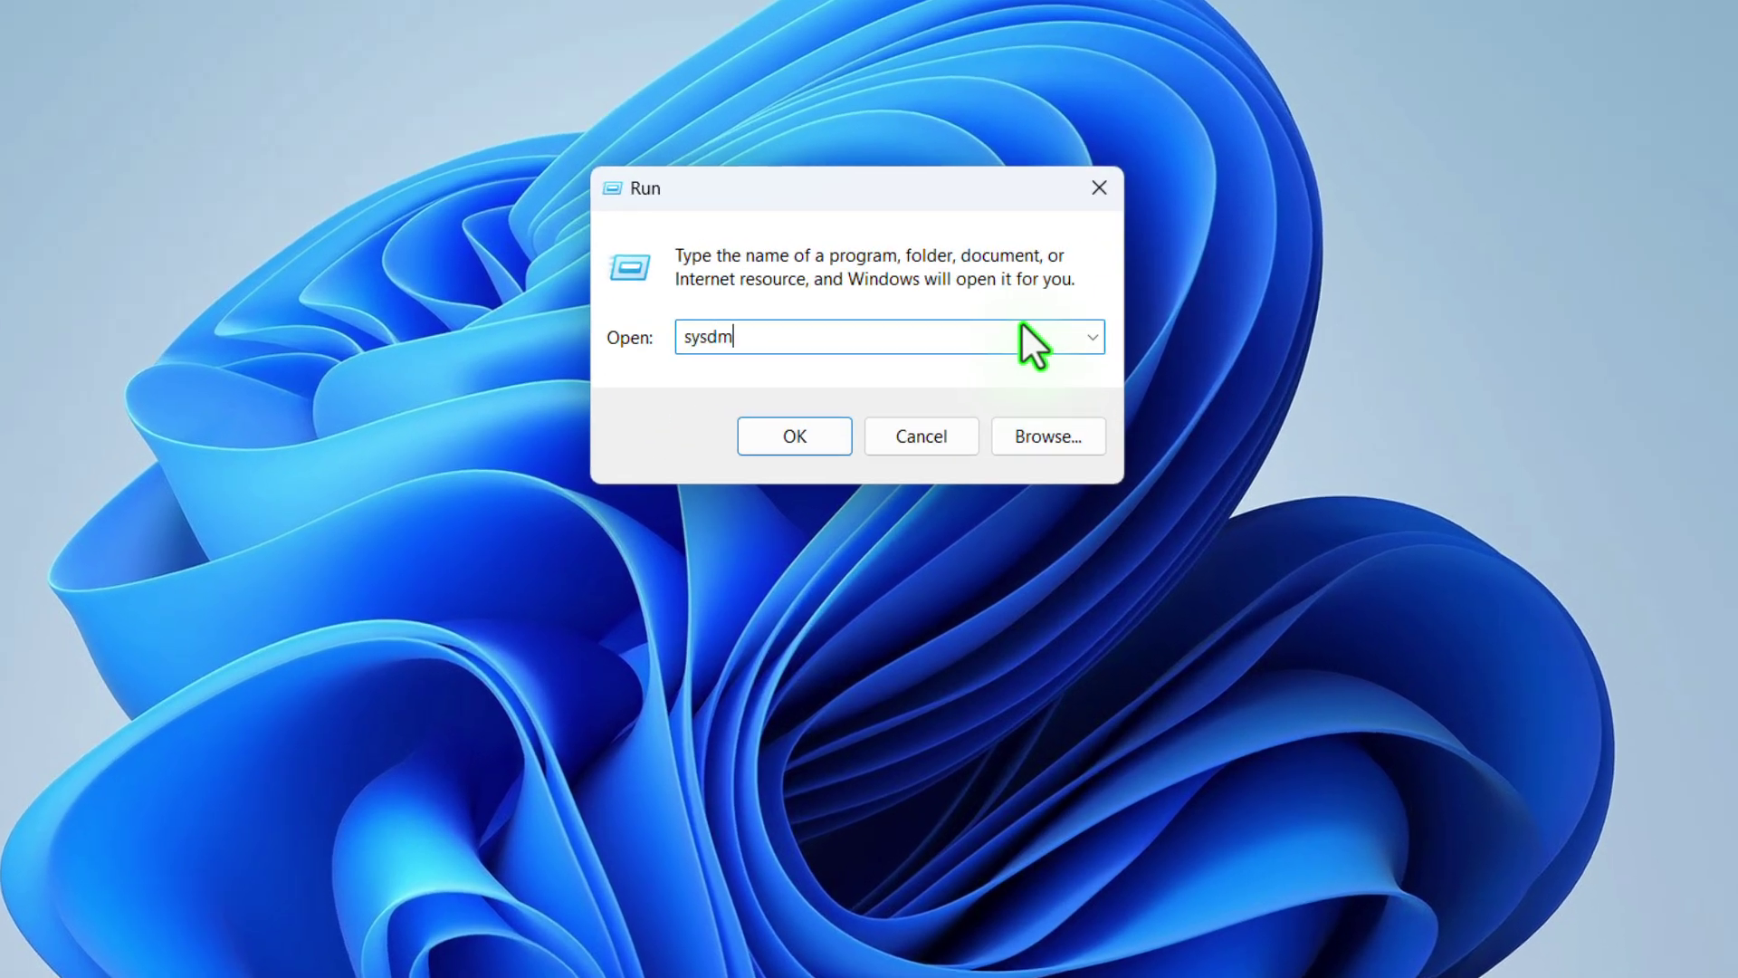
text(.cpl)
Launch System Properties and open the Performance Options from its Advanced tab.
click(765, 440)
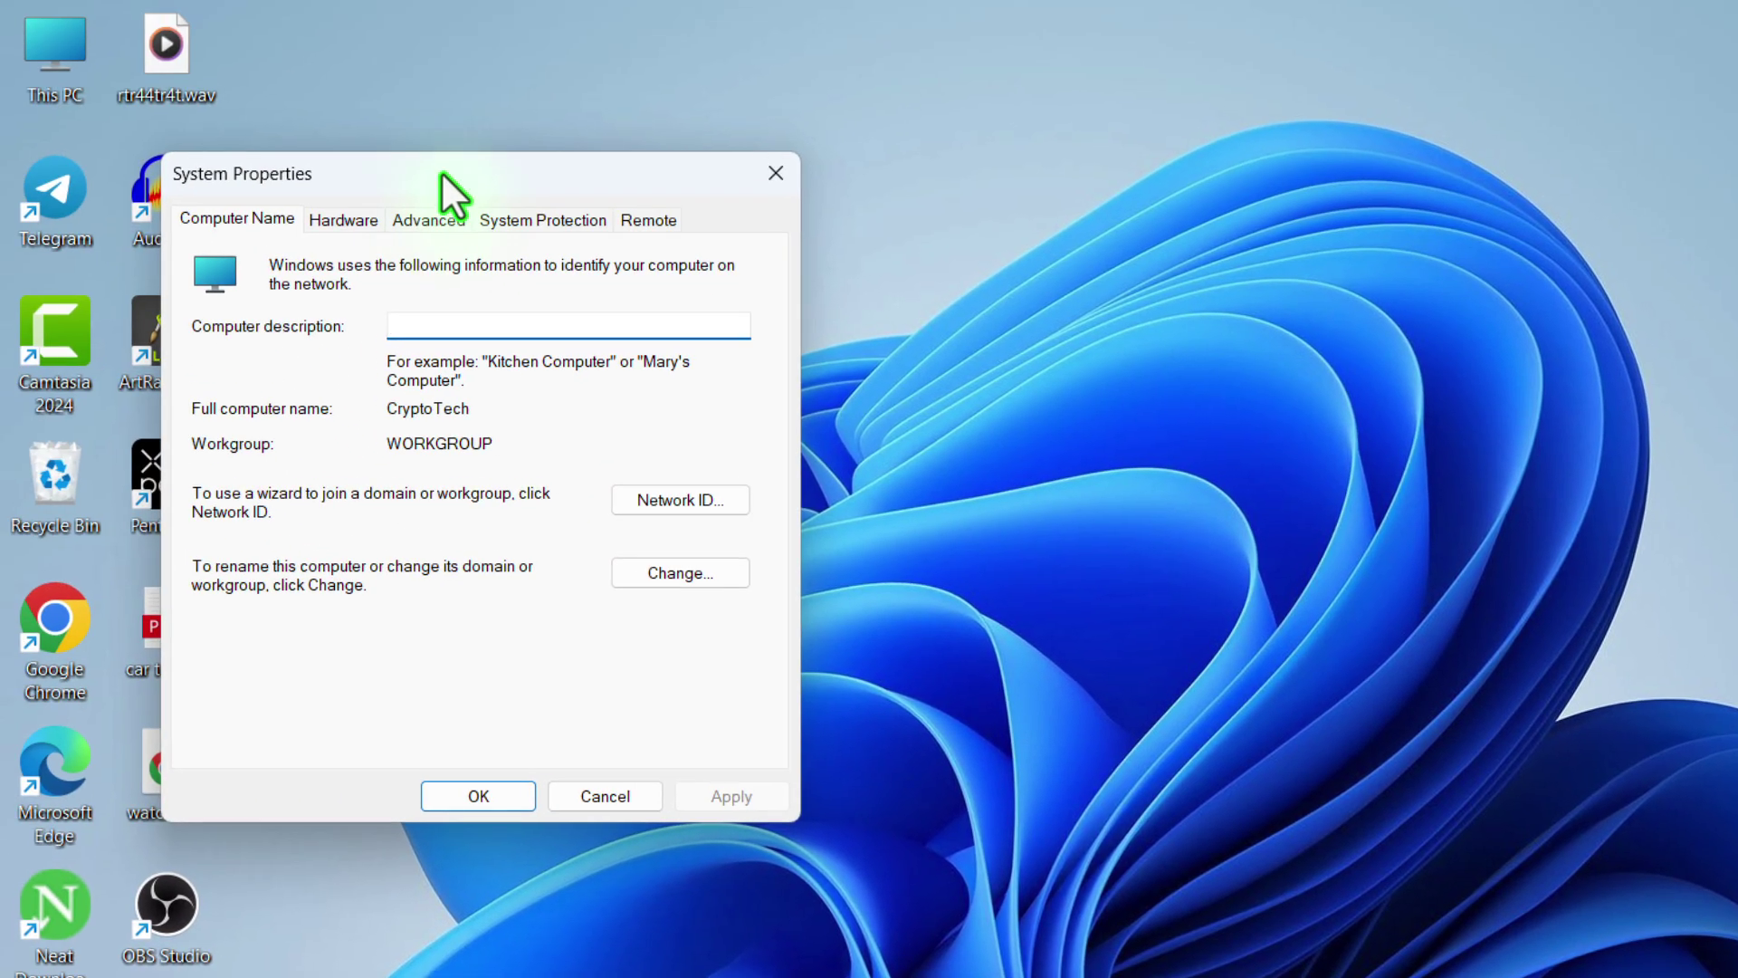
click(398, 198)
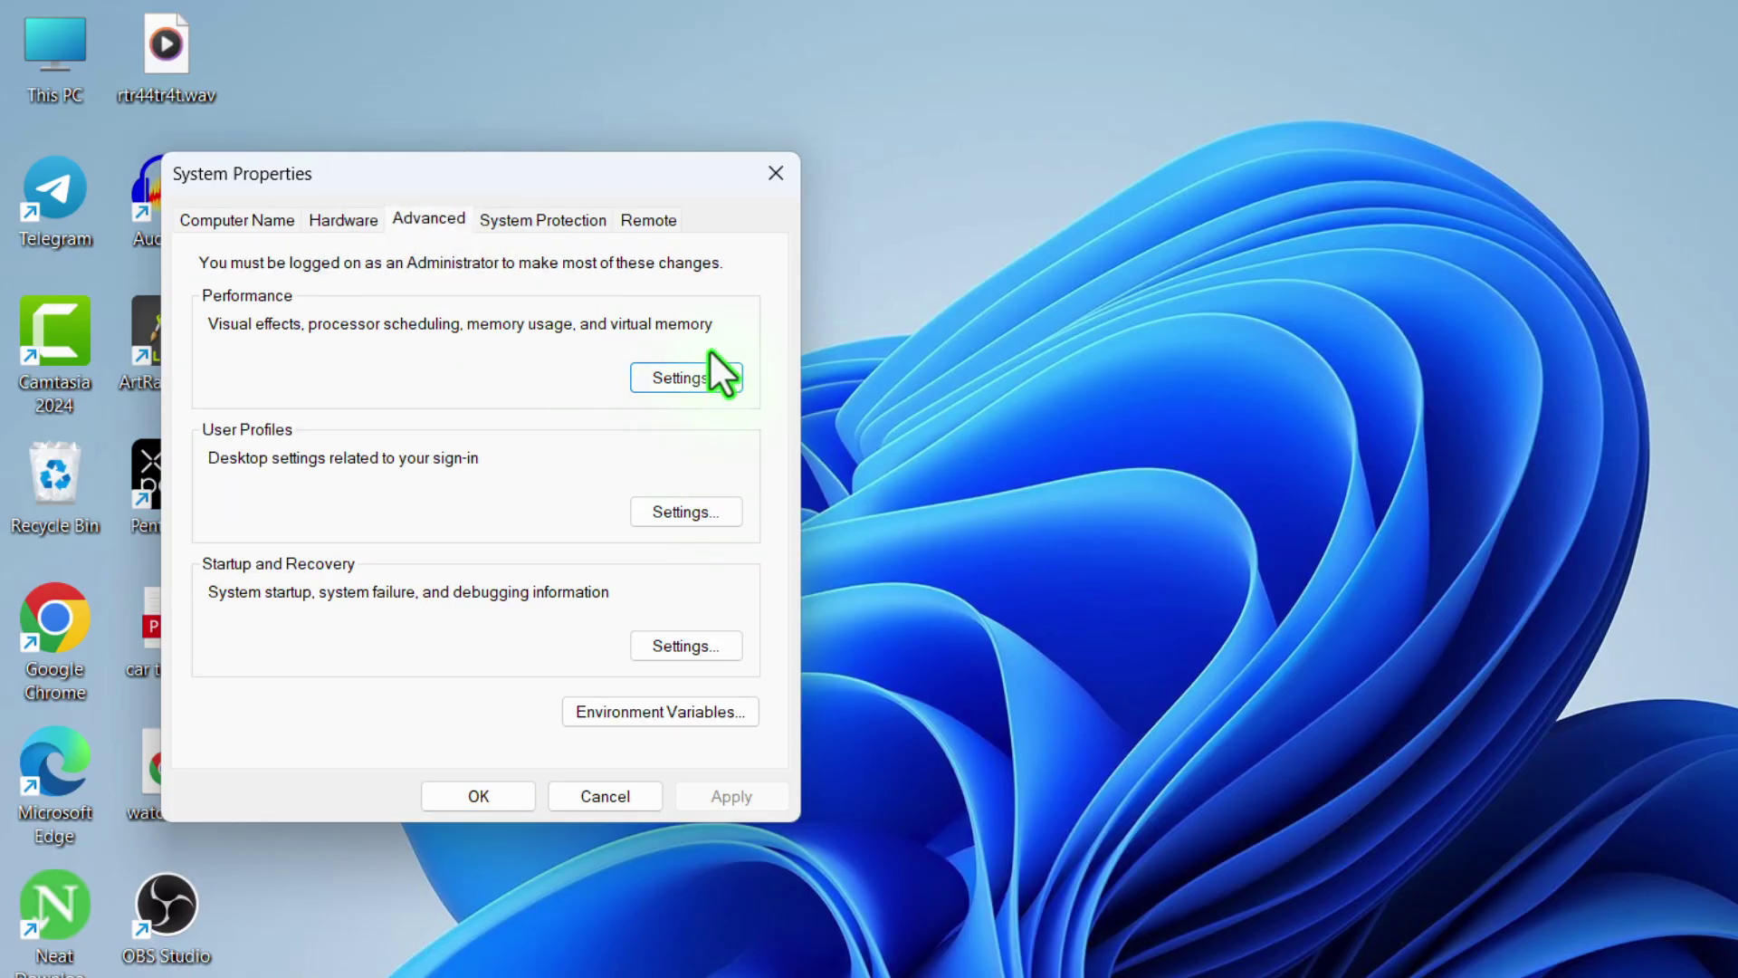
click(686, 378)
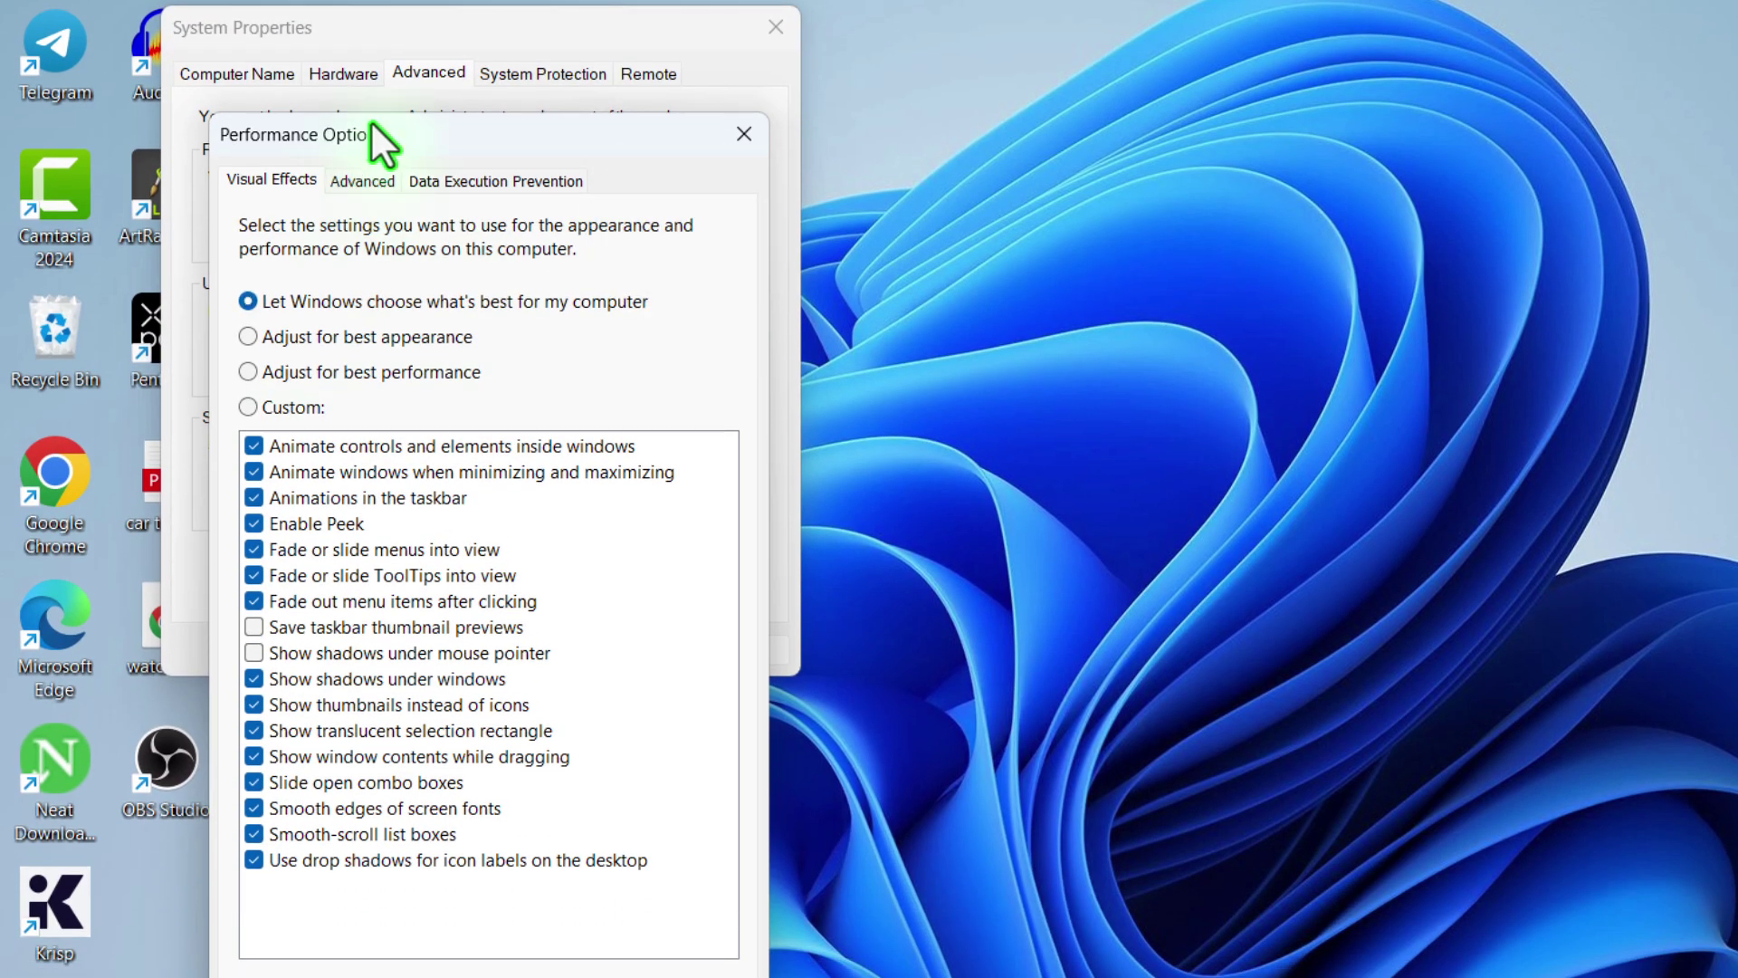
drag(371, 121, 1015, 0)
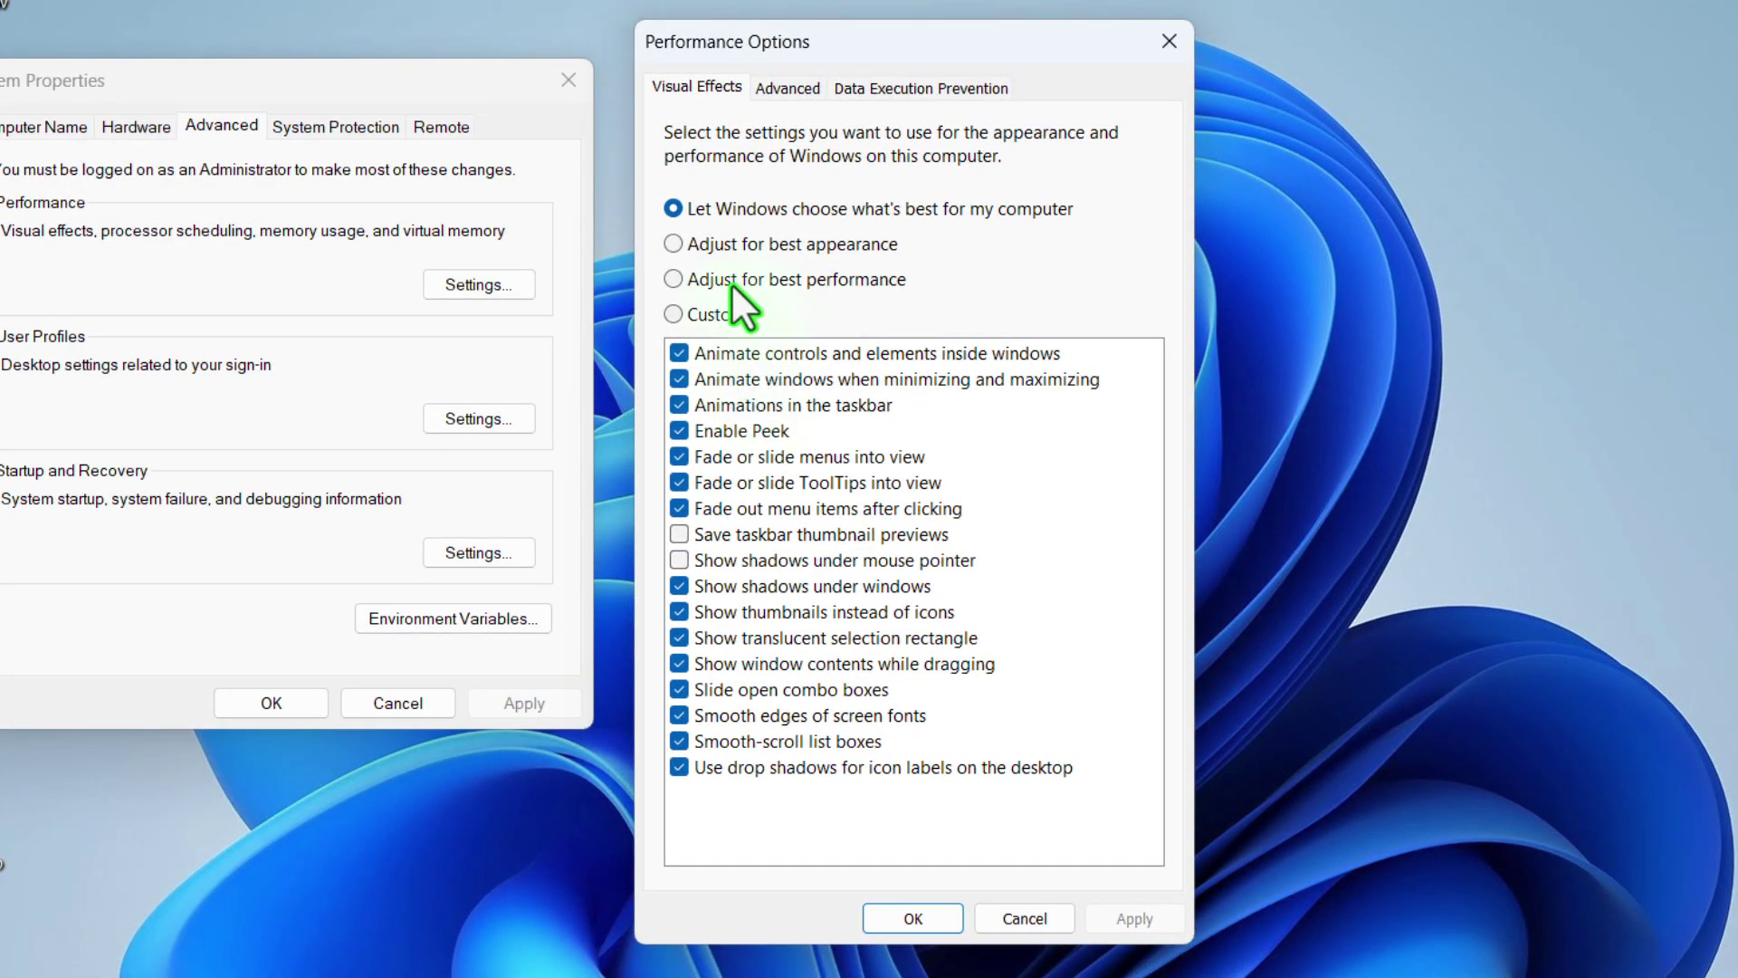
Choose best performance but keep font smoothing, thumbnails, taskbar previews and animations, then apply and close.
click(674, 279)
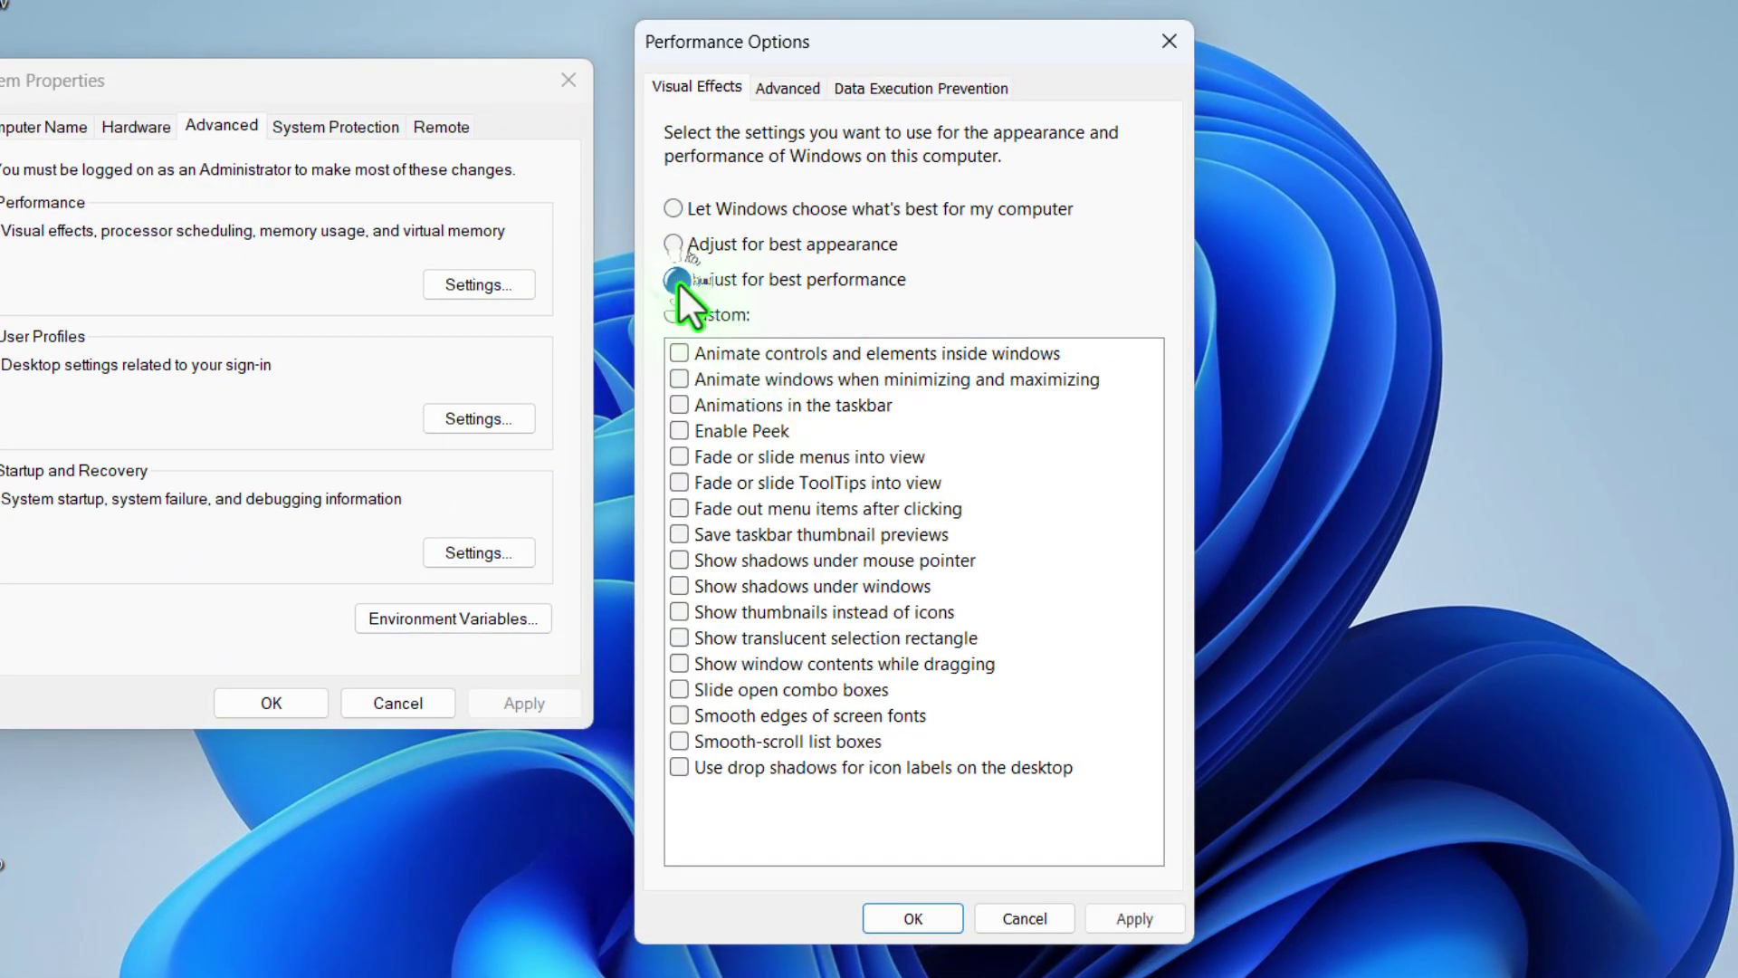
click(684, 714)
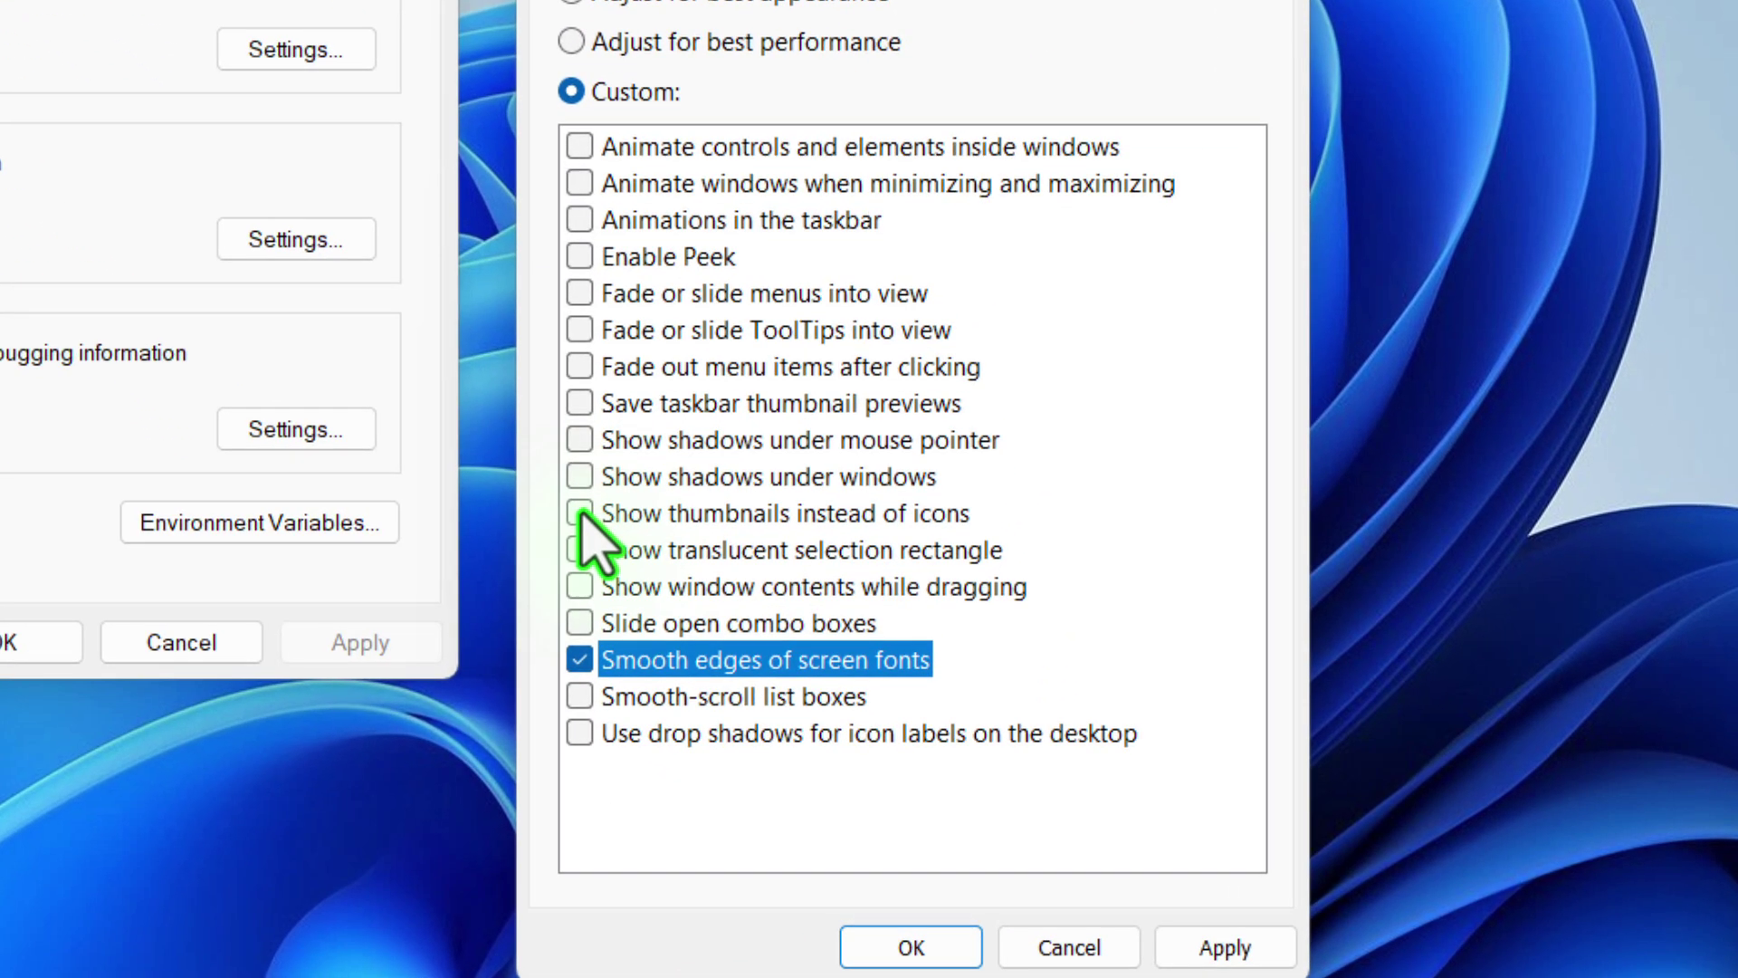
click(679, 612)
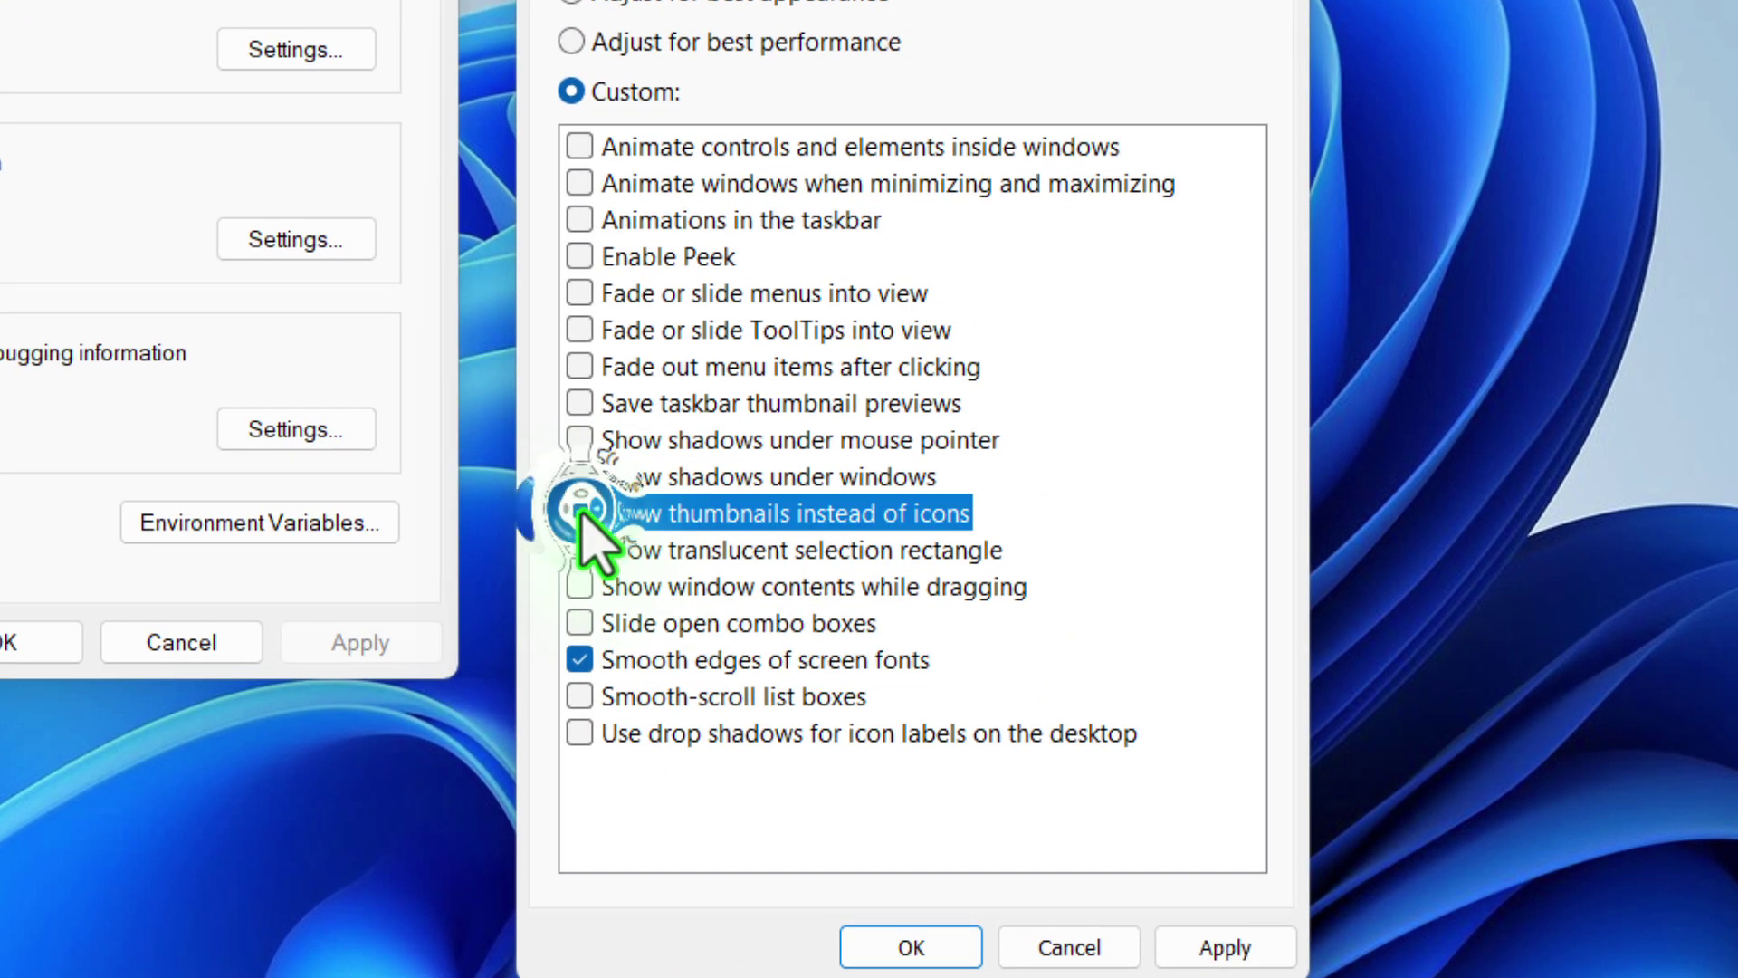
click(582, 403)
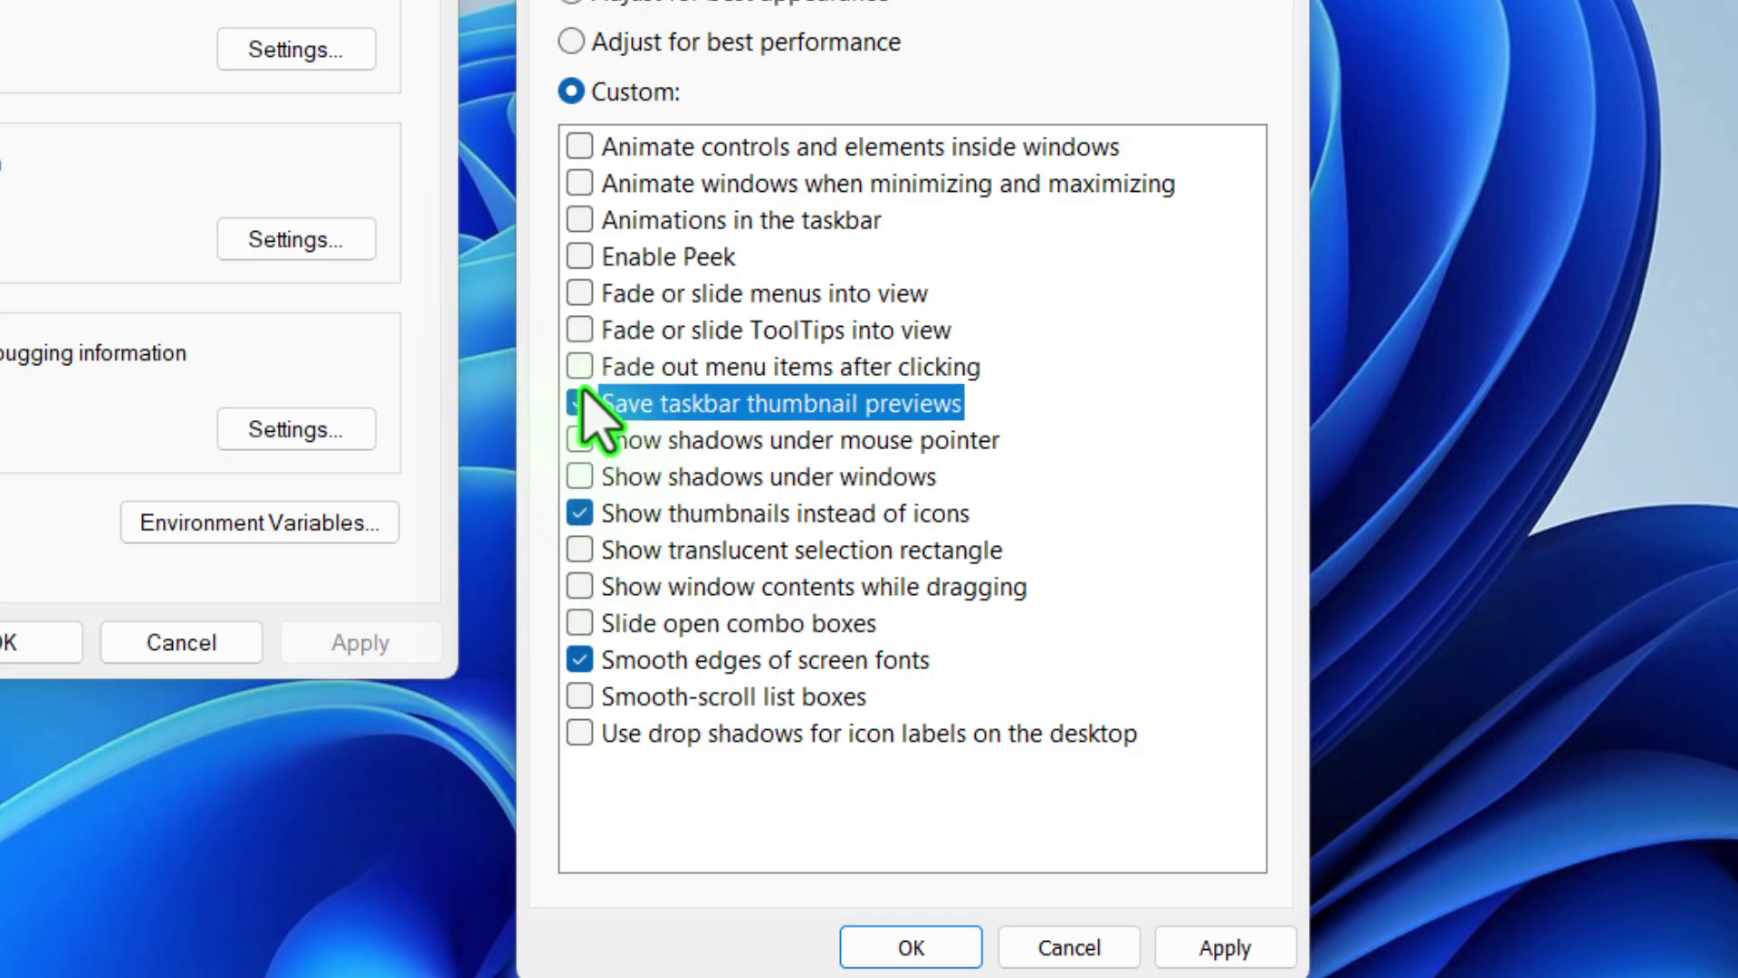
click(584, 220)
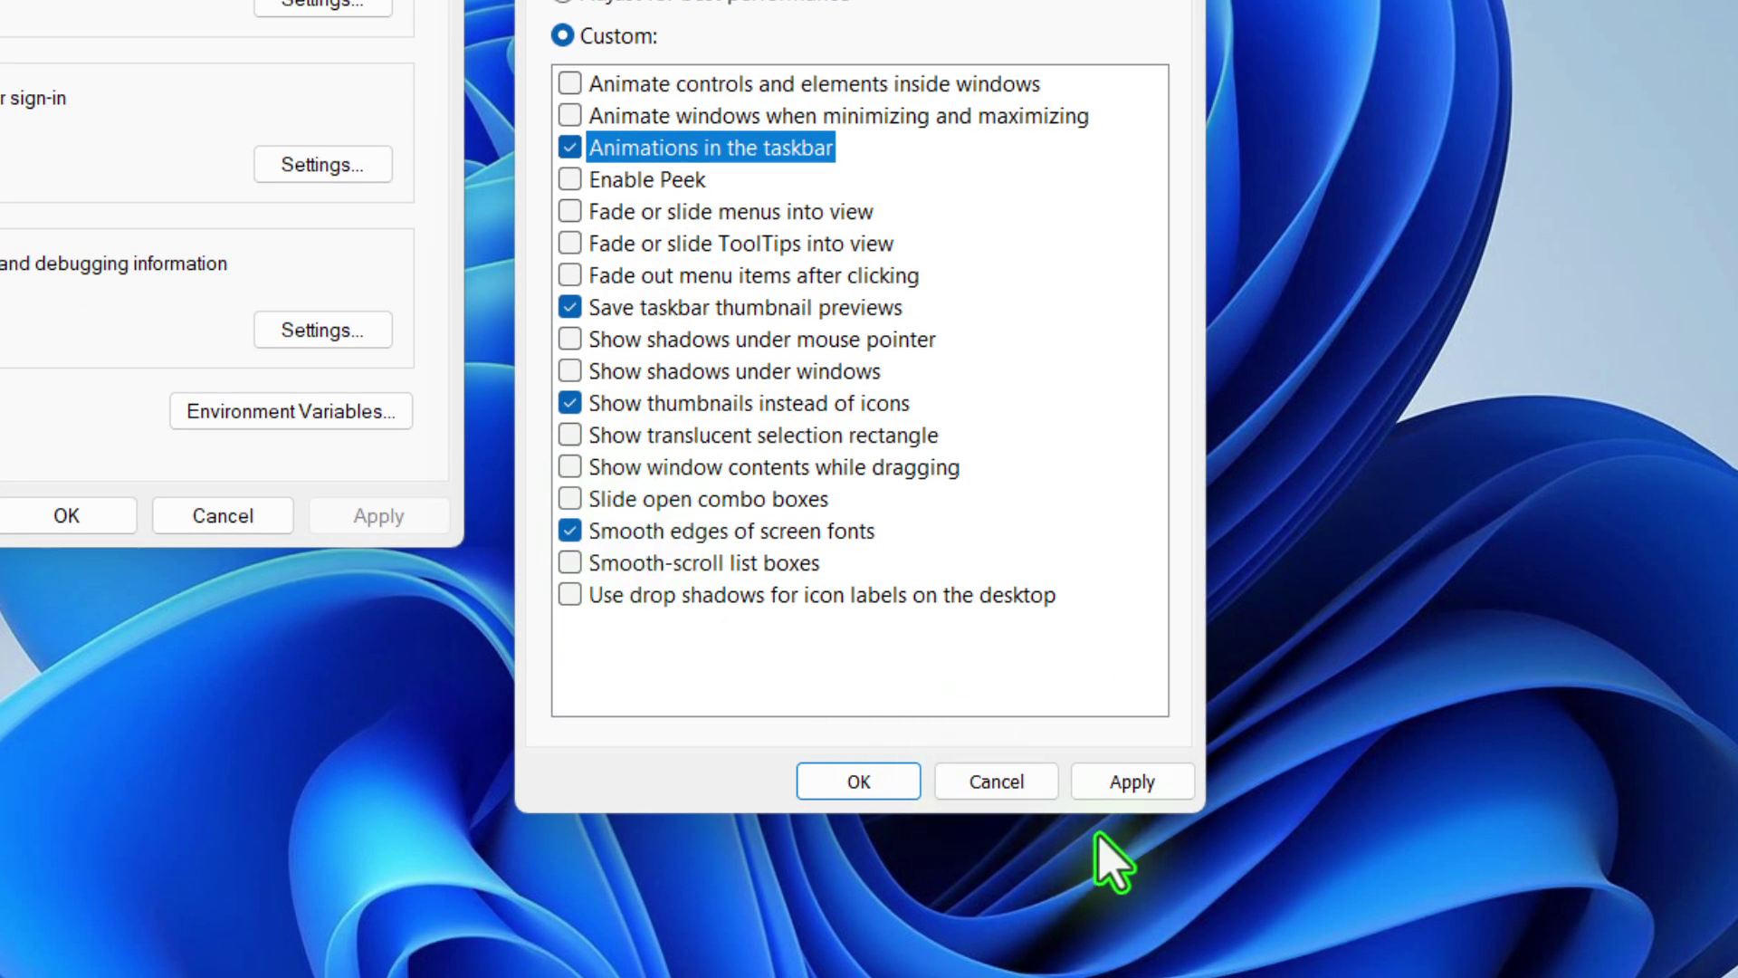
click(1154, 821)
click(859, 780)
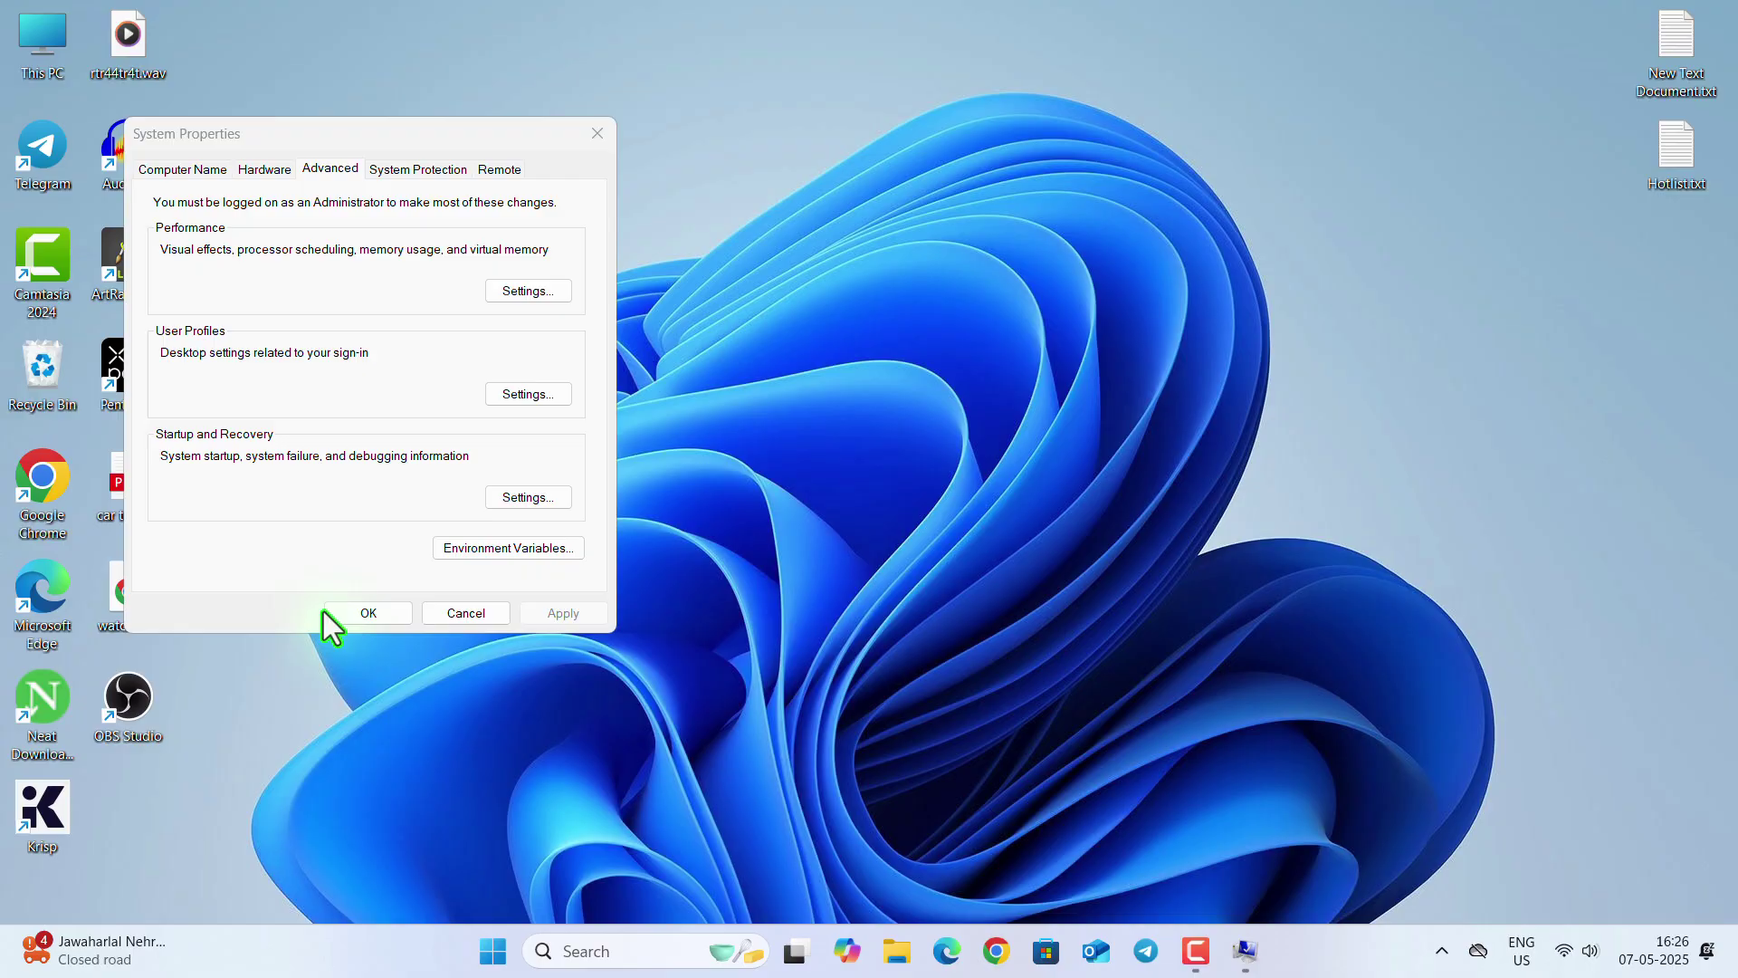
click(353, 612)
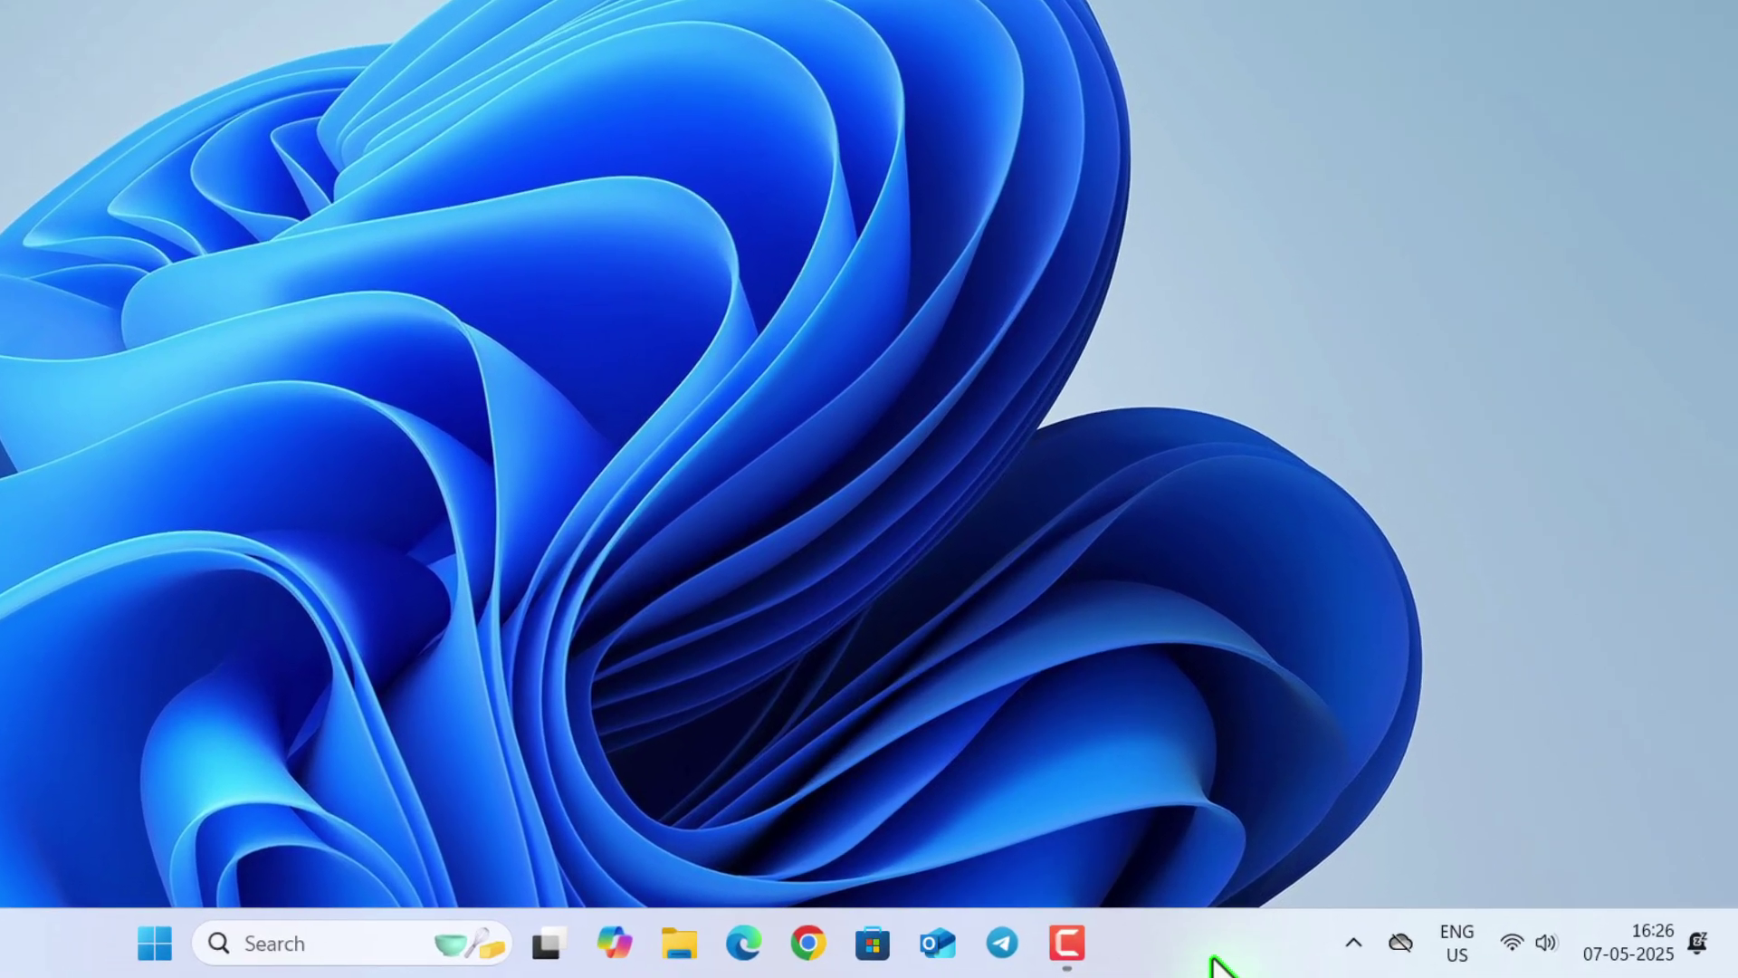
Open Task Manager from the taskbar on its Startup apps page, maximized.
right_click(1207, 950)
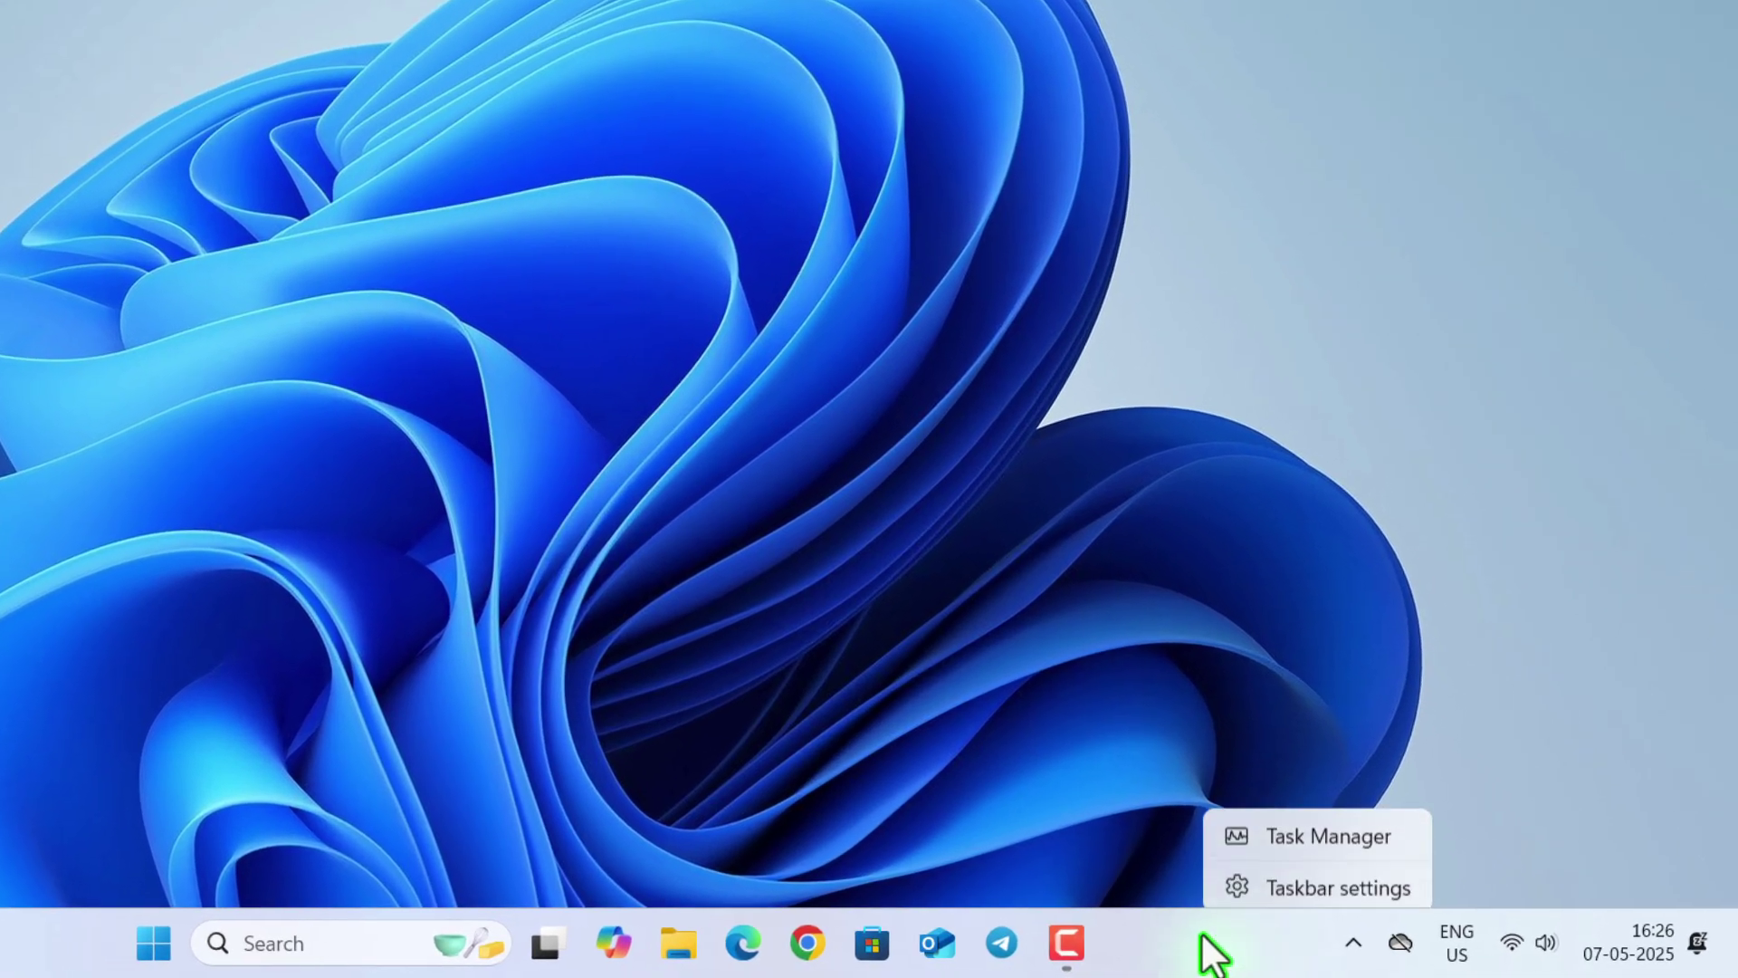
click(1289, 823)
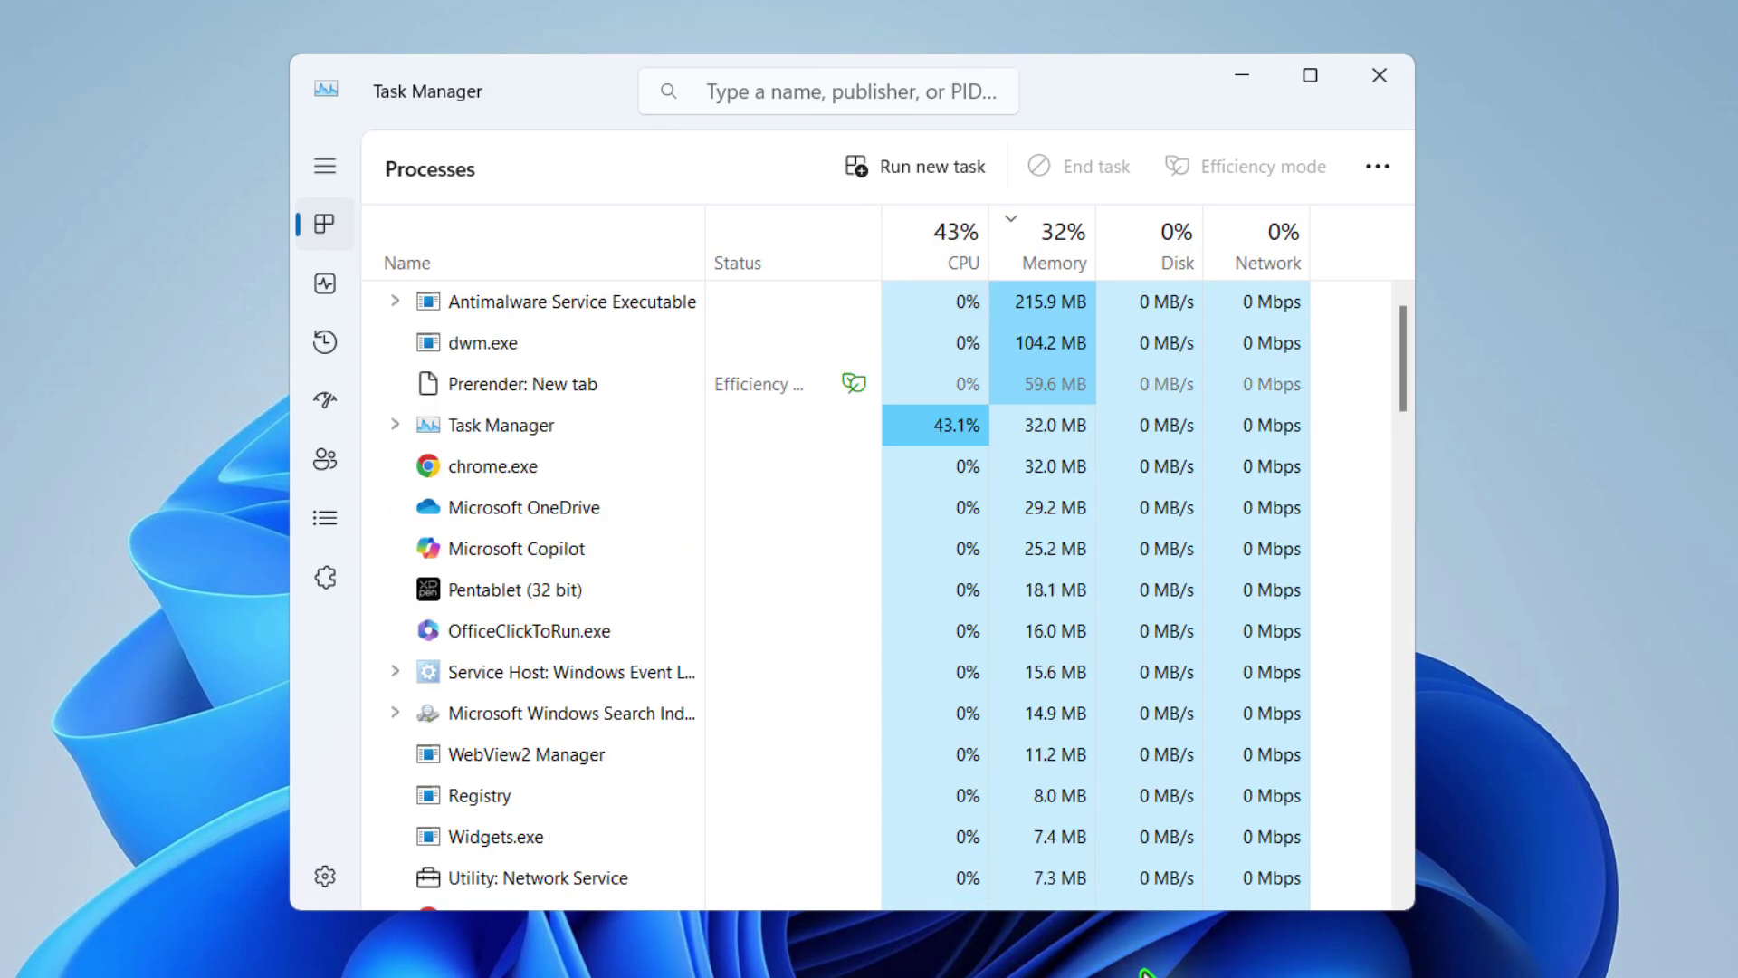
click(324, 168)
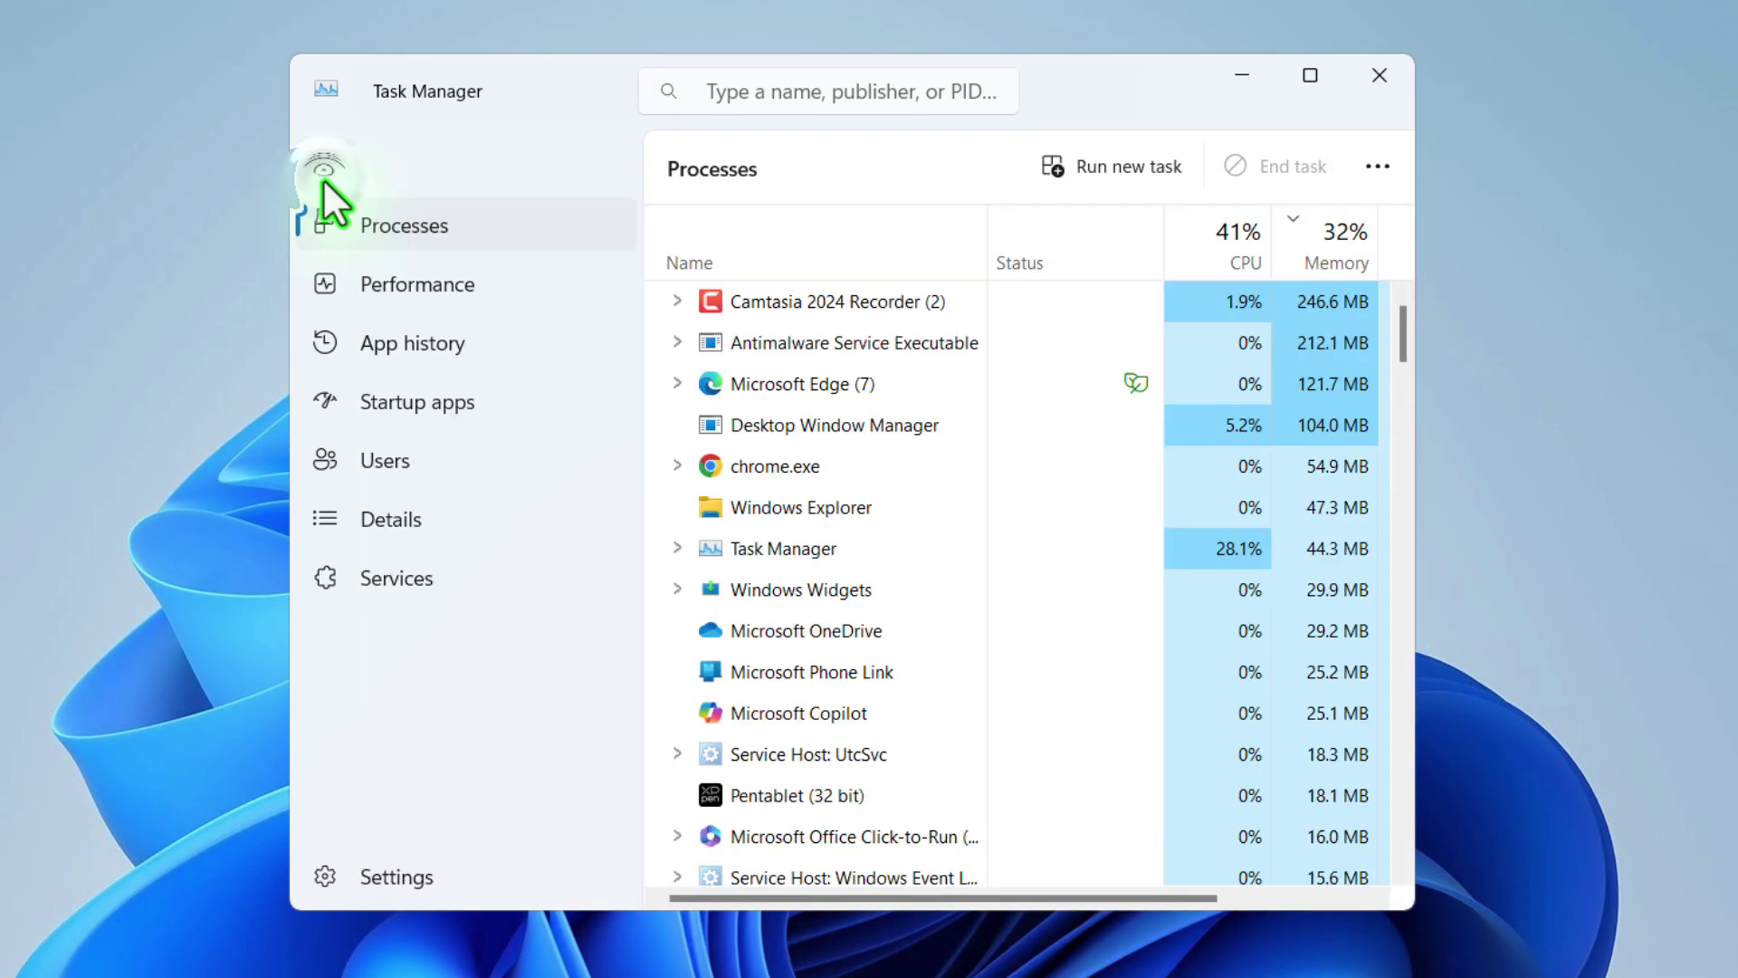
click(413, 407)
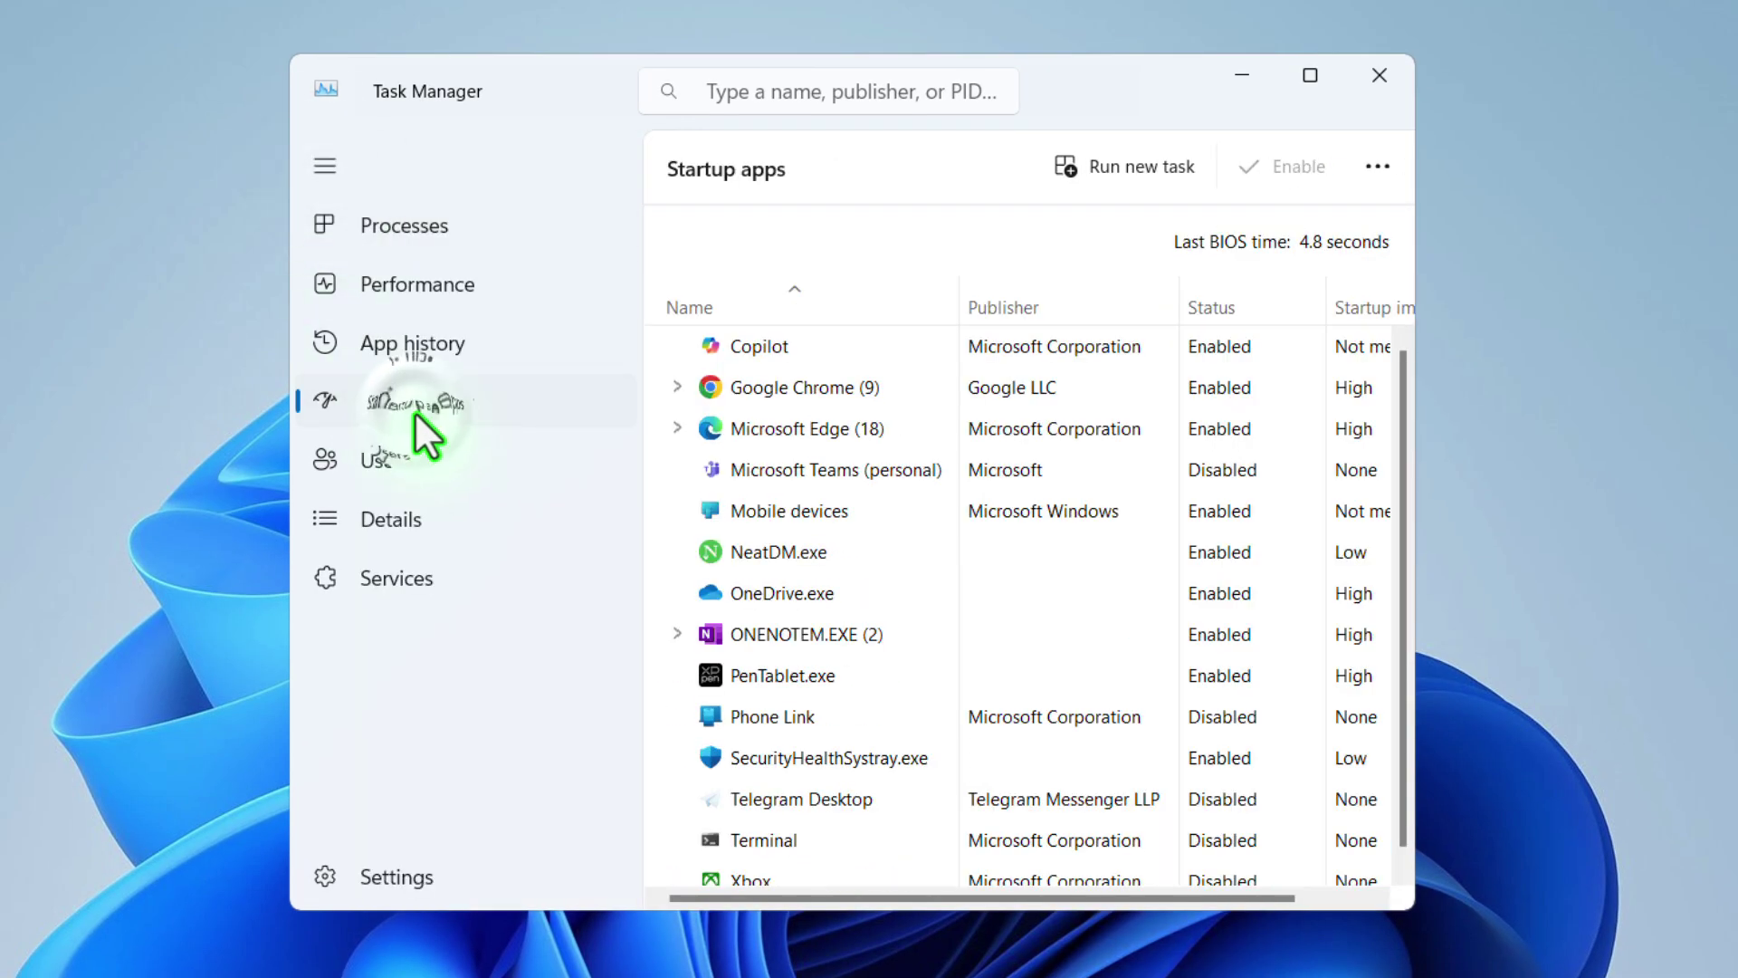
scroll(802, 706, down, 1)
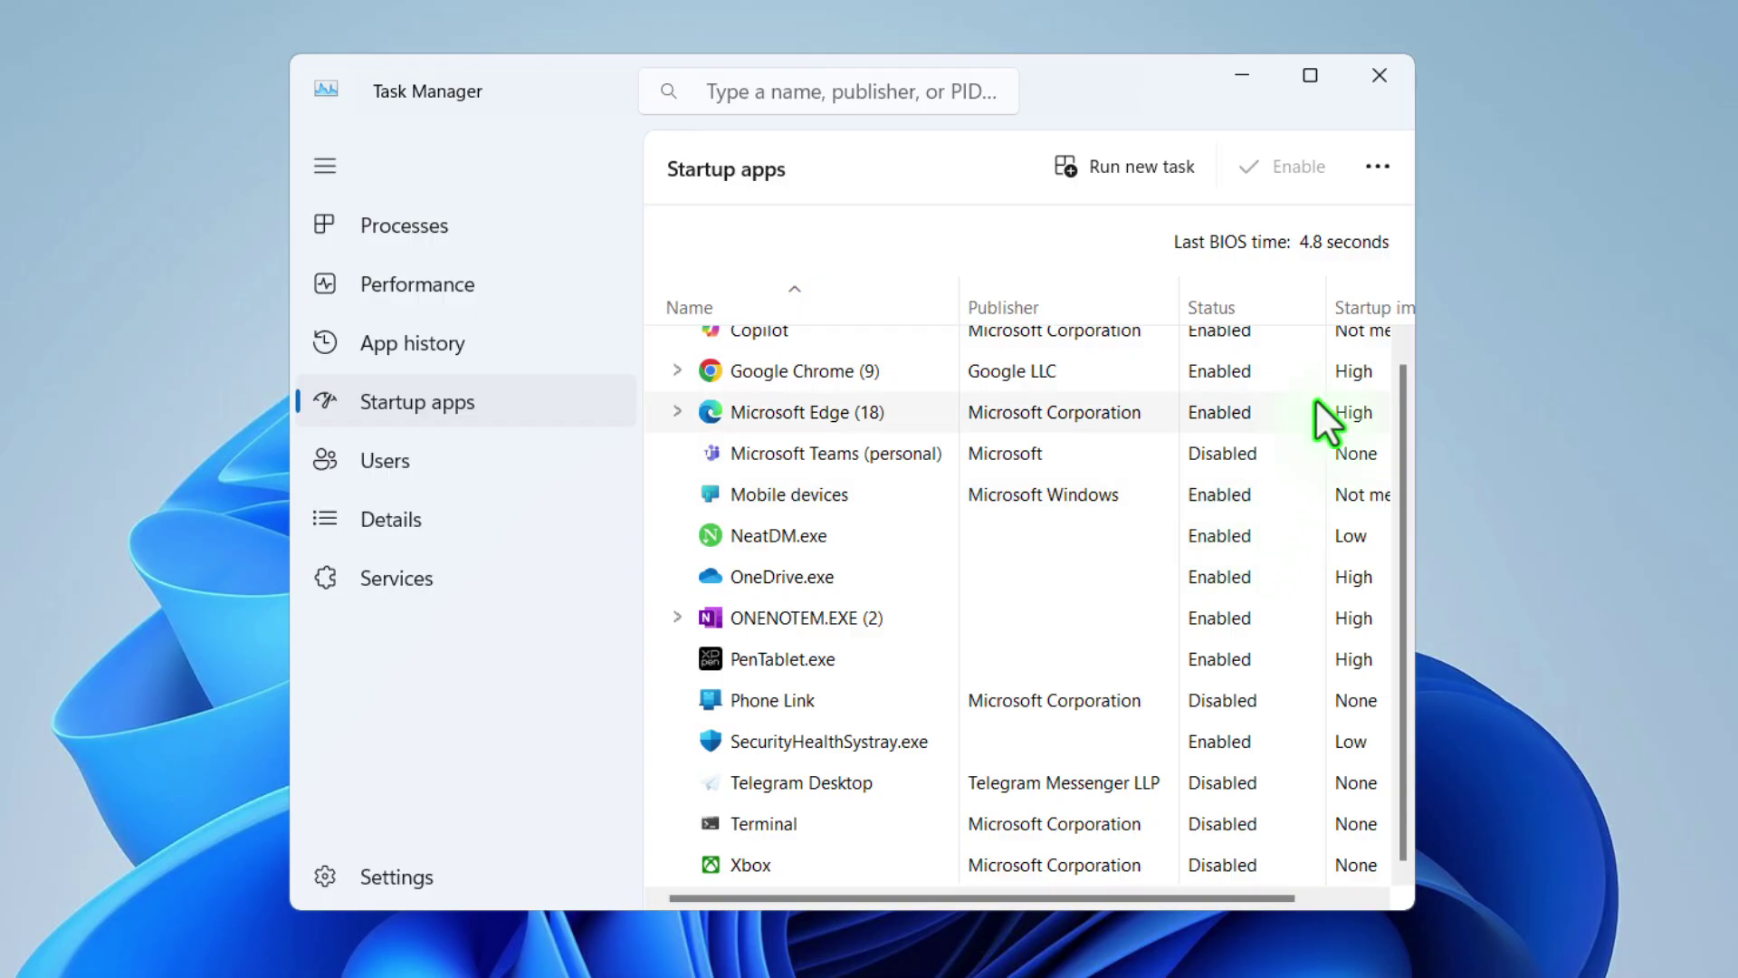
click(1301, 89)
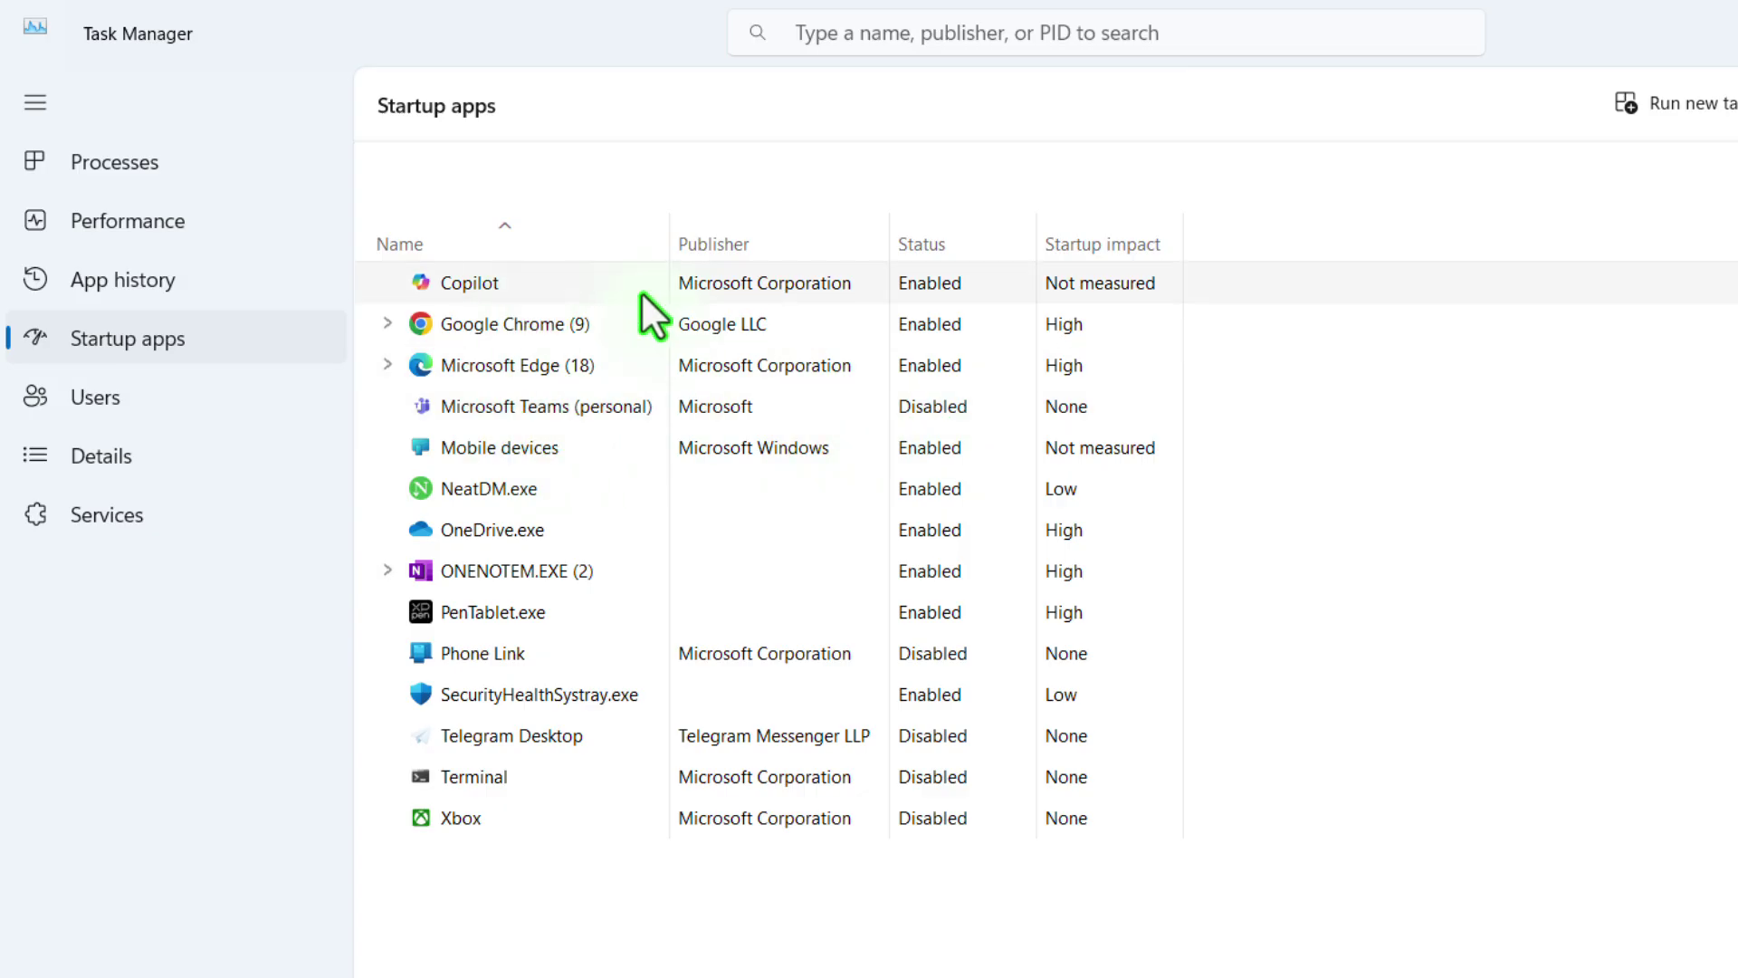
Disable Copilot at startup and select the Xbox startup entry.
right_click(902, 280)
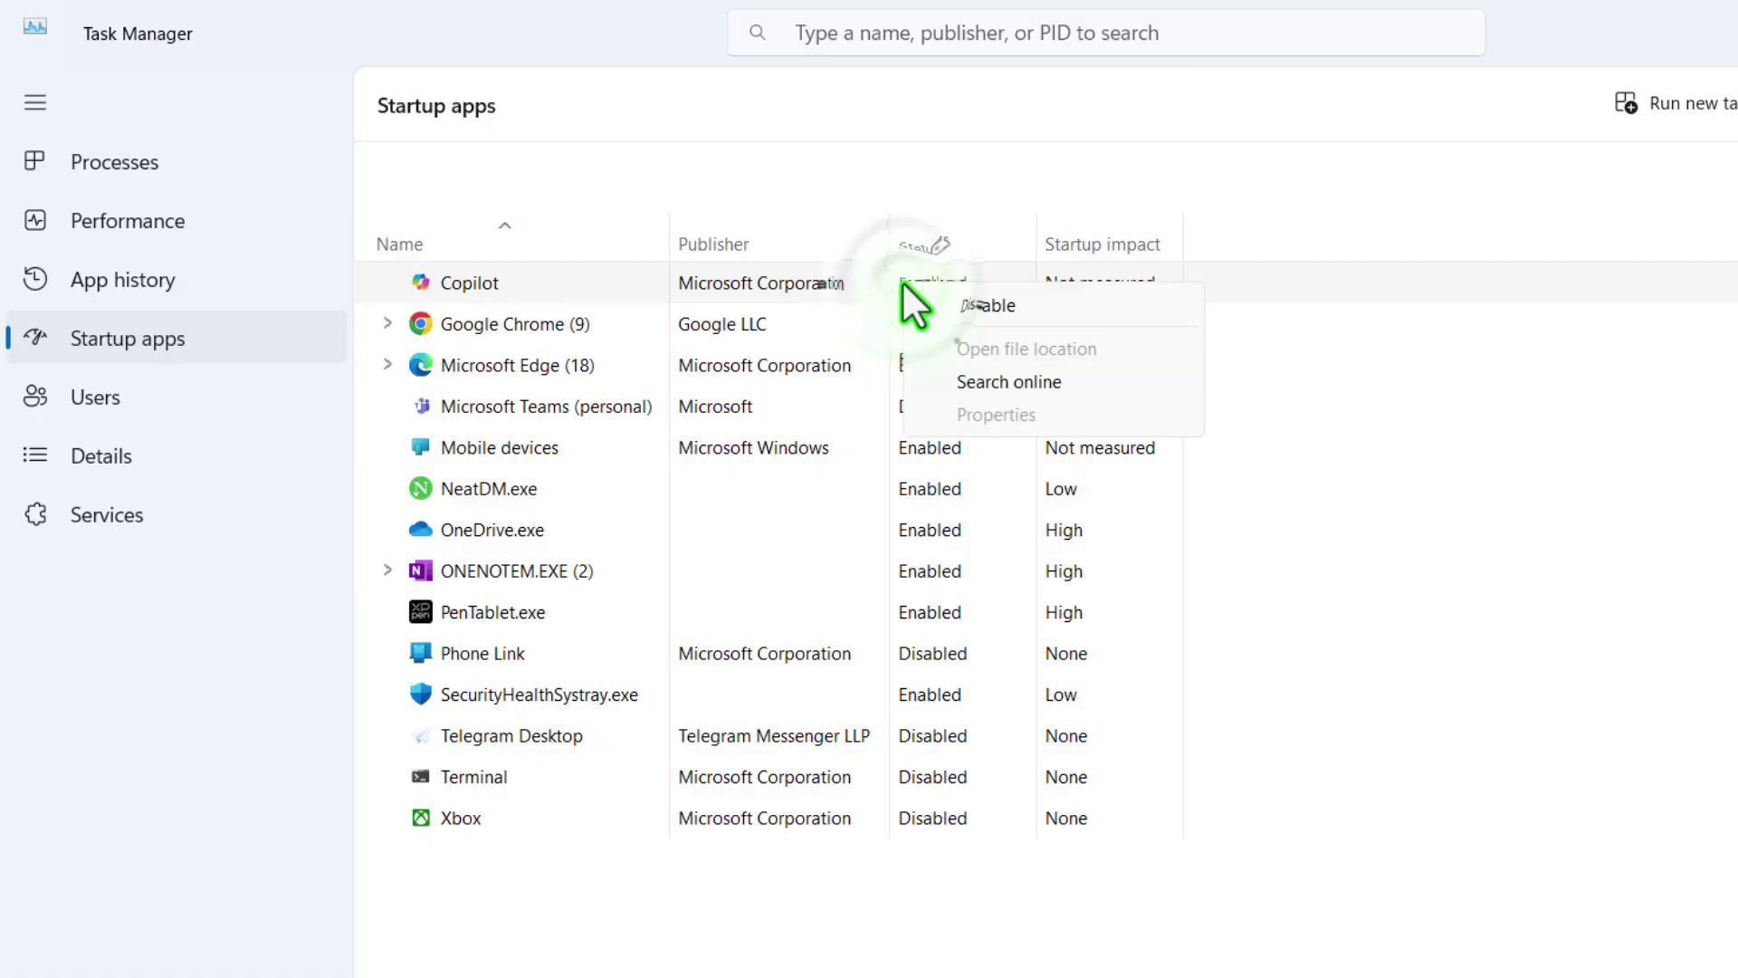
click(978, 299)
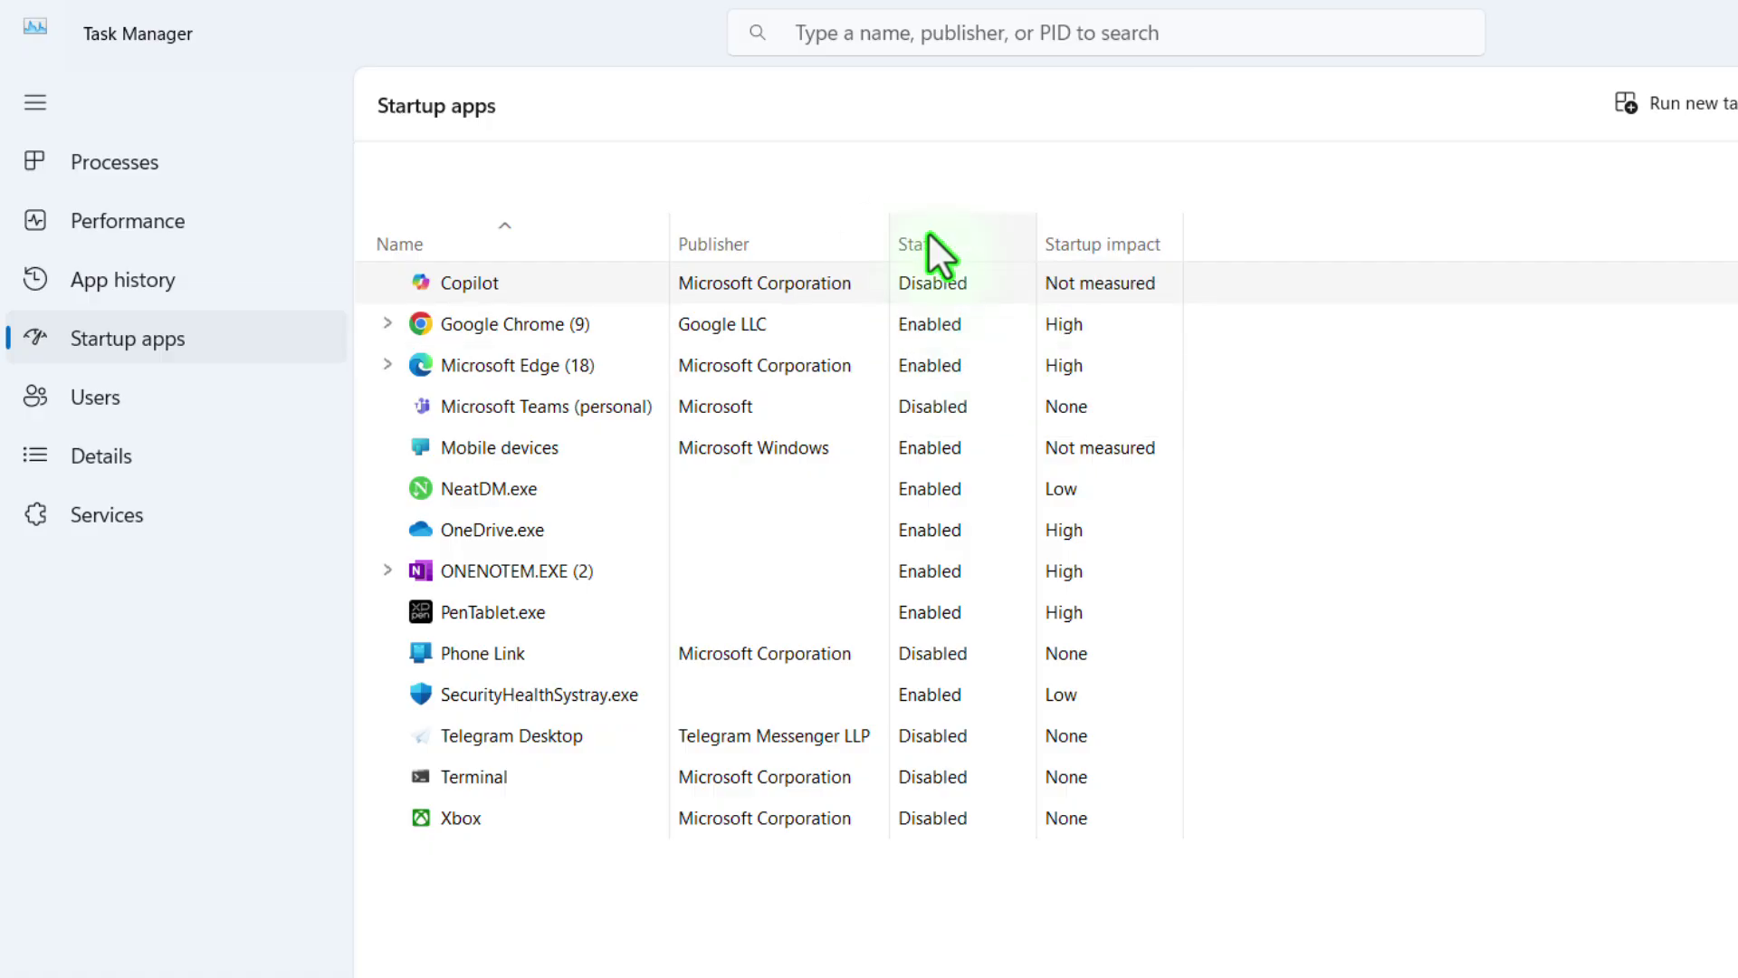
click(476, 825)
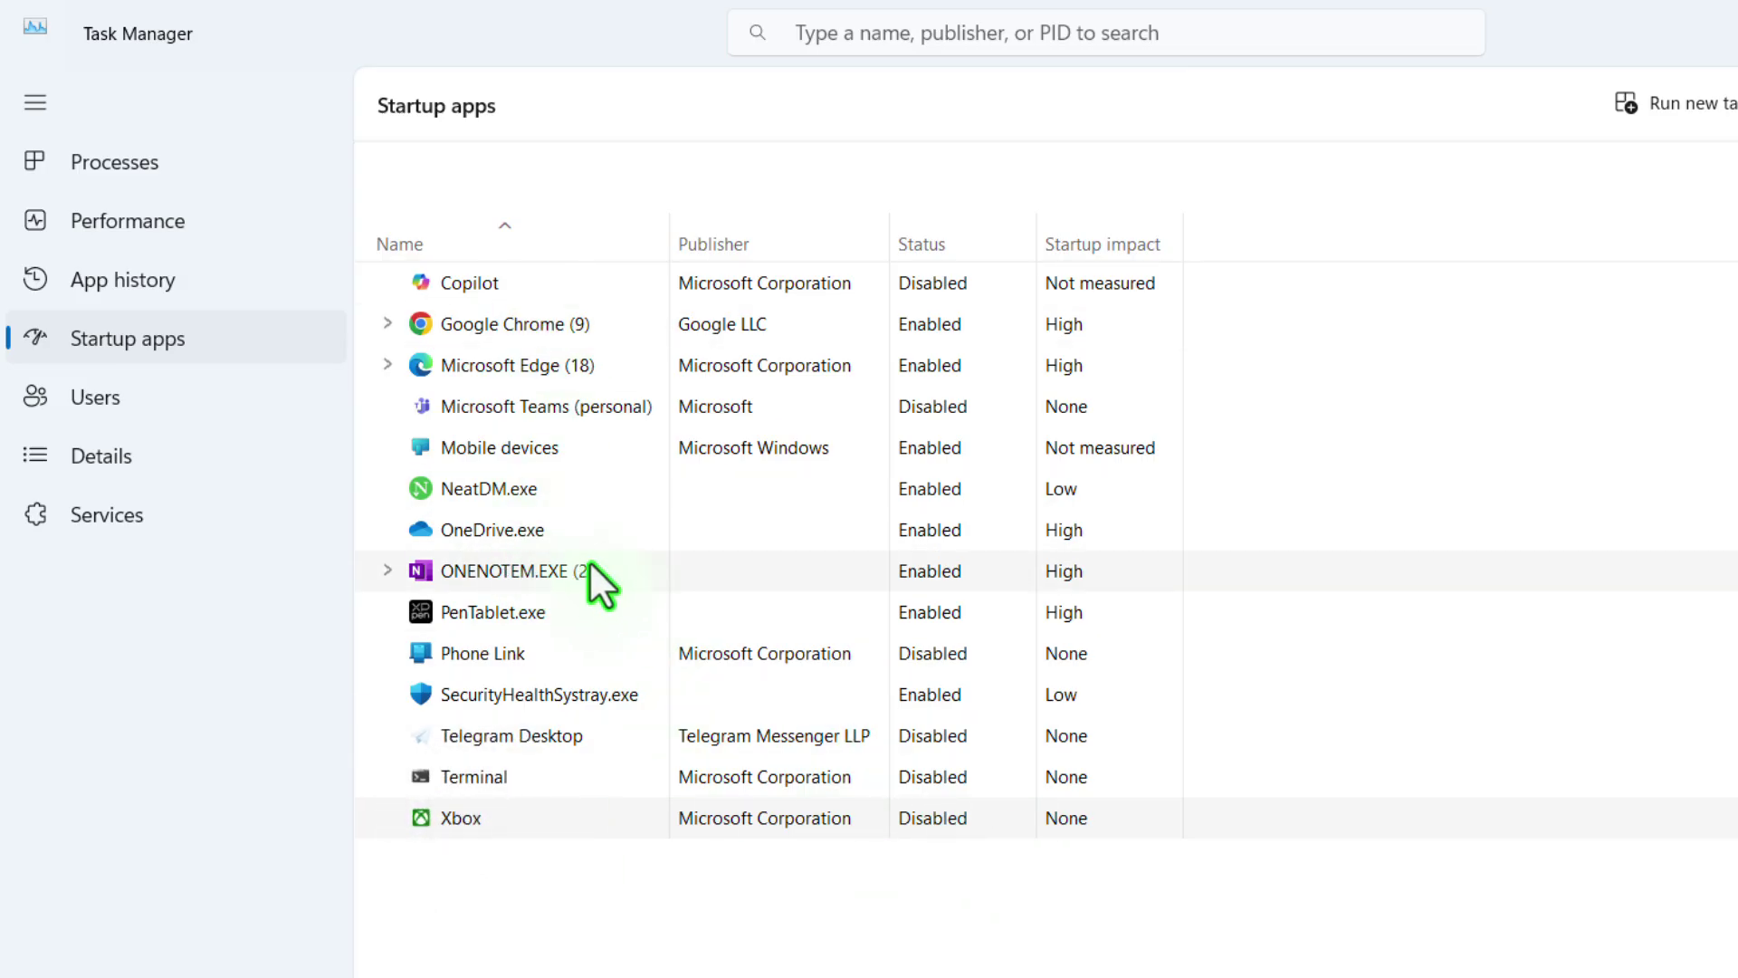
Disable OneDrive, Mobile devices, Microsoft Edge and Google Chrome at startup, then close Task Manager.
right_click(535, 525)
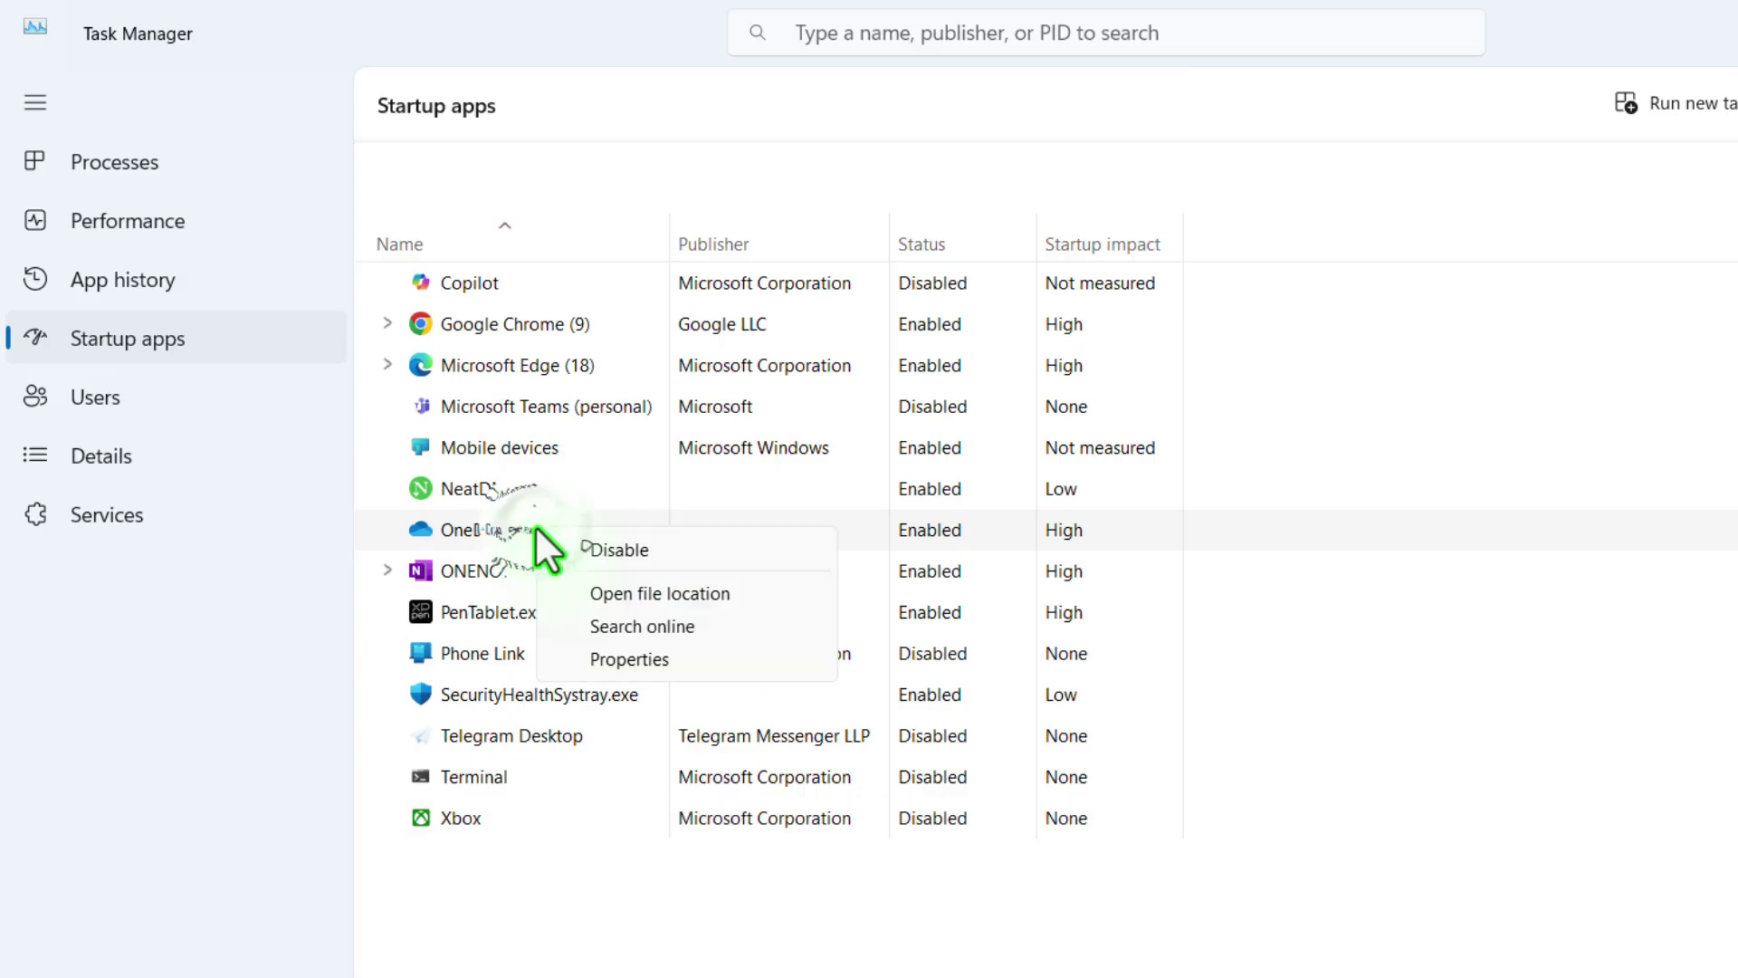
click(621, 552)
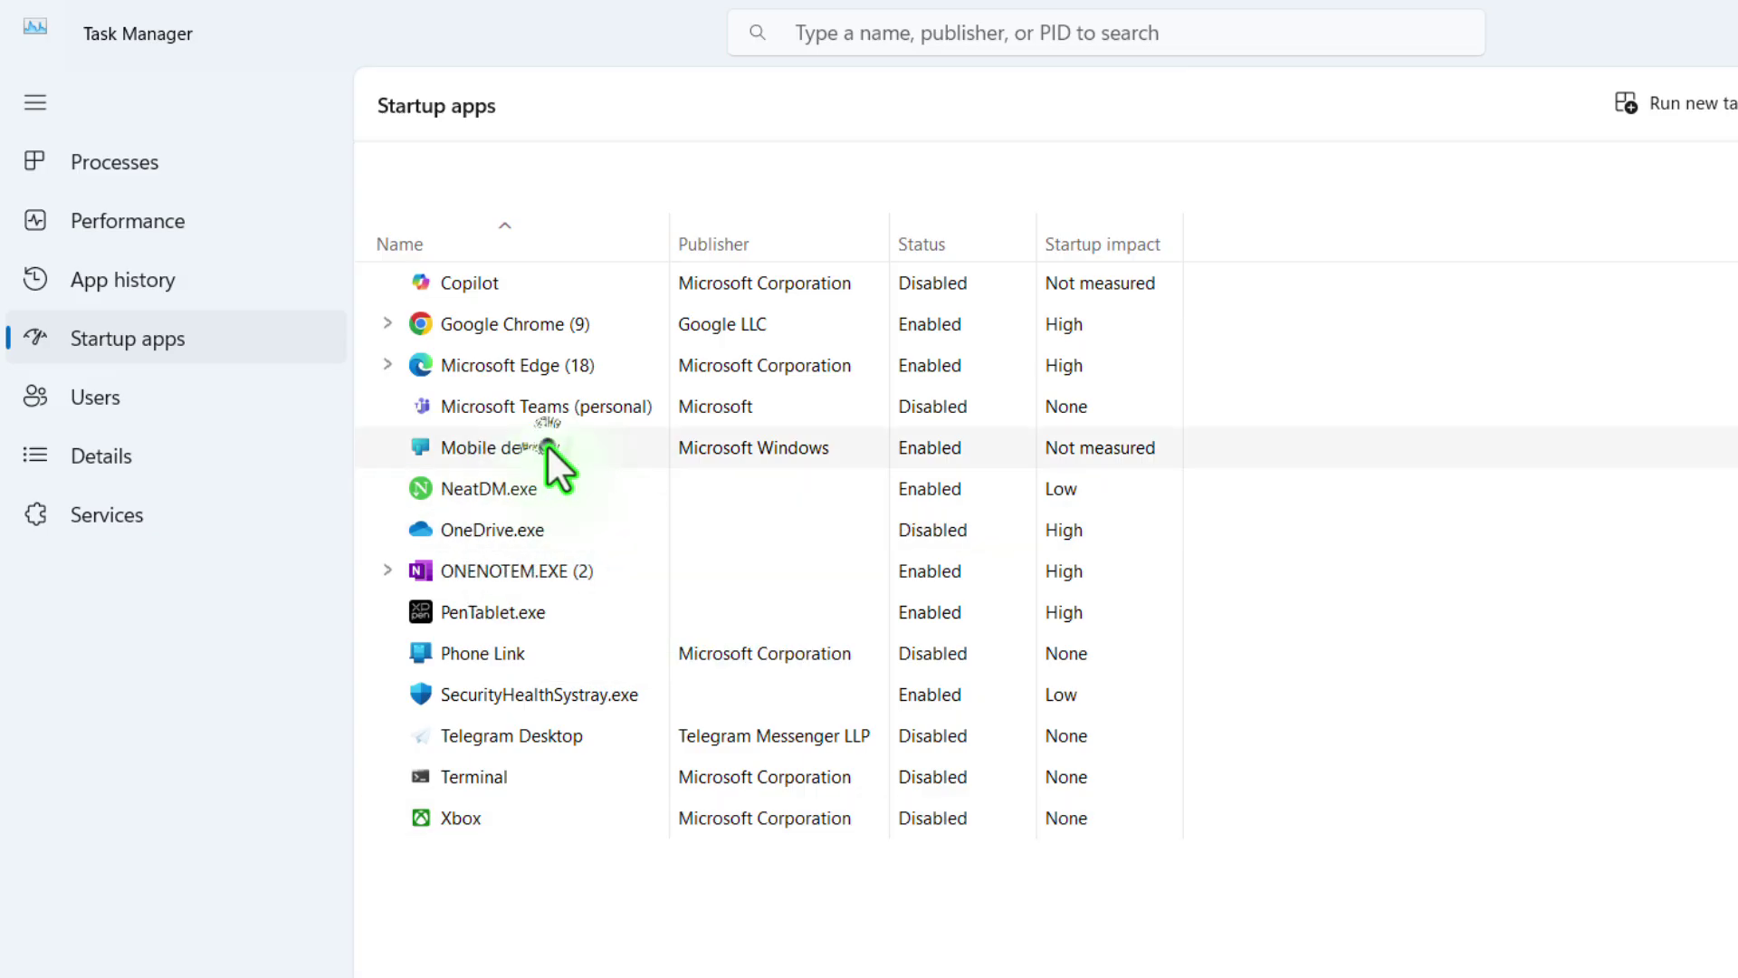
right_click(574, 450)
click(610, 464)
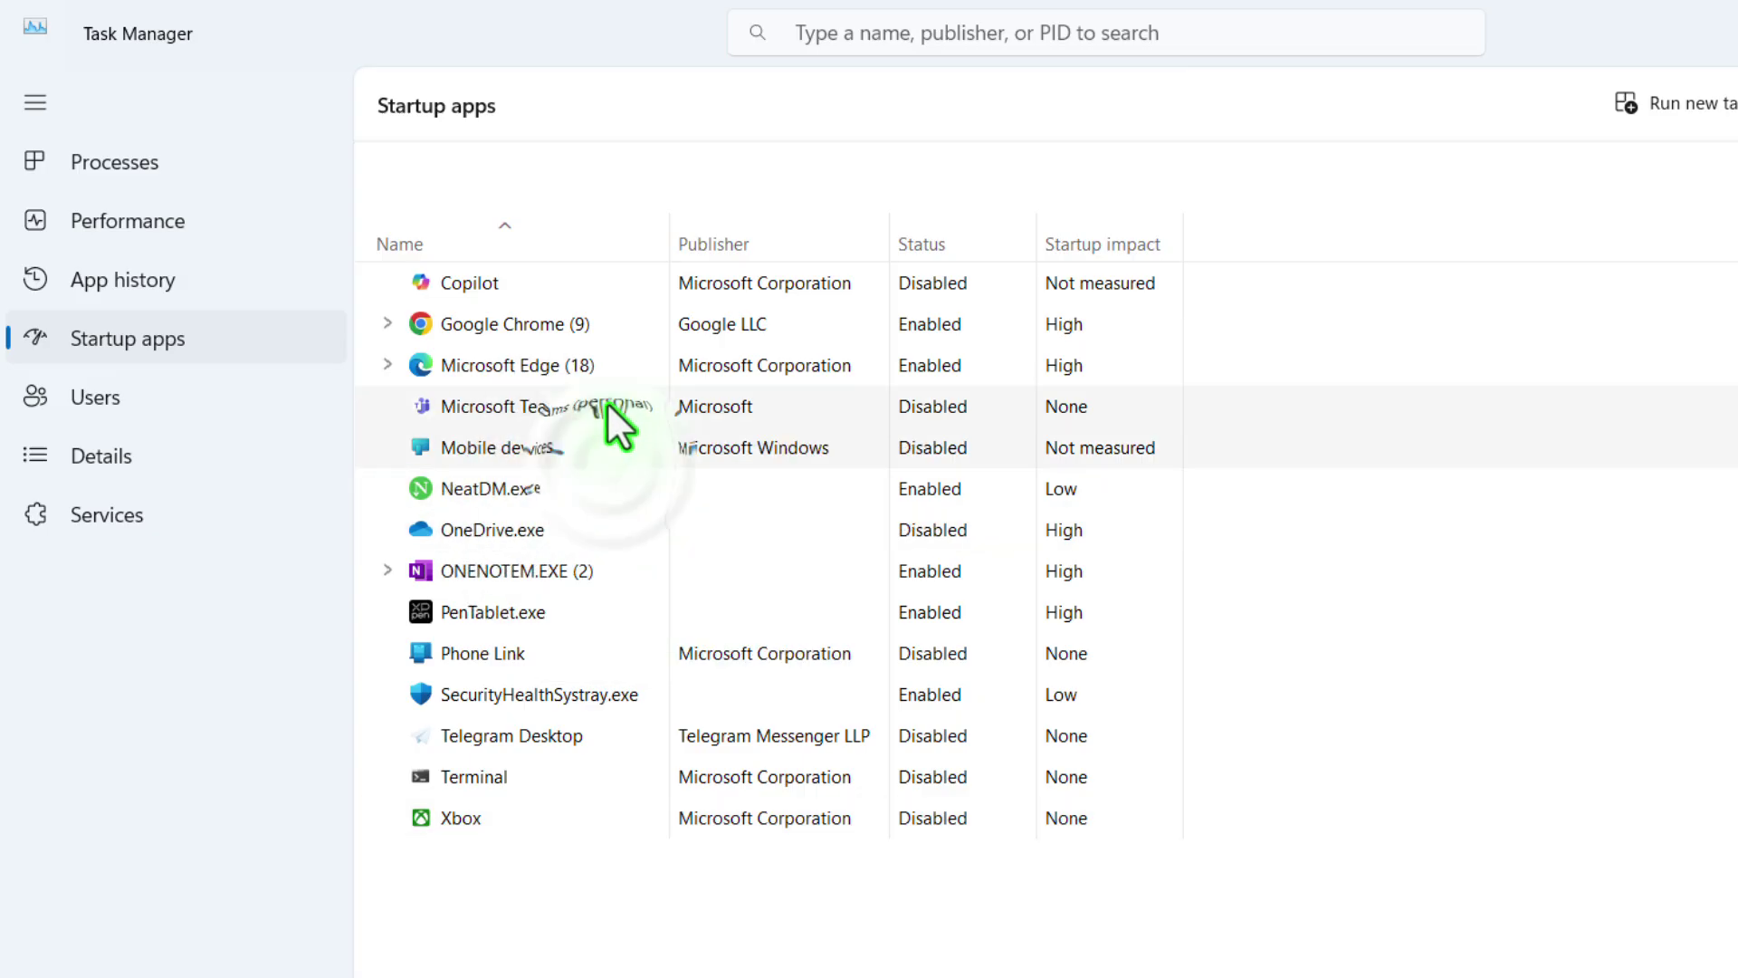
right_click(556, 364)
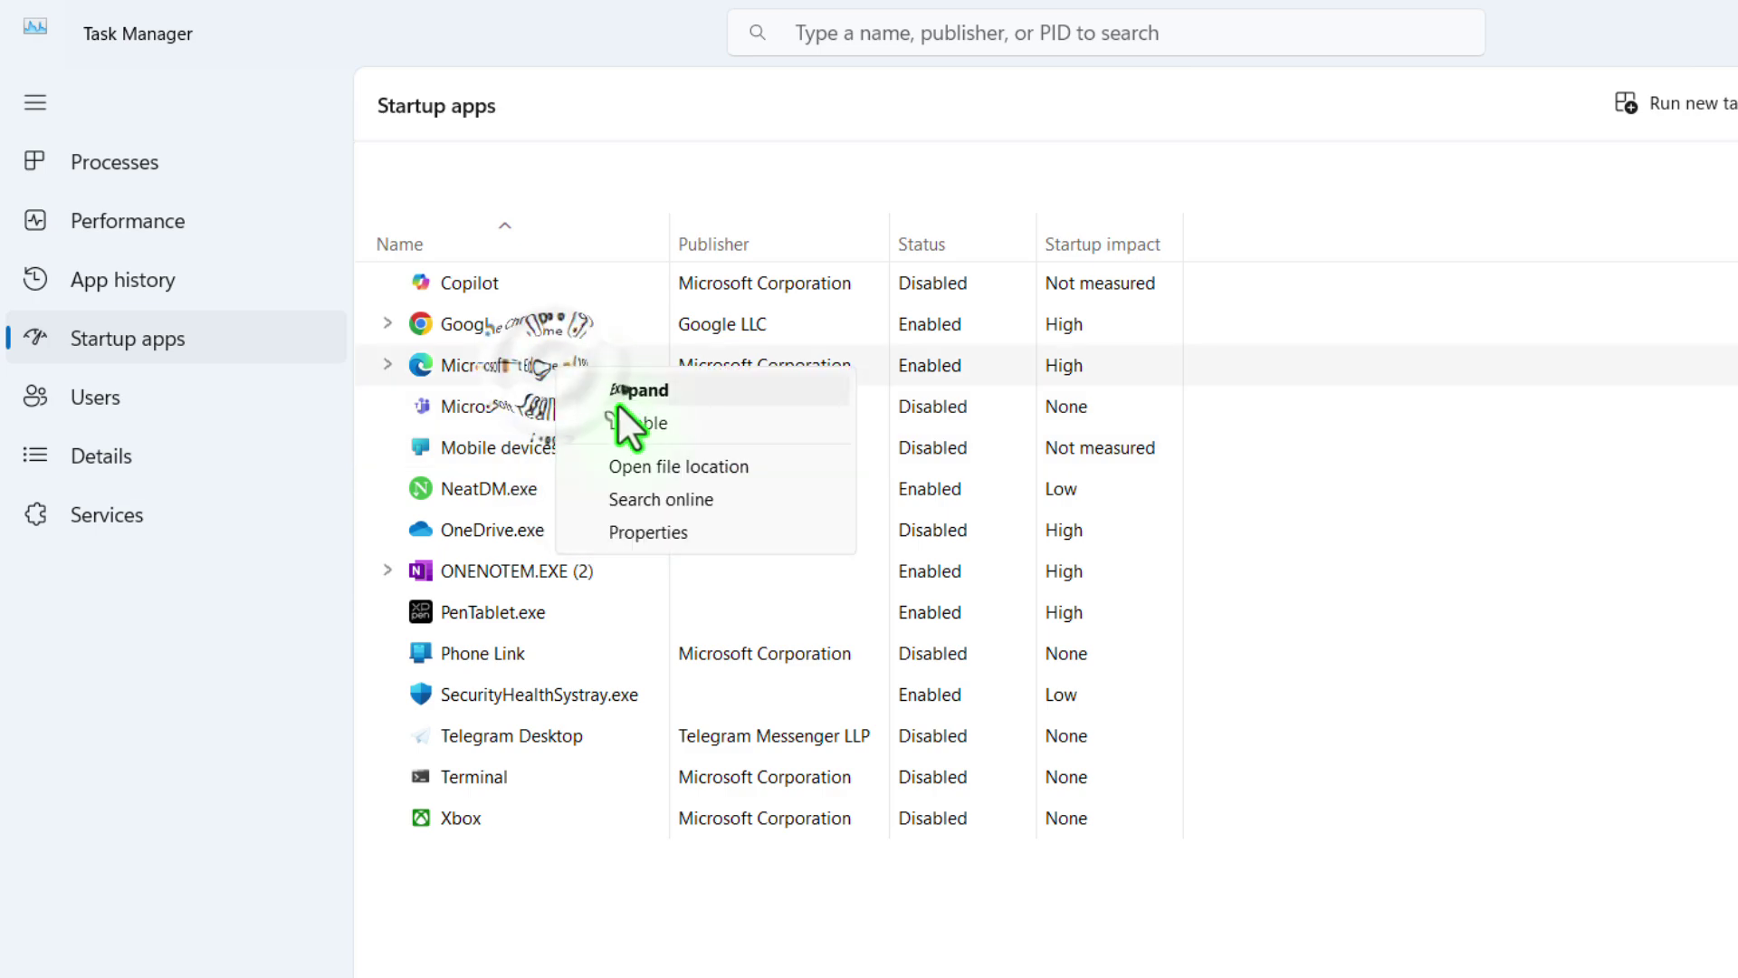
click(622, 426)
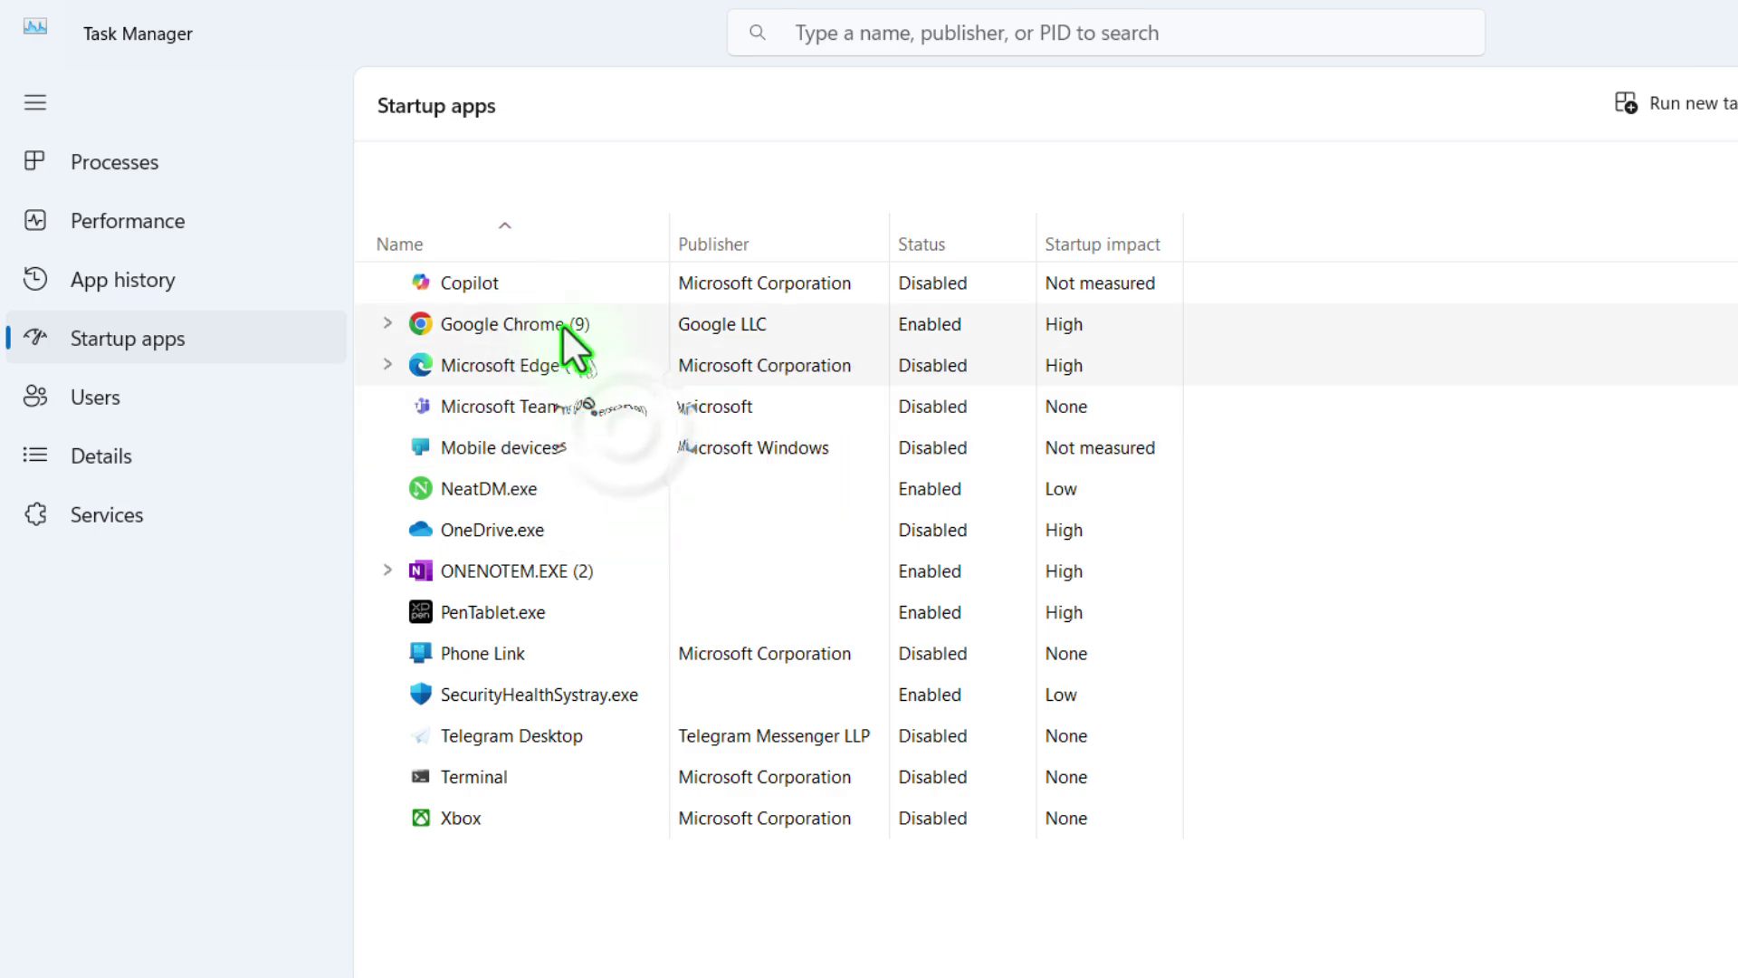
right_click(562, 324)
click(601, 382)
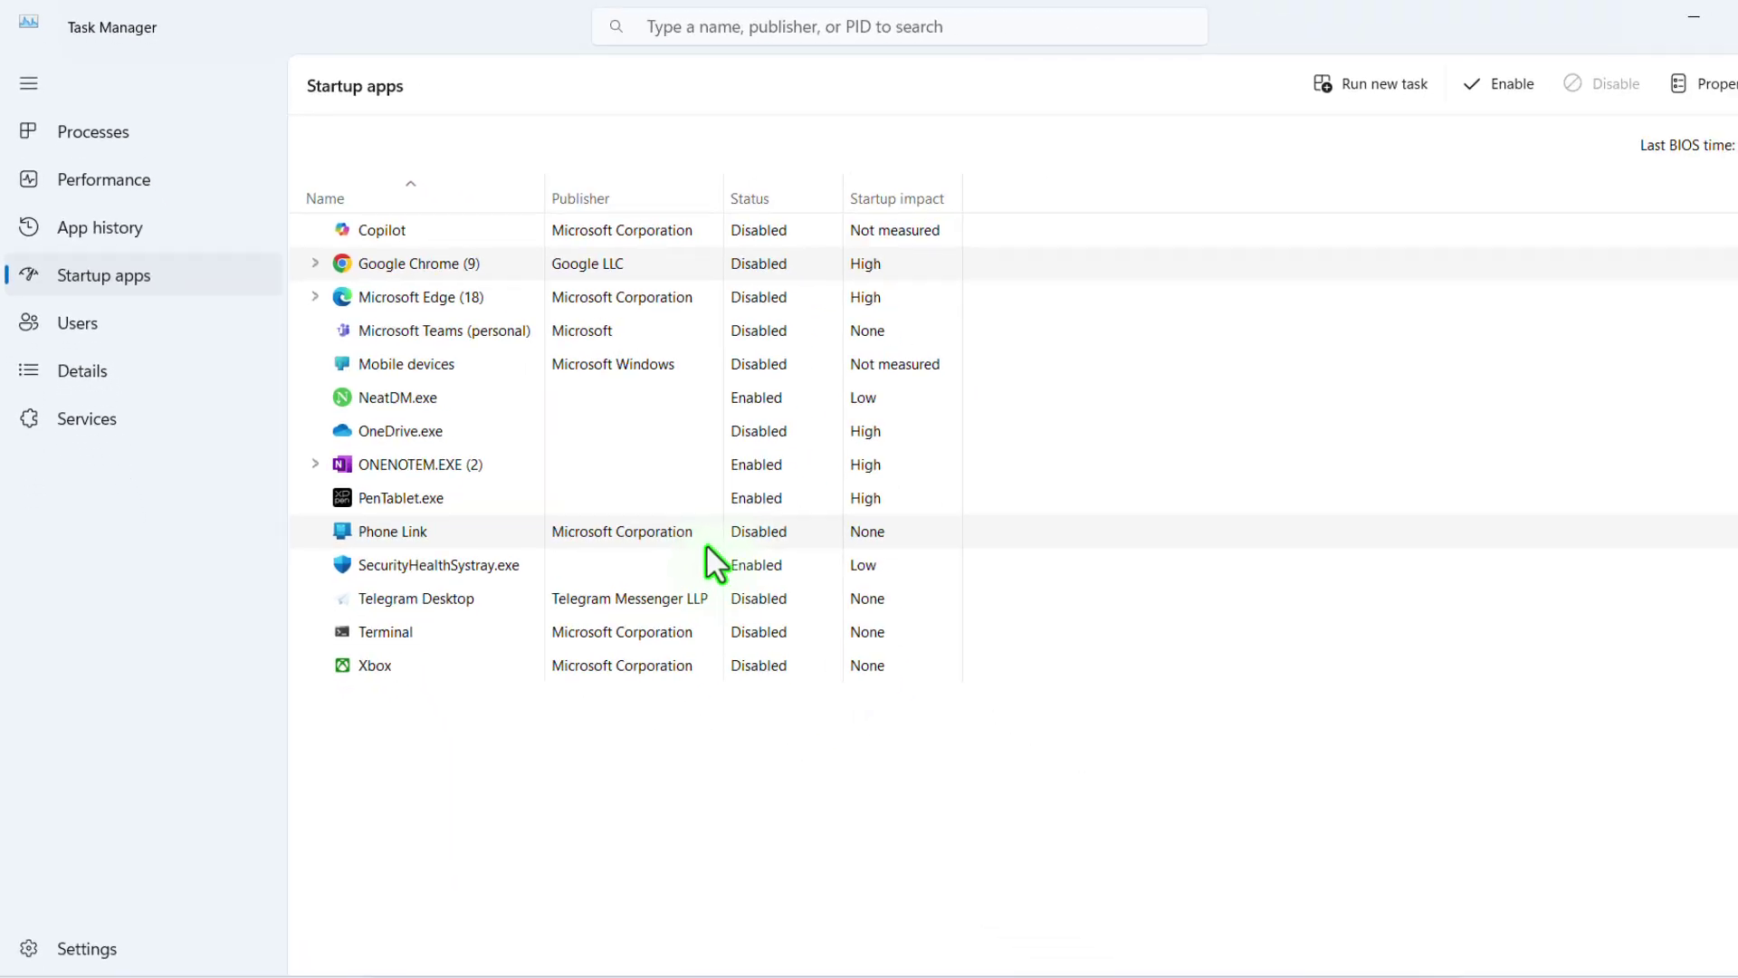
click(1734, 18)
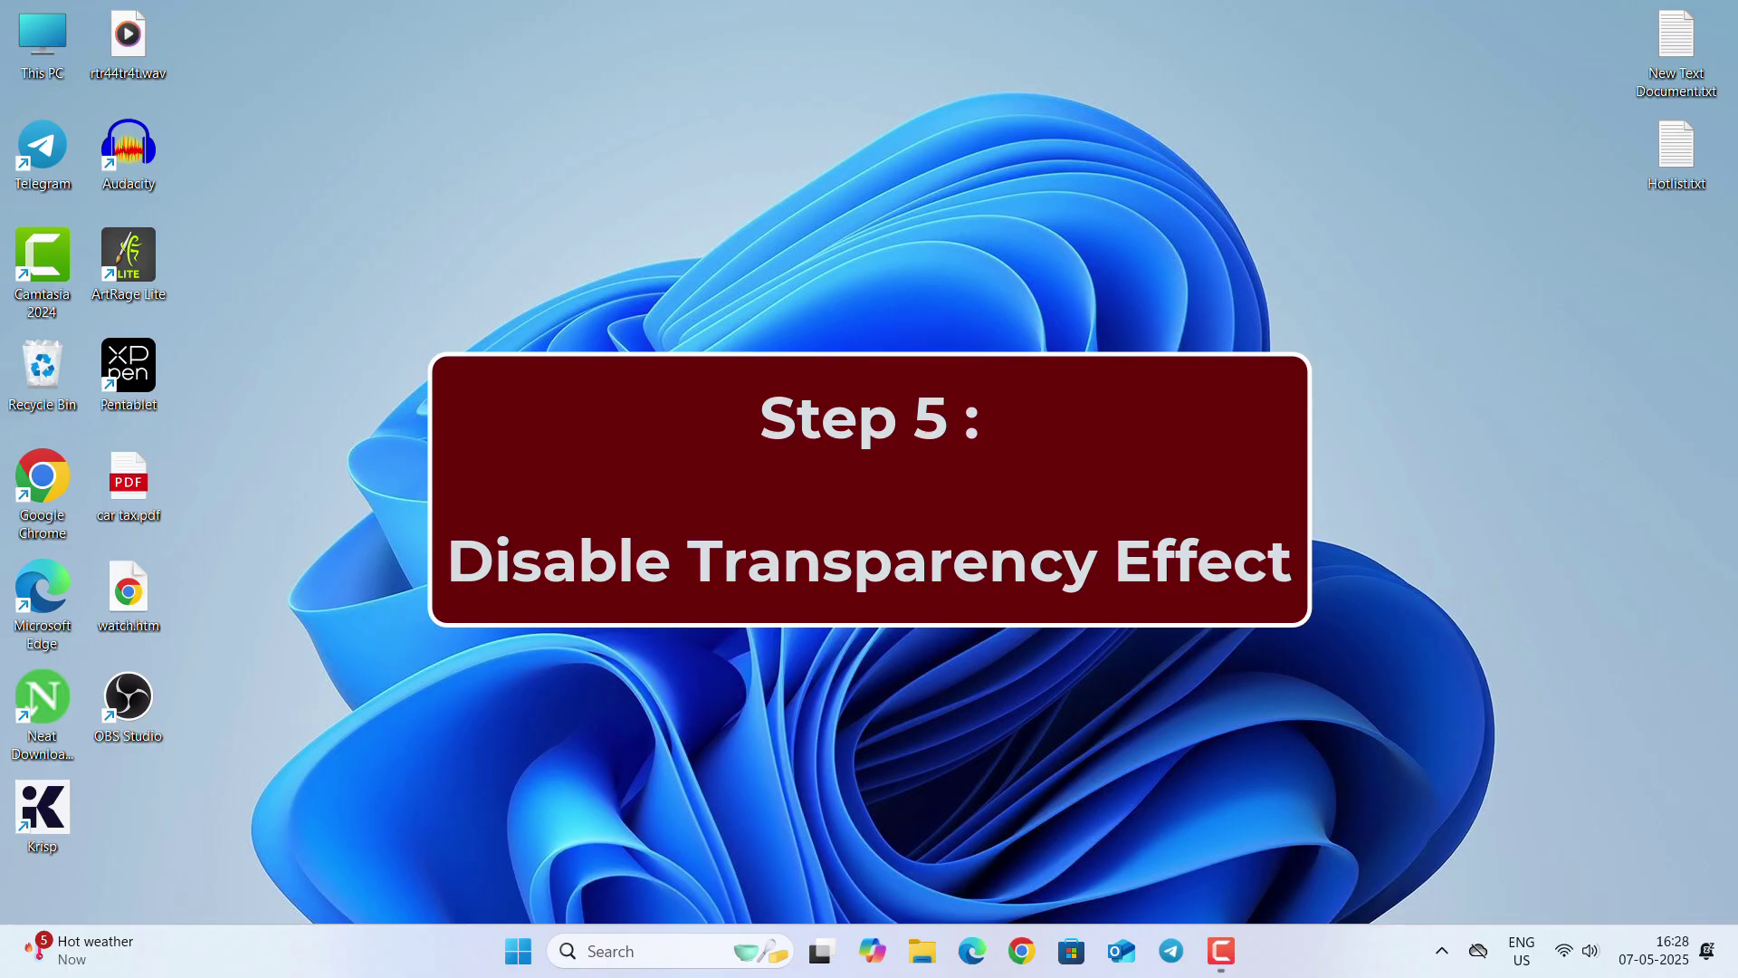
Turn off Transparency effects under Personalization > Colors, then minimize Settings.
click(667, 950)
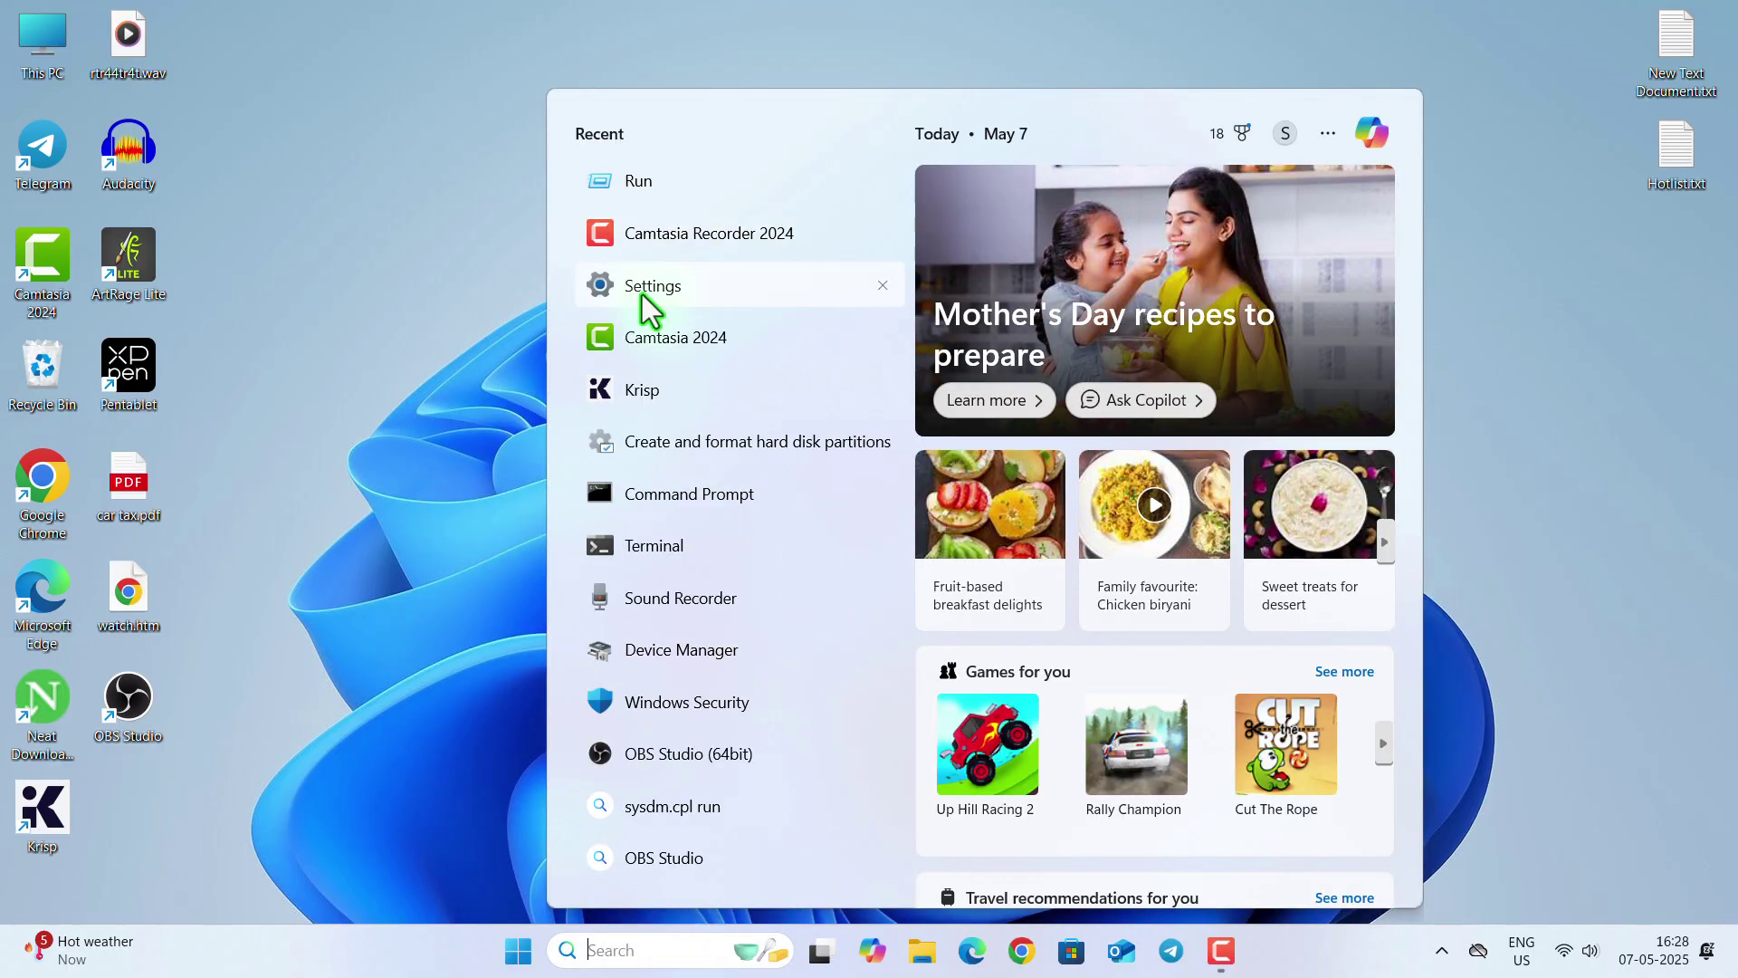
click(643, 295)
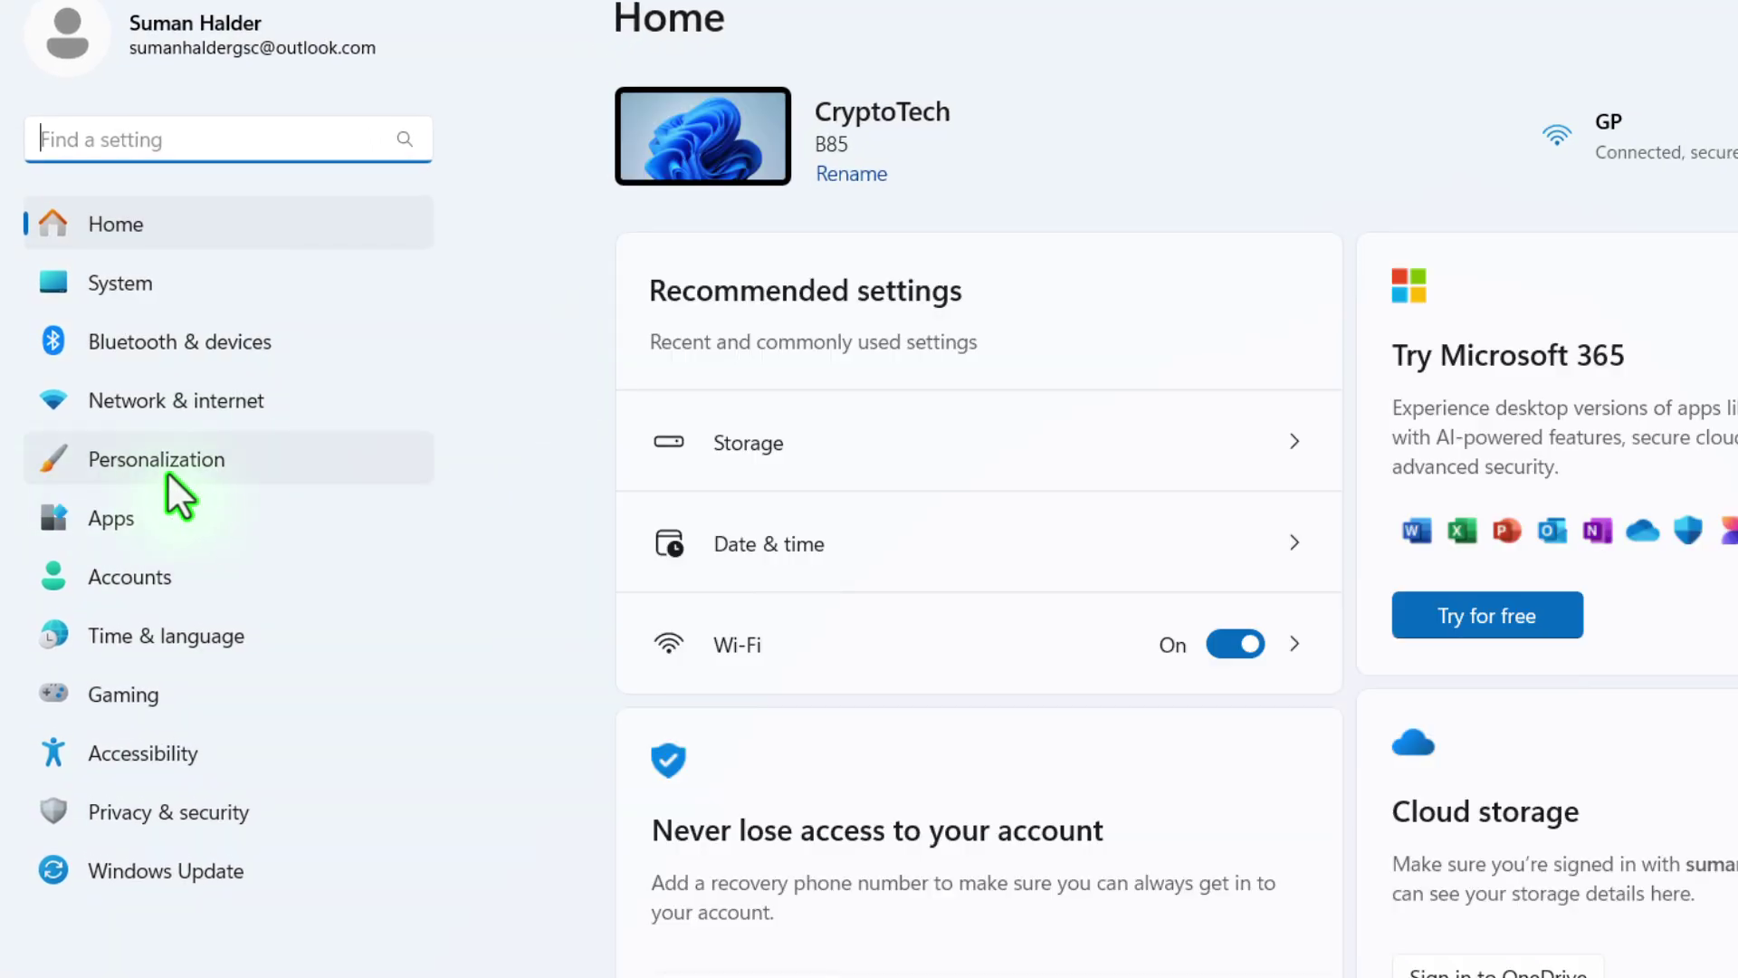
click(155, 461)
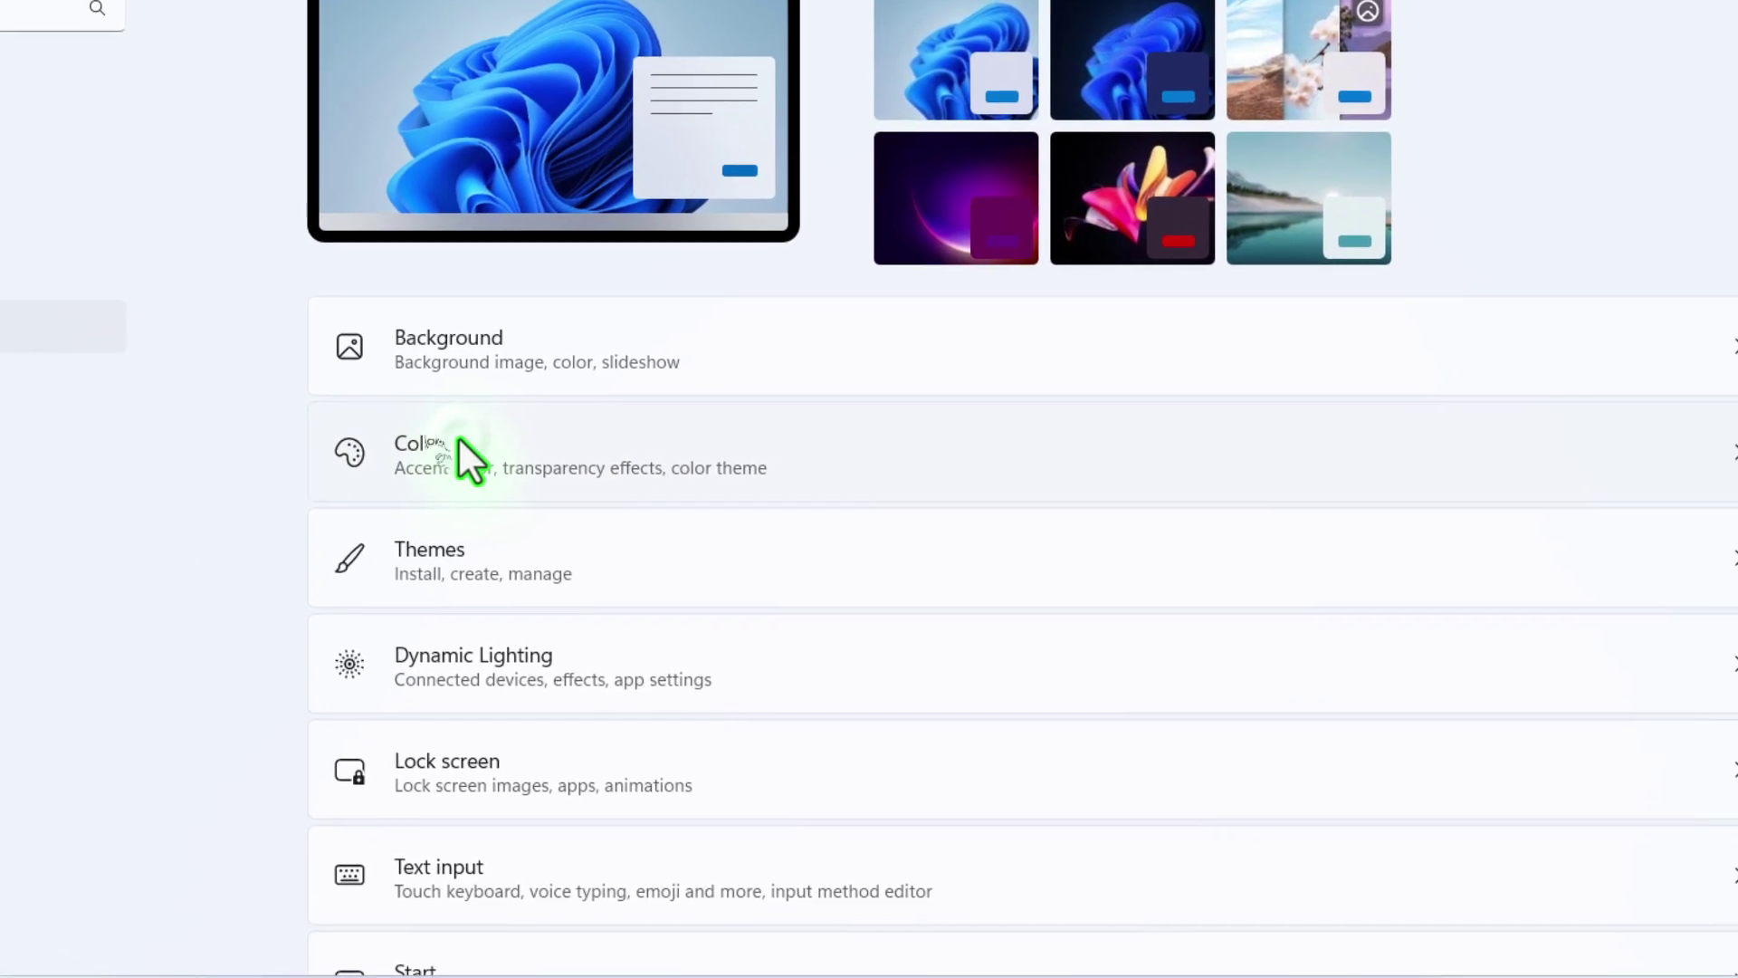
click(778, 588)
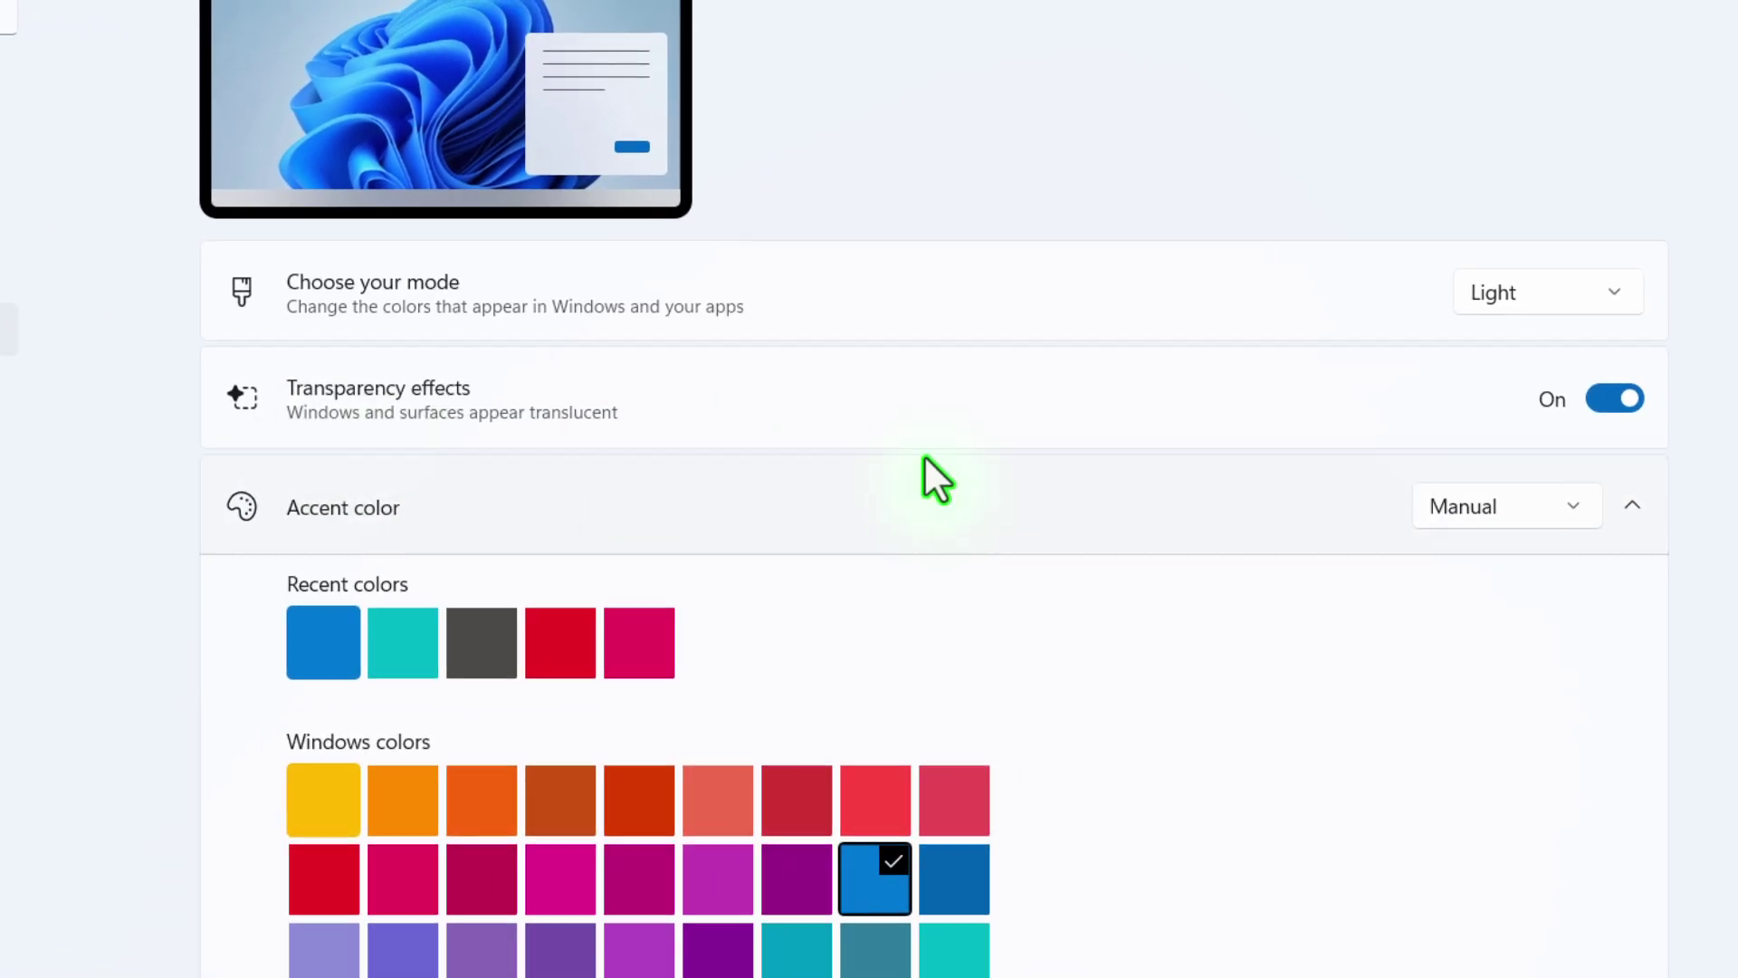
click(1530, 403)
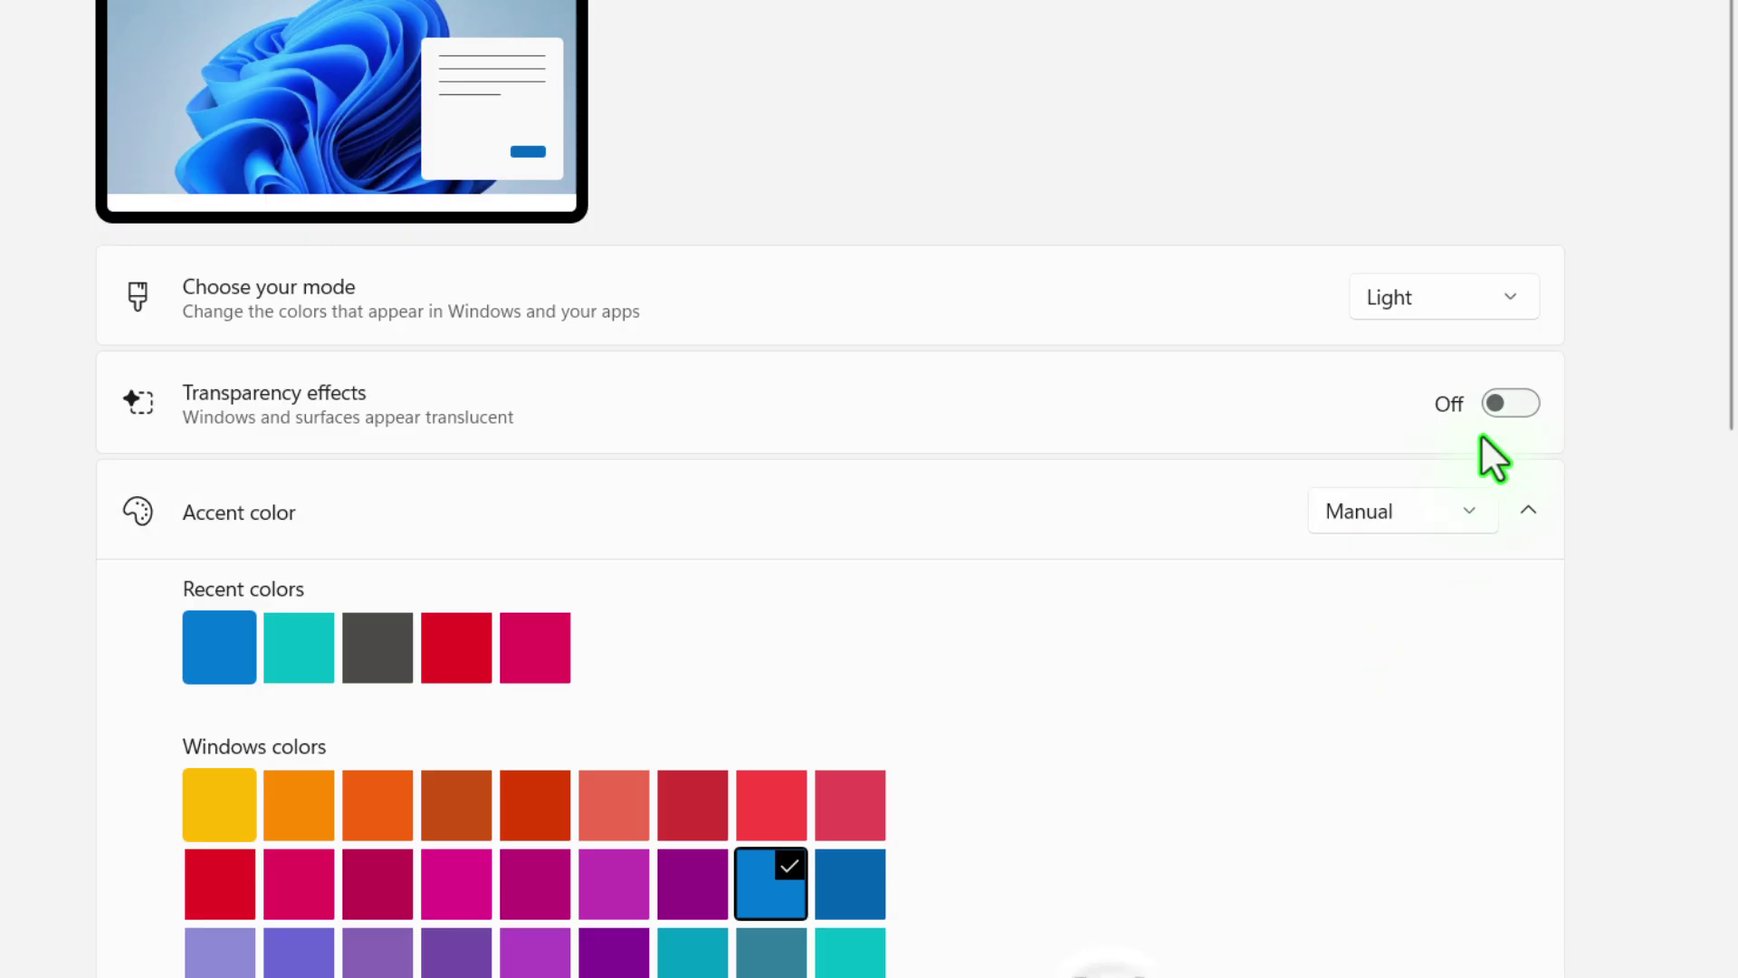
click(1510, 404)
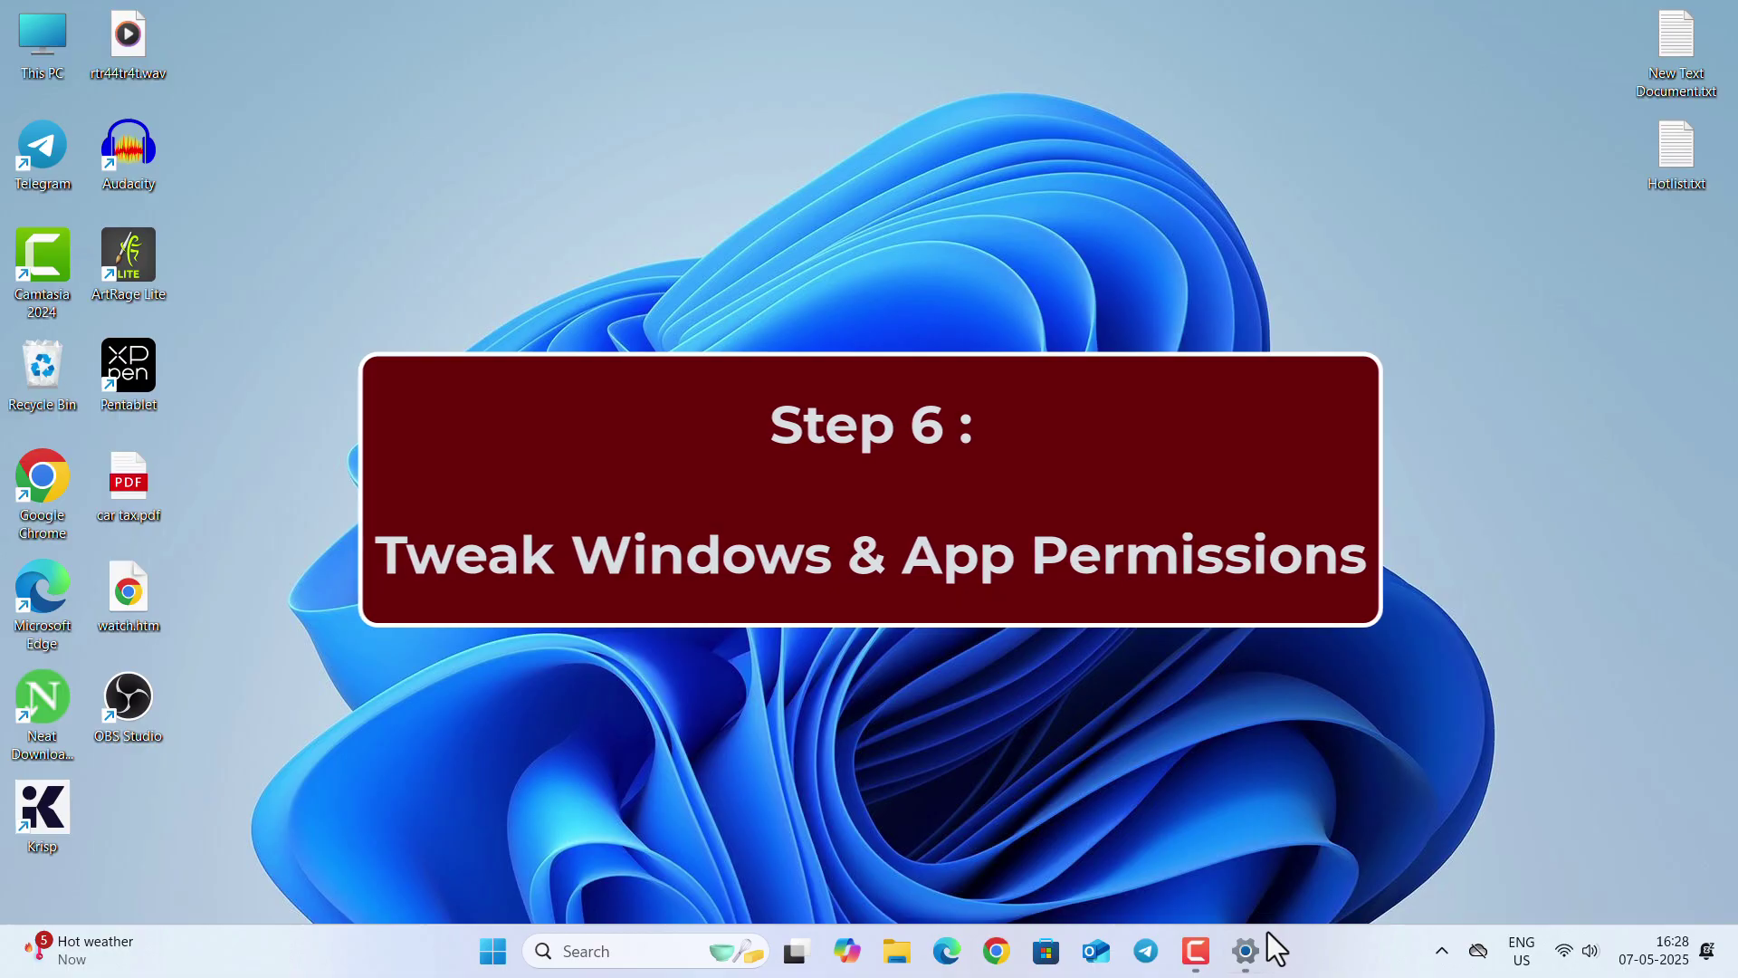
In Privacy & security, leave Personalized offers off under Recommendations & offers.
click(1265, 937)
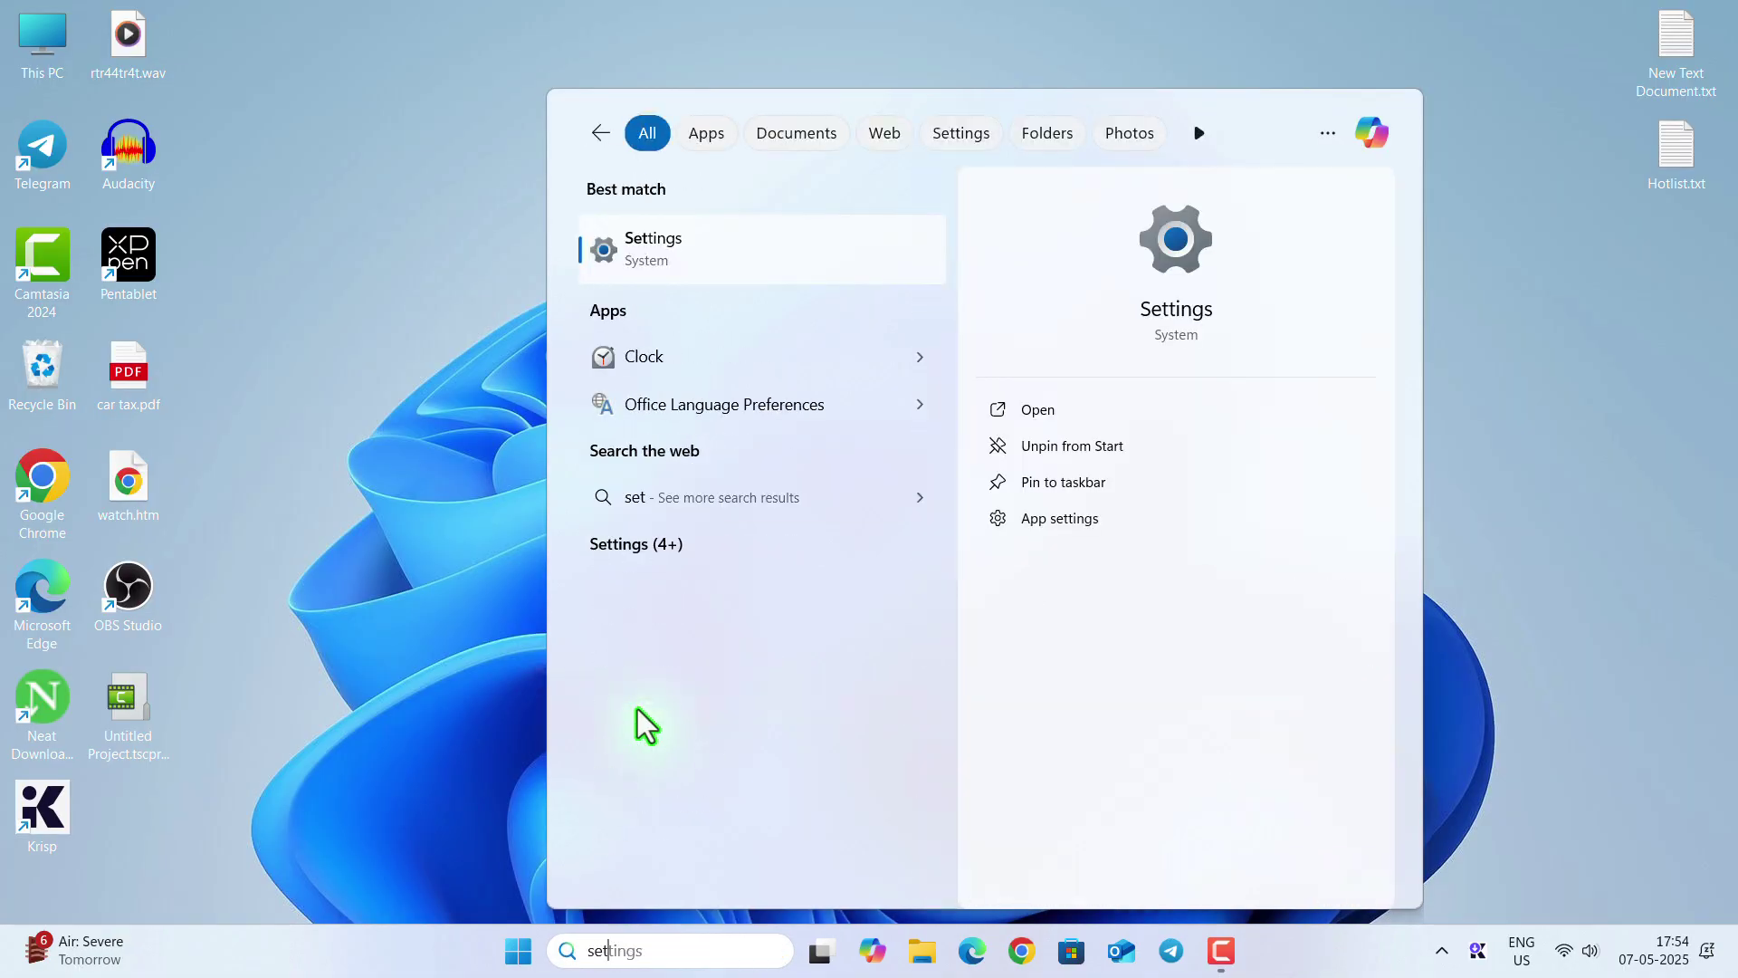
click(867, 272)
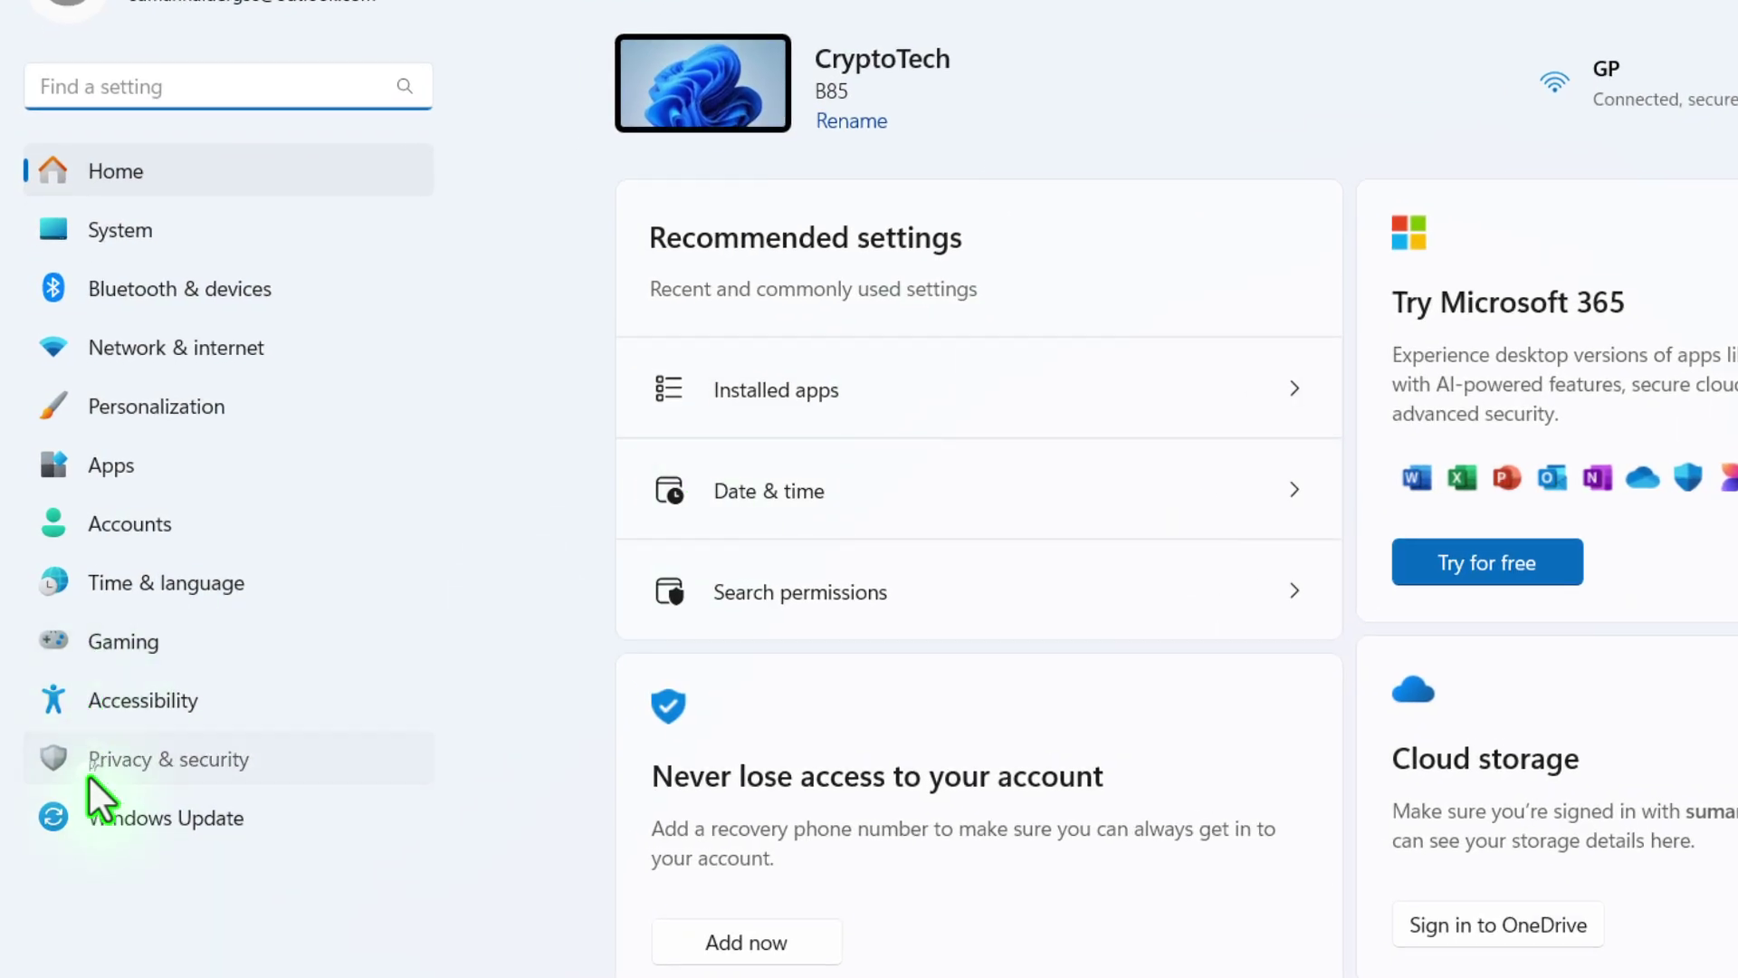
click(90, 770)
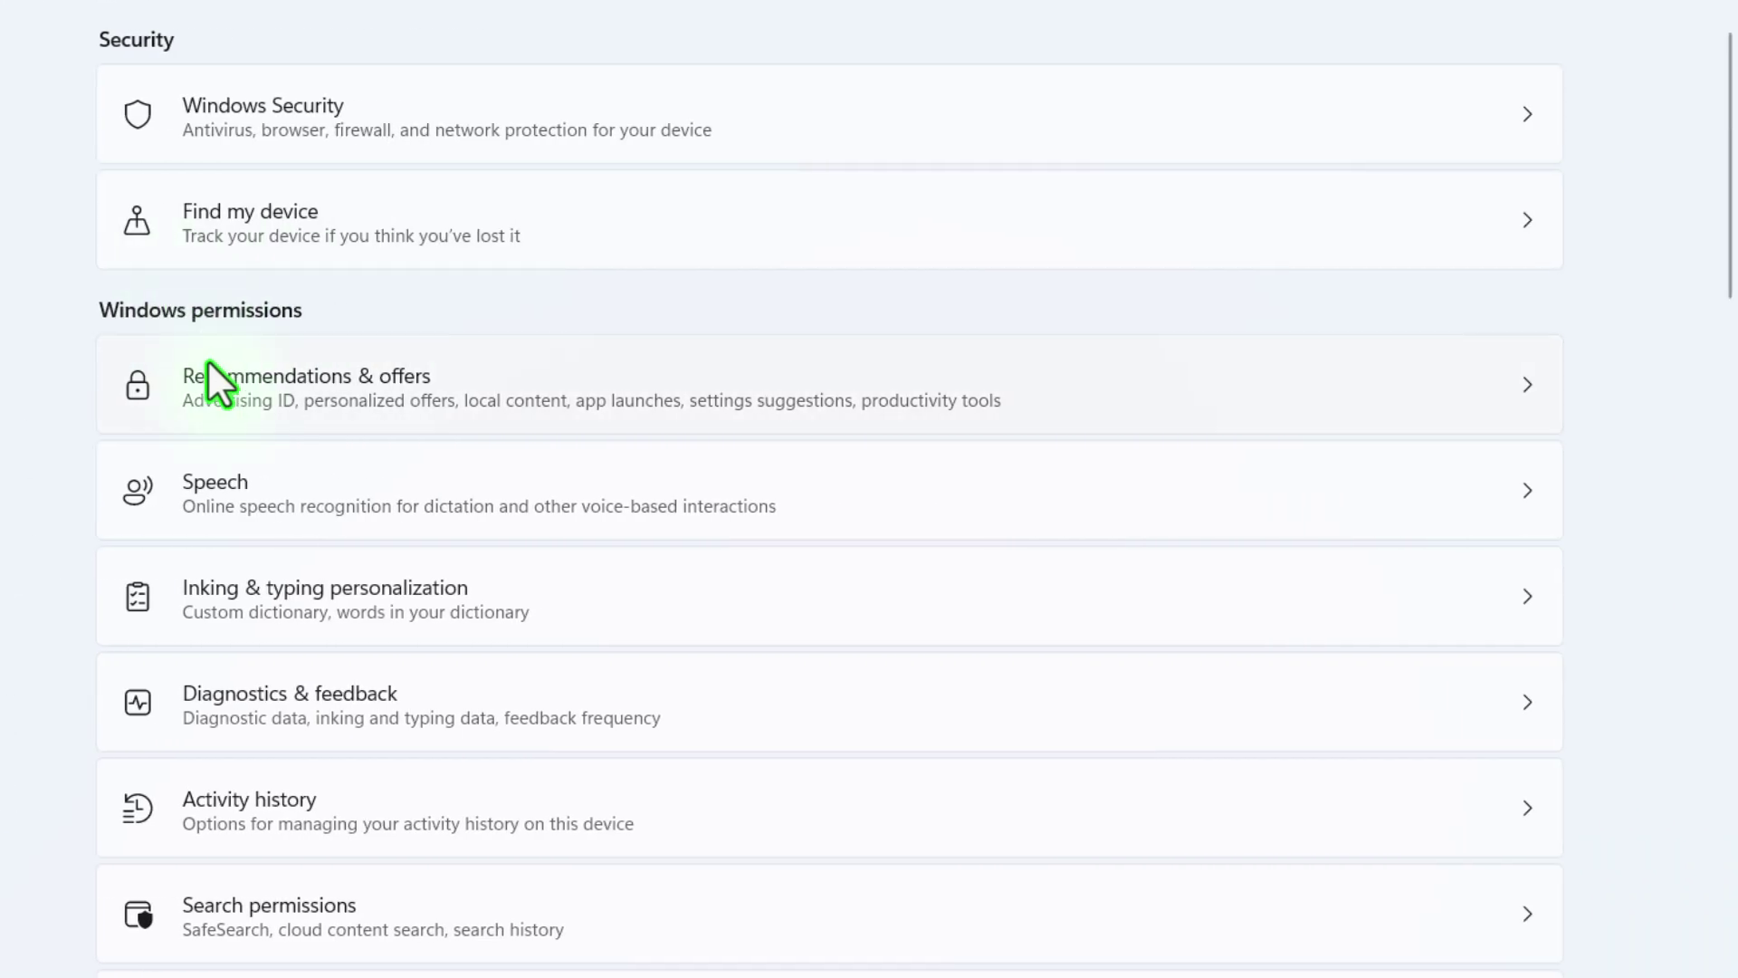
click(278, 389)
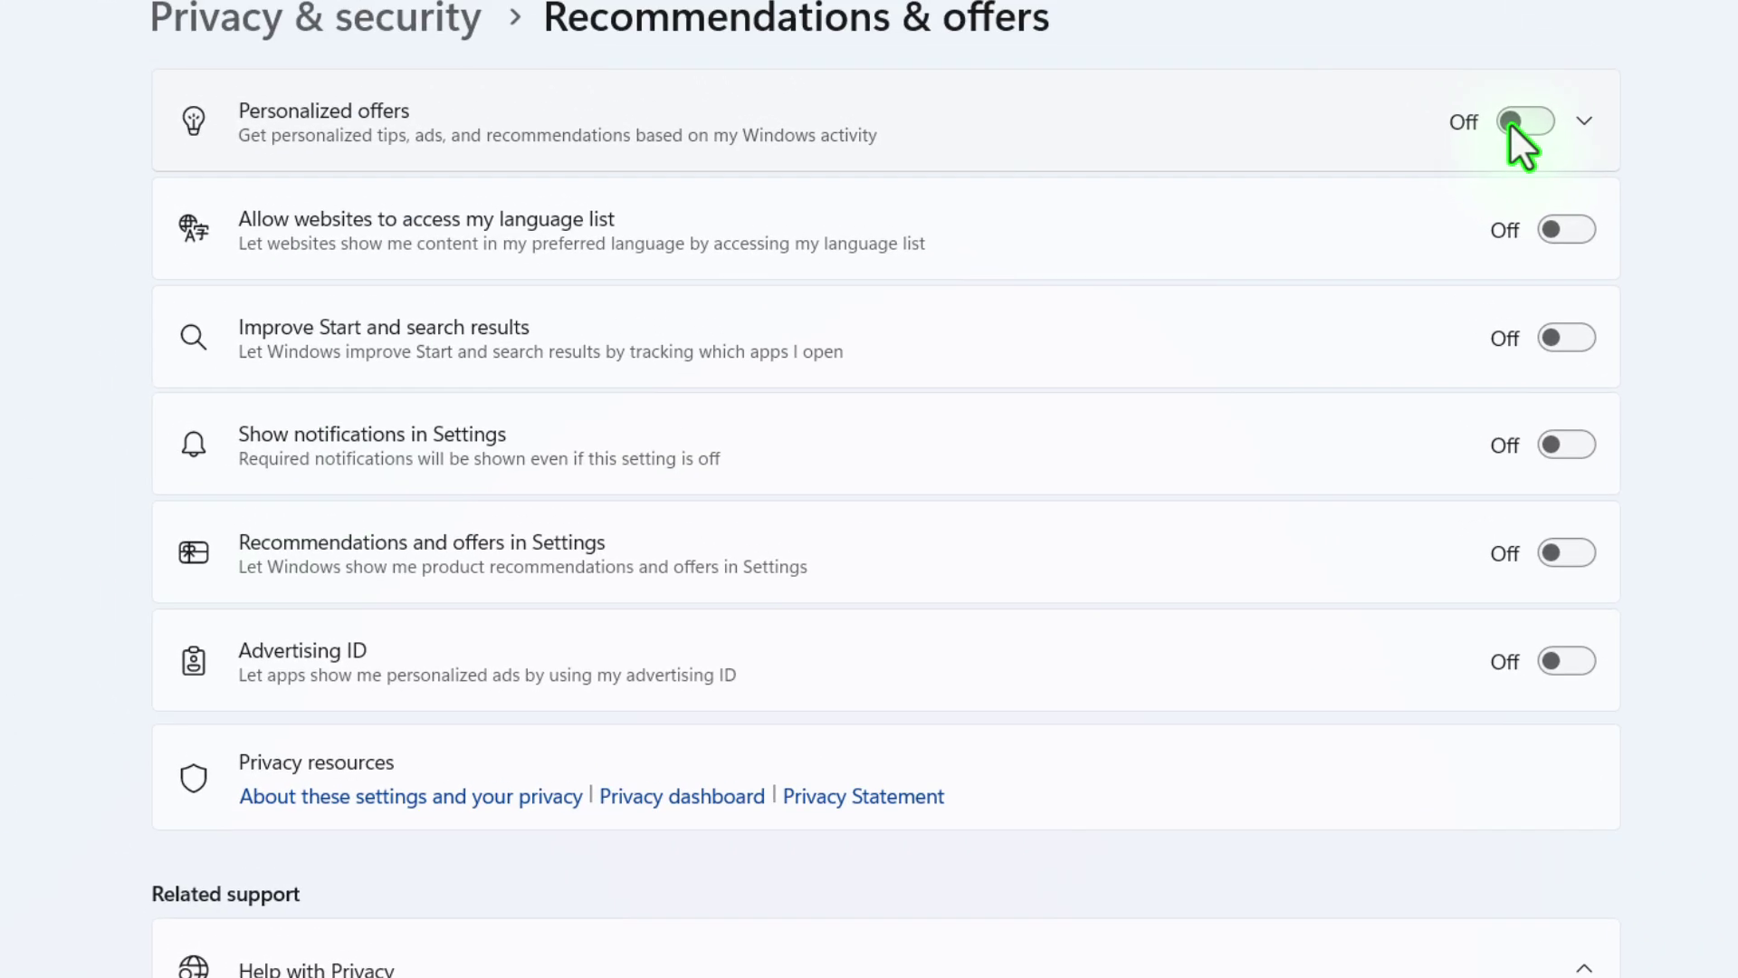
click(1466, 71)
click(1466, 70)
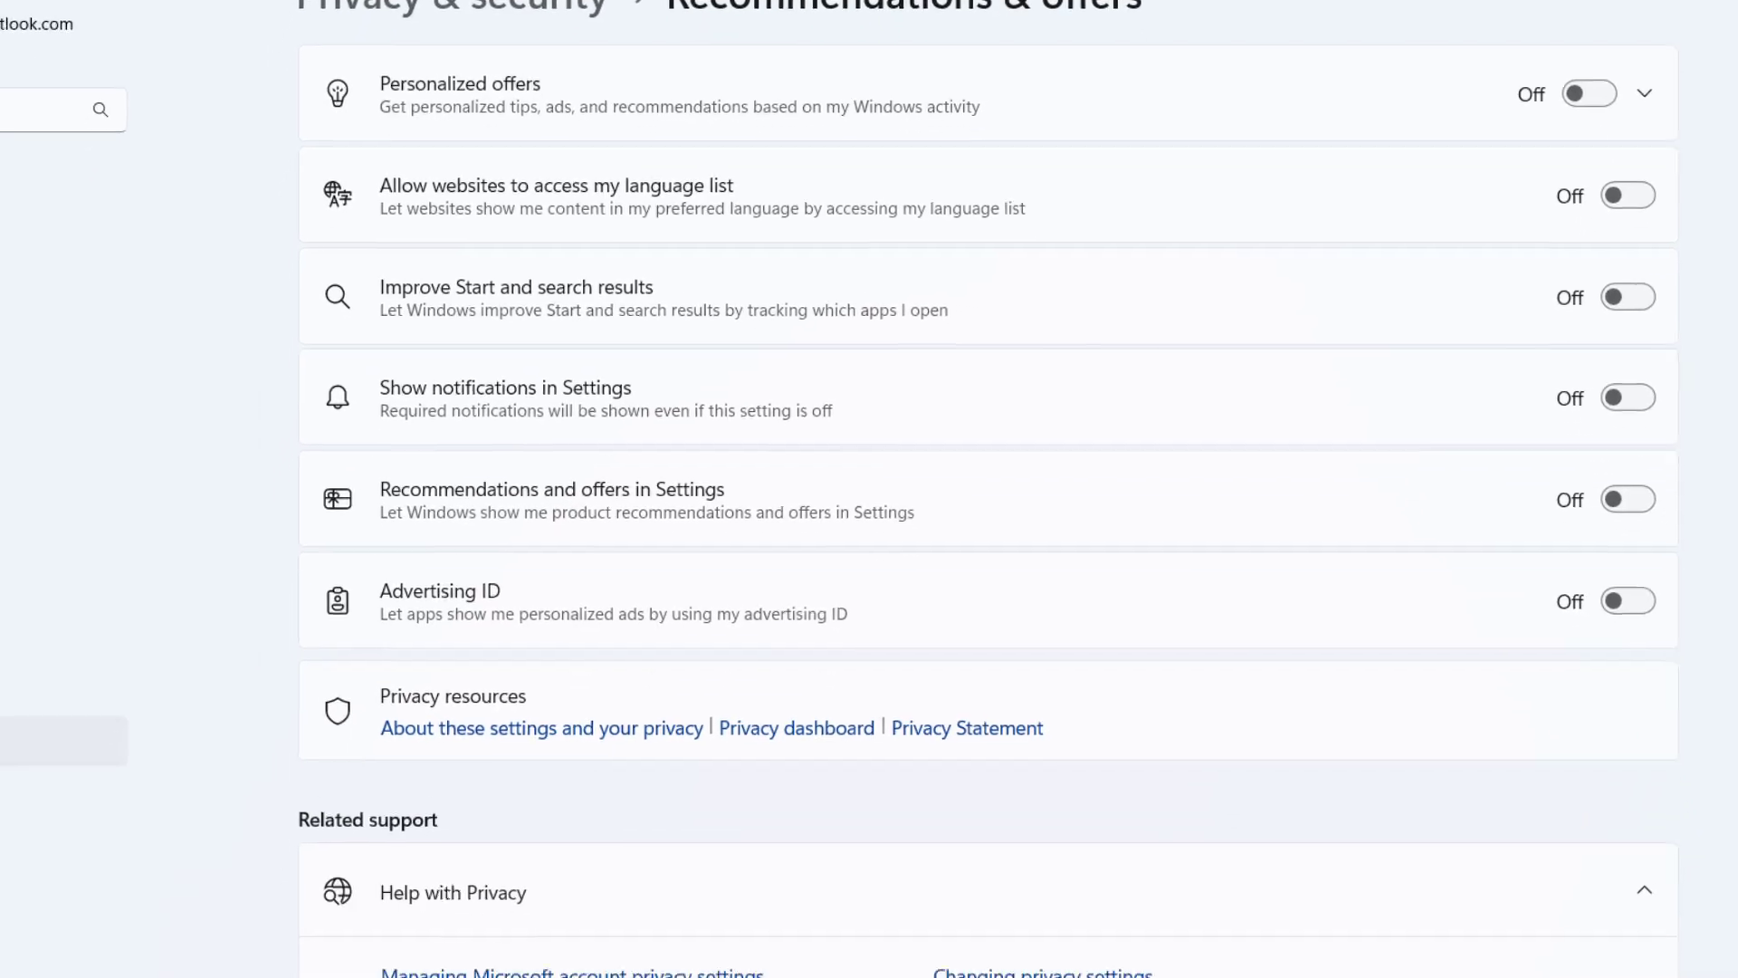
click(417, 110)
Review the Speech and Inking & typing personalization pages, returning to the Privacy & security list.
scroll(633, 290, down, 2)
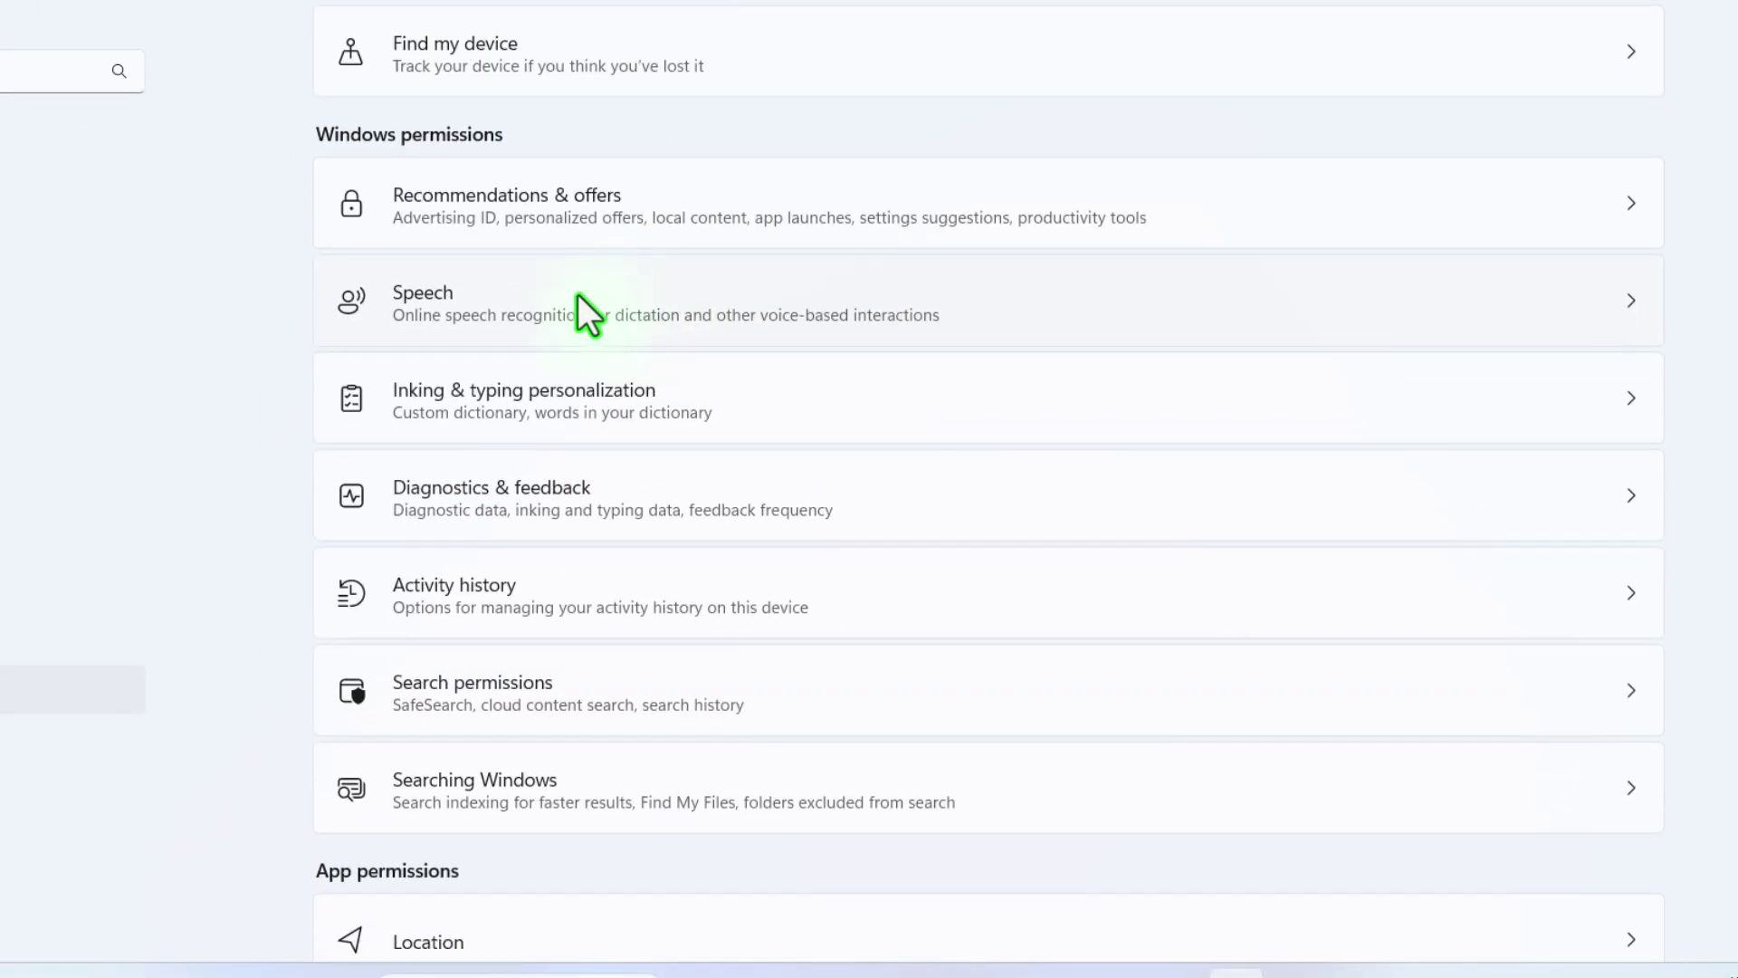
click(577, 295)
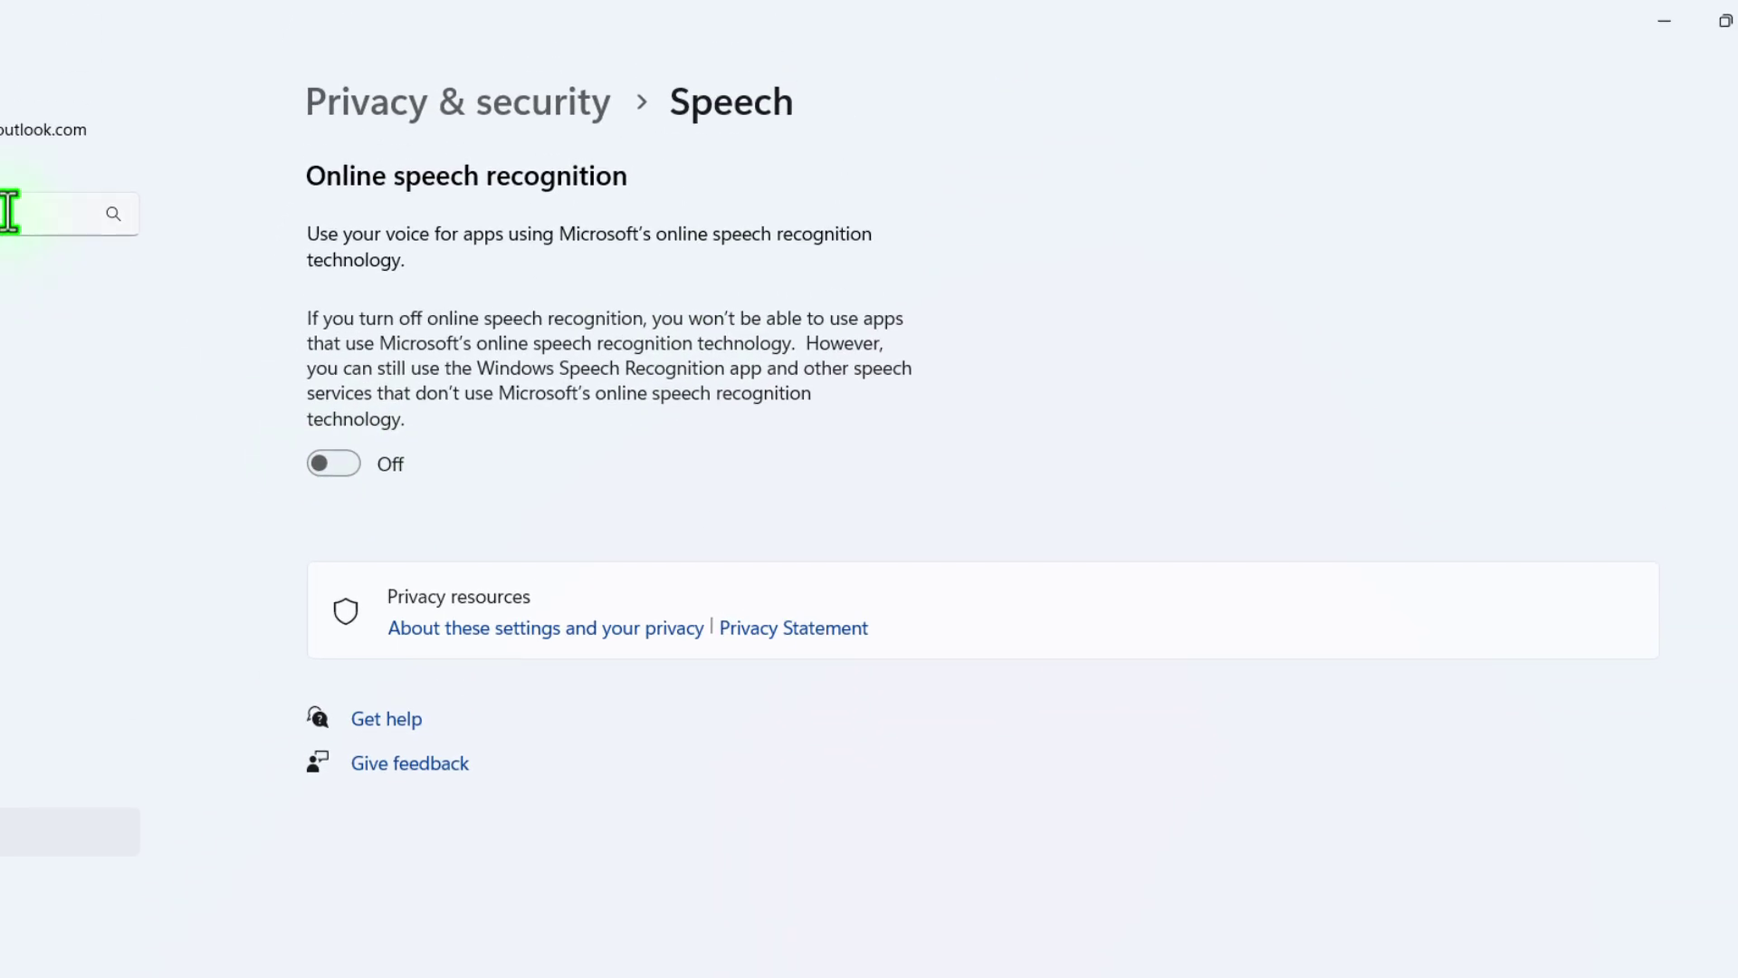
key(alt+Left)
scroll(486, 420, down, 2)
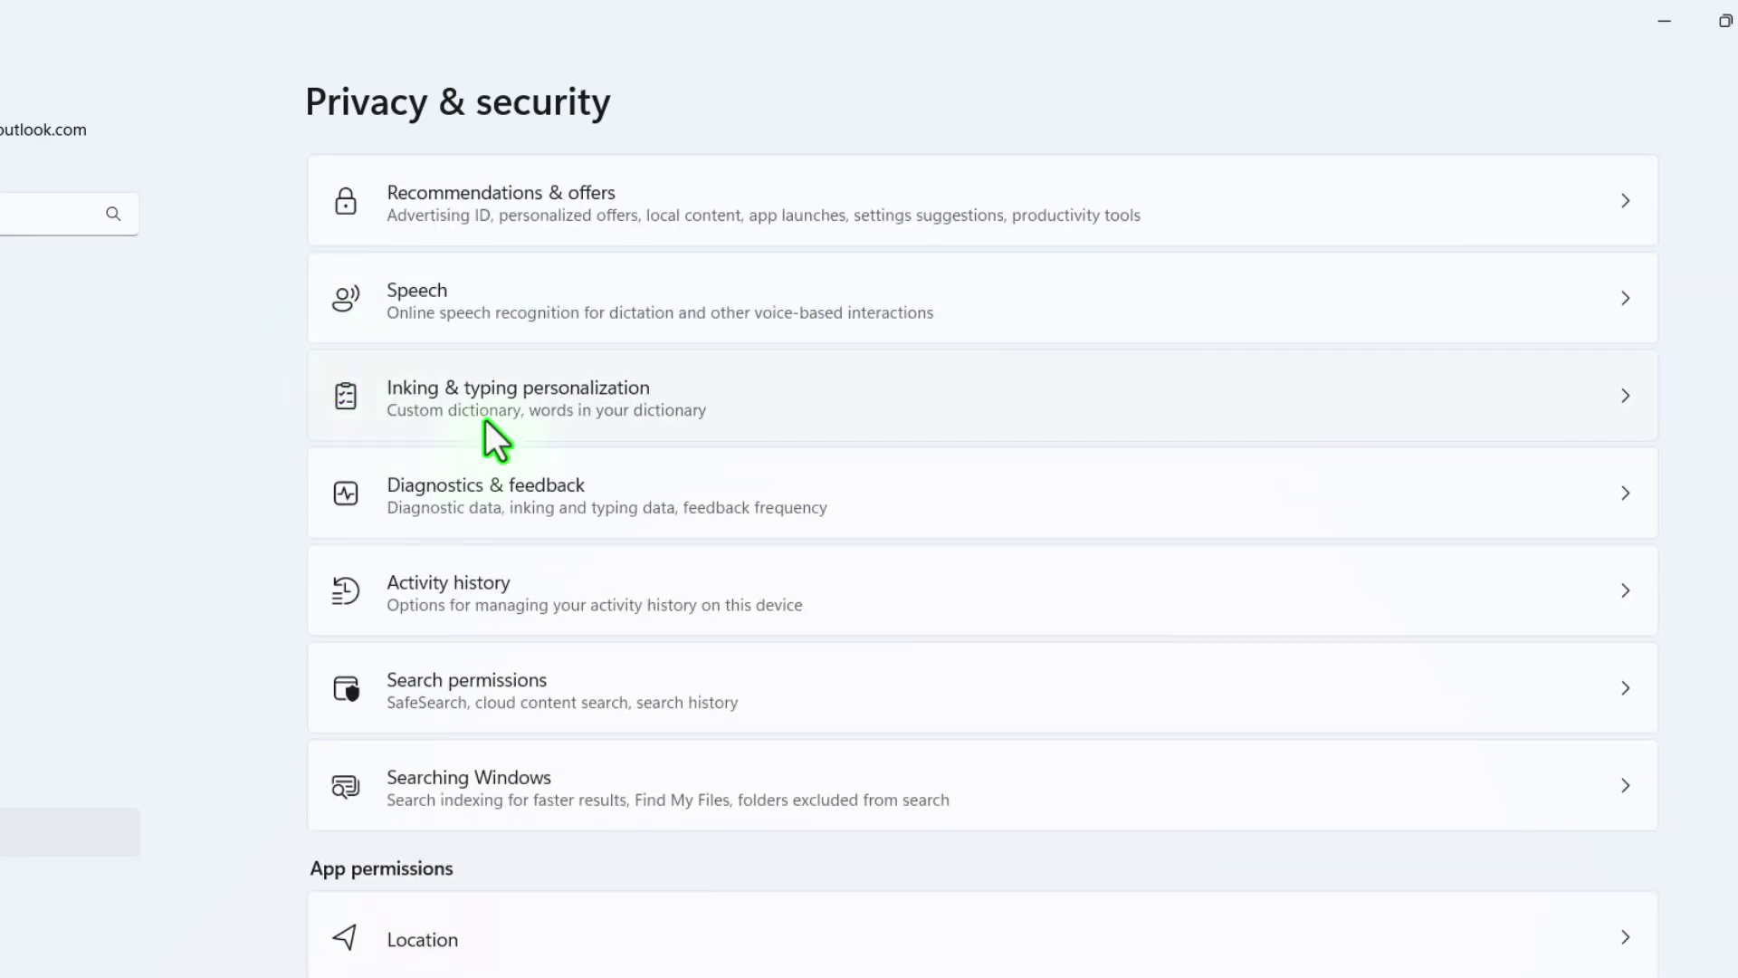
click(485, 420)
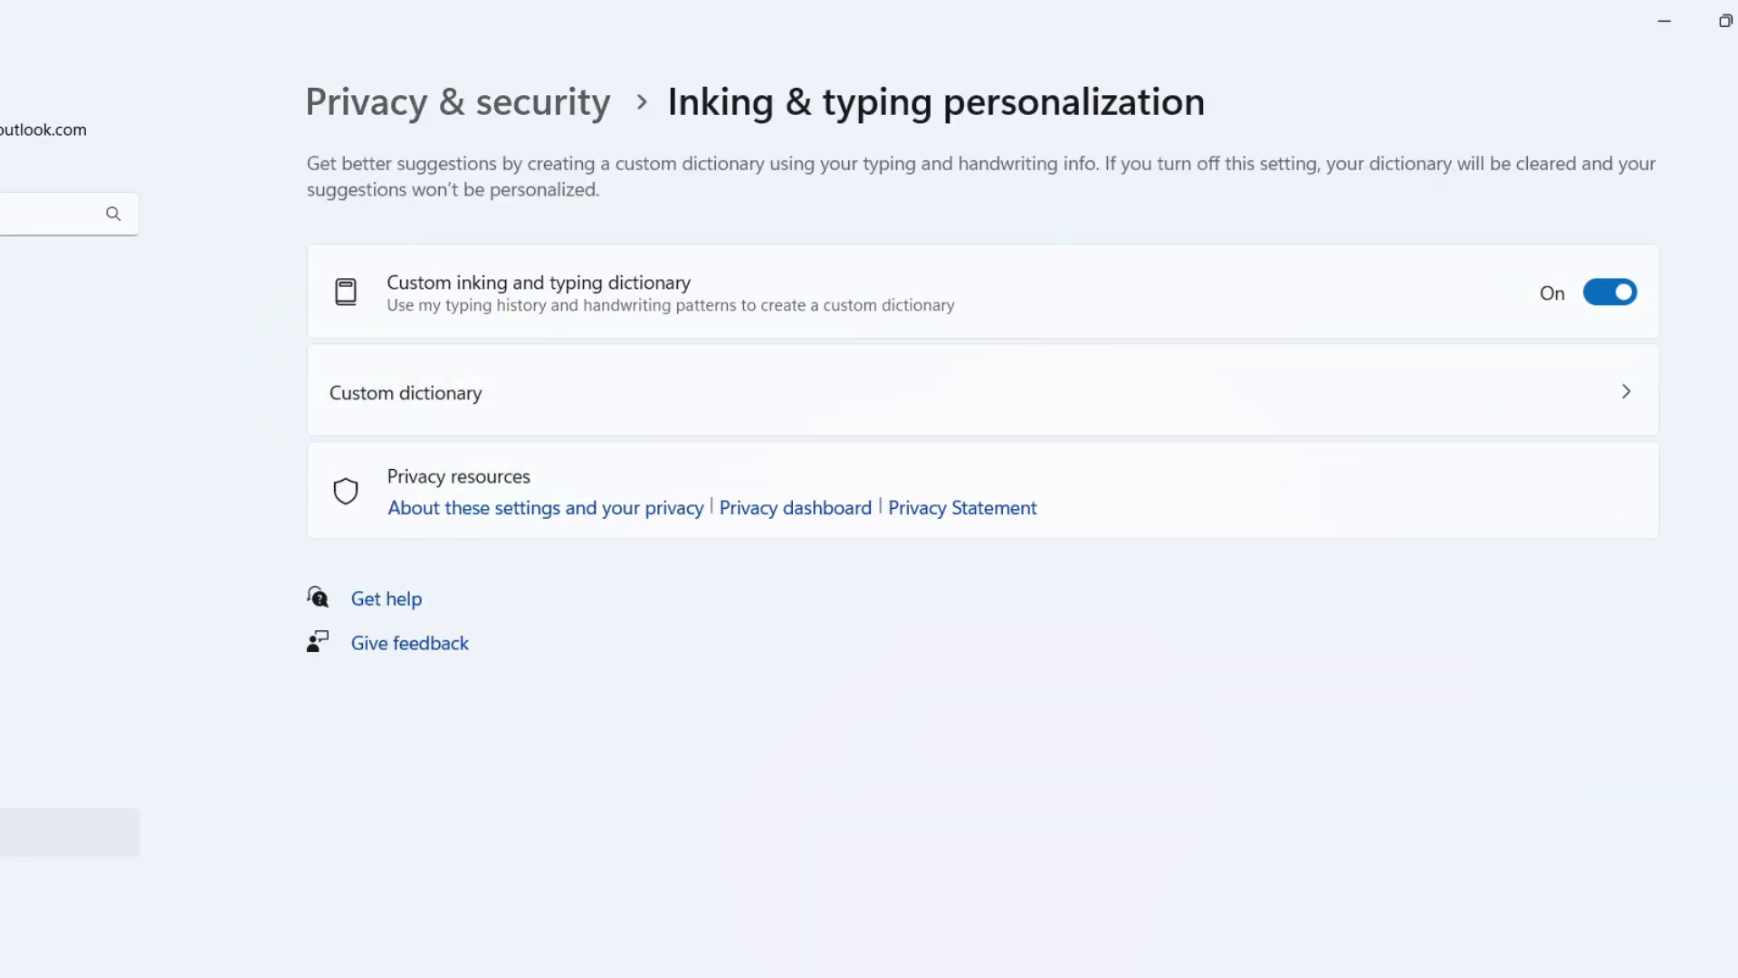
key(alt+Left)
scroll(555, 714, down, 3)
scroll(458, 772, down, 2)
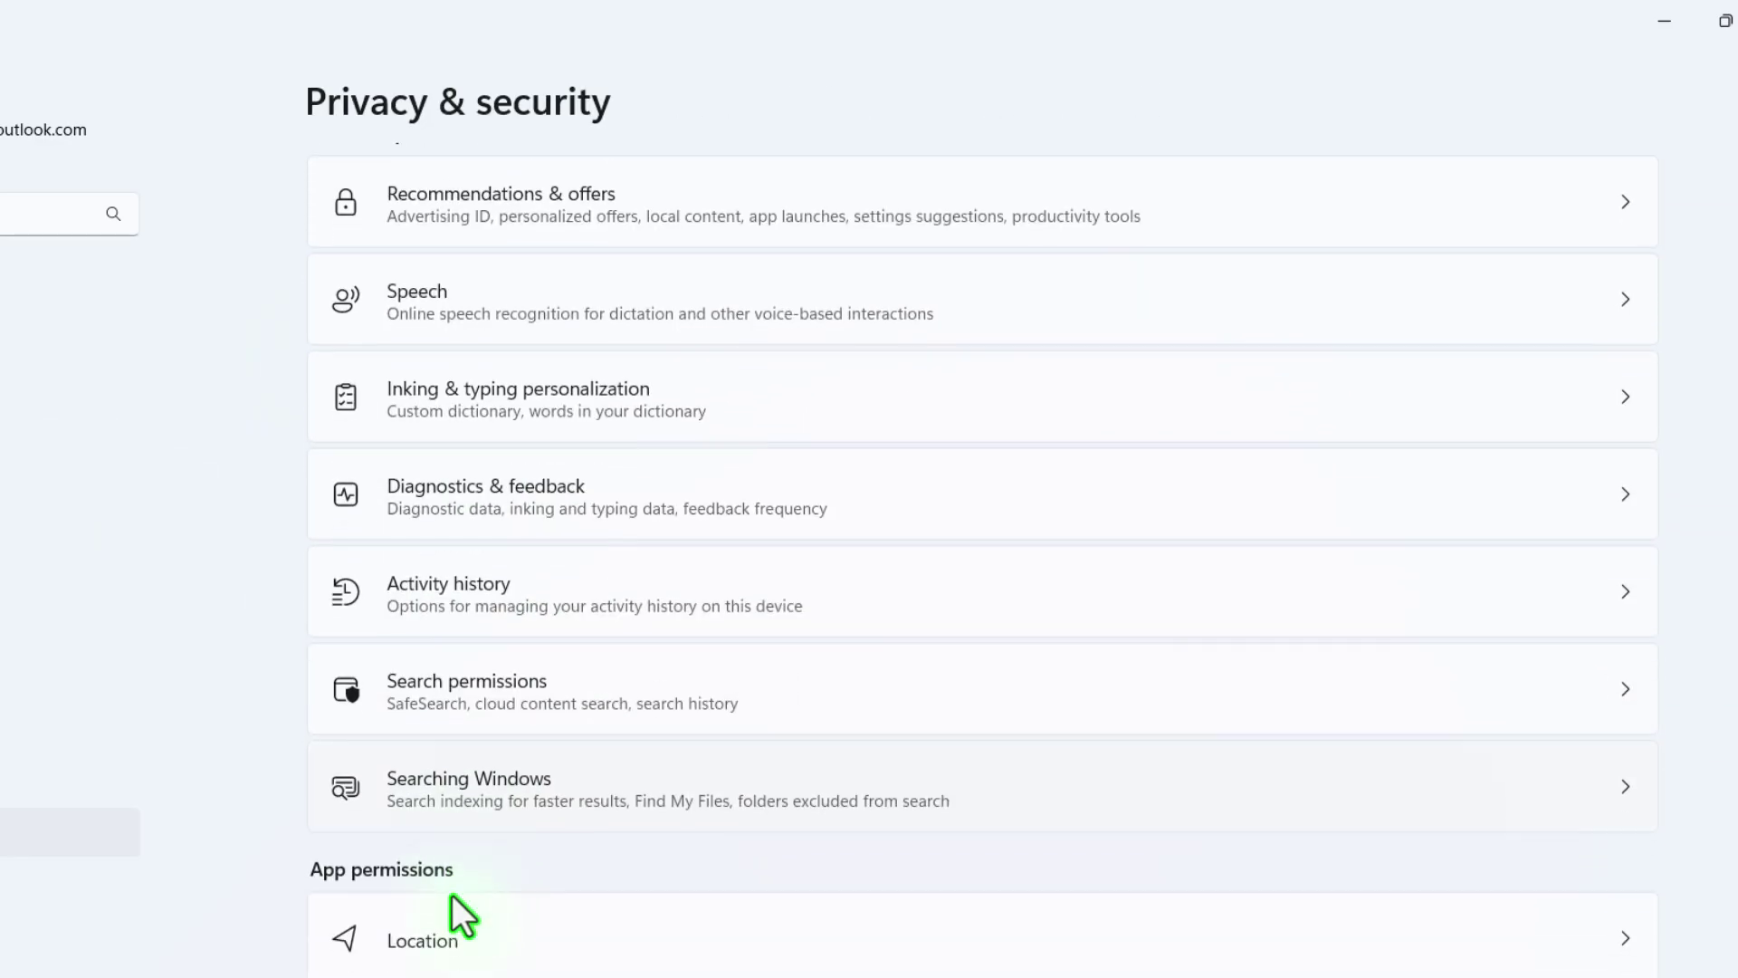
Look over the Search permissions and Searching Windows settings pages, returning to Privacy & security.
click(465, 659)
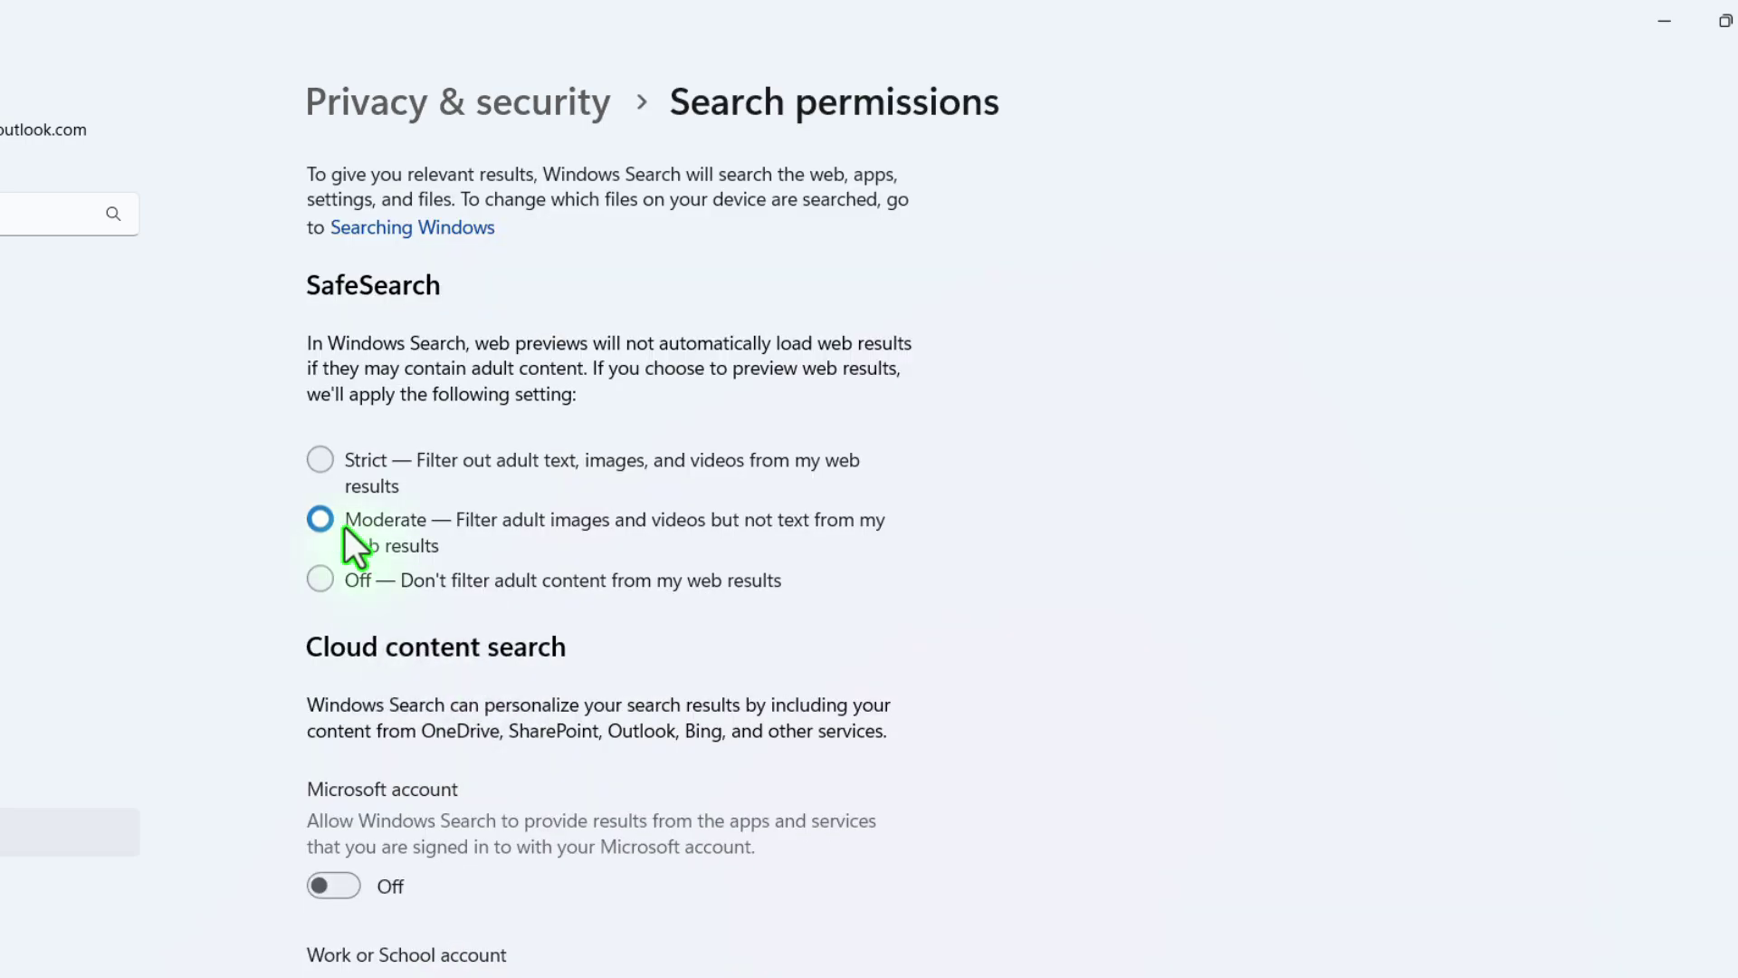
scroll(331, 585, down, 3)
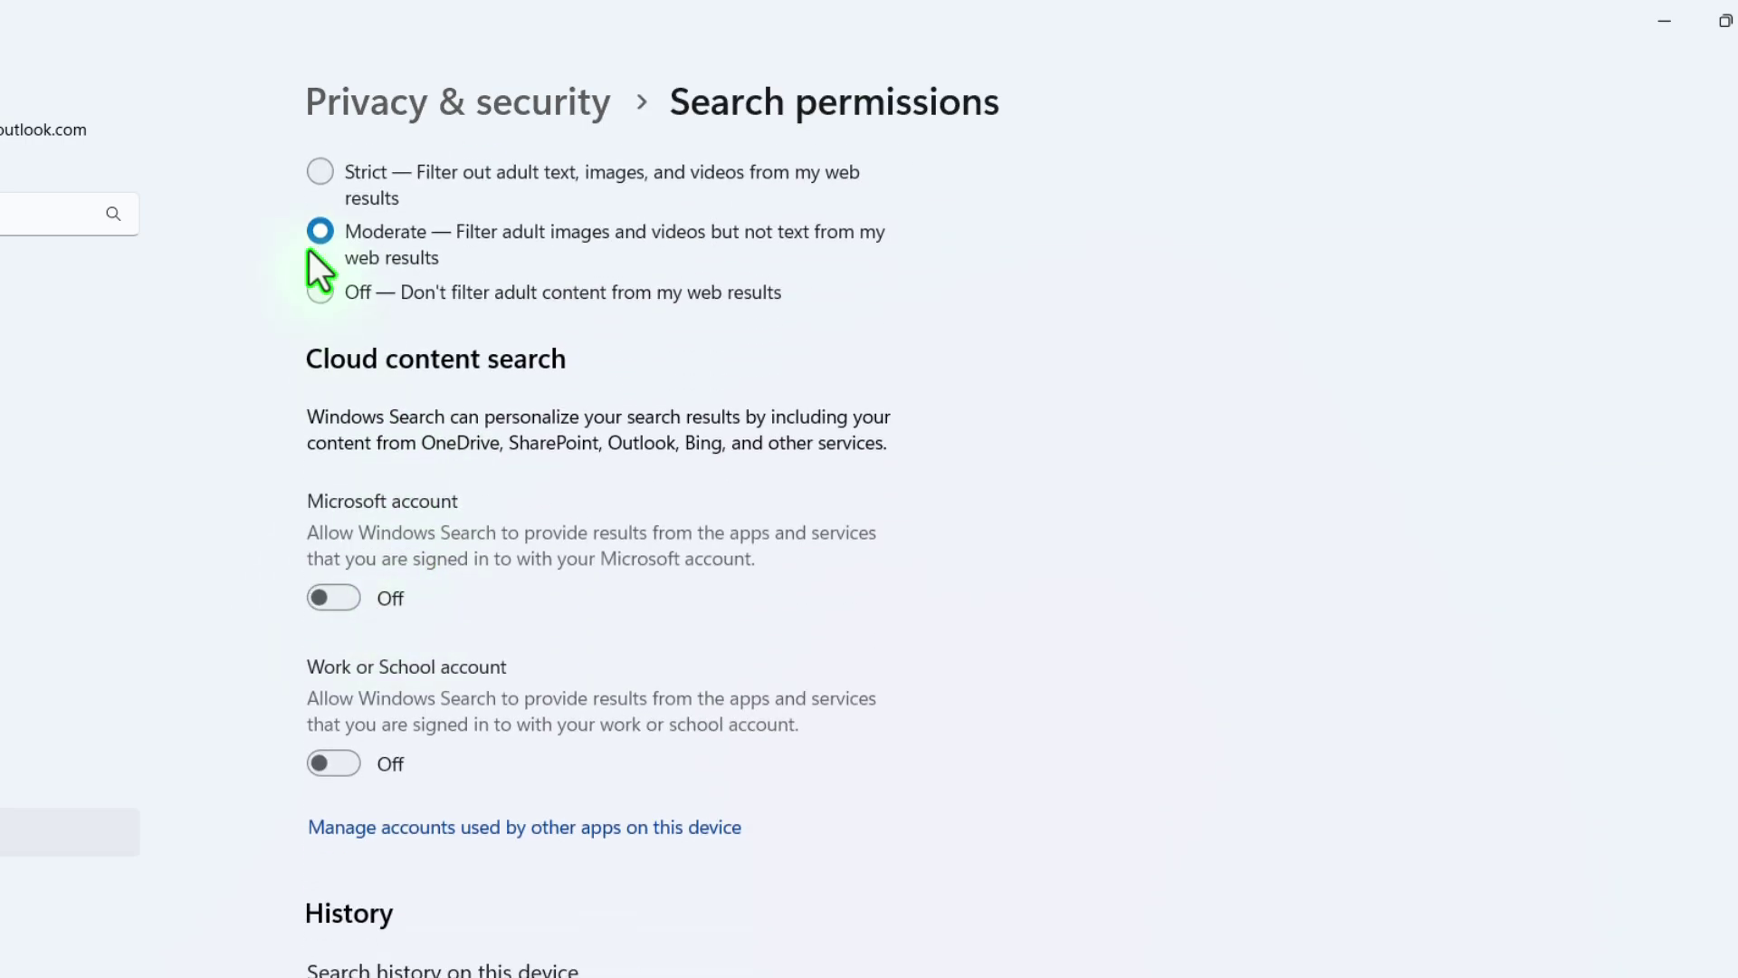
scroll(528, 394, down, 3)
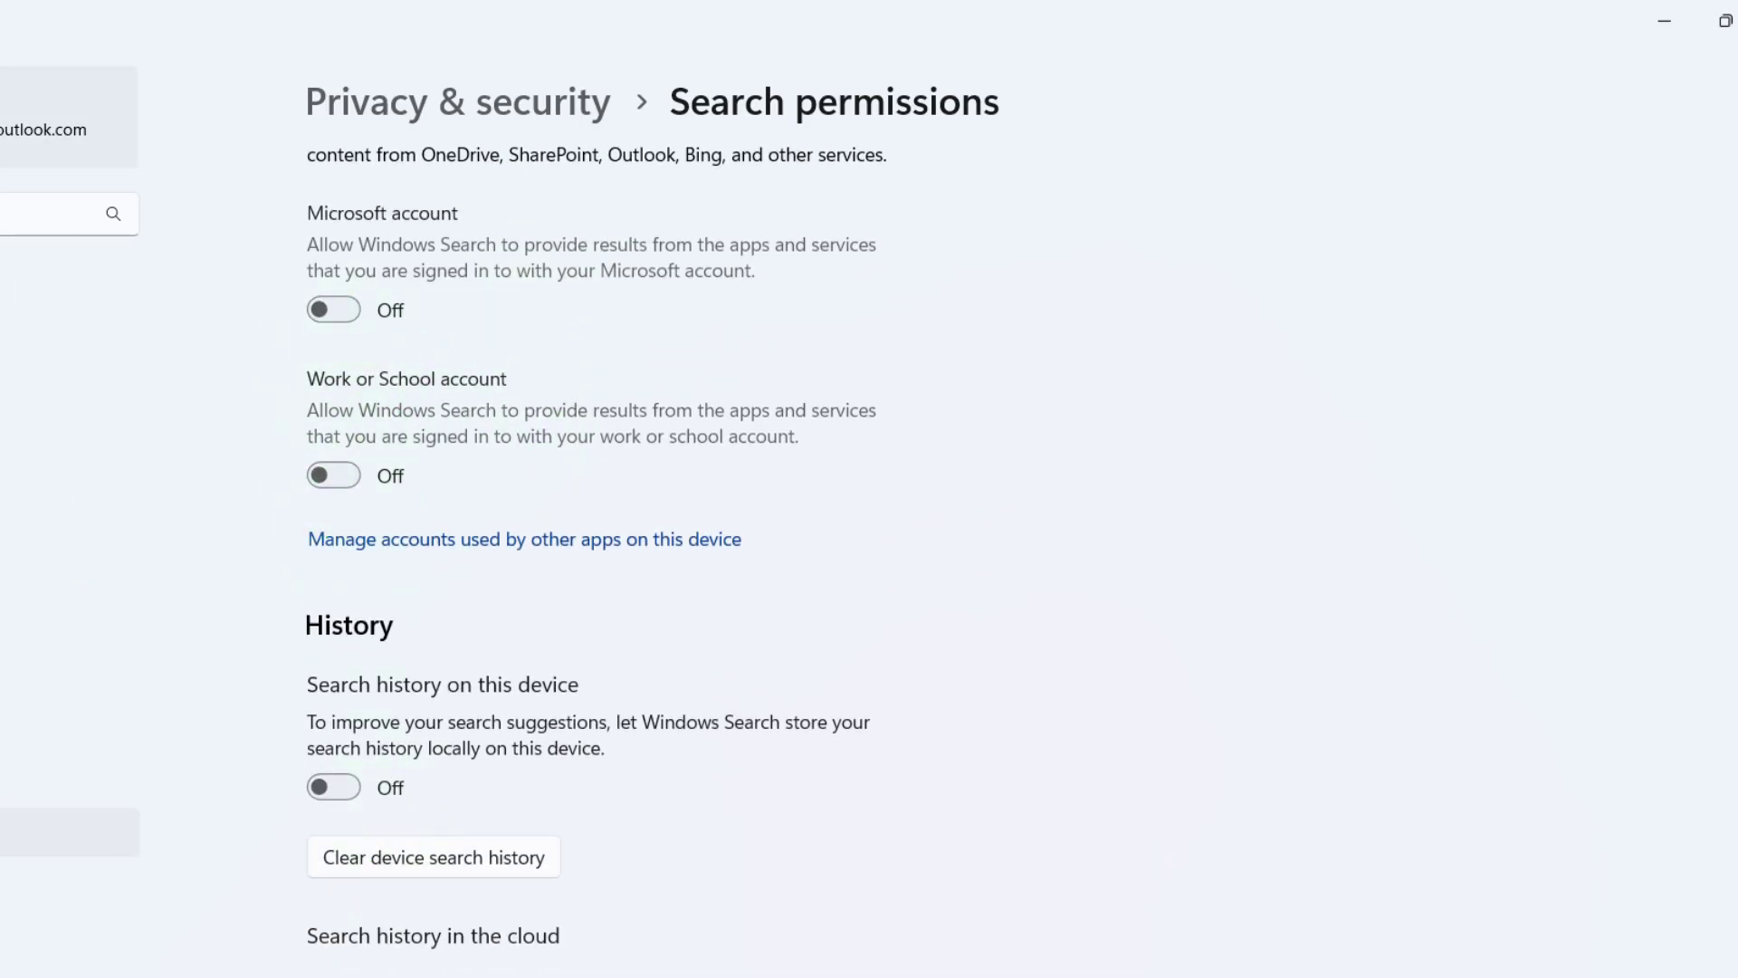
key(alt+Left)
scroll(623, 769, down, 3)
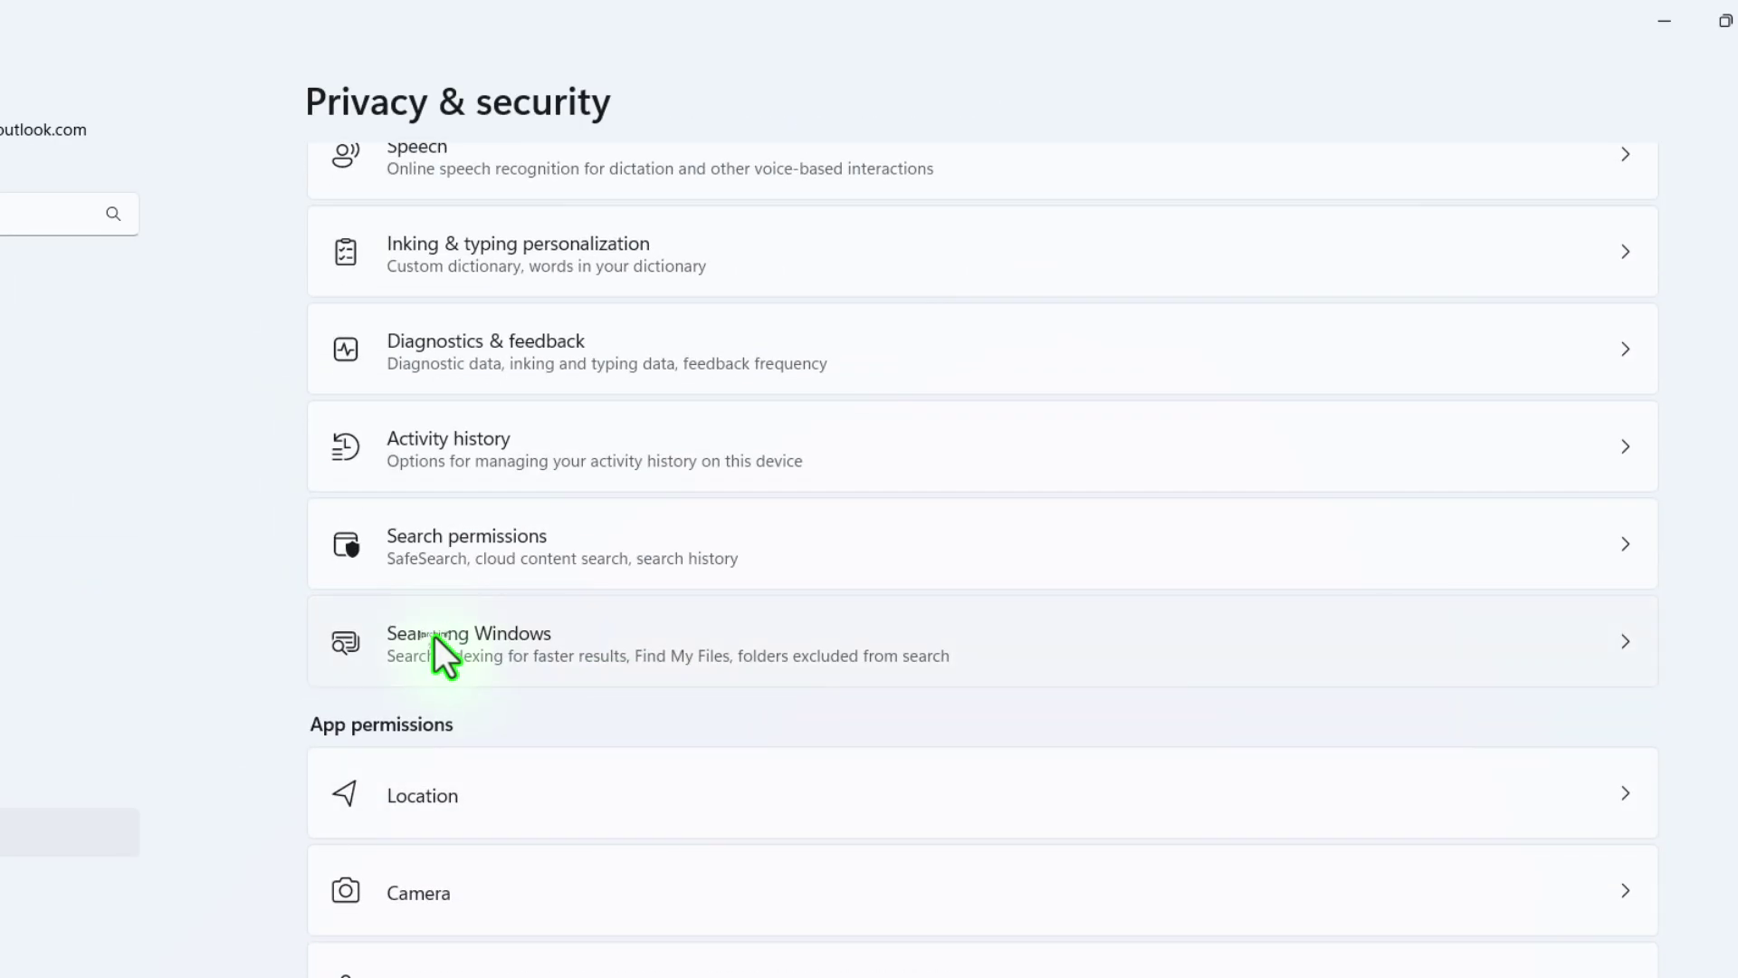
click(438, 648)
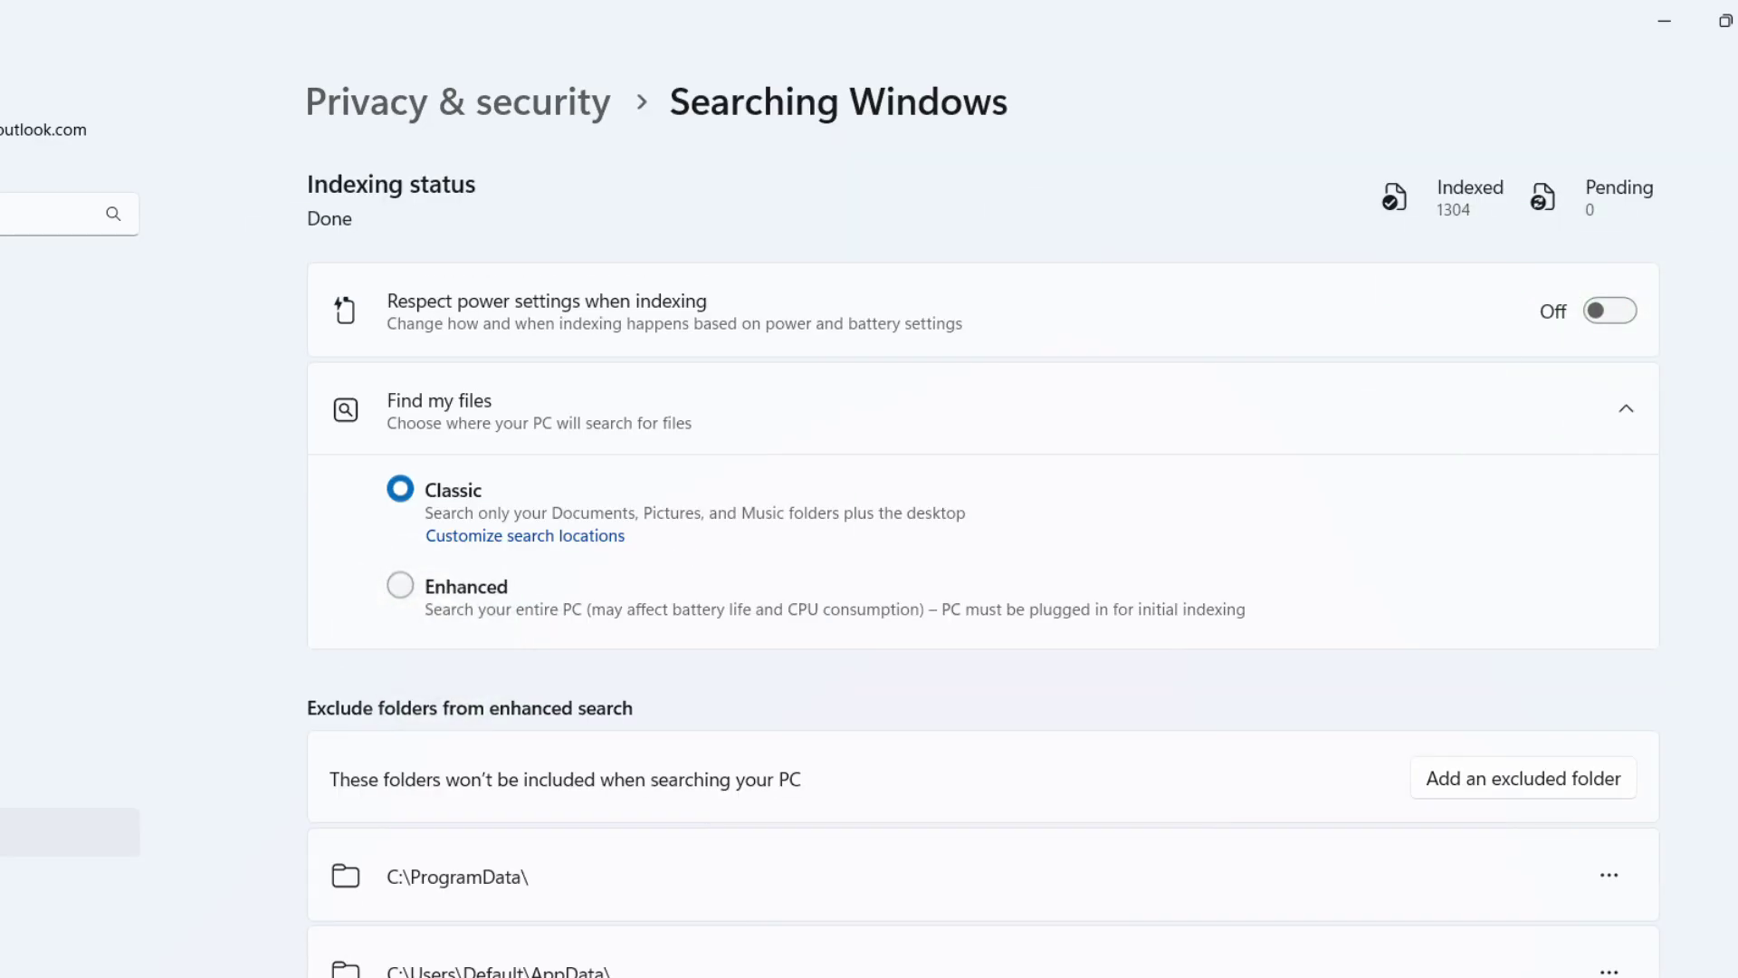
key(alt+Left)
scroll(615, 815, down, 7)
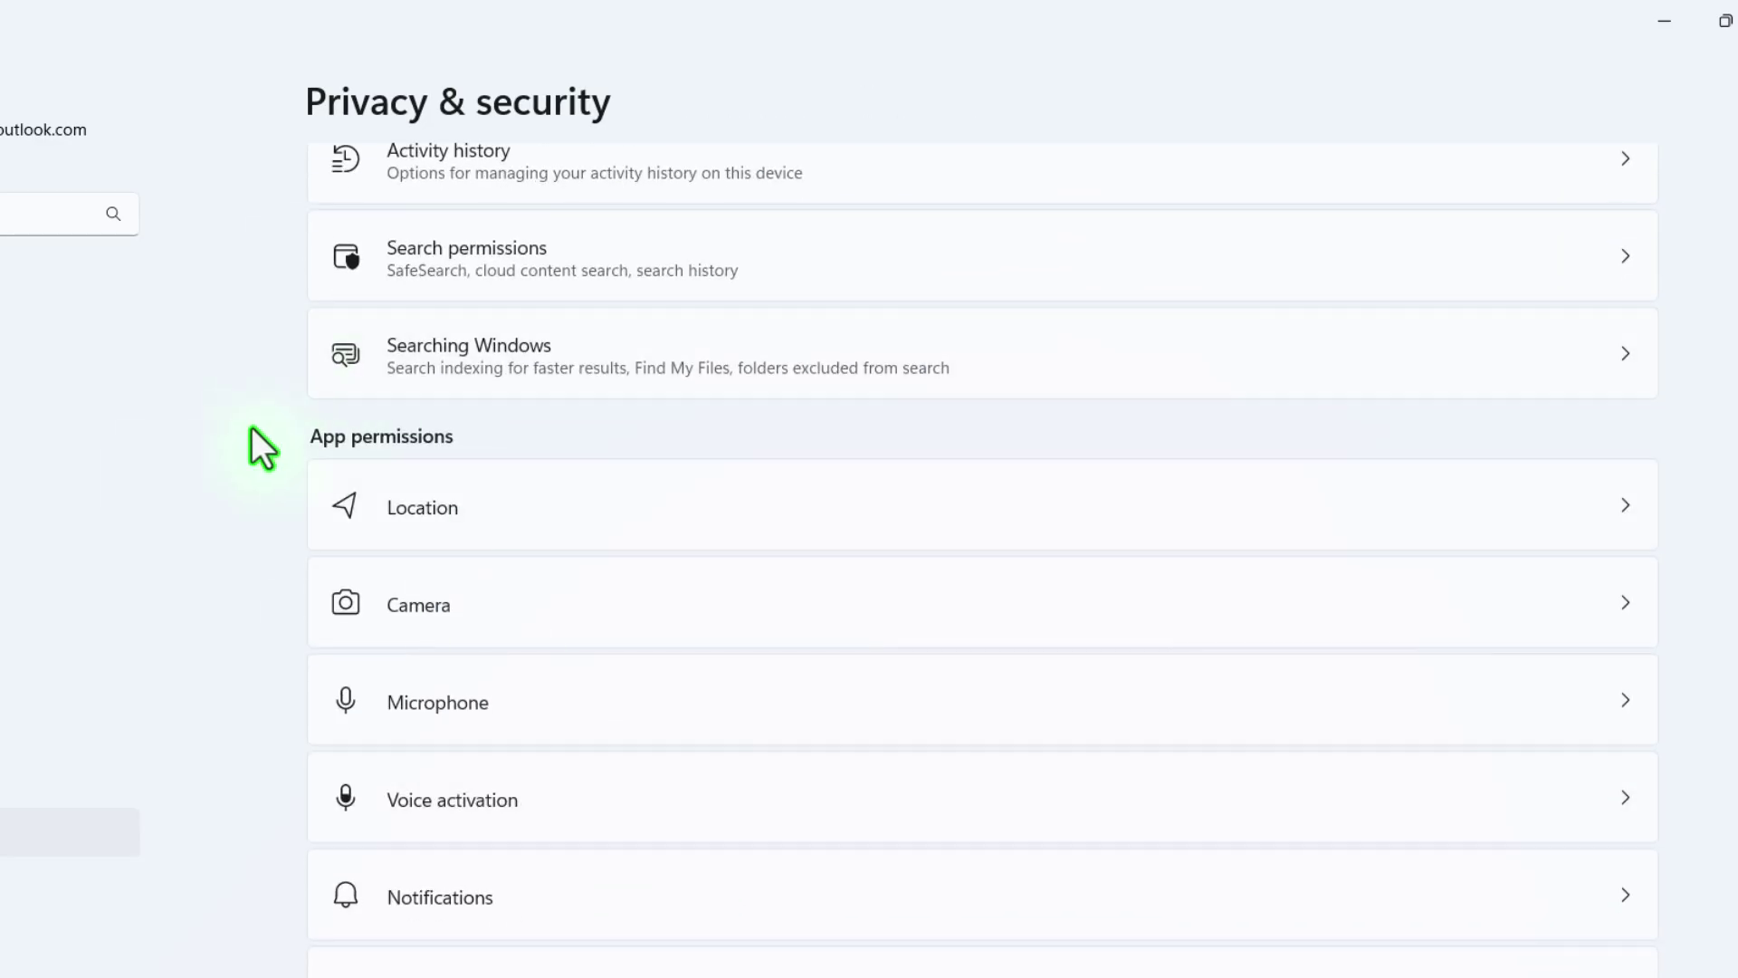
scroll(462, 507, down, 2)
Check that Location and Camera access are Off, then scroll through the App permissions list.
click(508, 364)
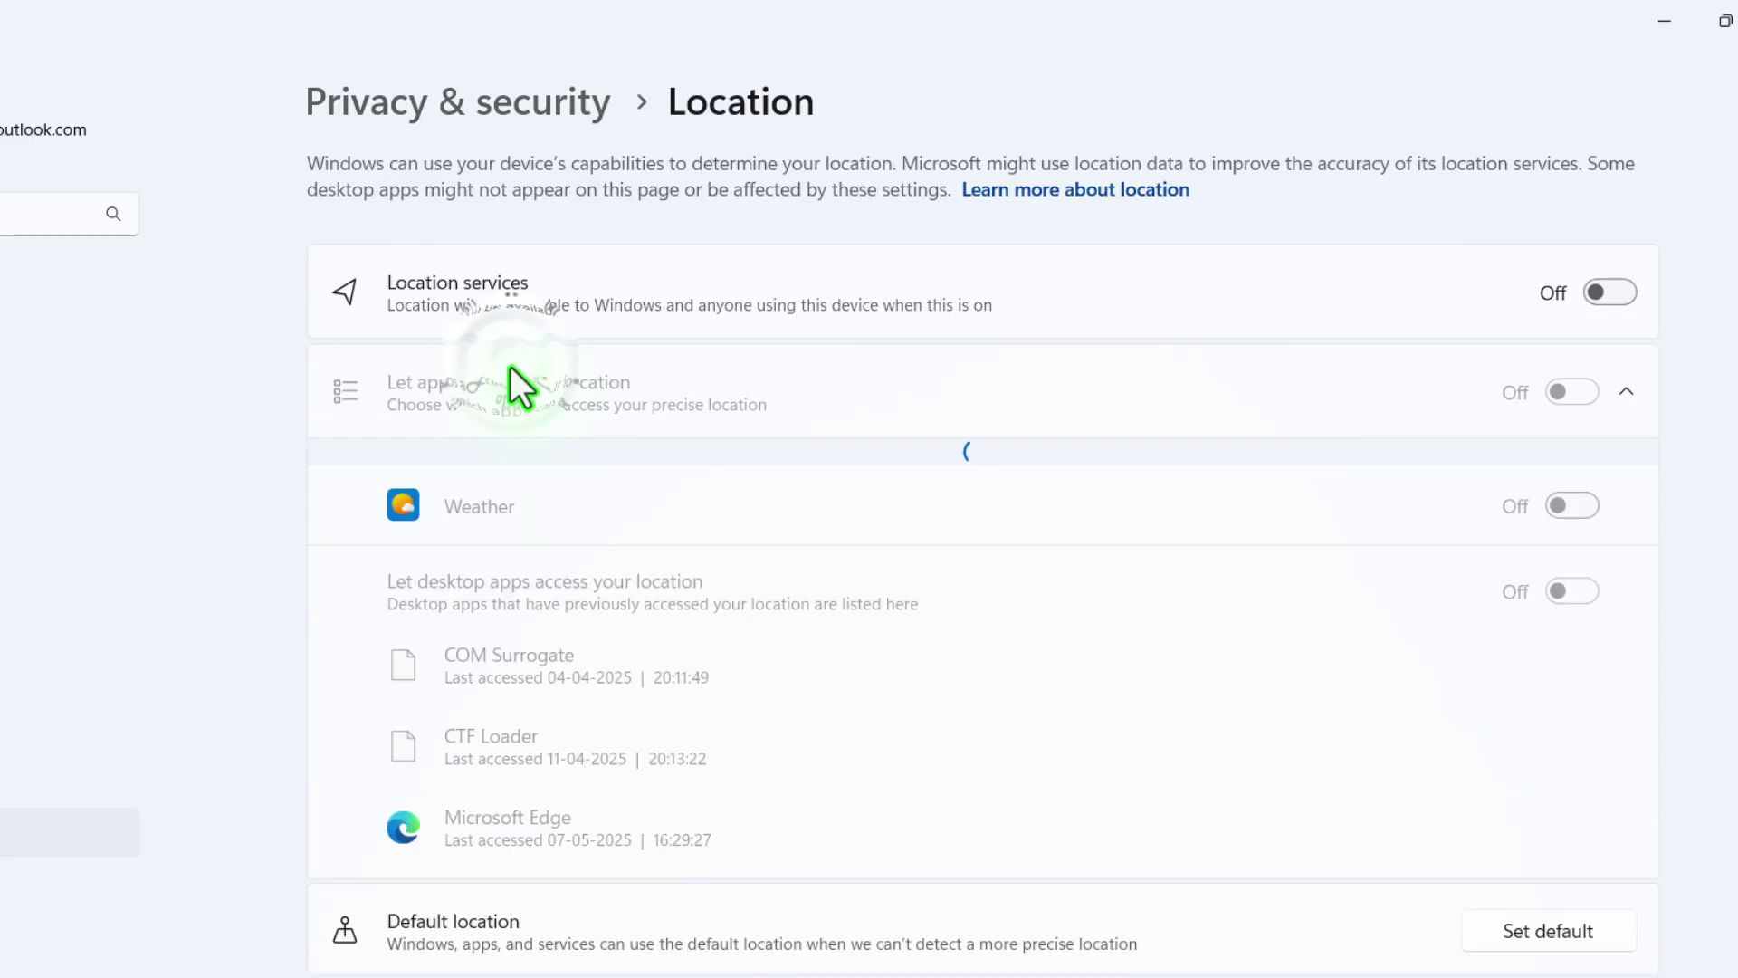
key(alt+Left)
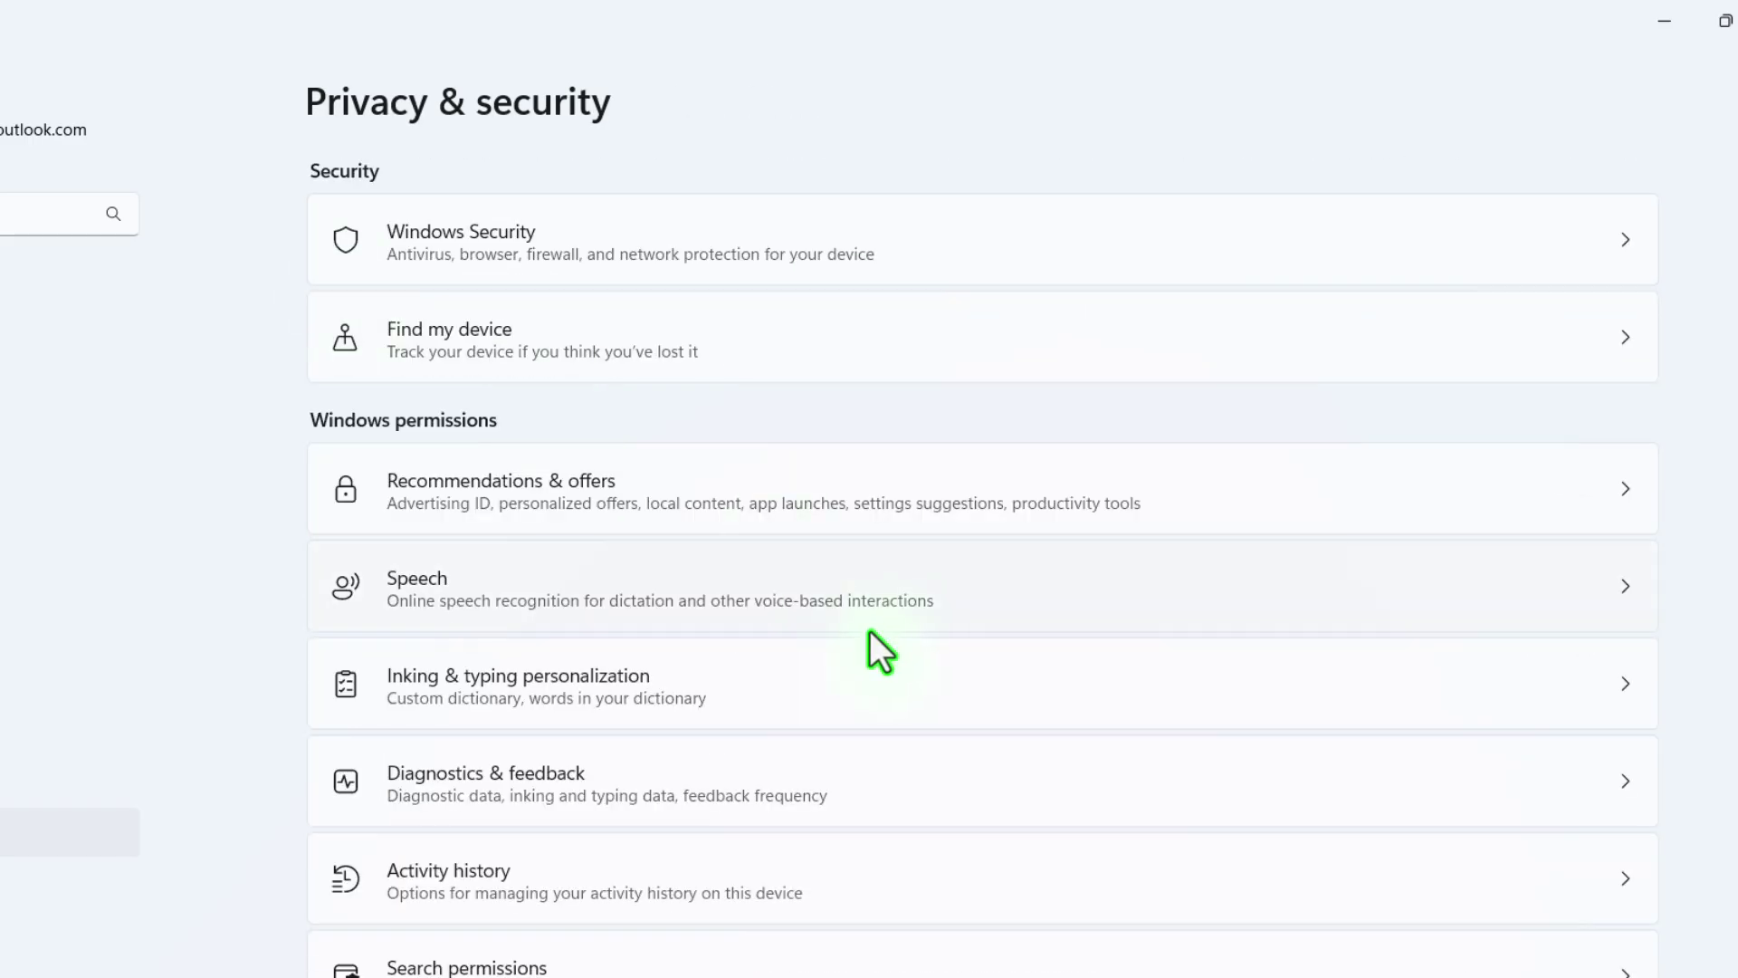
scroll(479, 452, down, 2)
scroll(480, 453, down, 10)
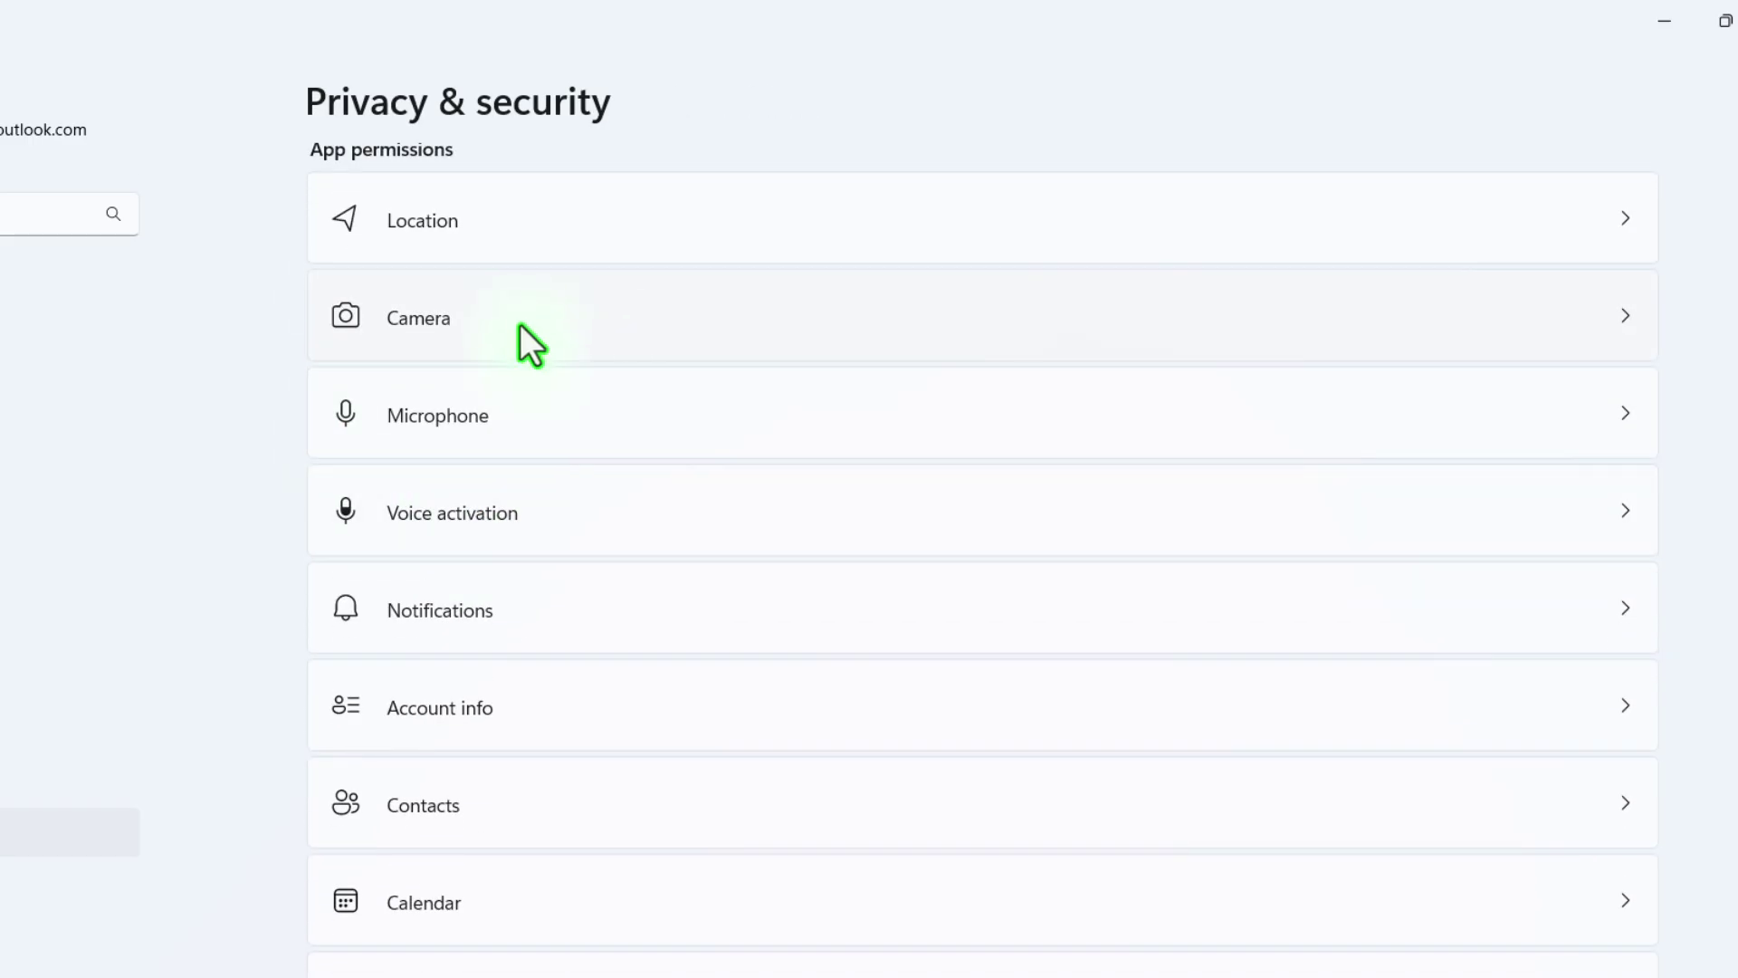
click(504, 343)
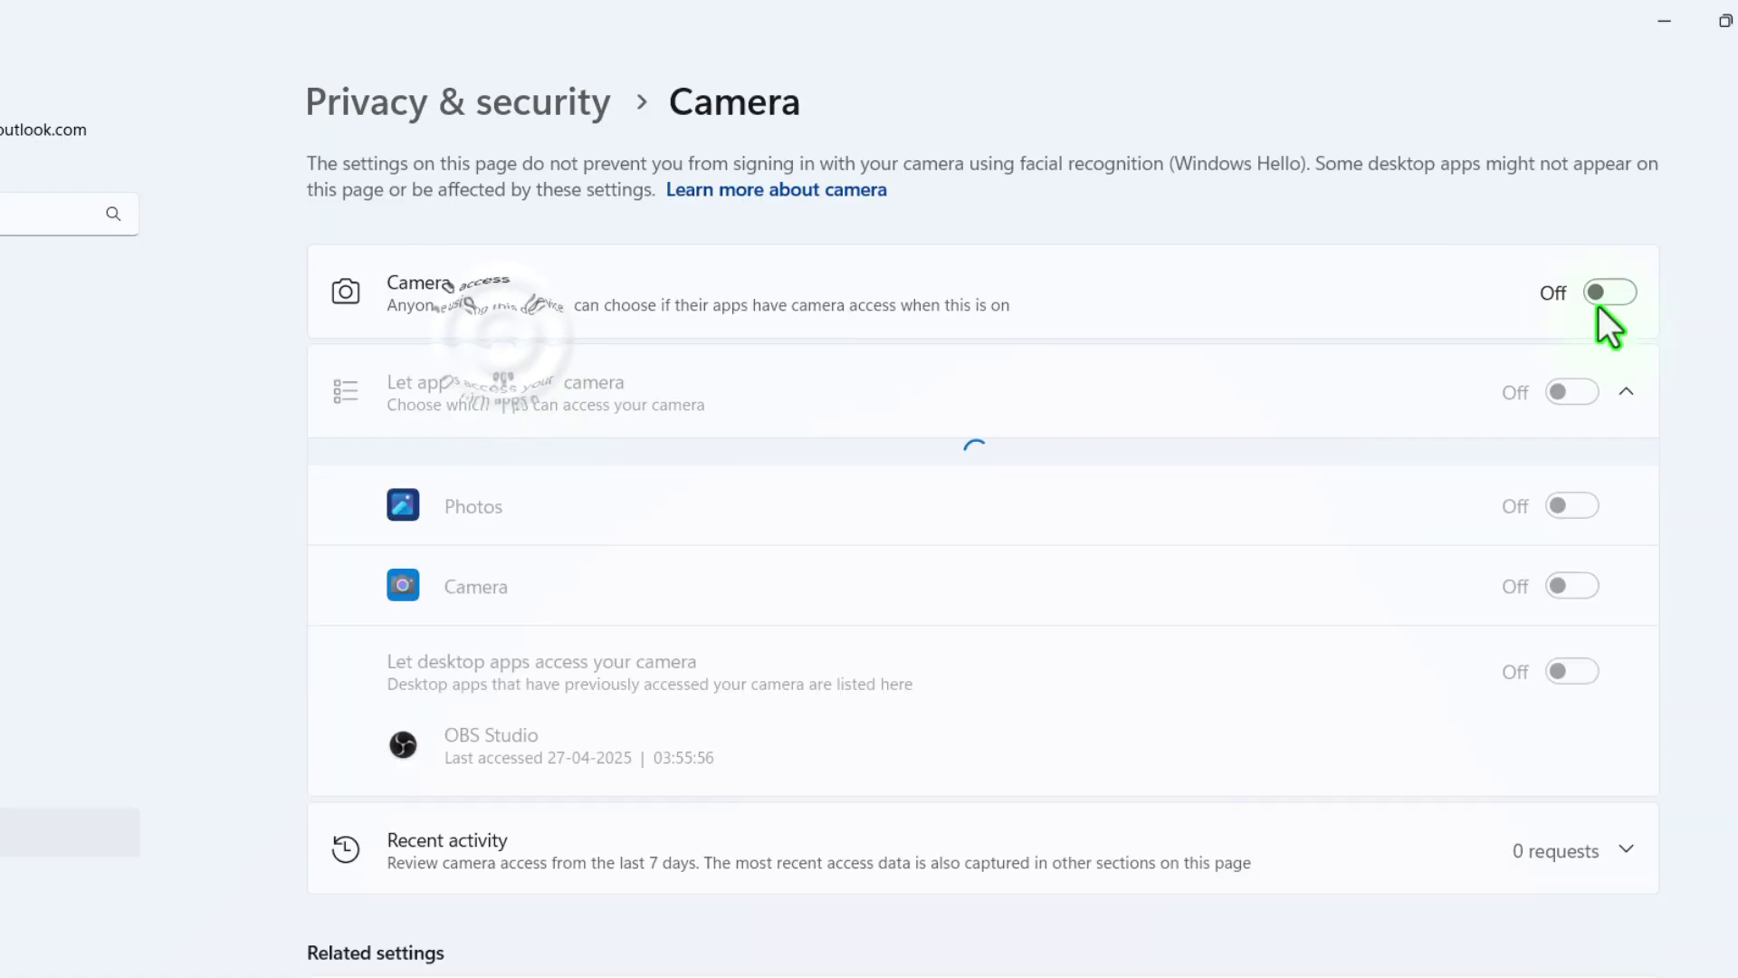
key(alt+Left)
scroll(697, 554, down, 8)
scroll(434, 787, down, 5)
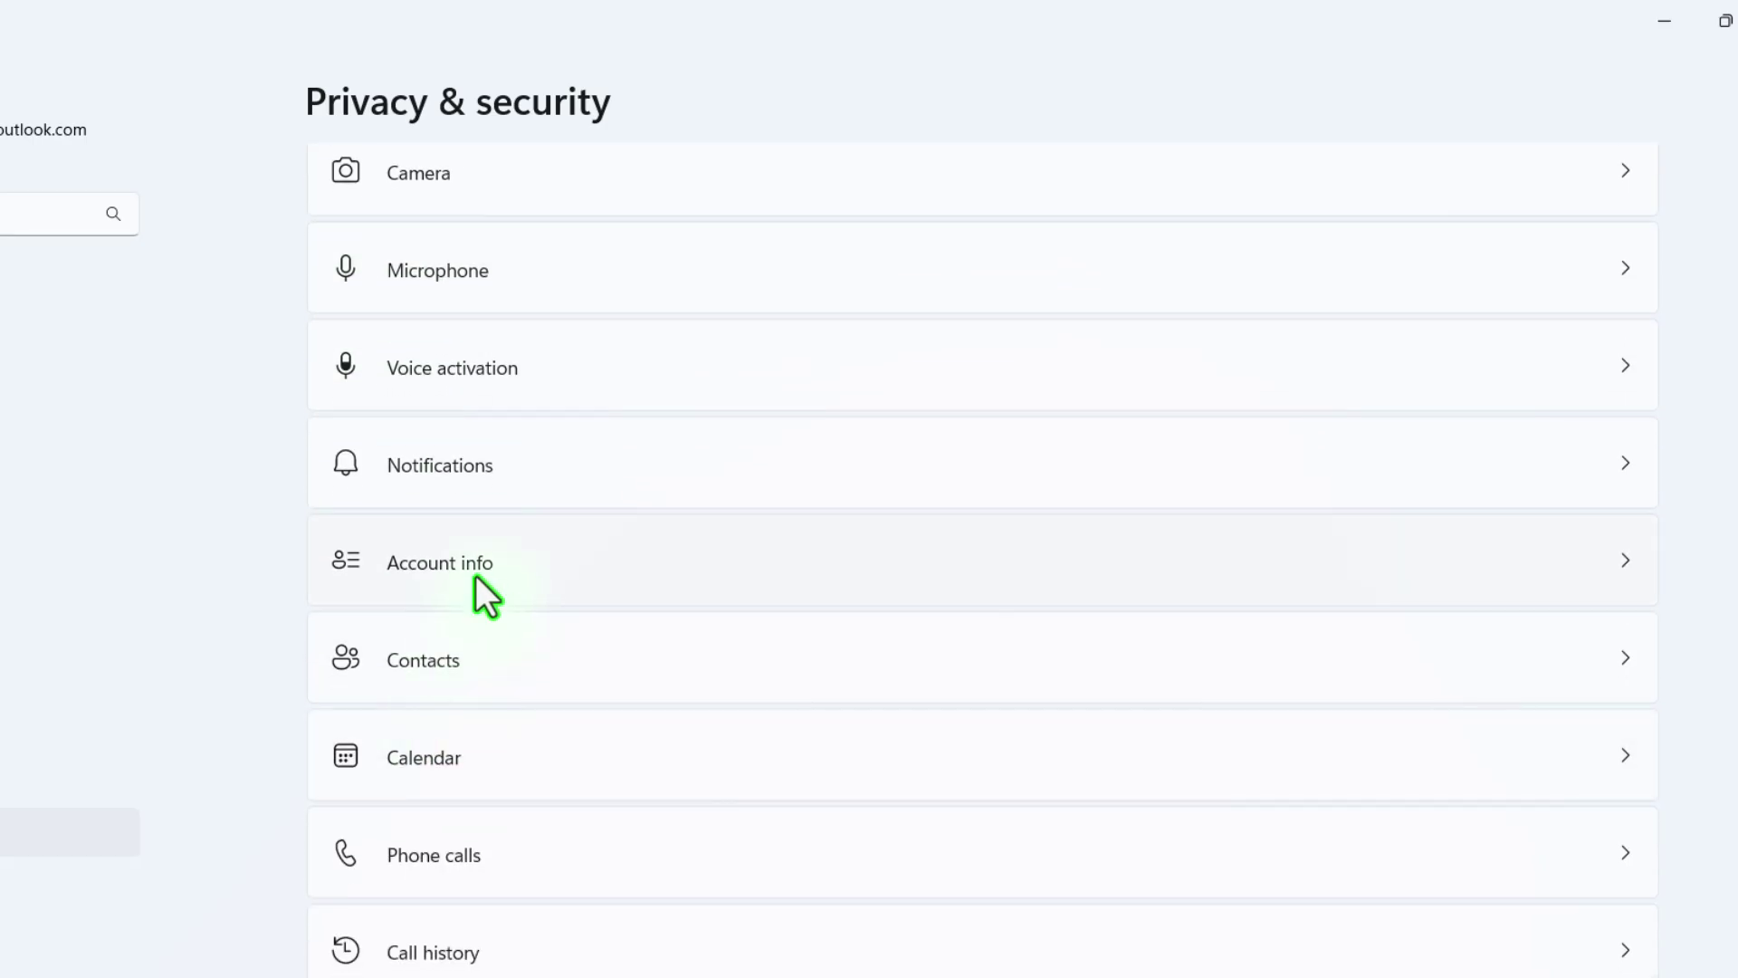
scroll(503, 622, down, 1)
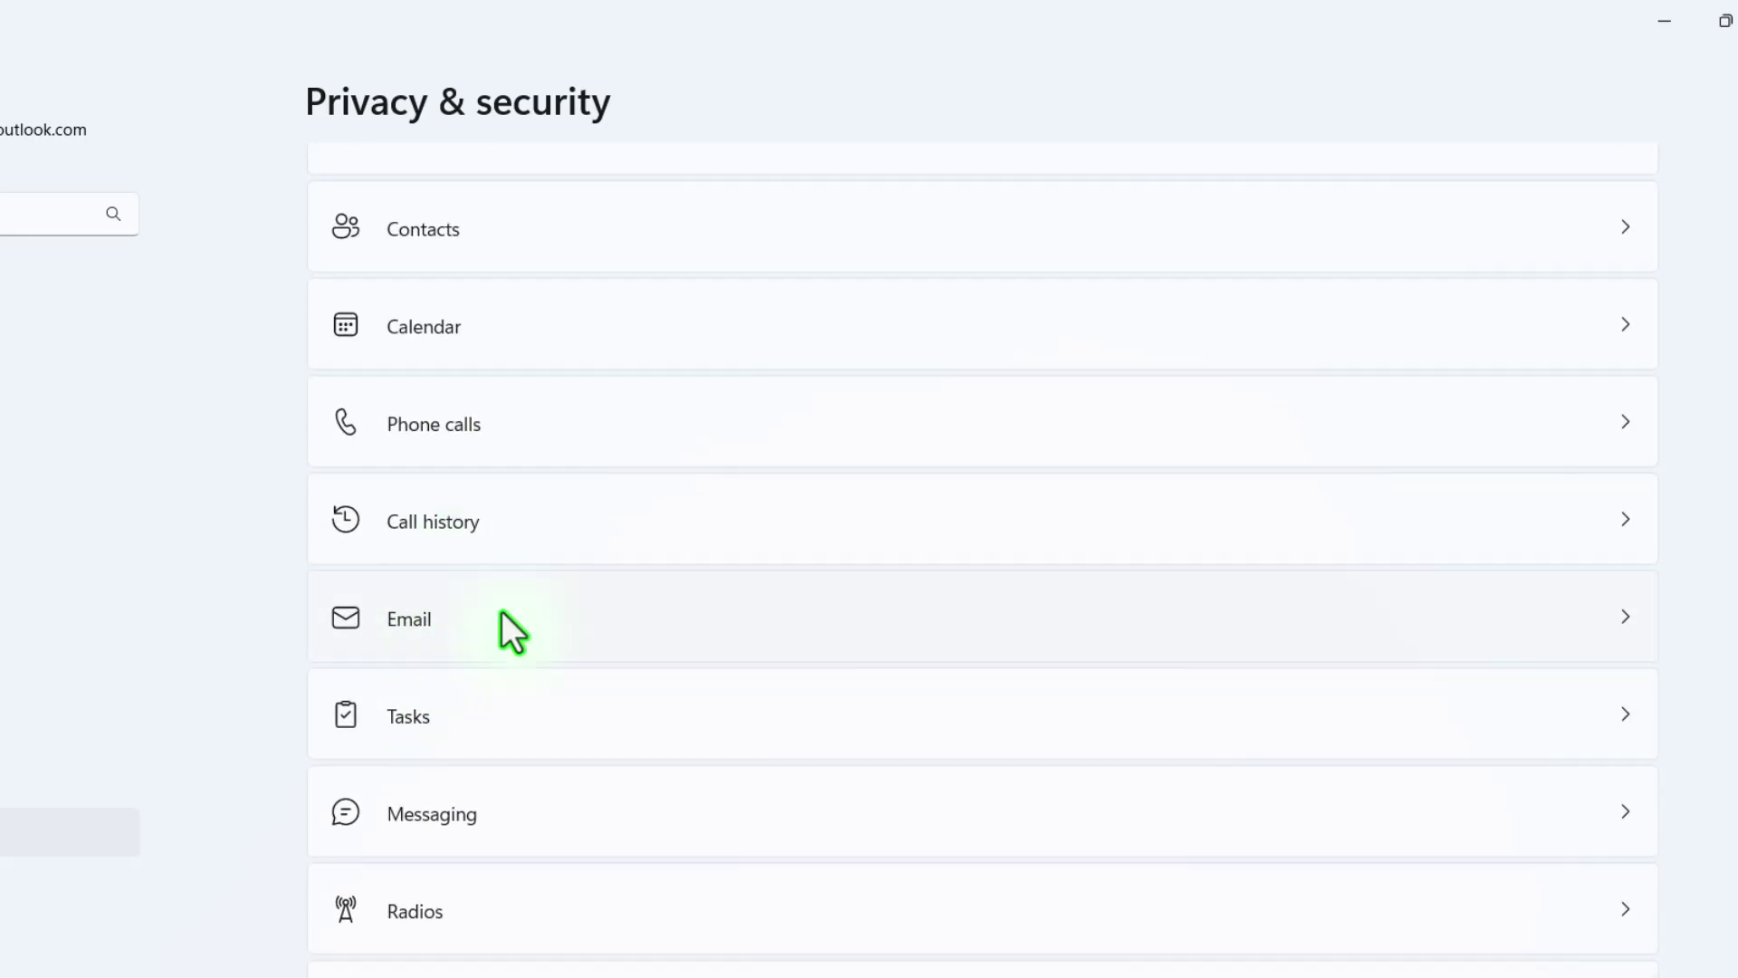
scroll(547, 860, down, 6)
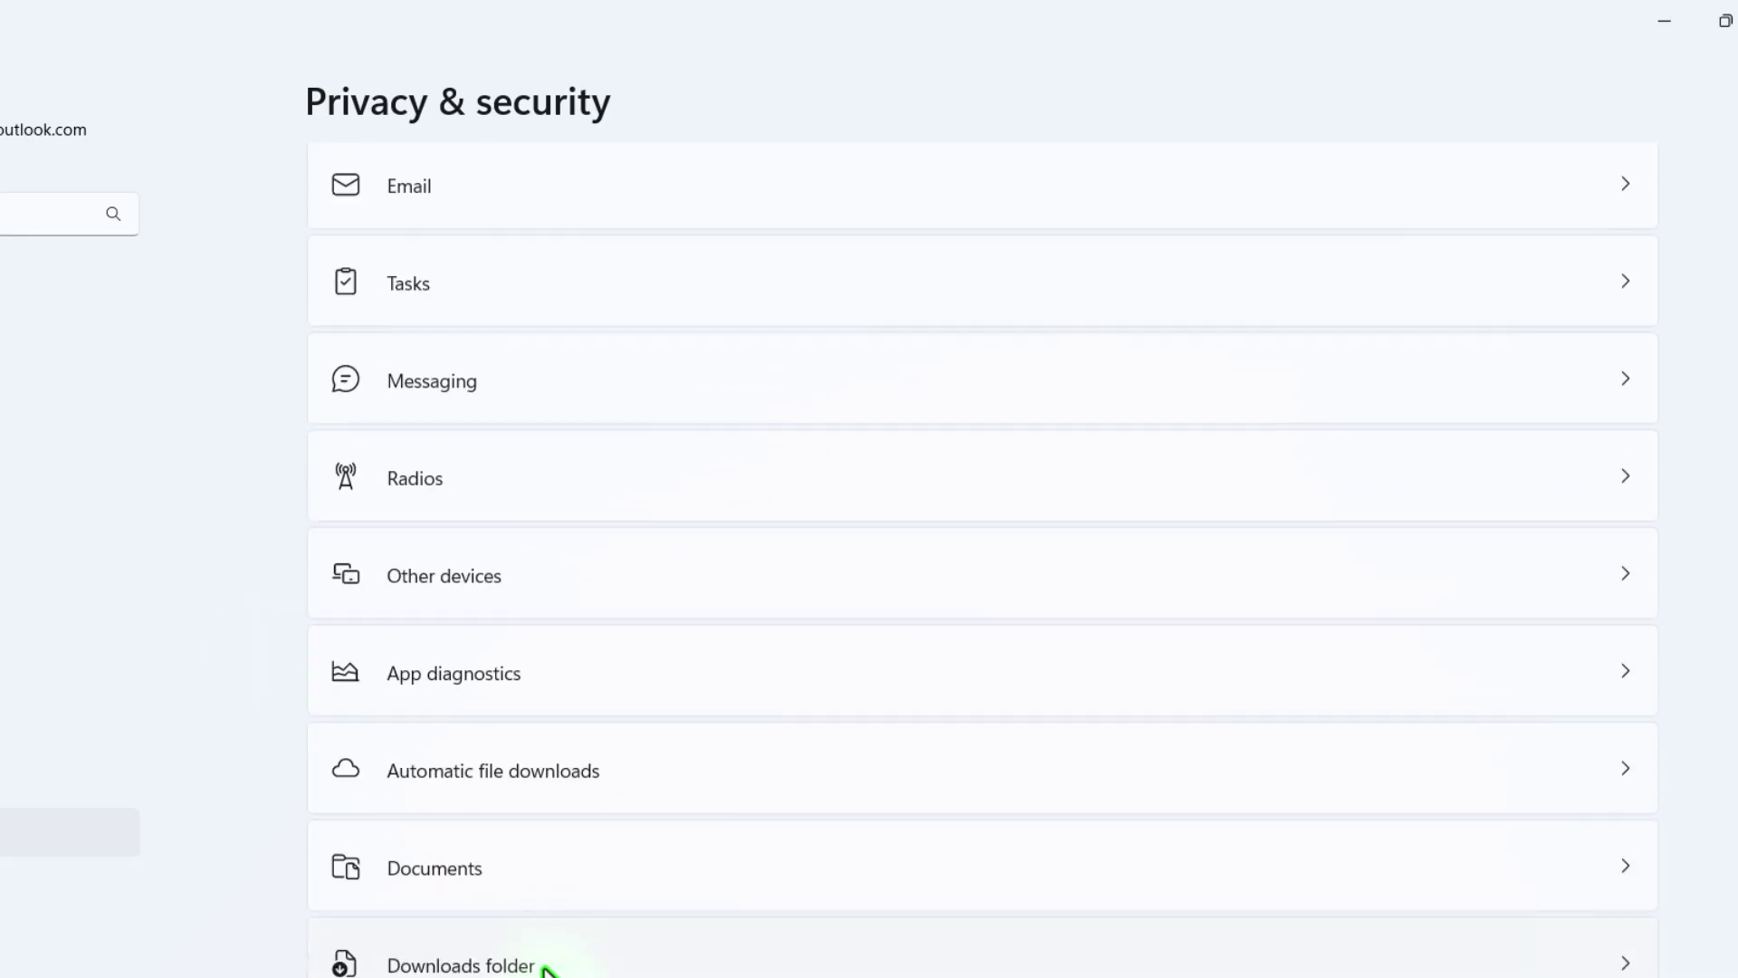
scroll(586, 634, down, 3)
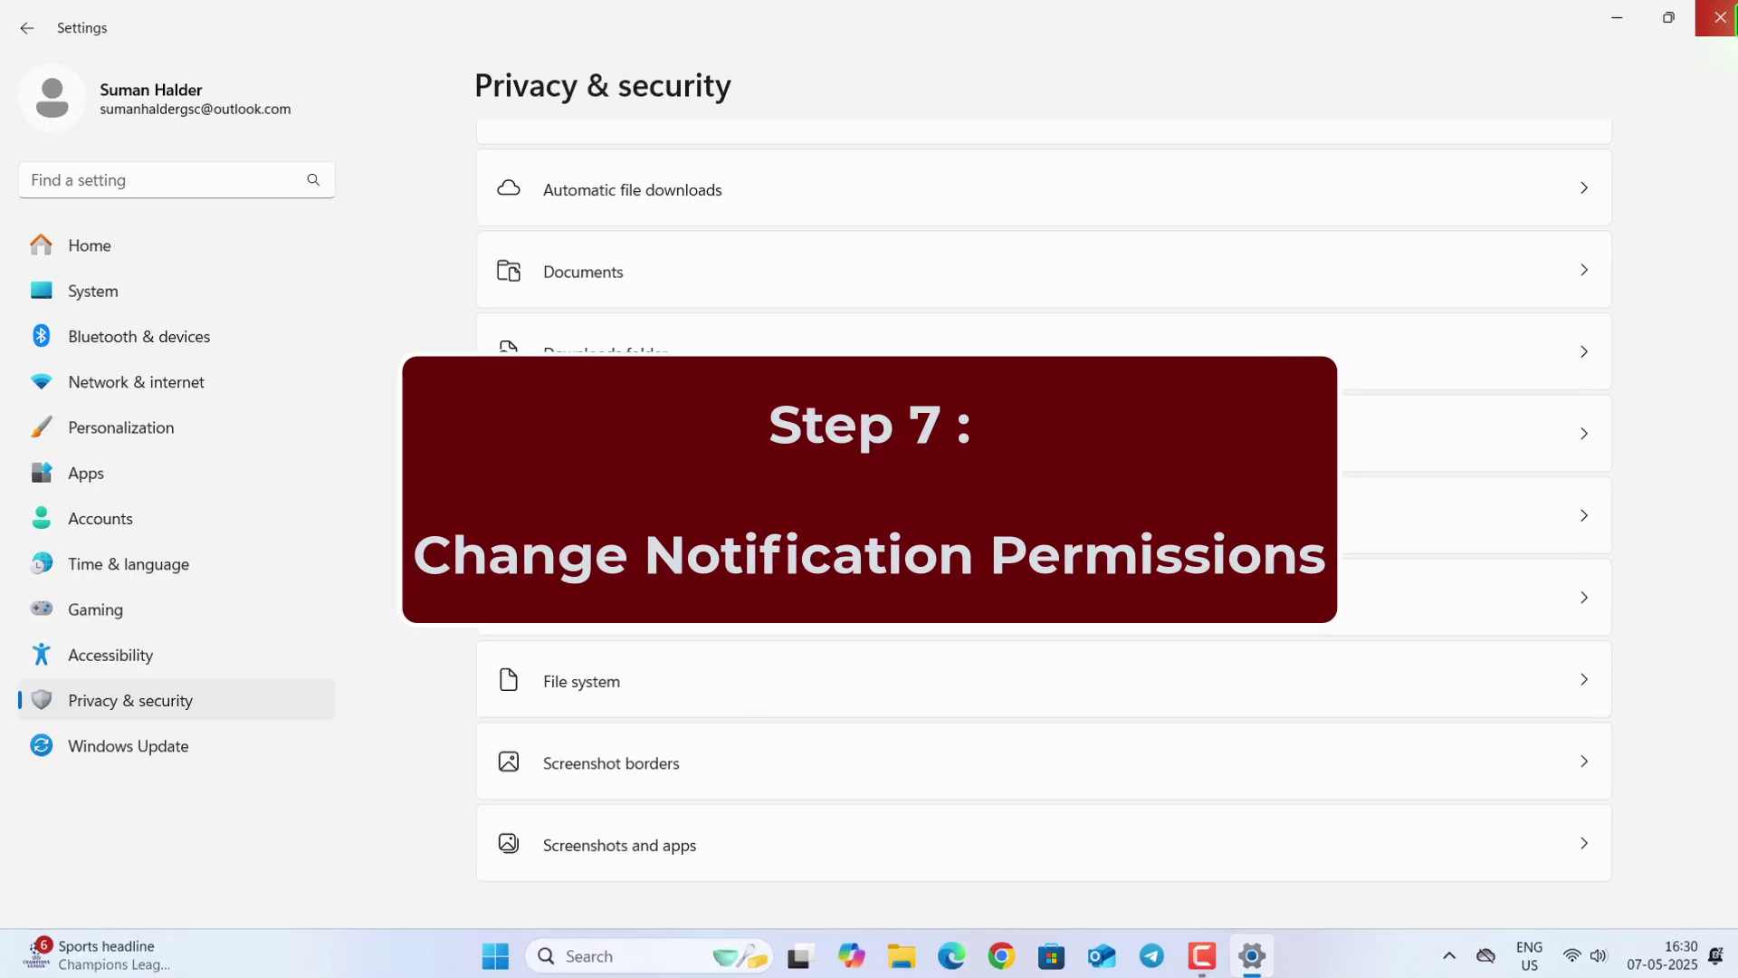
Go to System > Notifications in Settings.
click(123, 299)
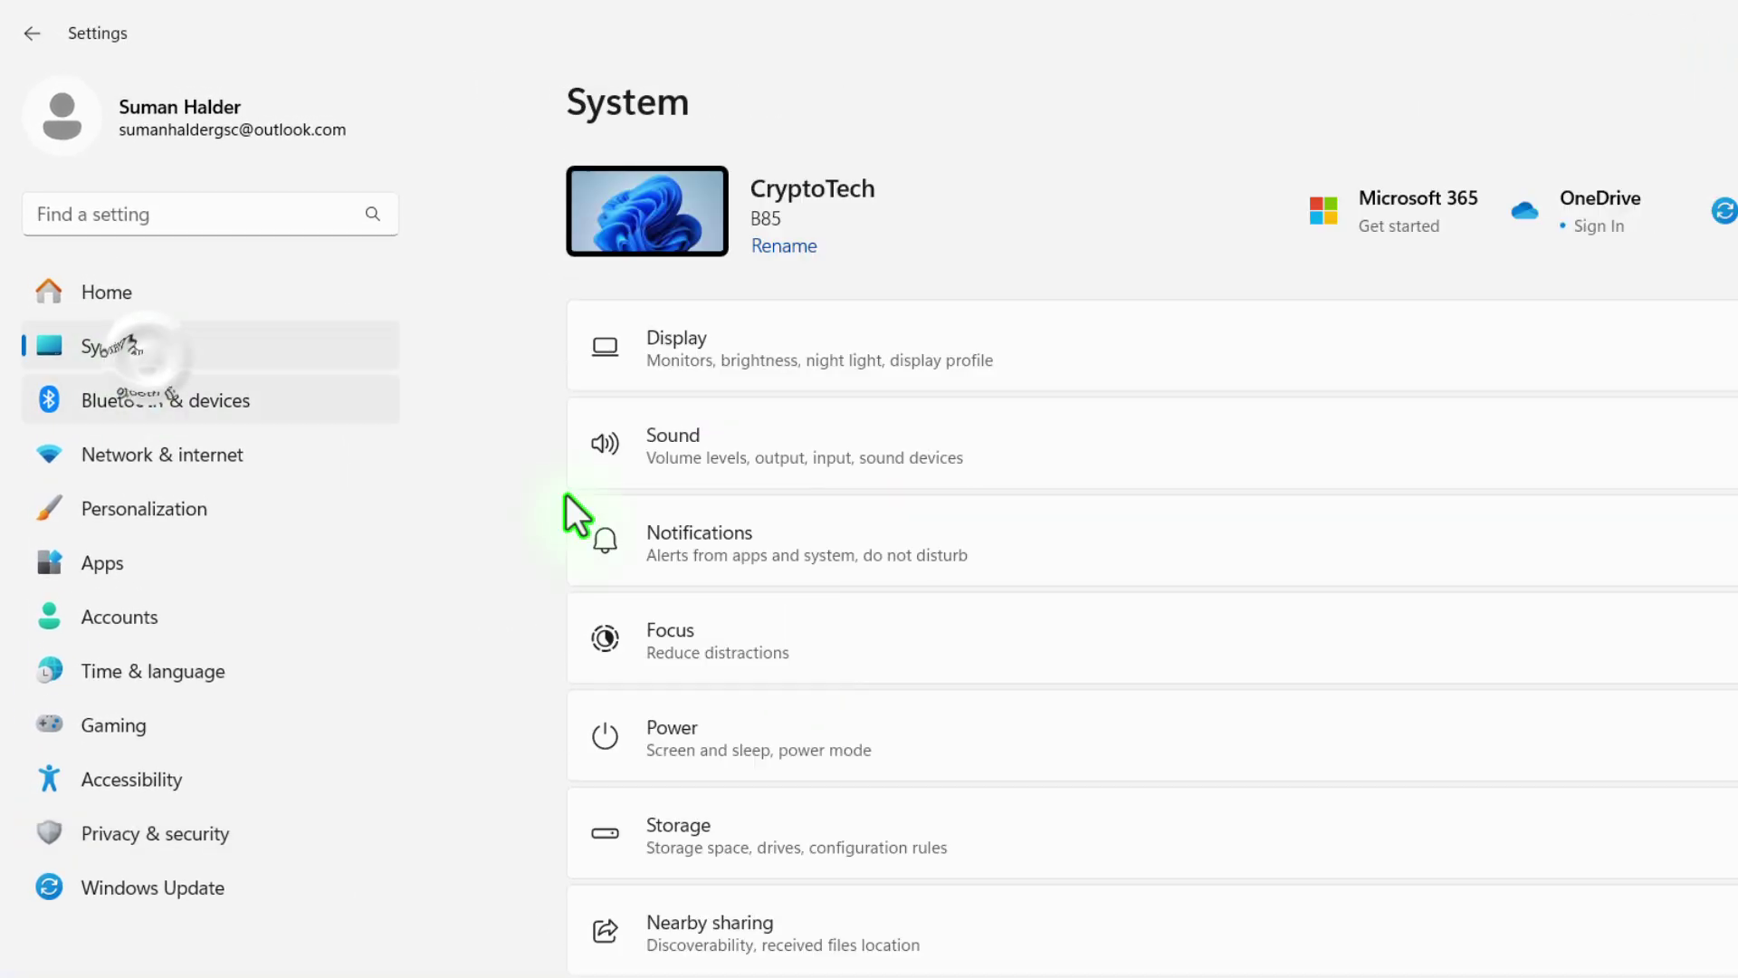
scroll(913, 882, down, 4)
scroll(902, 867, up, 4)
scroll(679, 543, down, 4)
scroll(509, 548, up, 4)
click(701, 545)
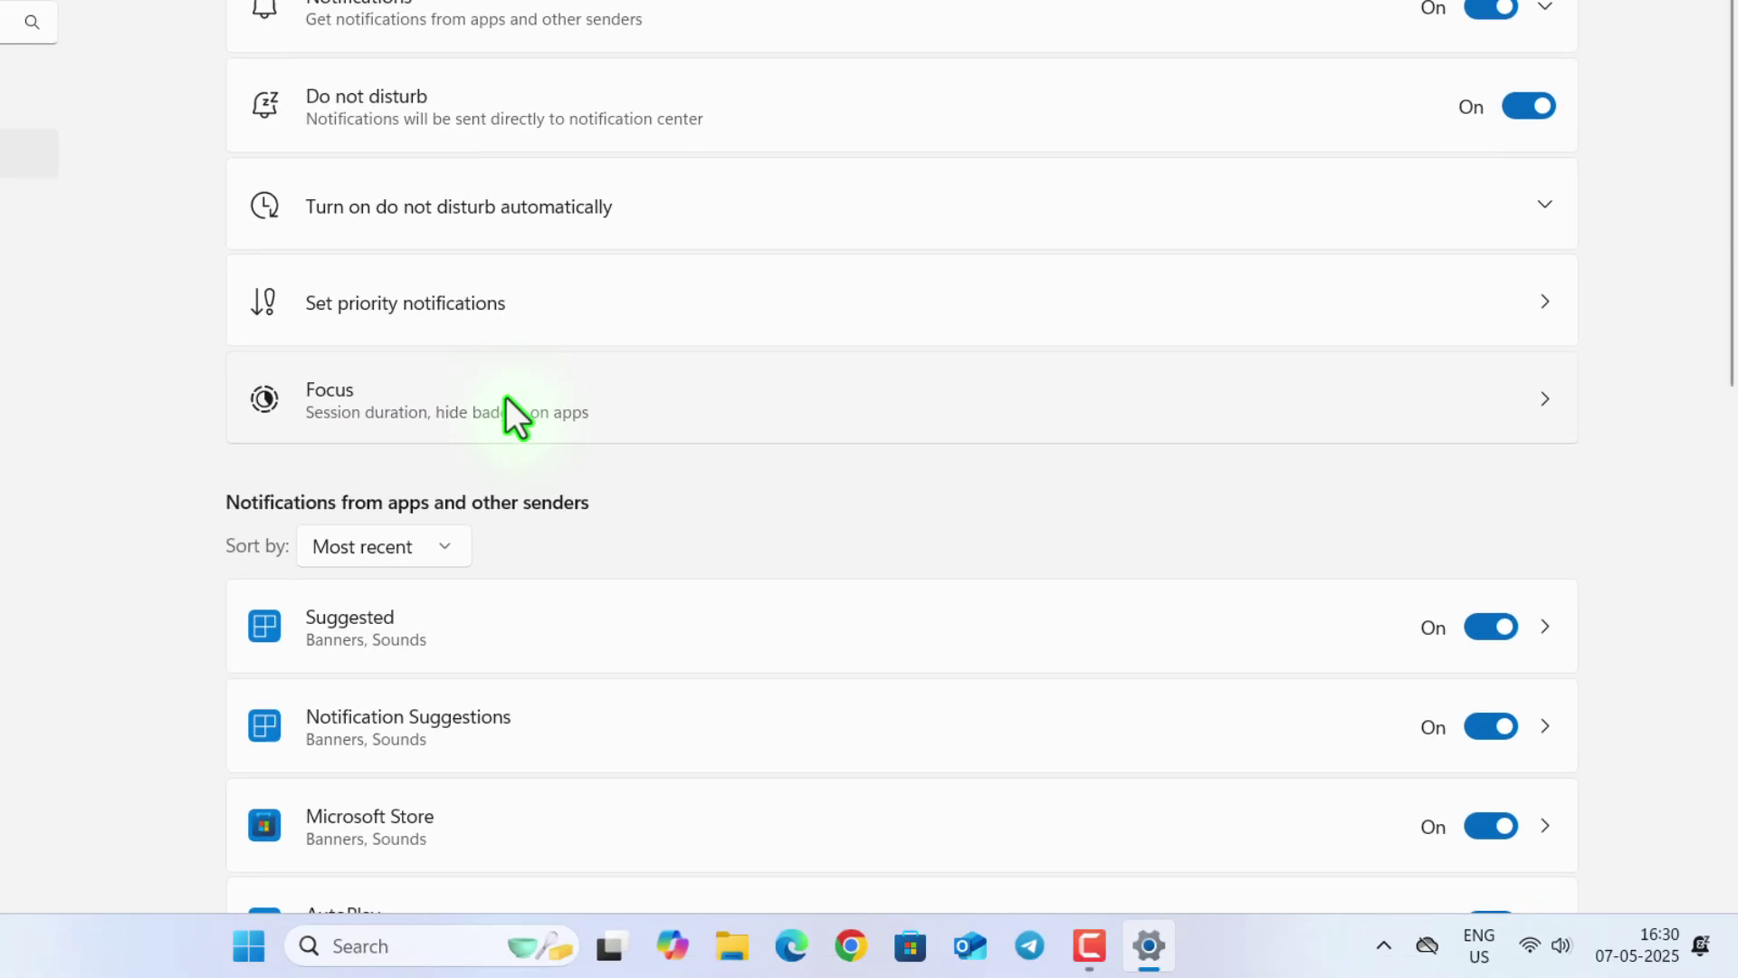
scroll(784, 496, down, 2)
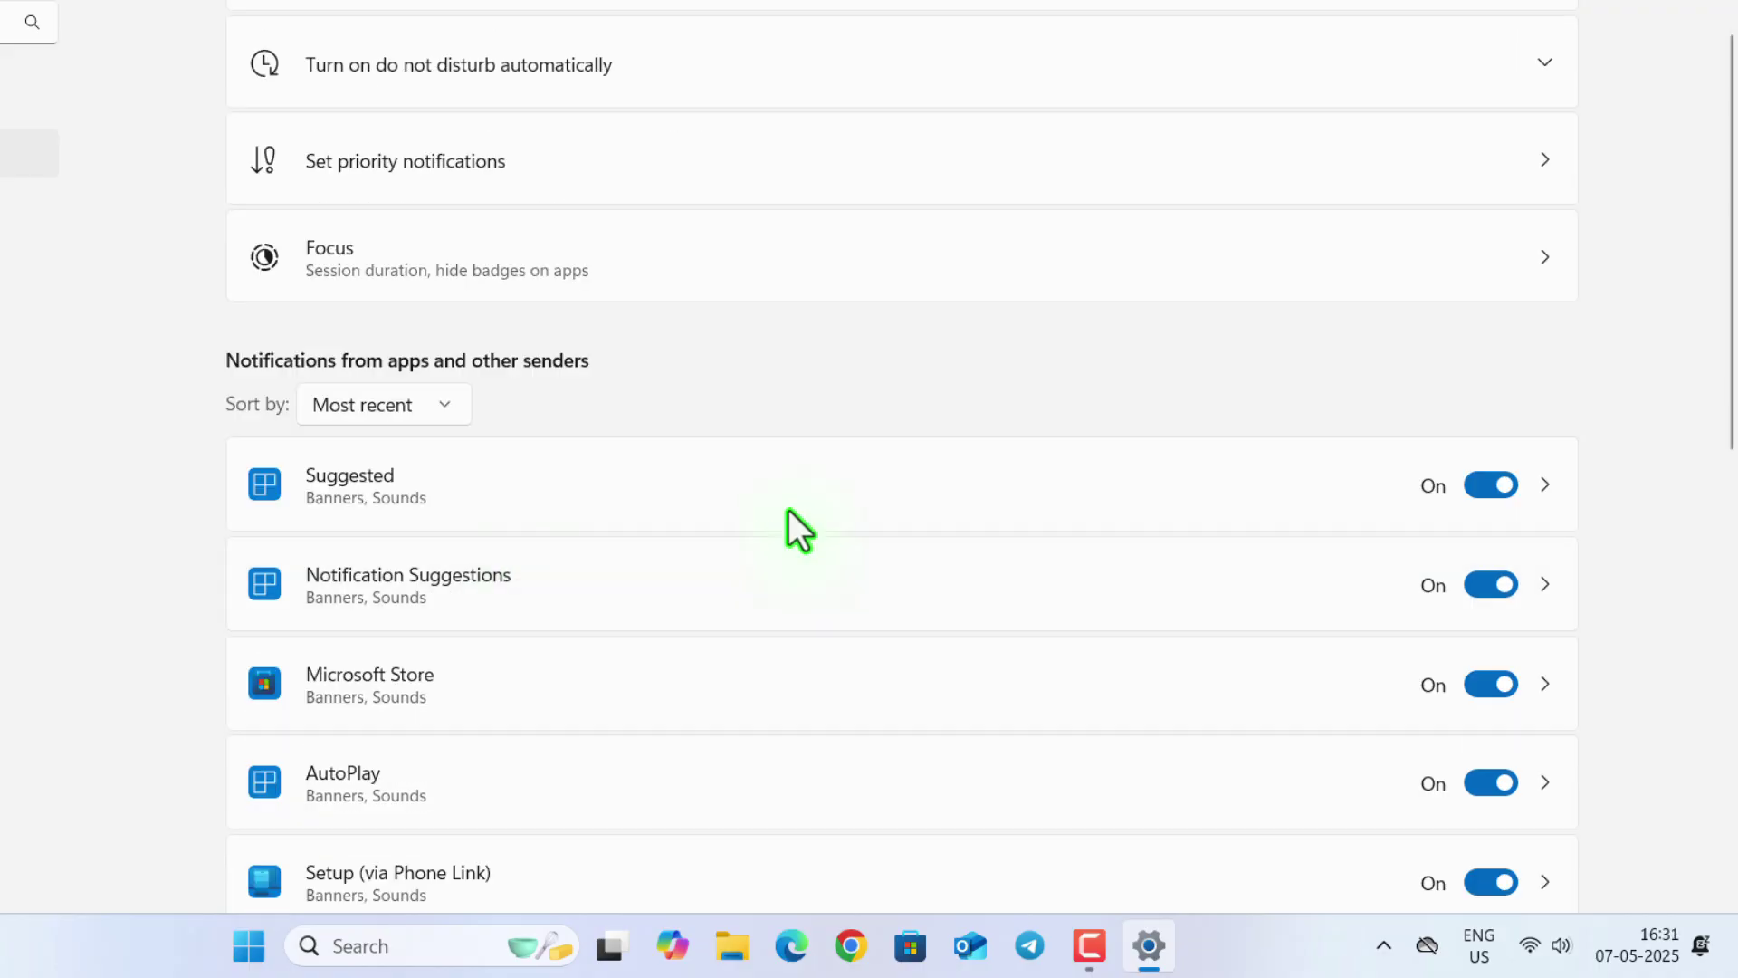
scroll(358, 573, down, 4)
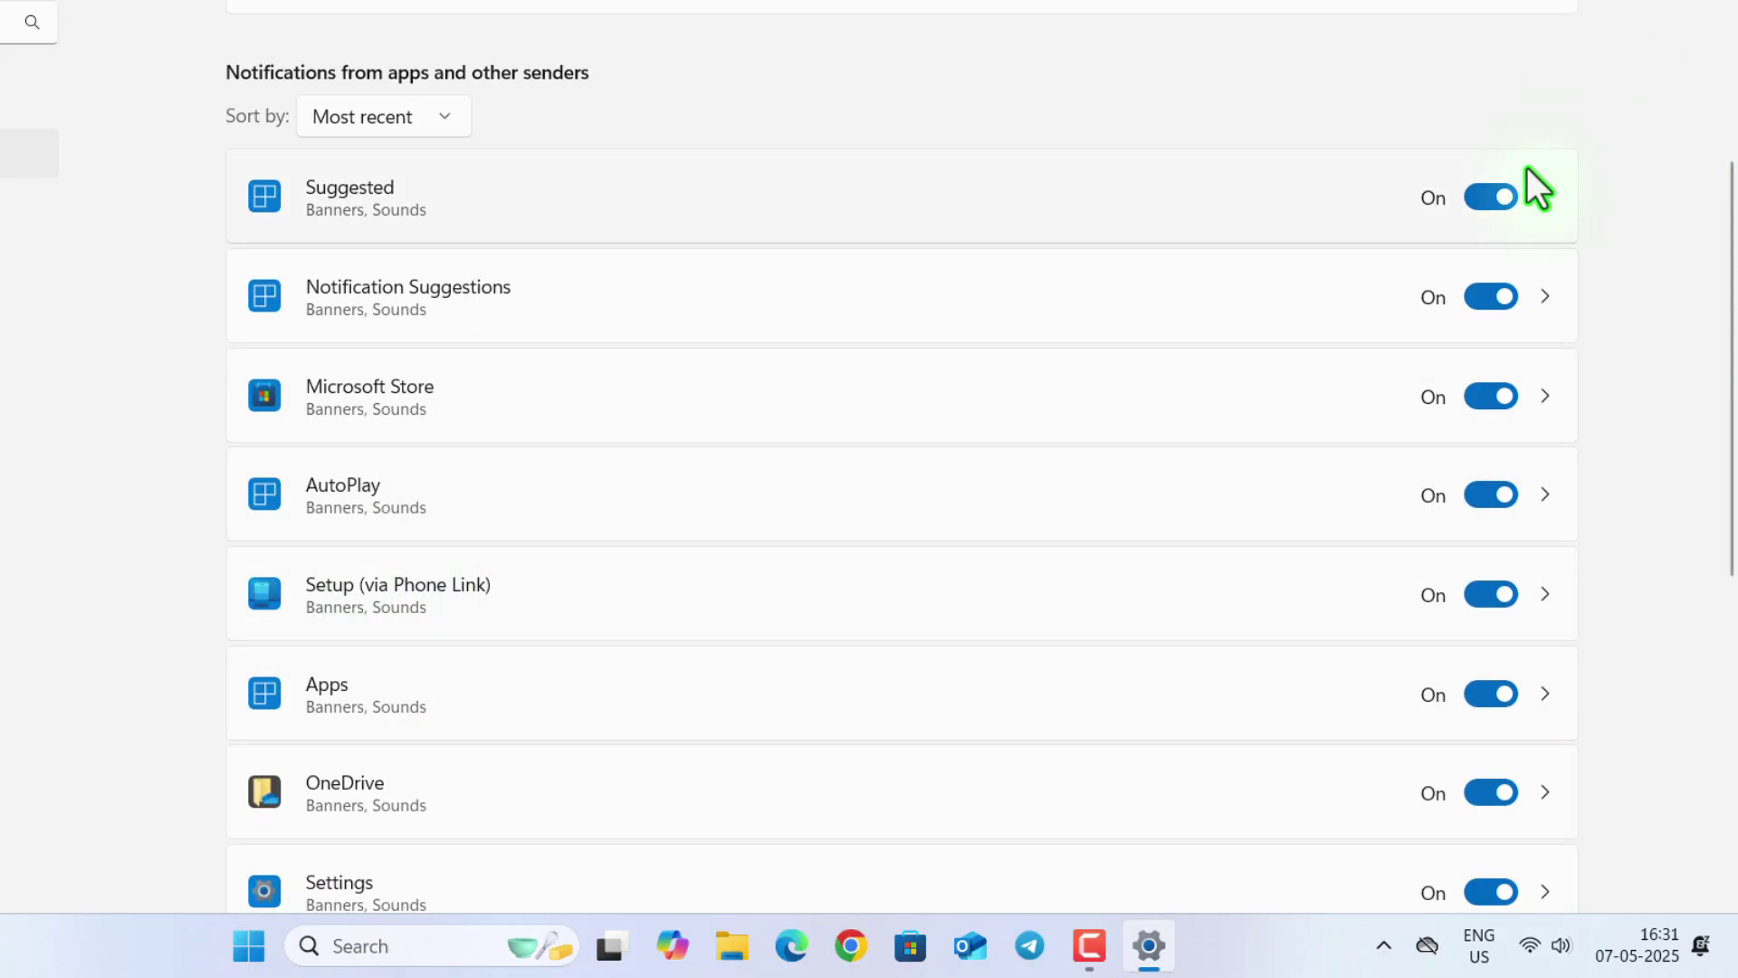
Switch off notifications from Suggested, Notification Suggestions, Microsoft Store, AutoPlay, Setup and Apps.
click(1498, 196)
click(1489, 298)
click(1498, 395)
click(1498, 495)
click(1471, 601)
scroll(1470, 601, down, 2)
click(1465, 551)
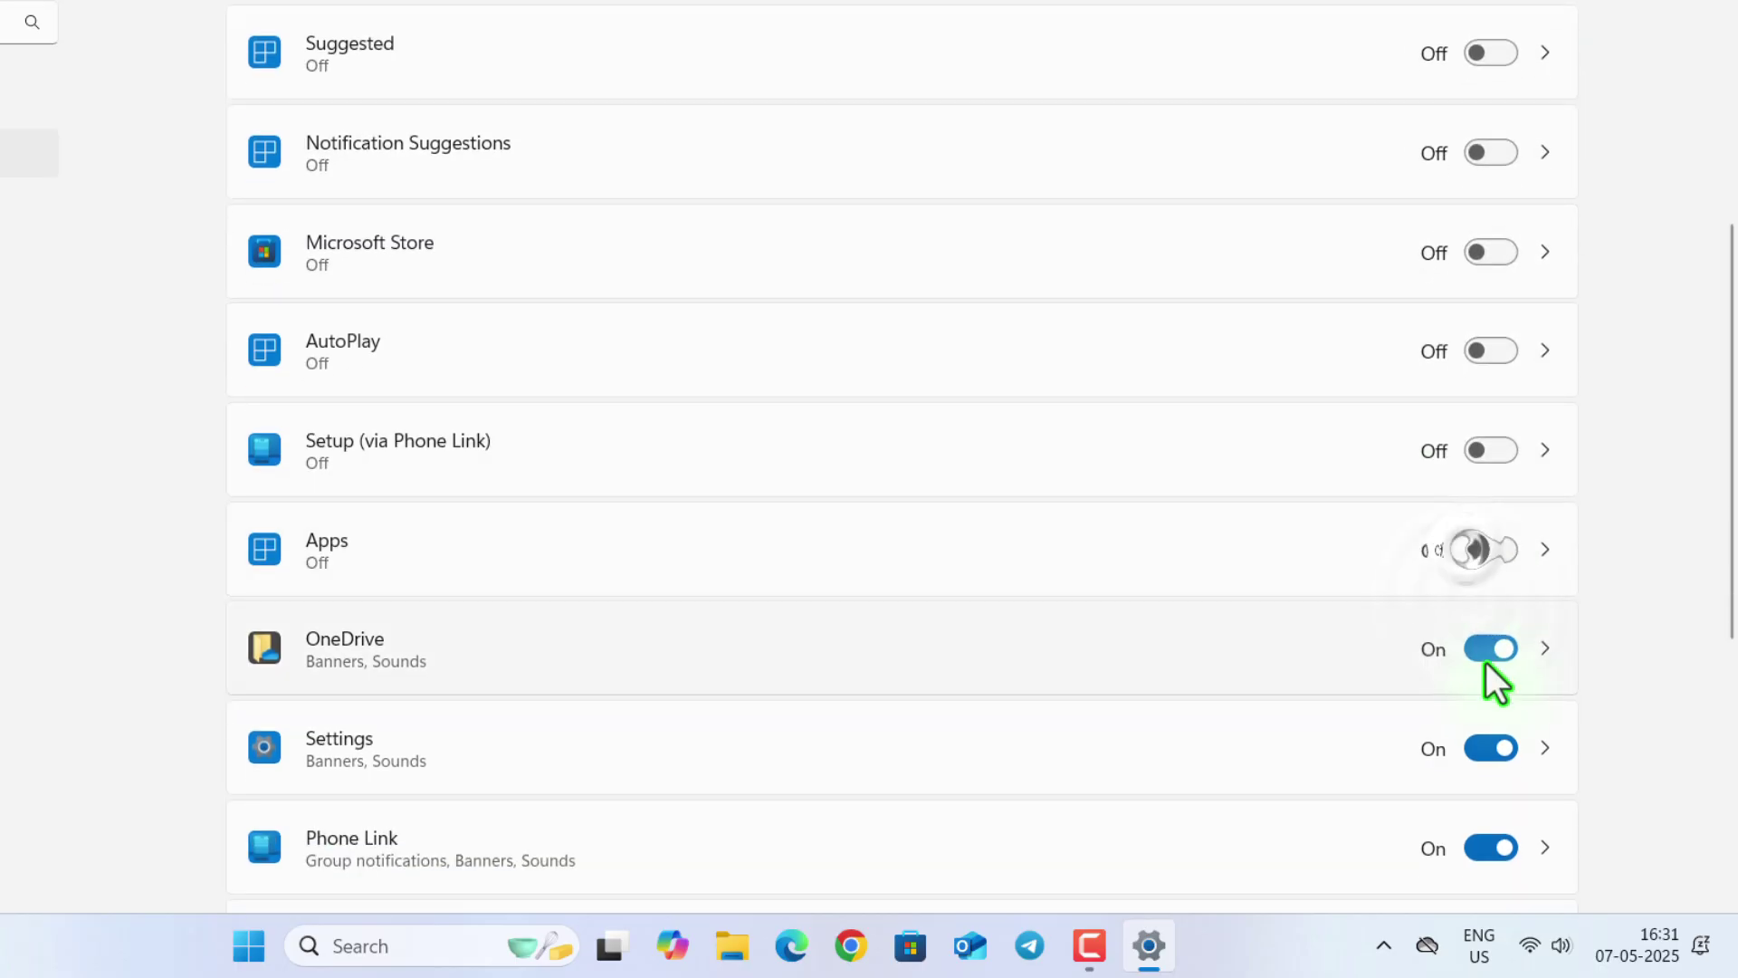
scroll(532, 451, down, 3)
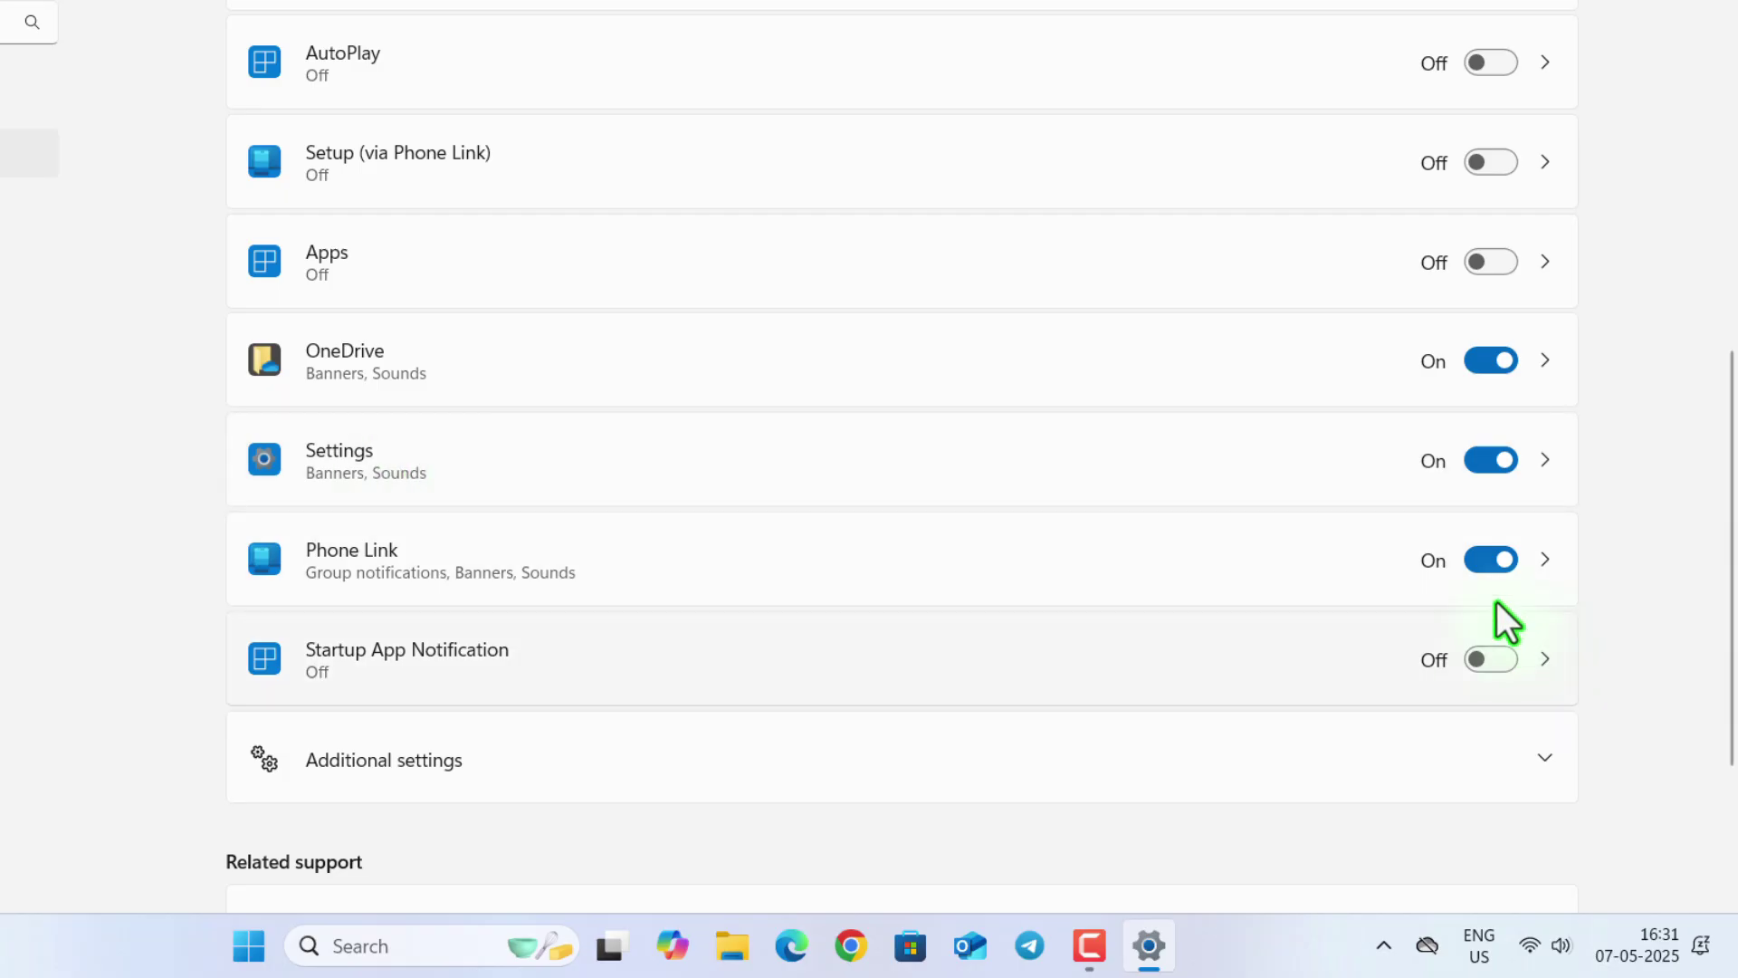
scroll(1001, 703, up, 10)
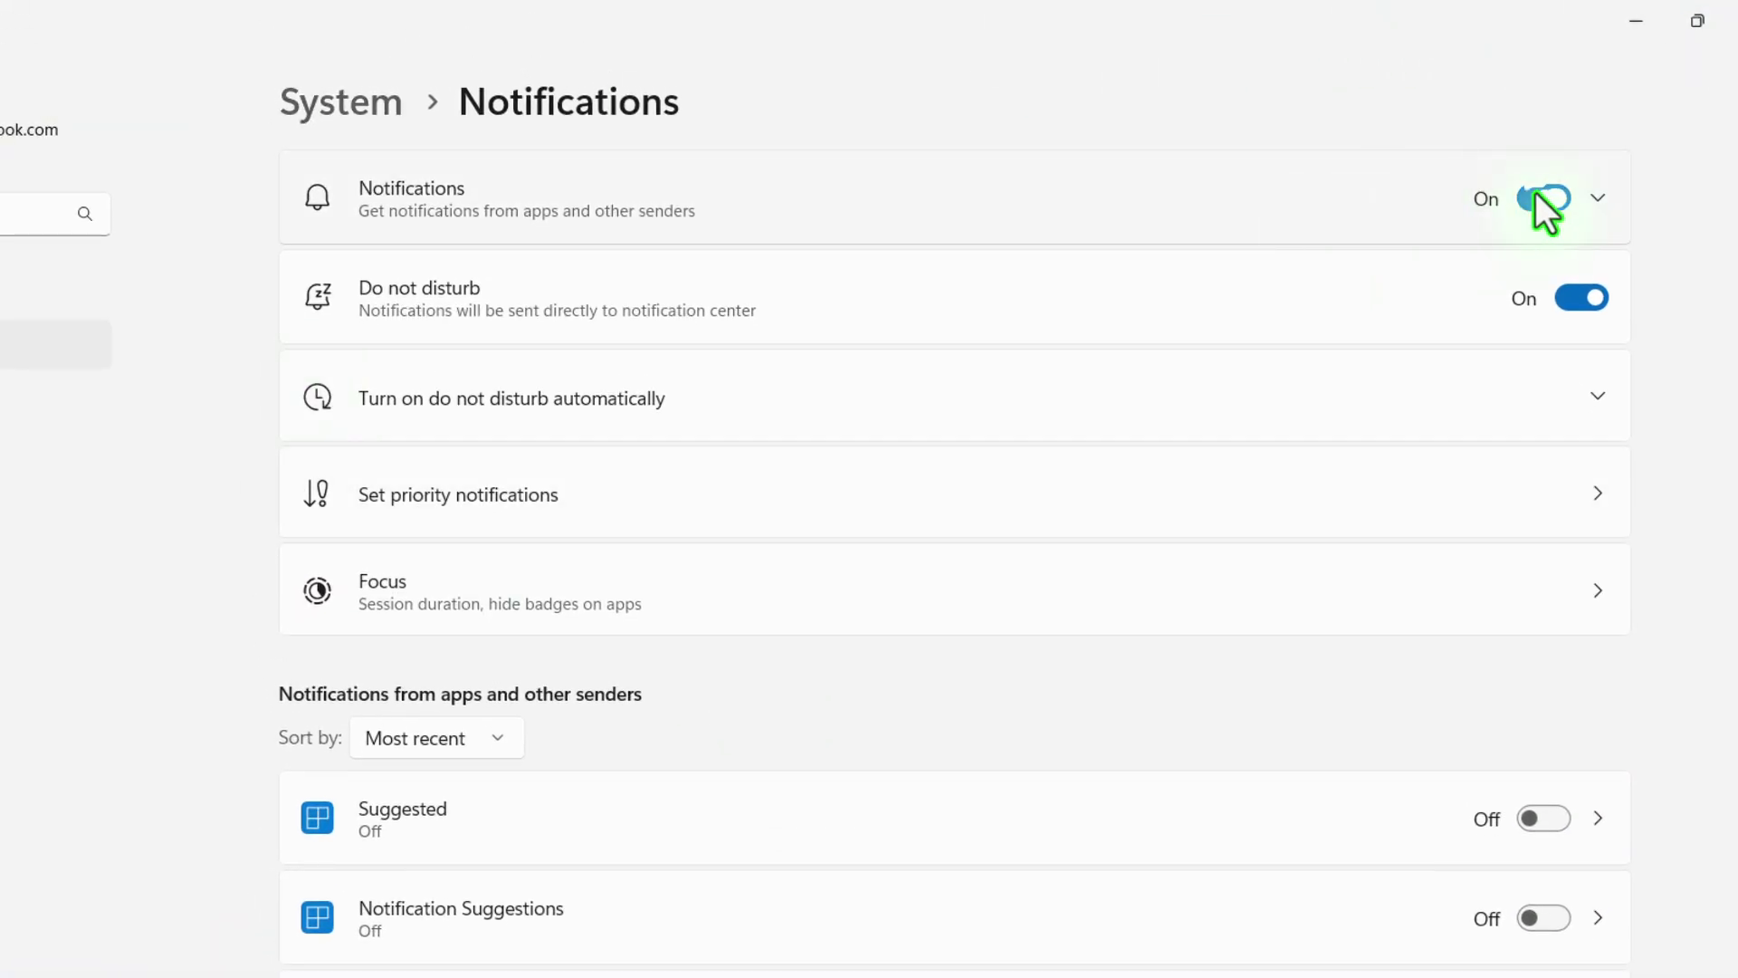
Turn the main Notifications toggle Off.
click(1539, 197)
scroll(1327, 761, down, 8)
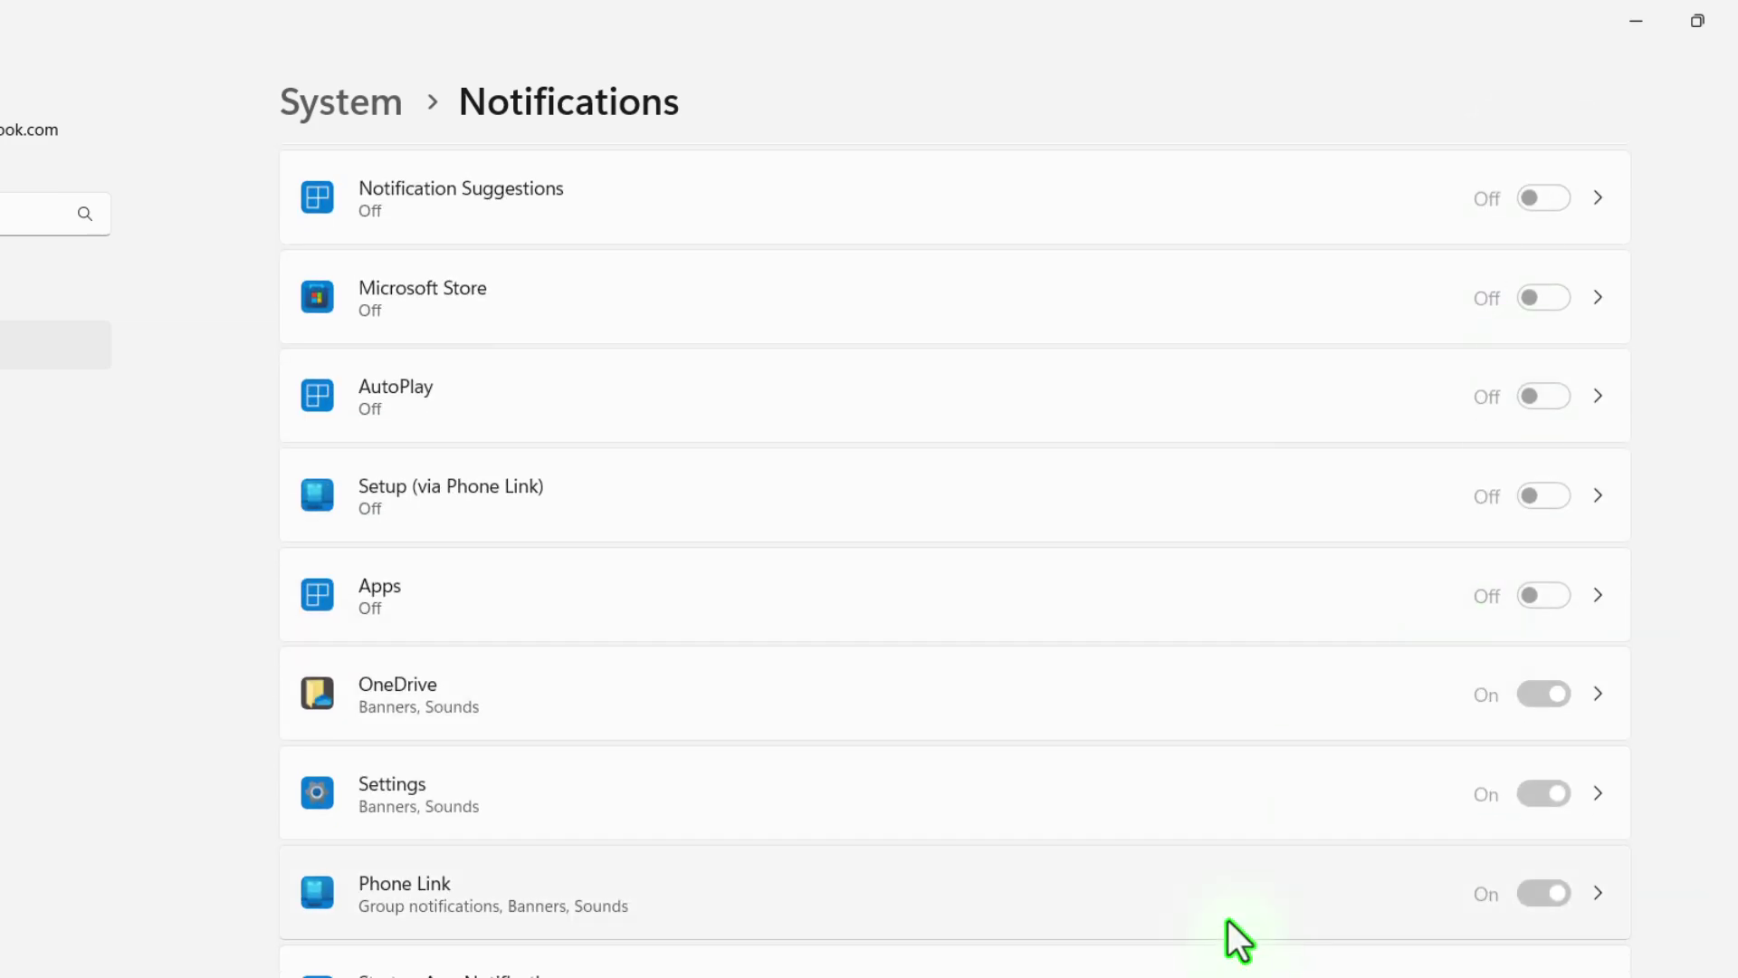
scroll(1339, 546, up, 8)
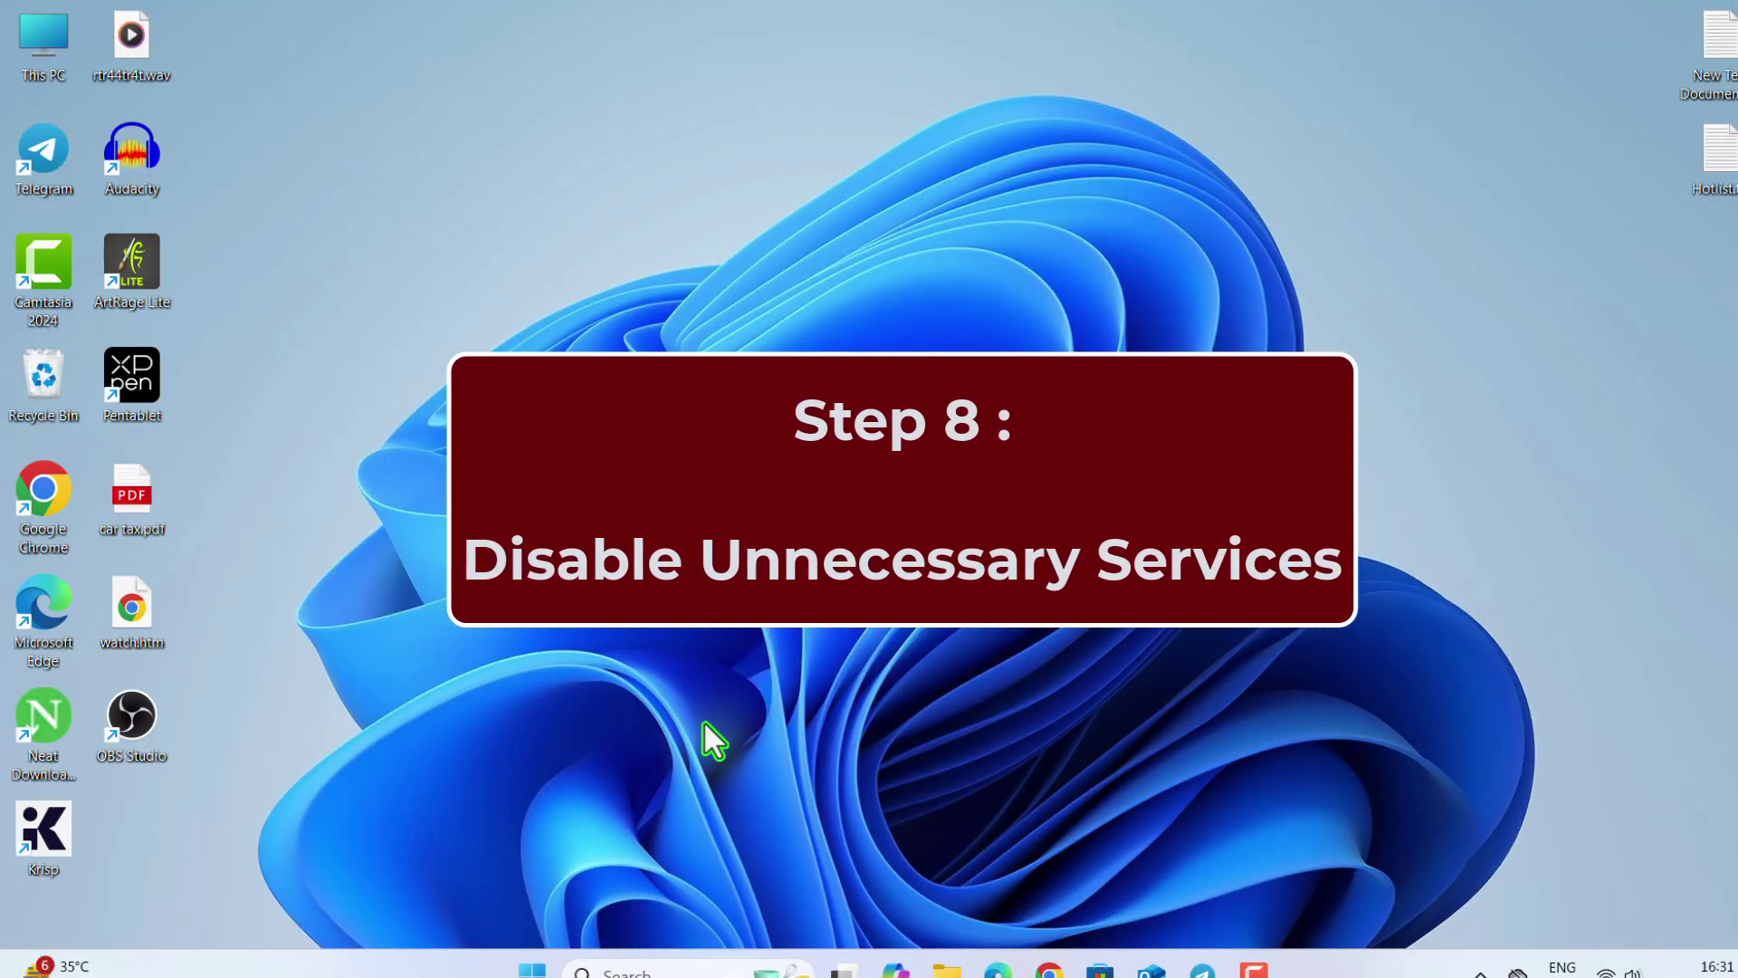
Find Run through taskbar search and launch services.msc to open the Services console.
key(super+r)
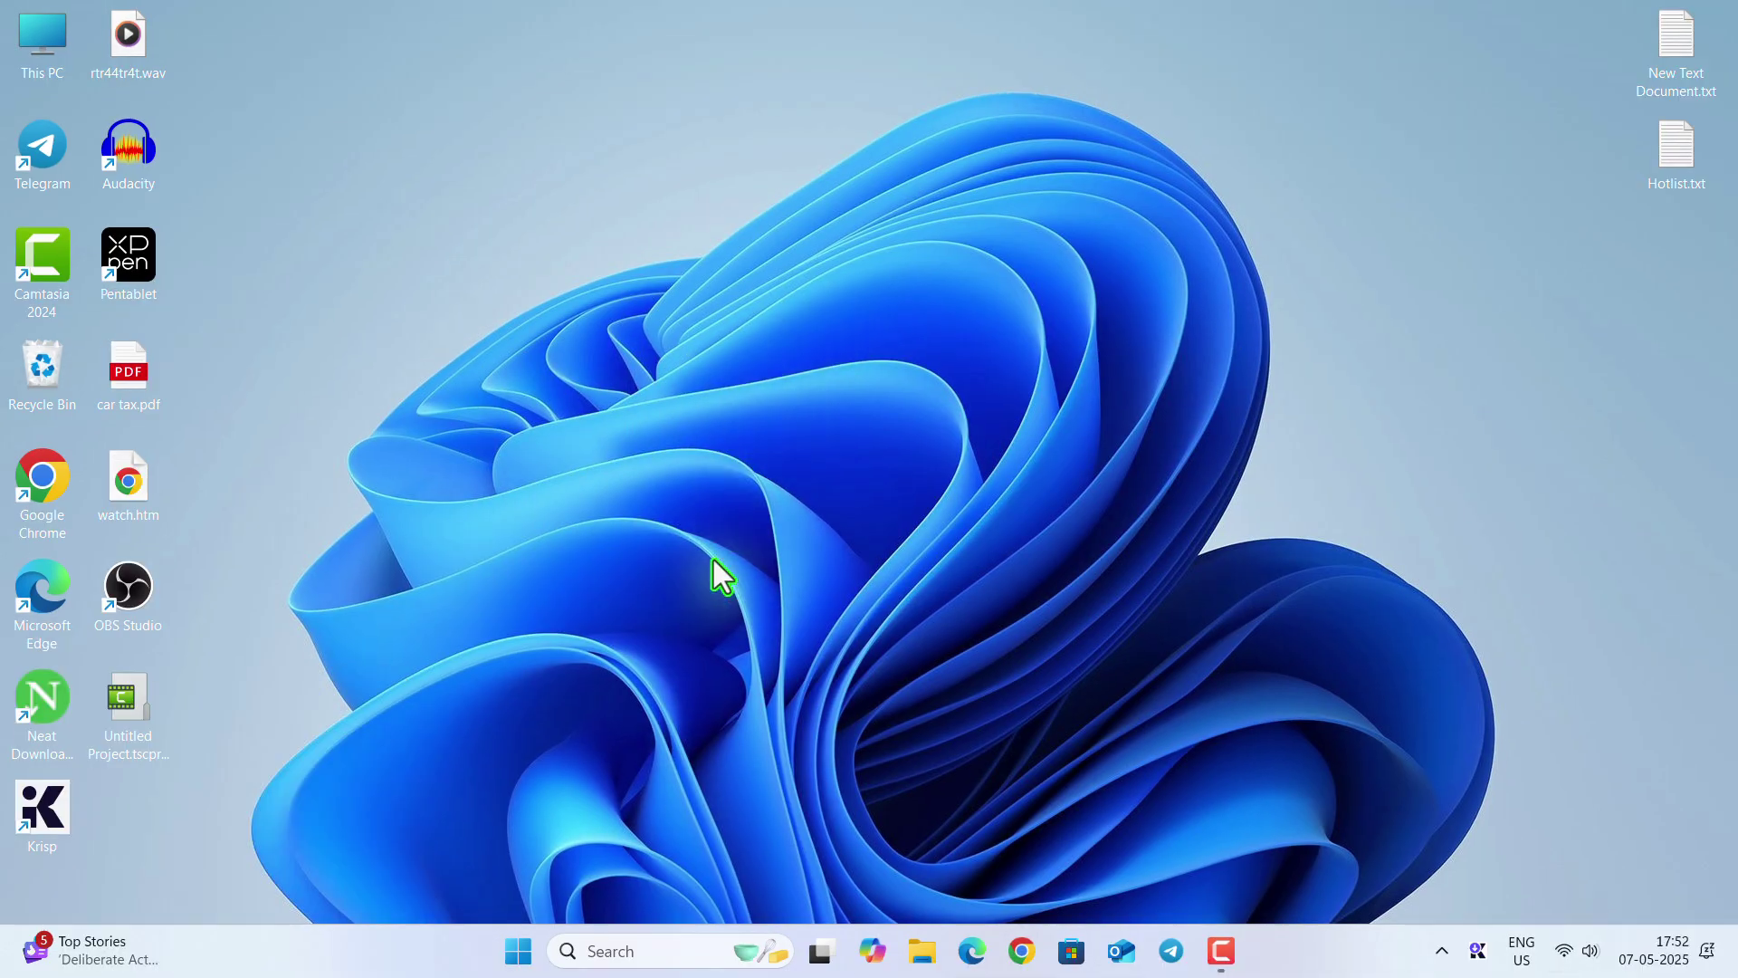
click(623, 949)
text(run)
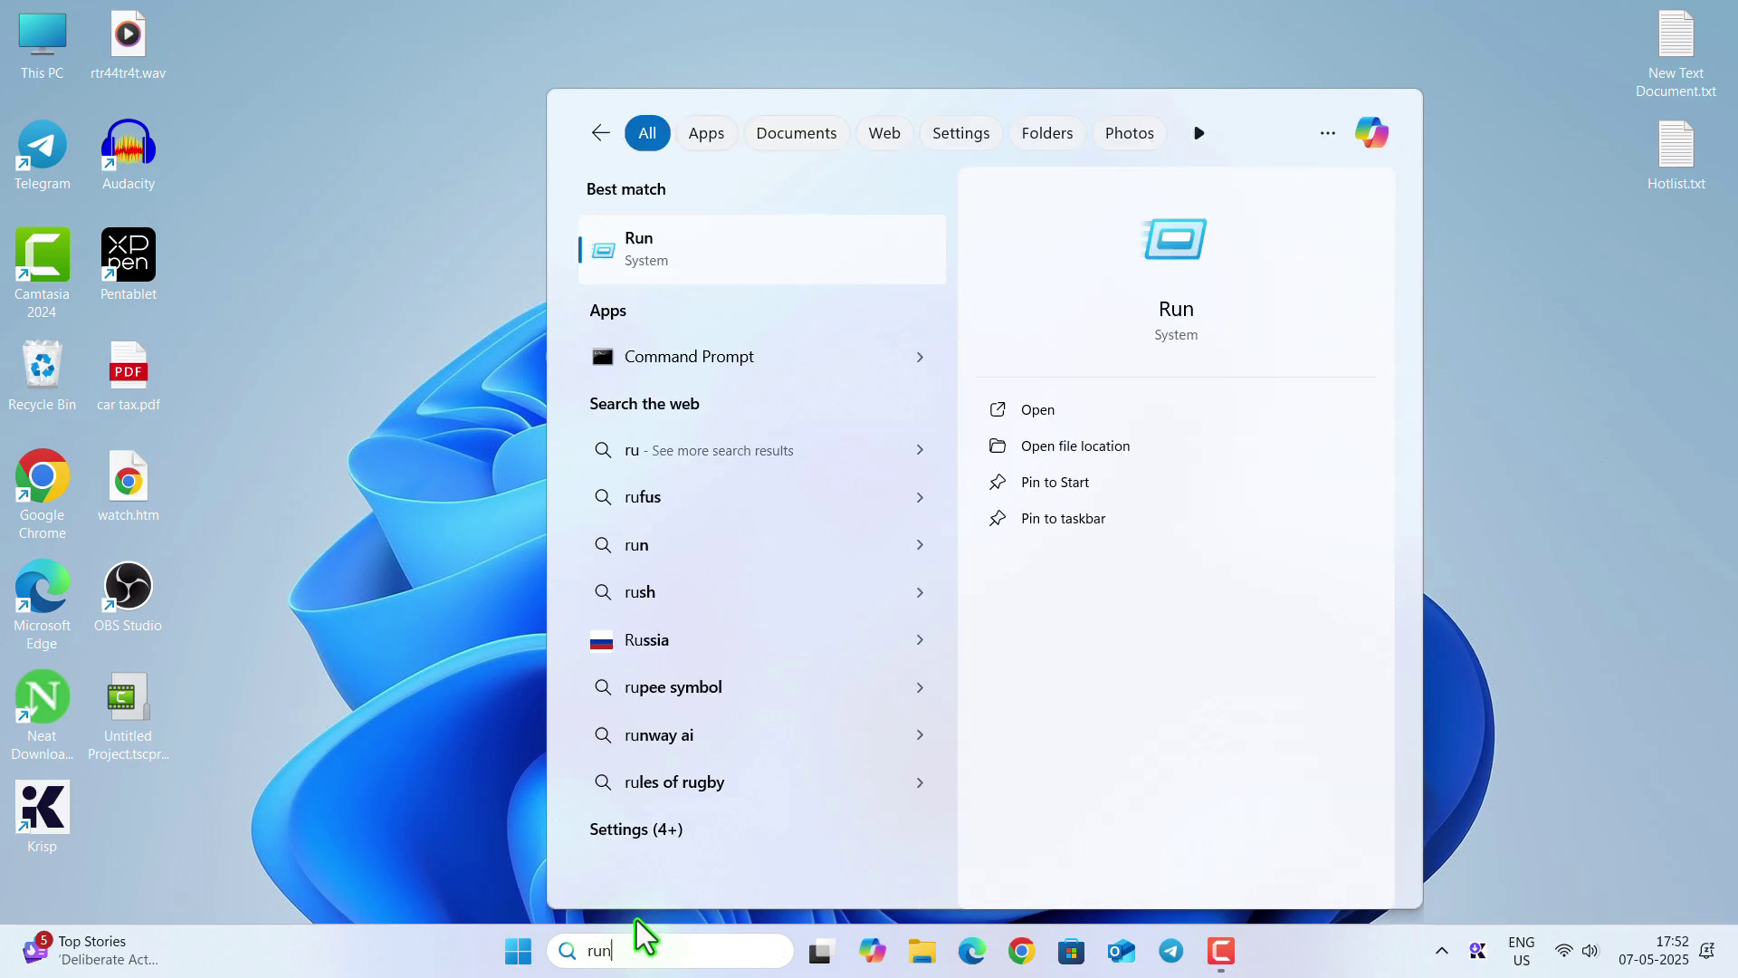
click(701, 245)
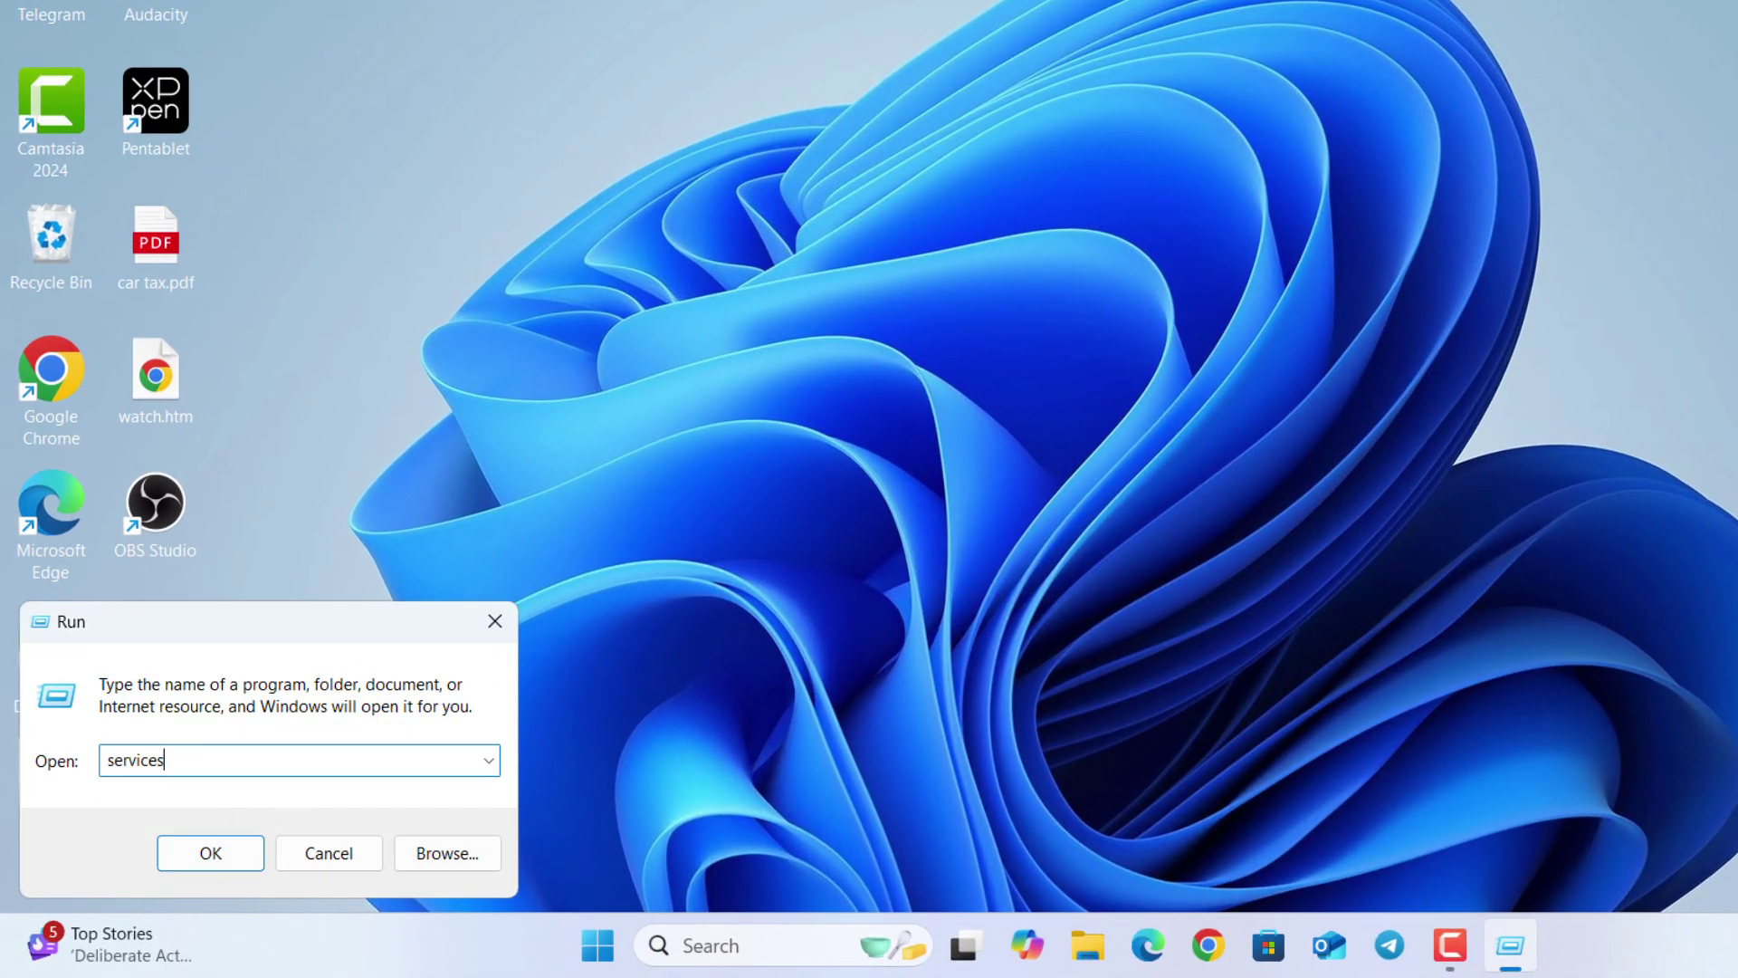
text(services.msc)
key(Return)
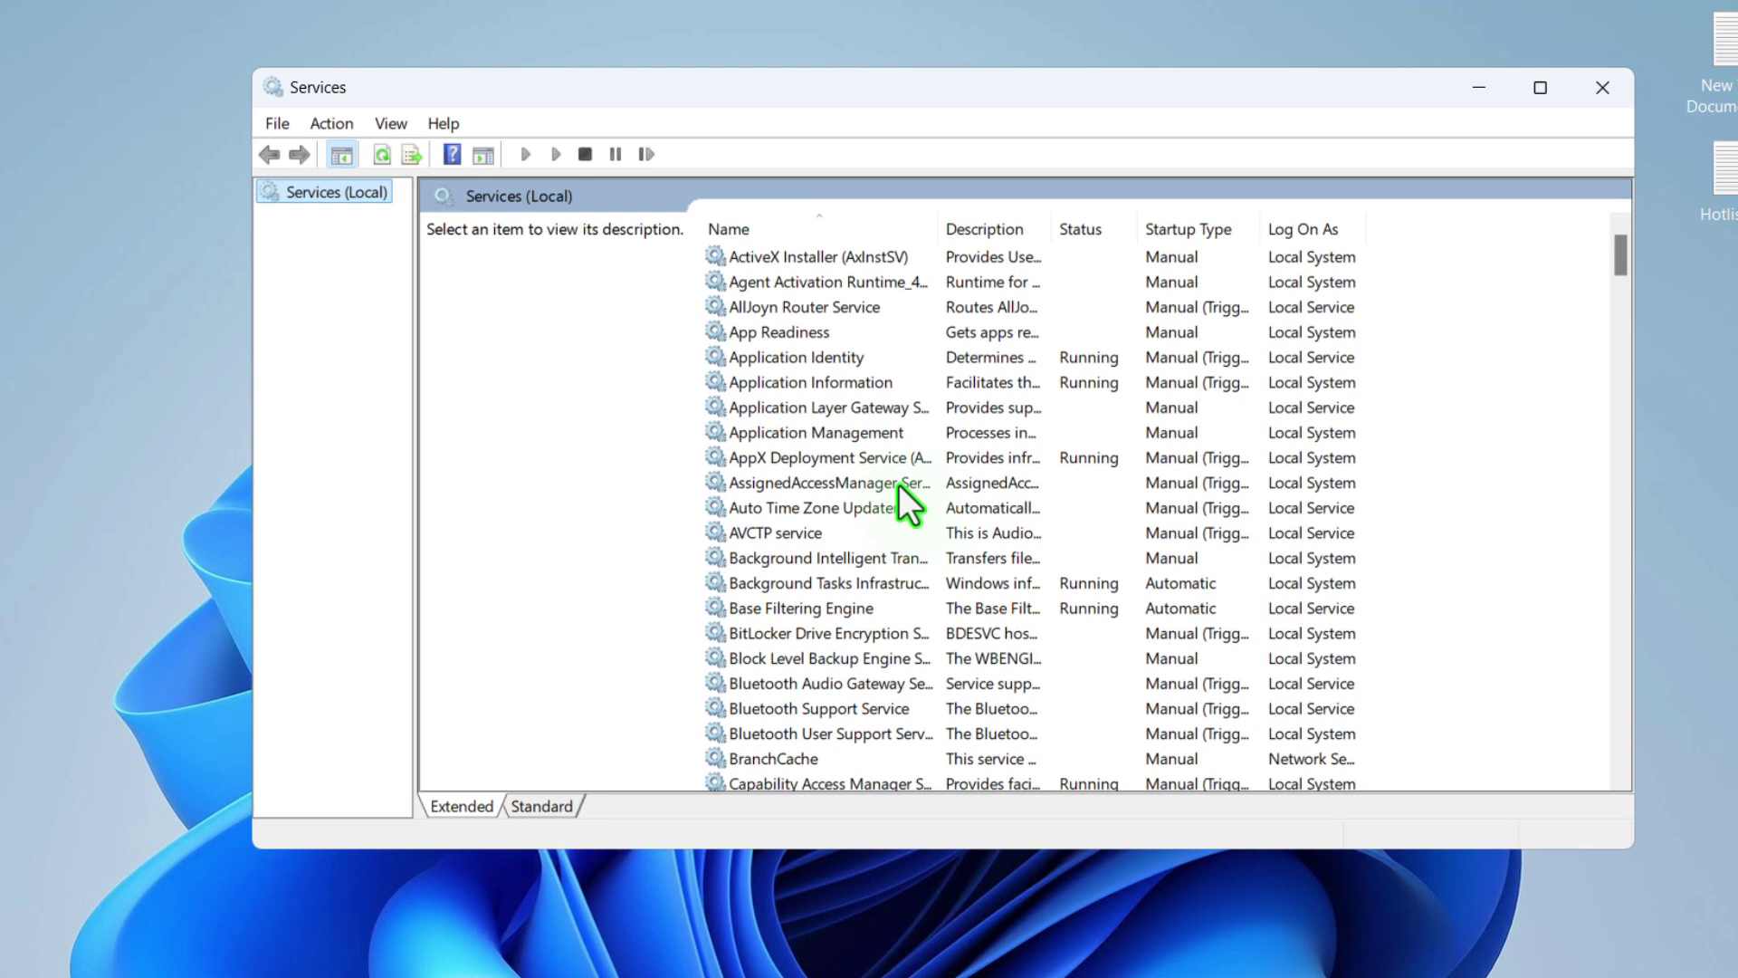
Inspect Downloaded Maps Manager's startup type in its properties, leaving it unchanged.
scroll(896, 506, down, 11)
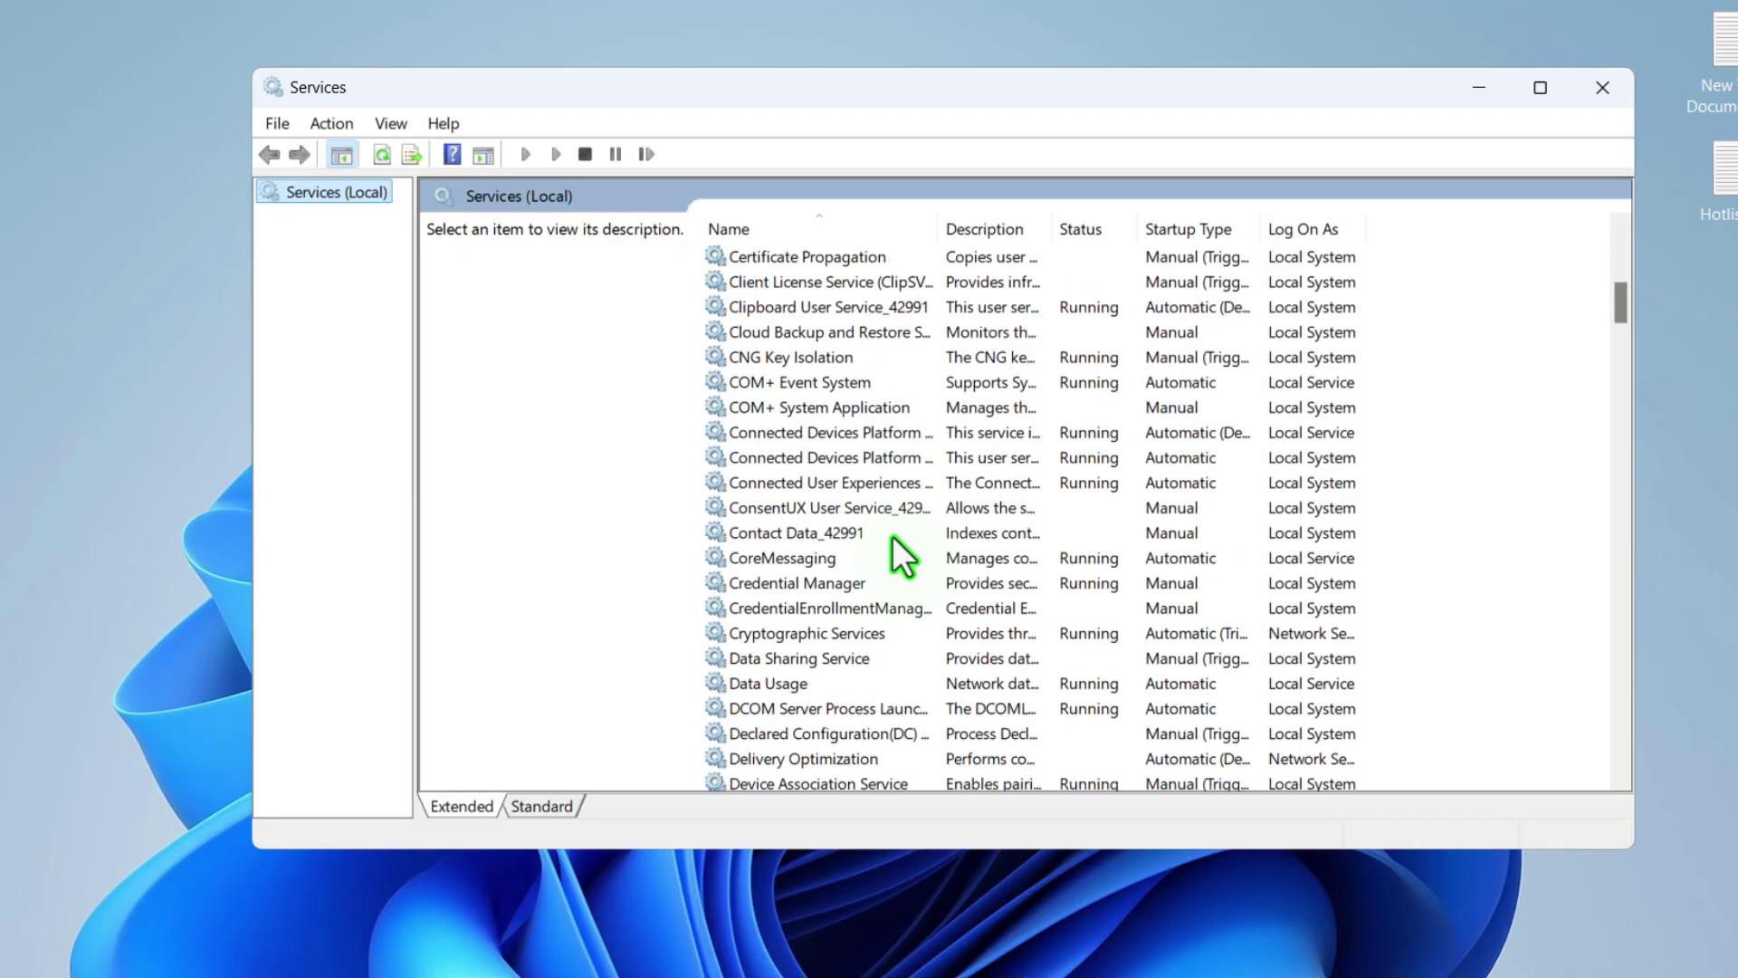
scroll(893, 535, down, 6)
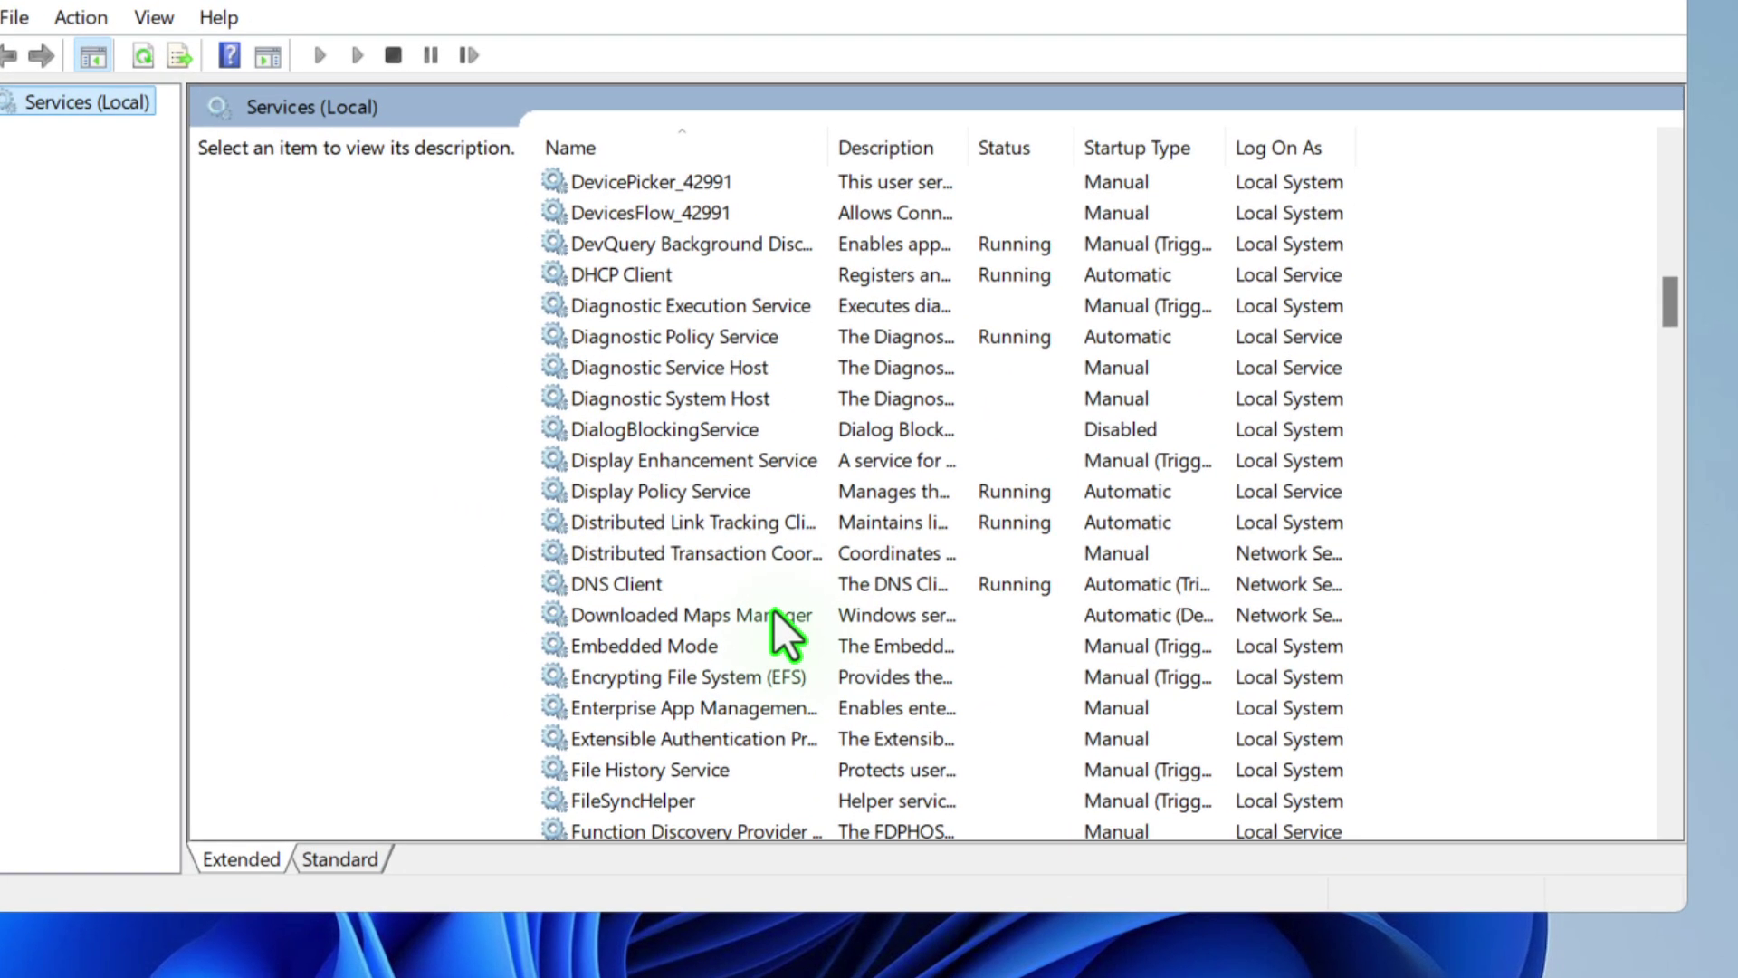
click(889, 603)
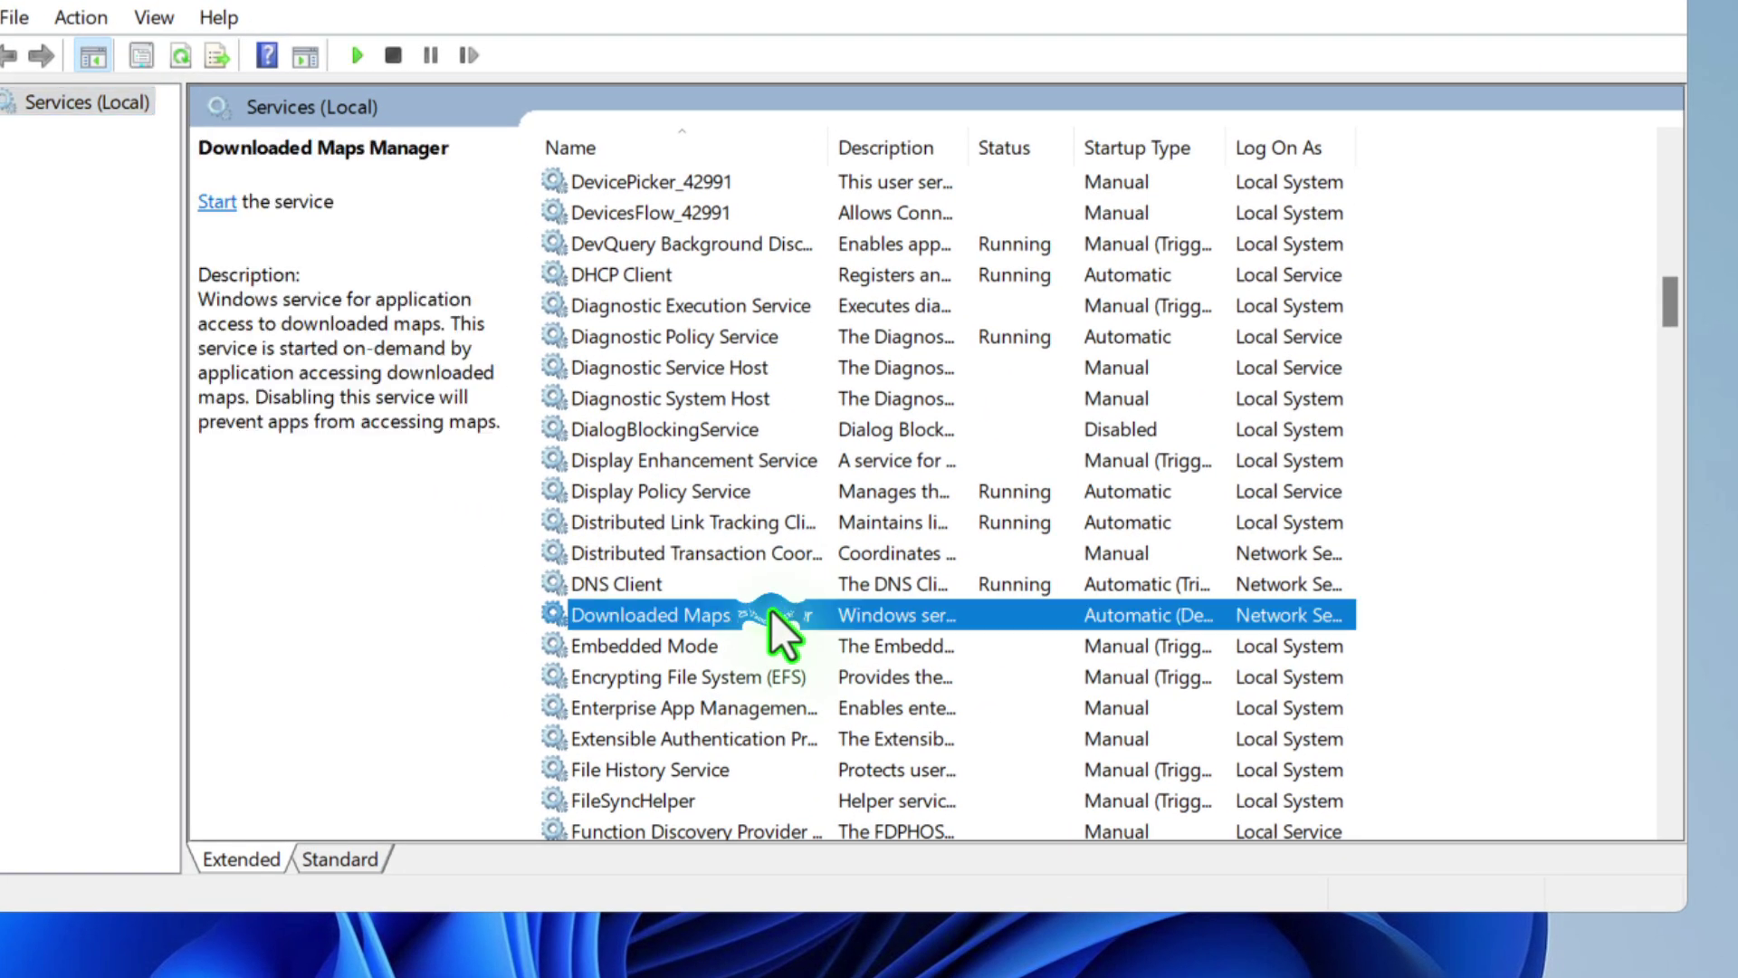
right_click(889, 602)
click(874, 926)
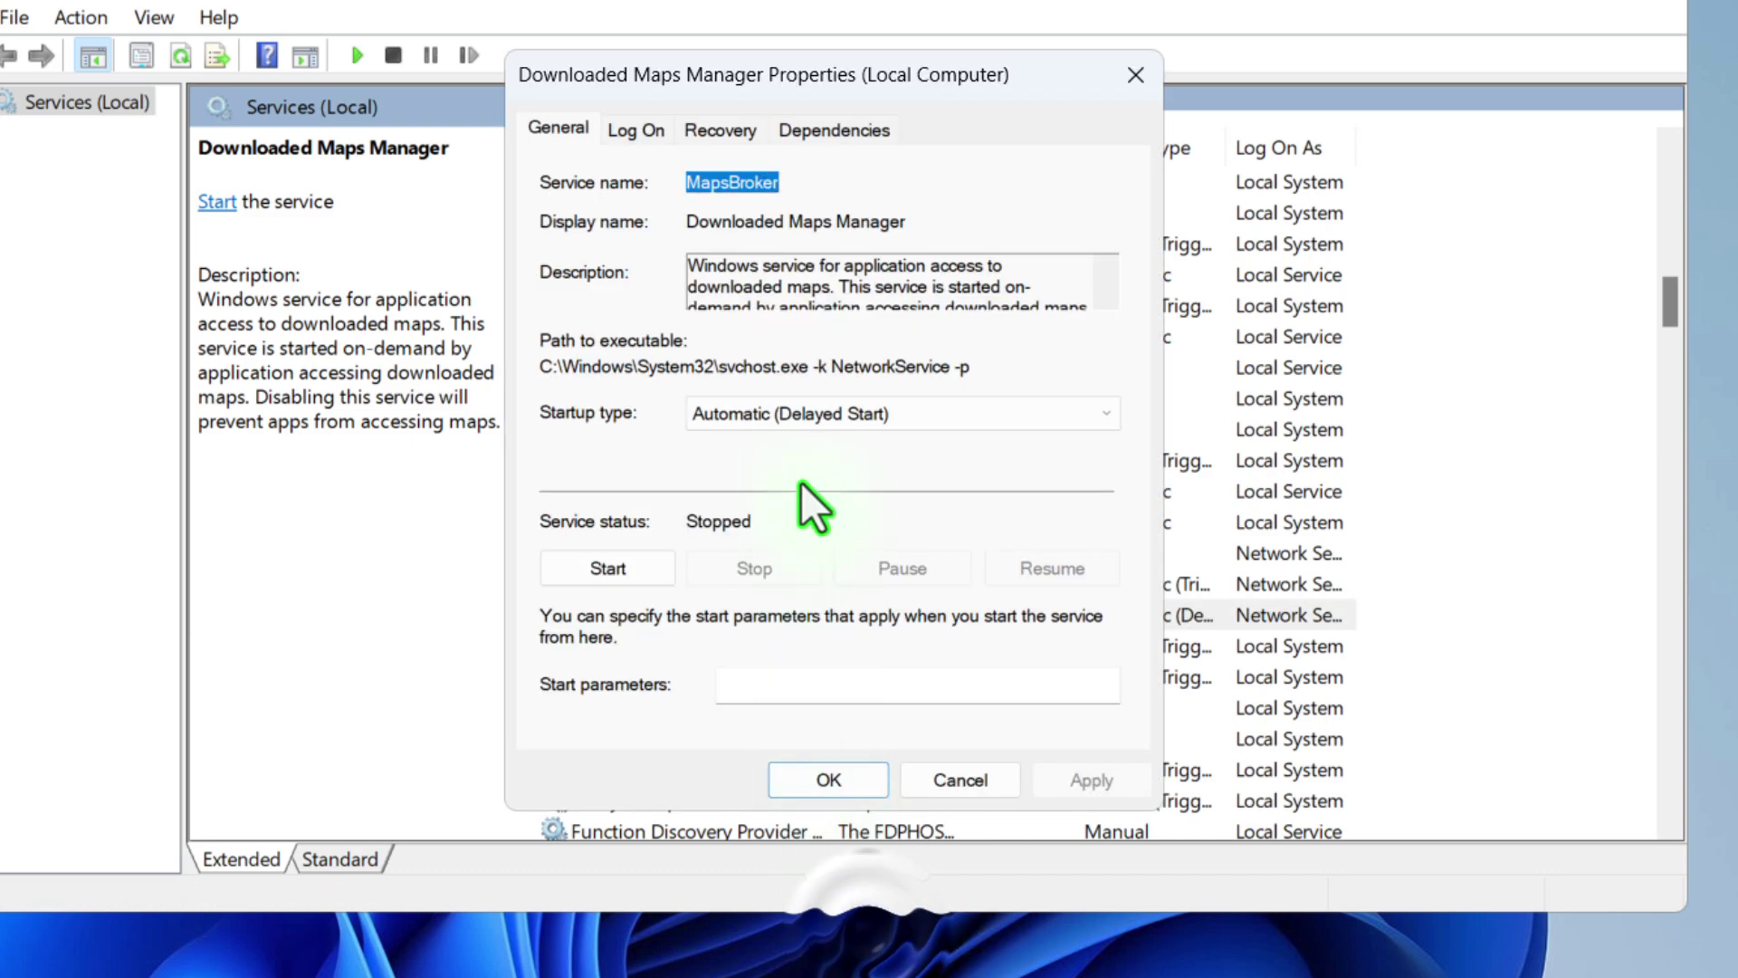
click(802, 413)
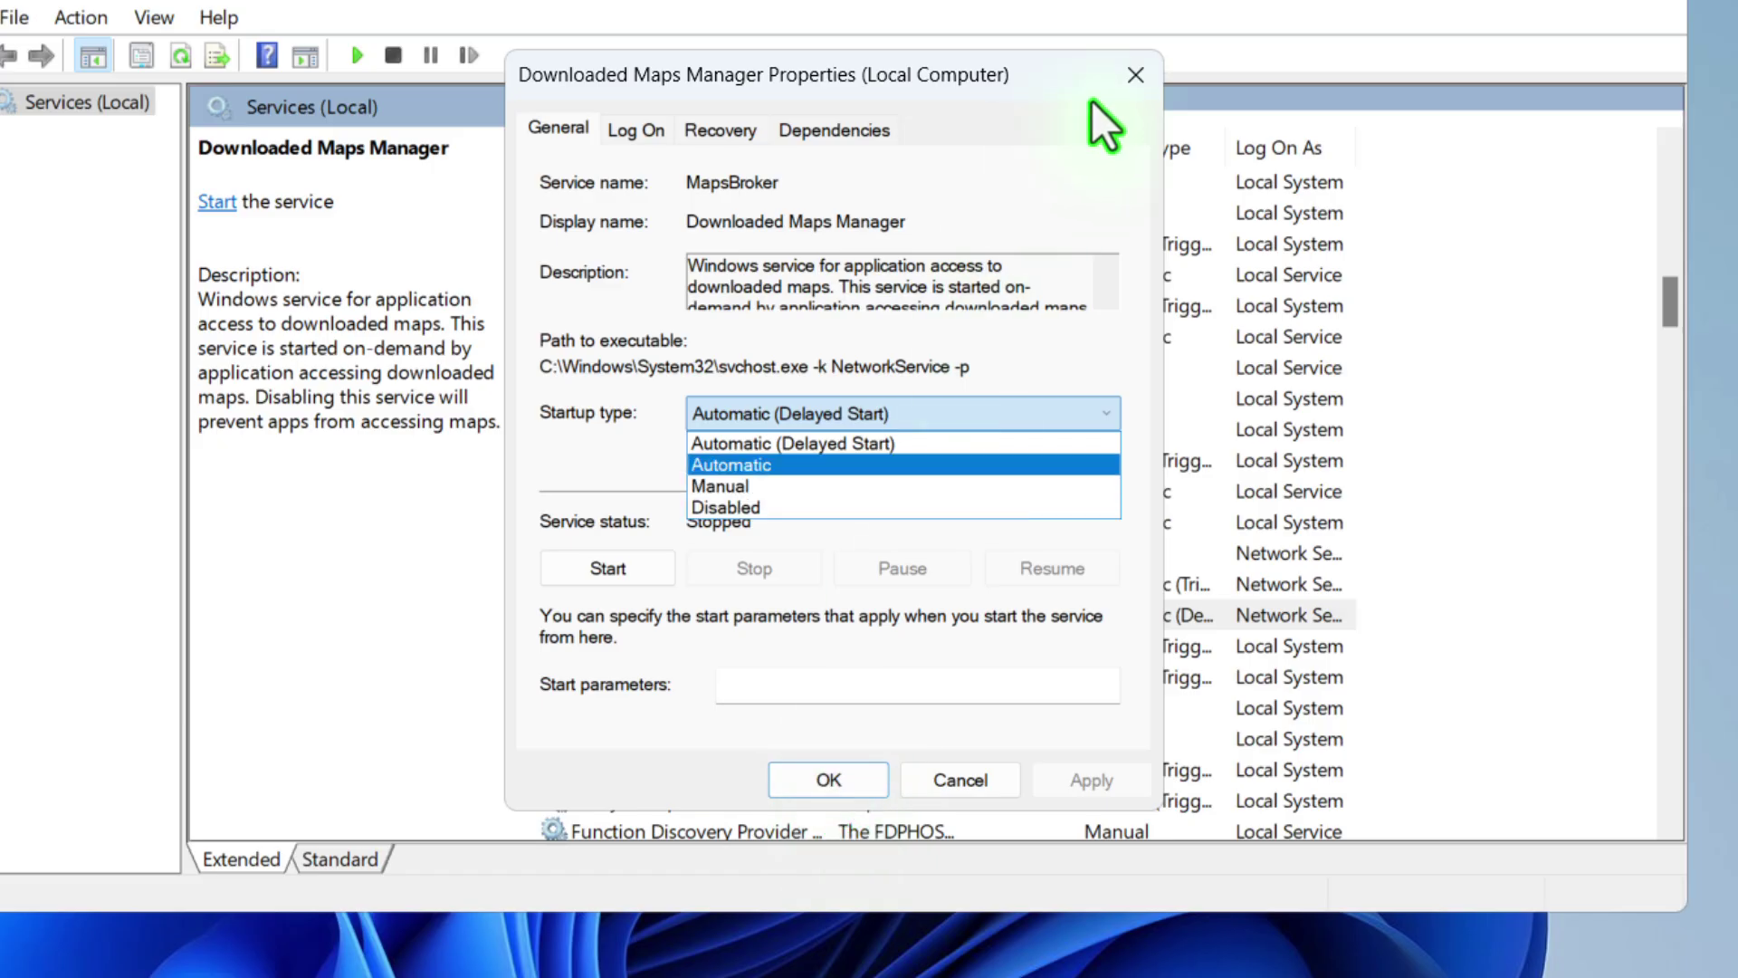
click(1133, 69)
click(1133, 68)
Set the Geolocation Service startup type to Disabled and apply it.
scroll(737, 703, down, 4)
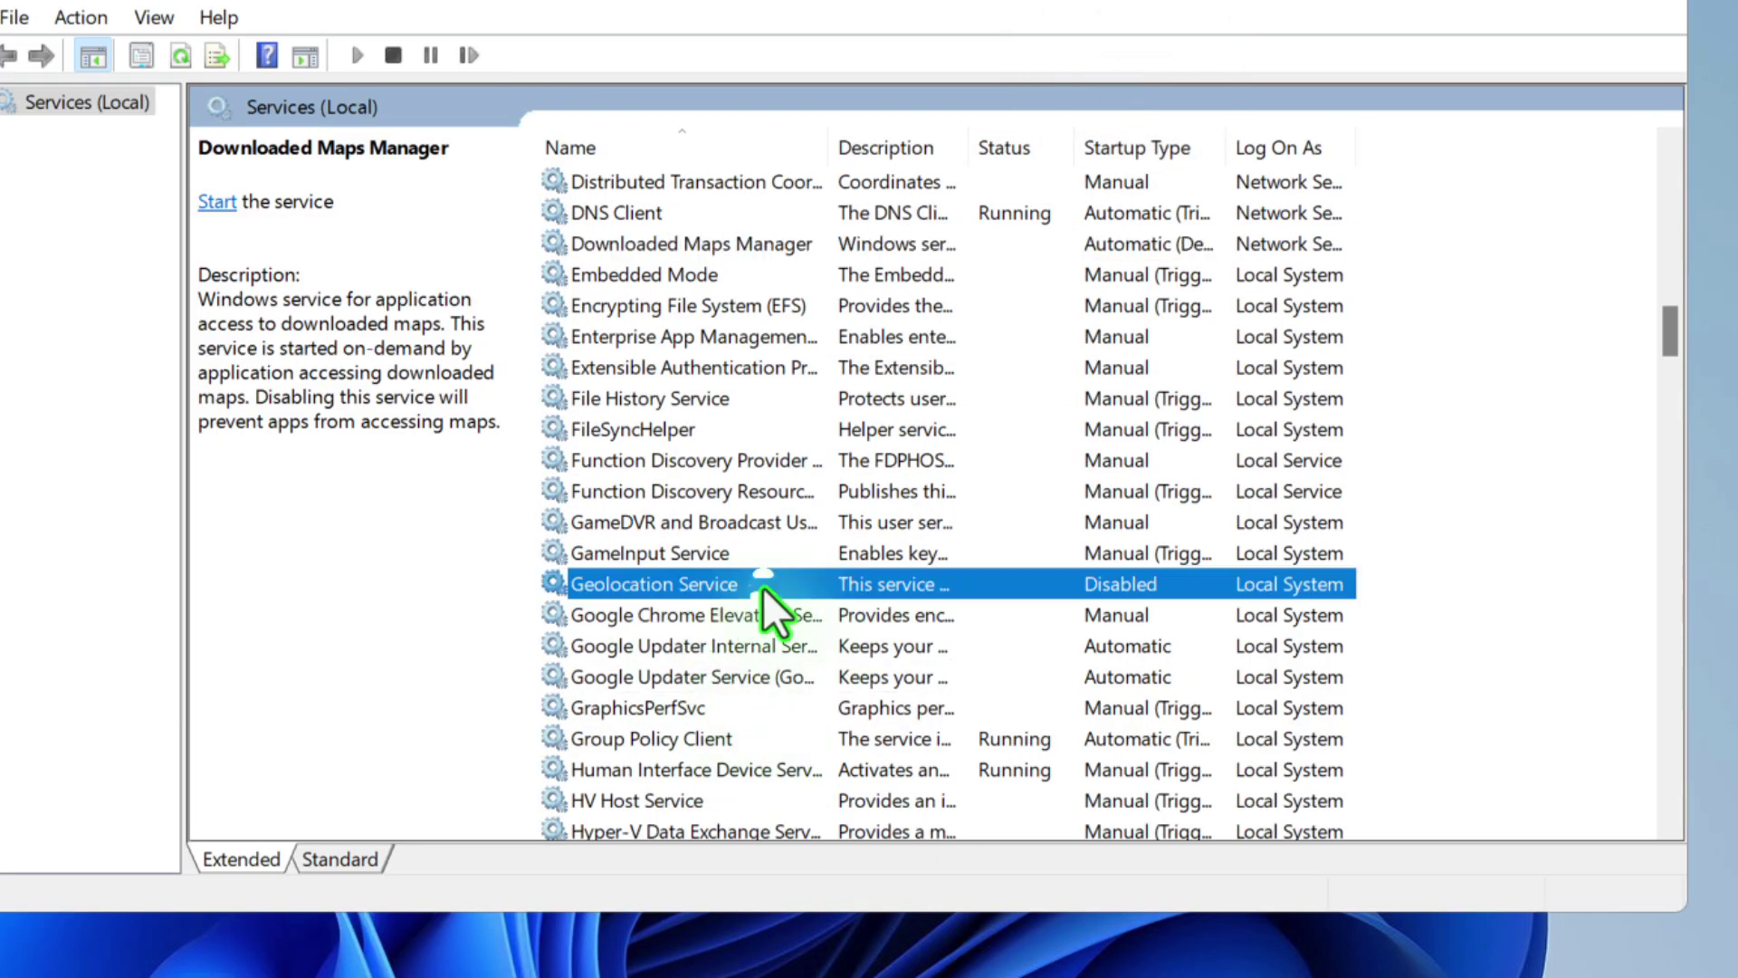
right_click(823, 593)
click(925, 901)
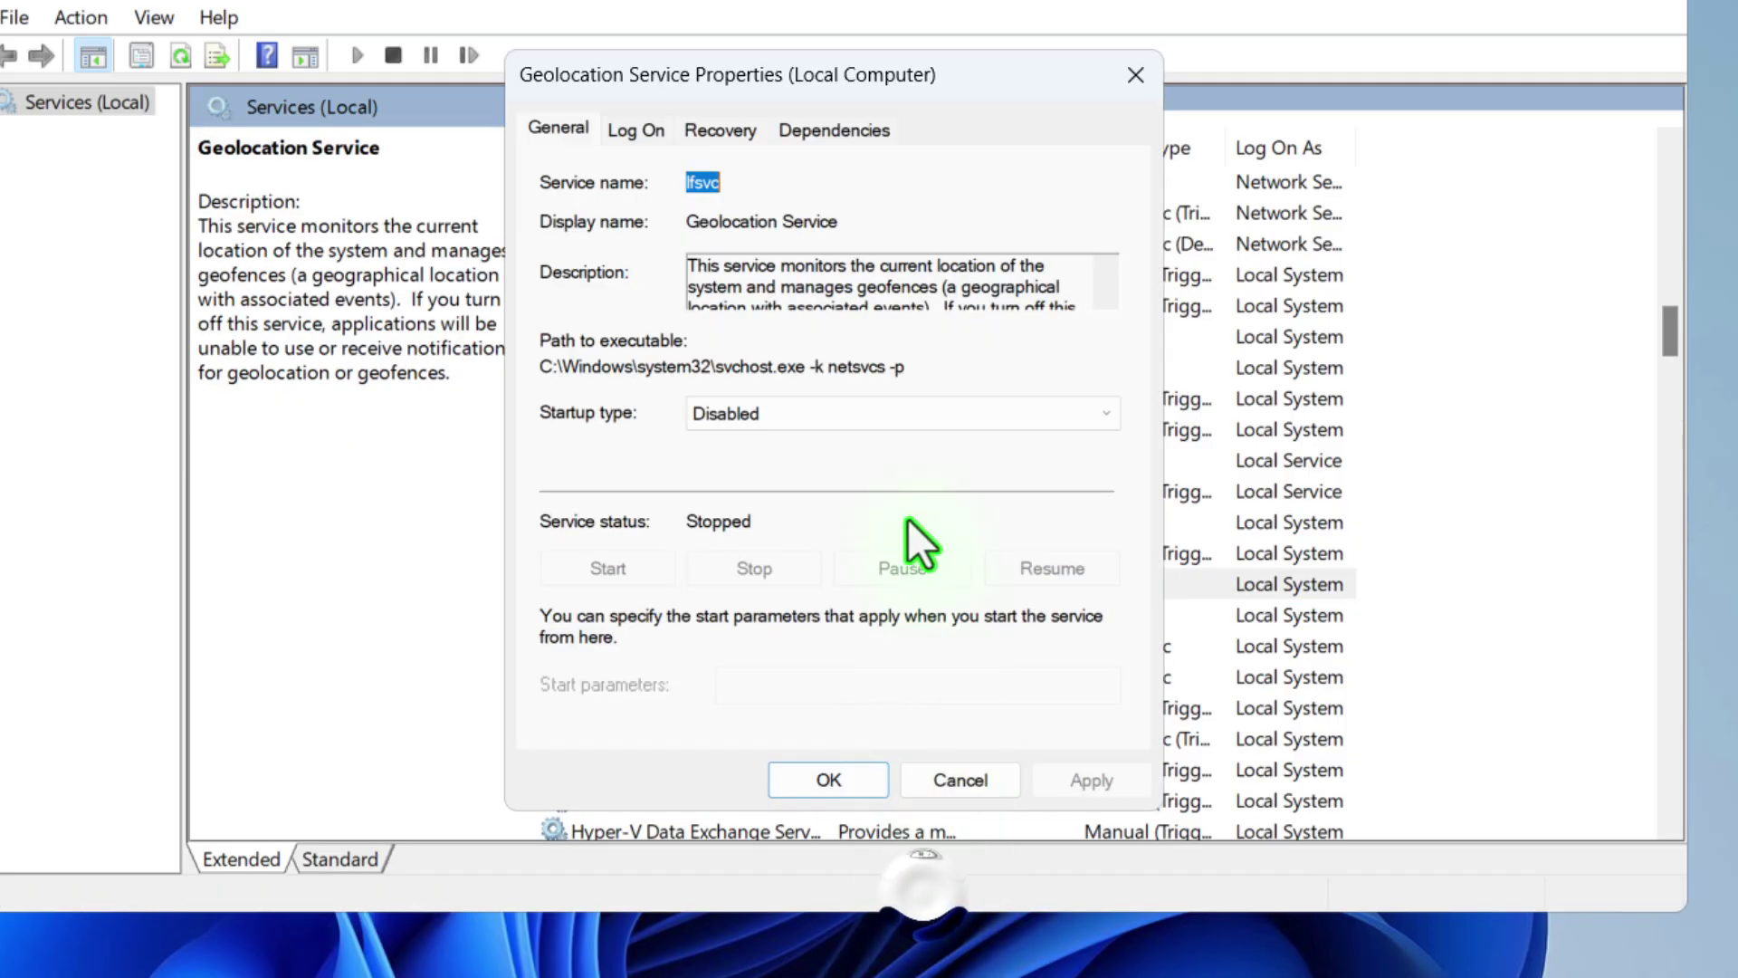
click(855, 419)
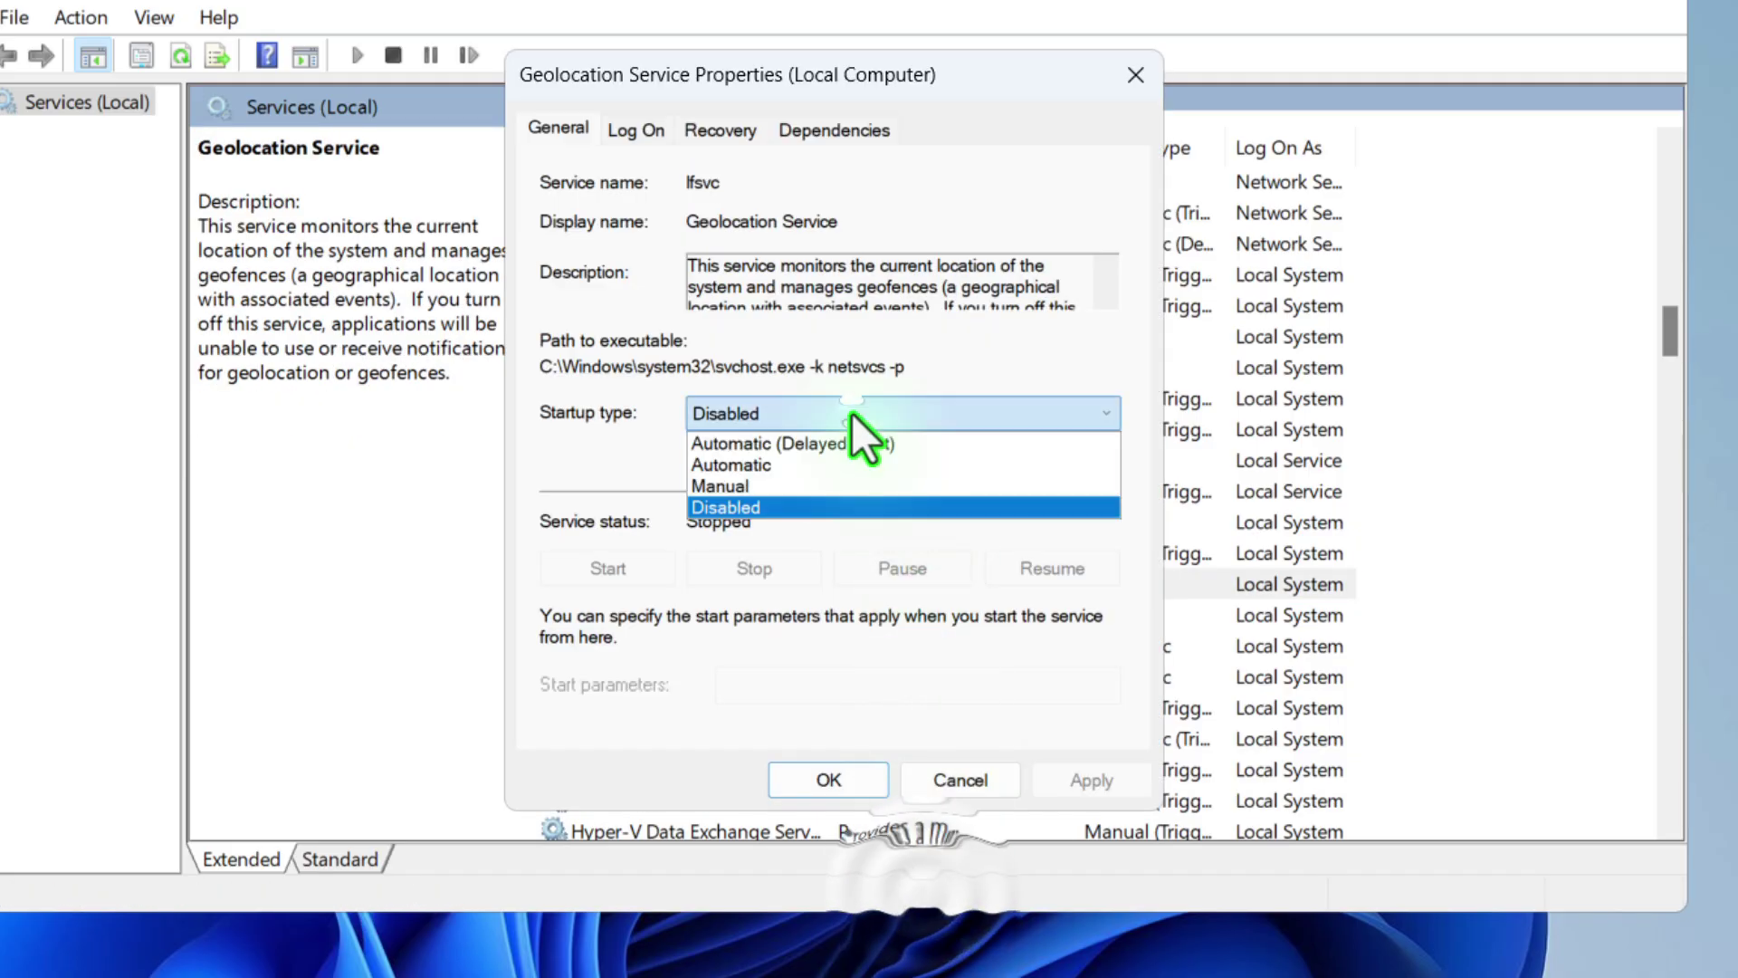
click(940, 505)
click(1085, 778)
click(854, 782)
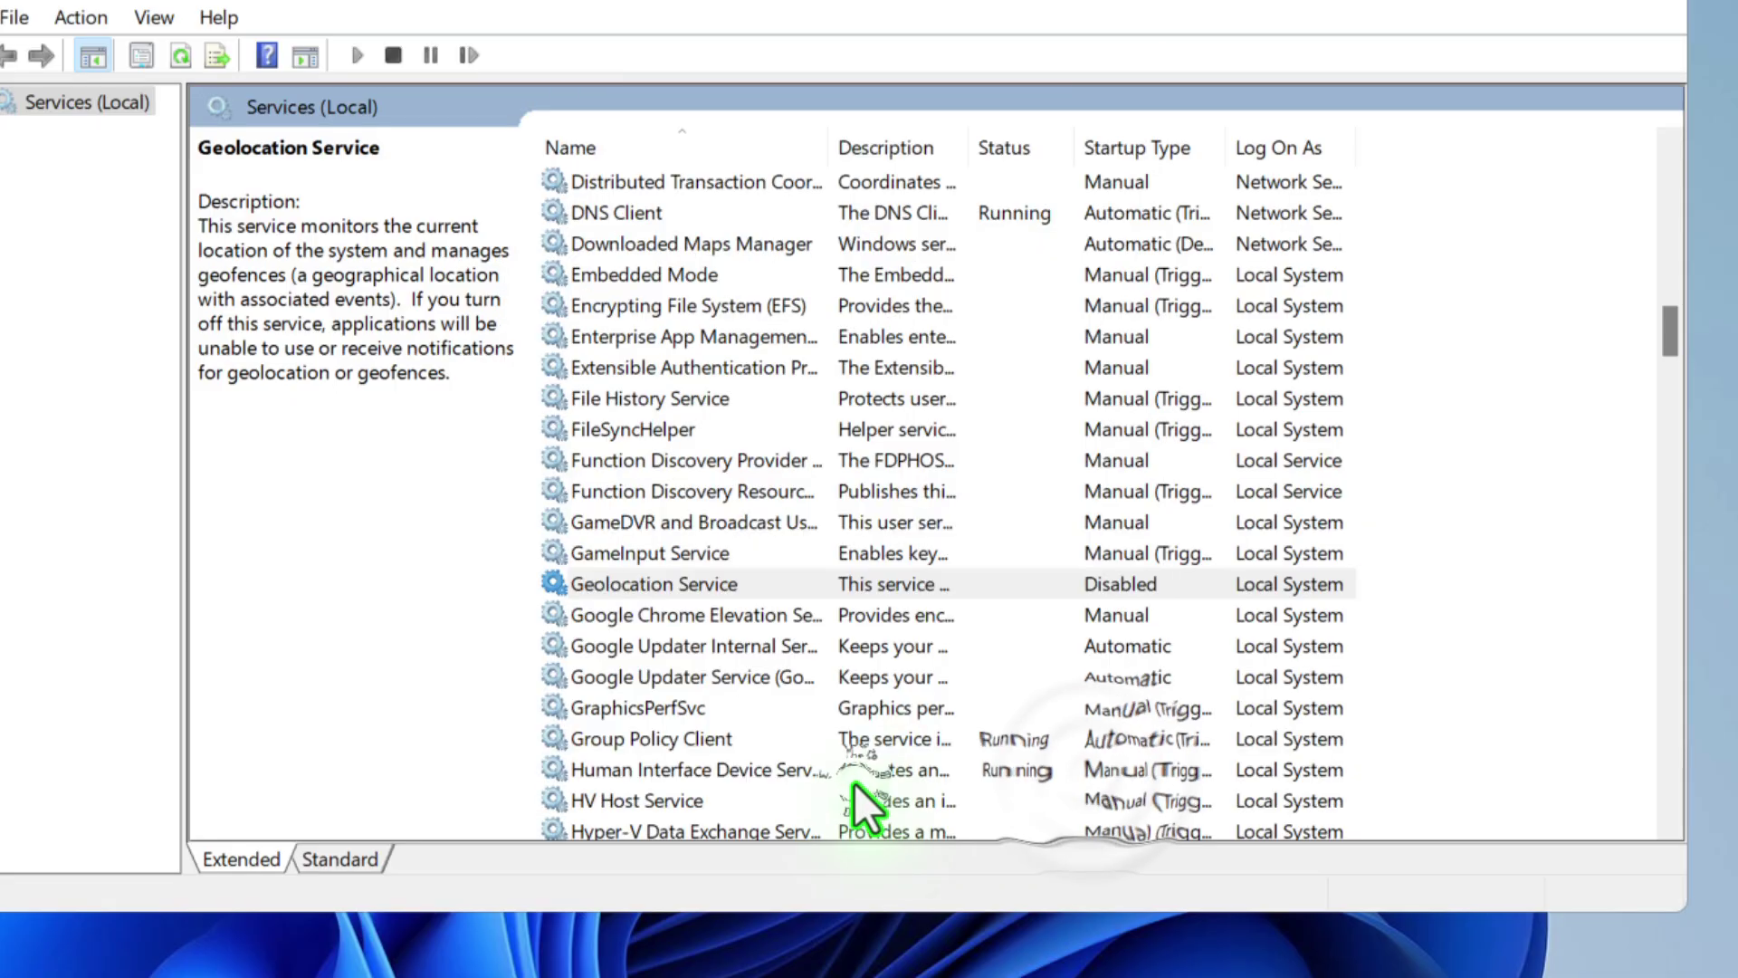
scroll(703, 752, down, 3)
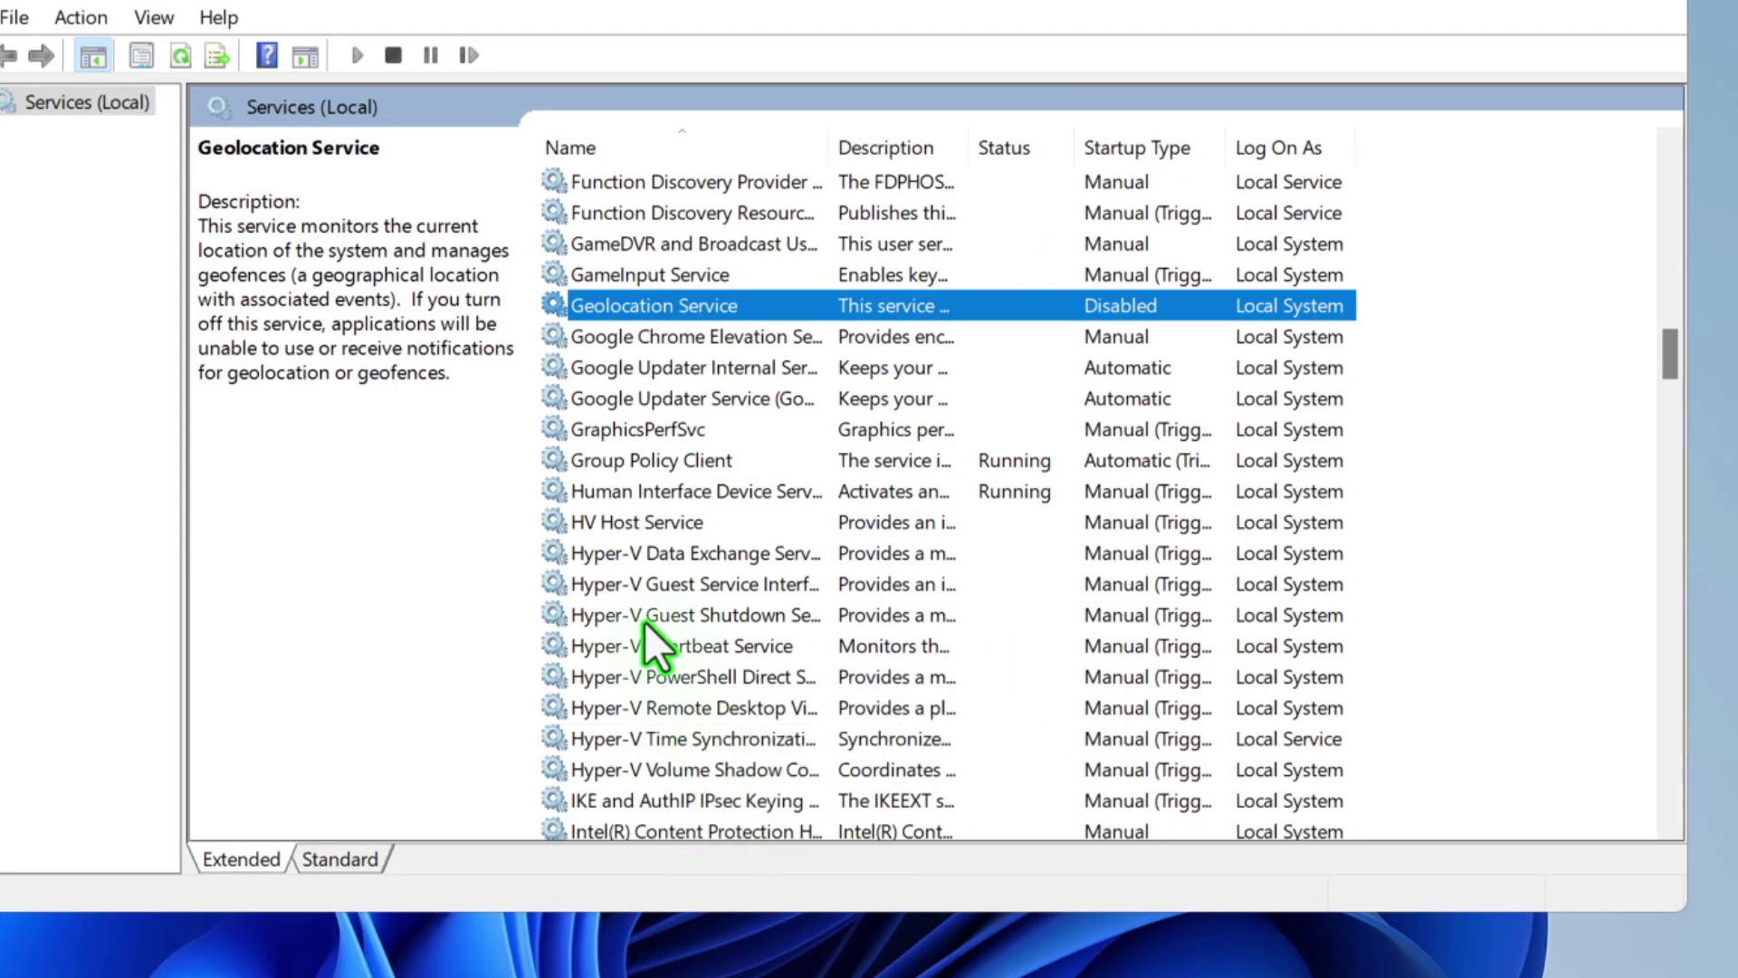
Locate Windows Image Acquisition (WIA) and confirm its startup type remains Disabled.
click(626, 551)
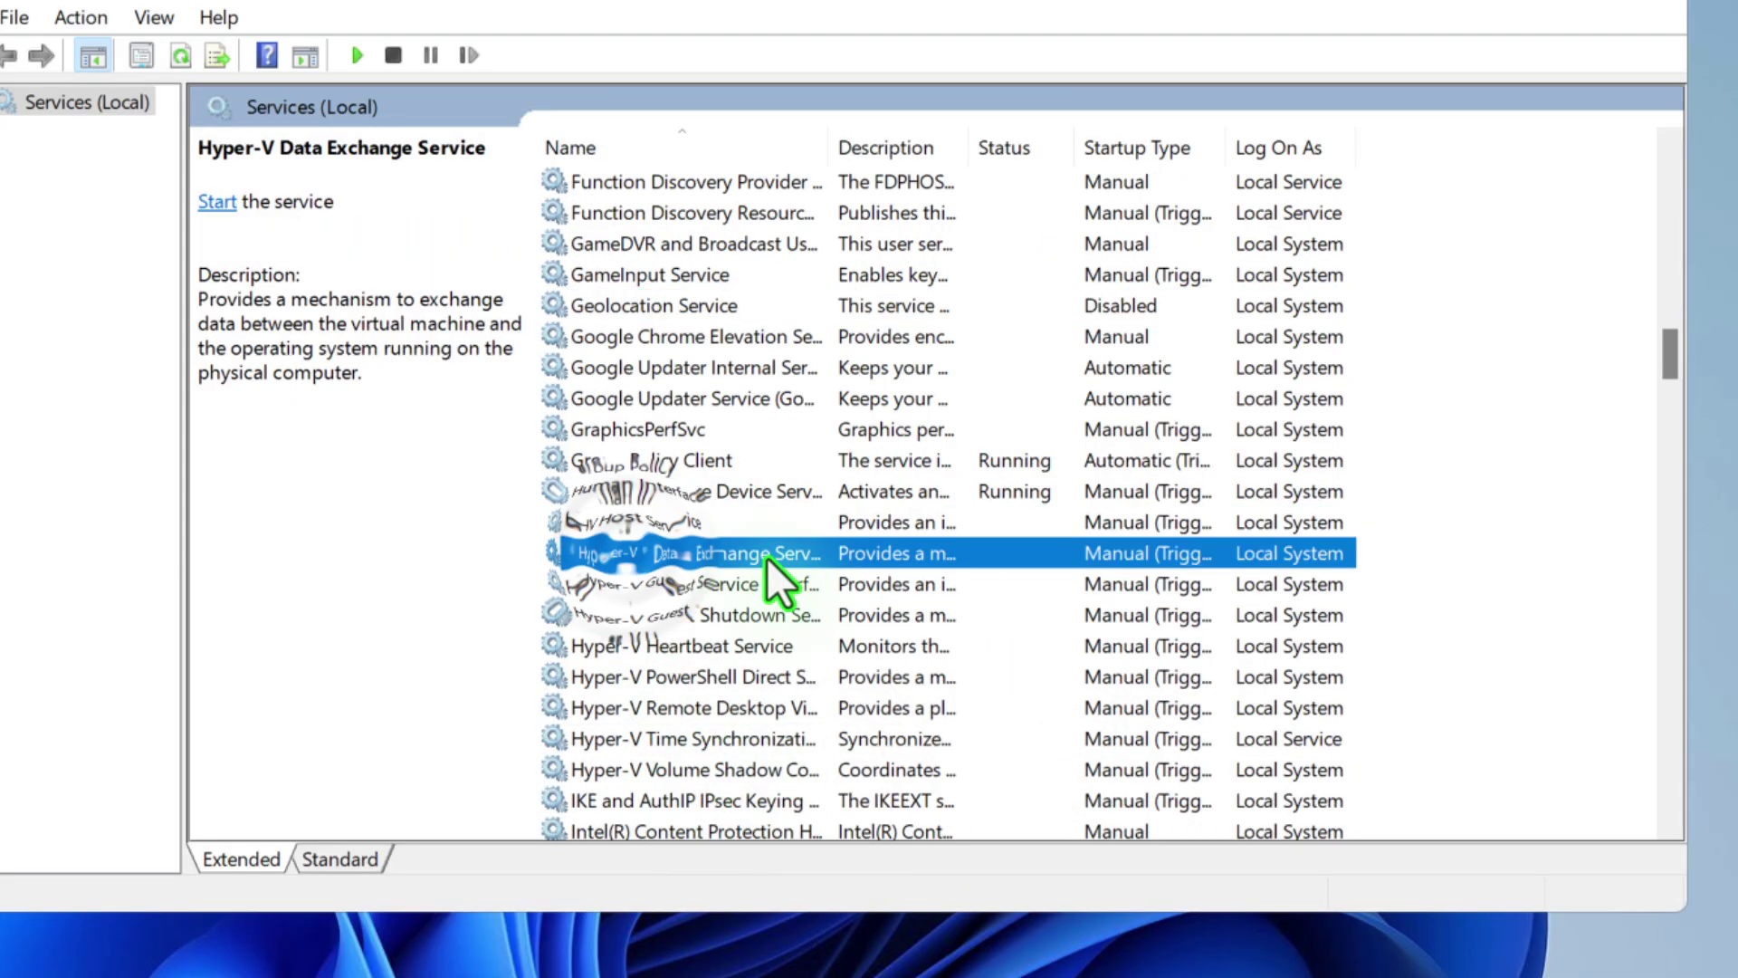
click(686, 582)
scroll(698, 615, down, 8)
text(windows search)
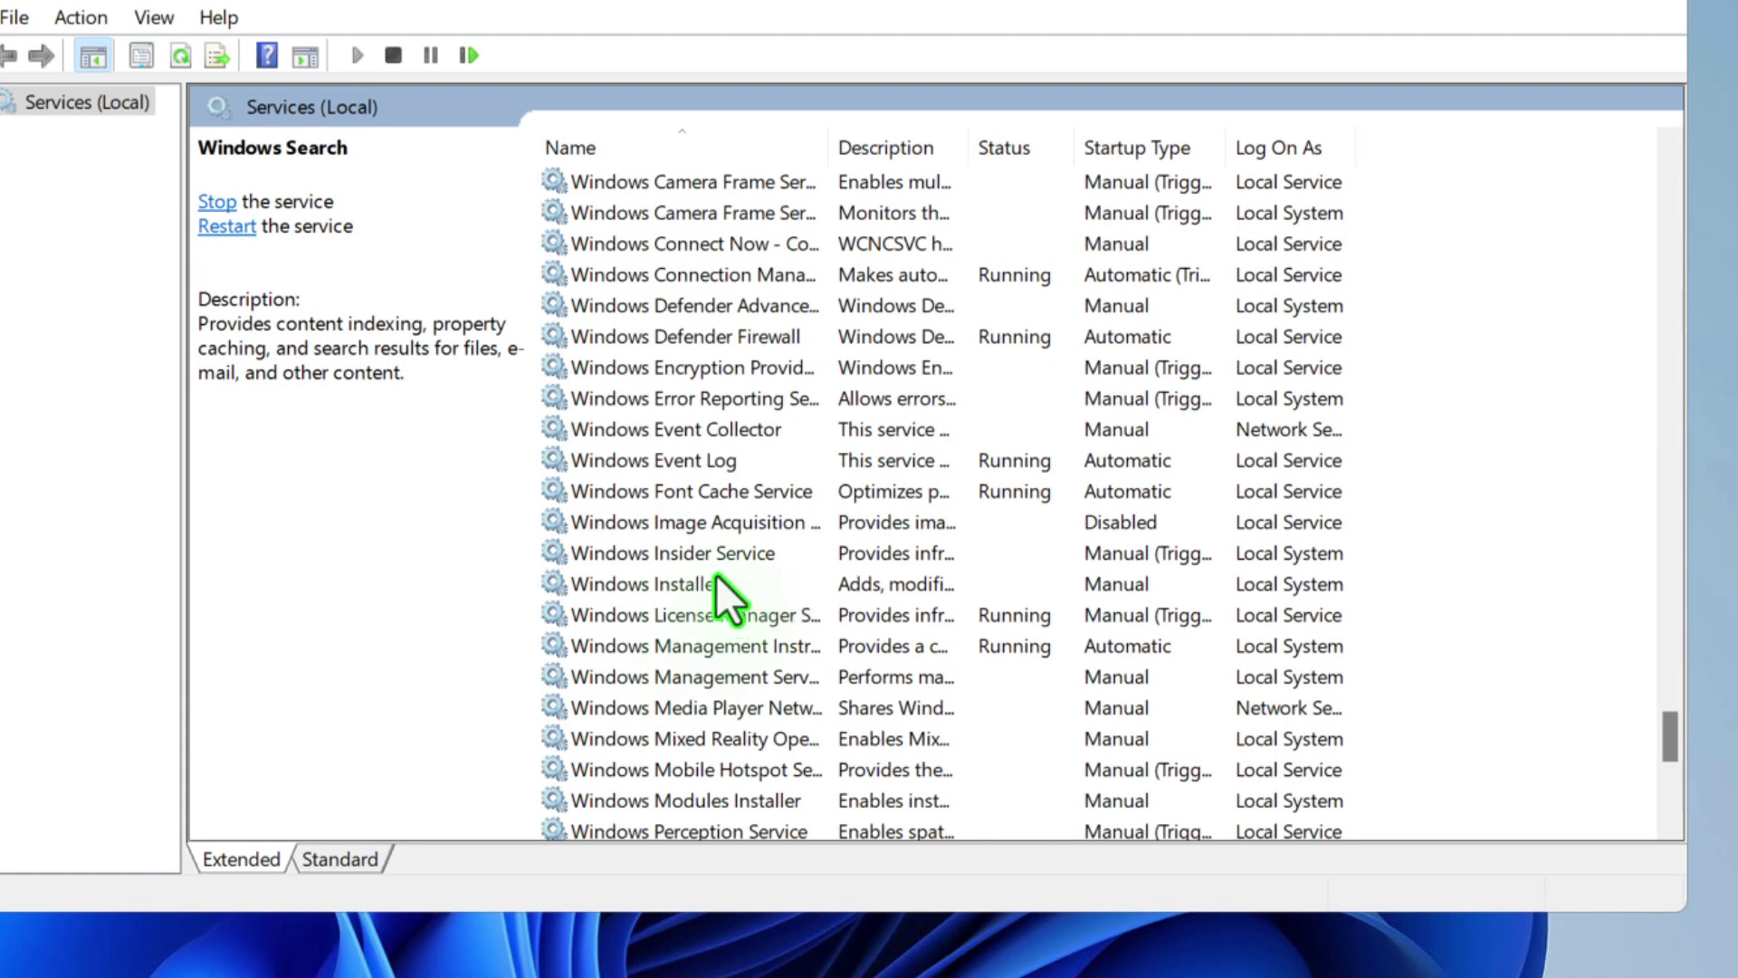
click(645, 525)
right_click(911, 523)
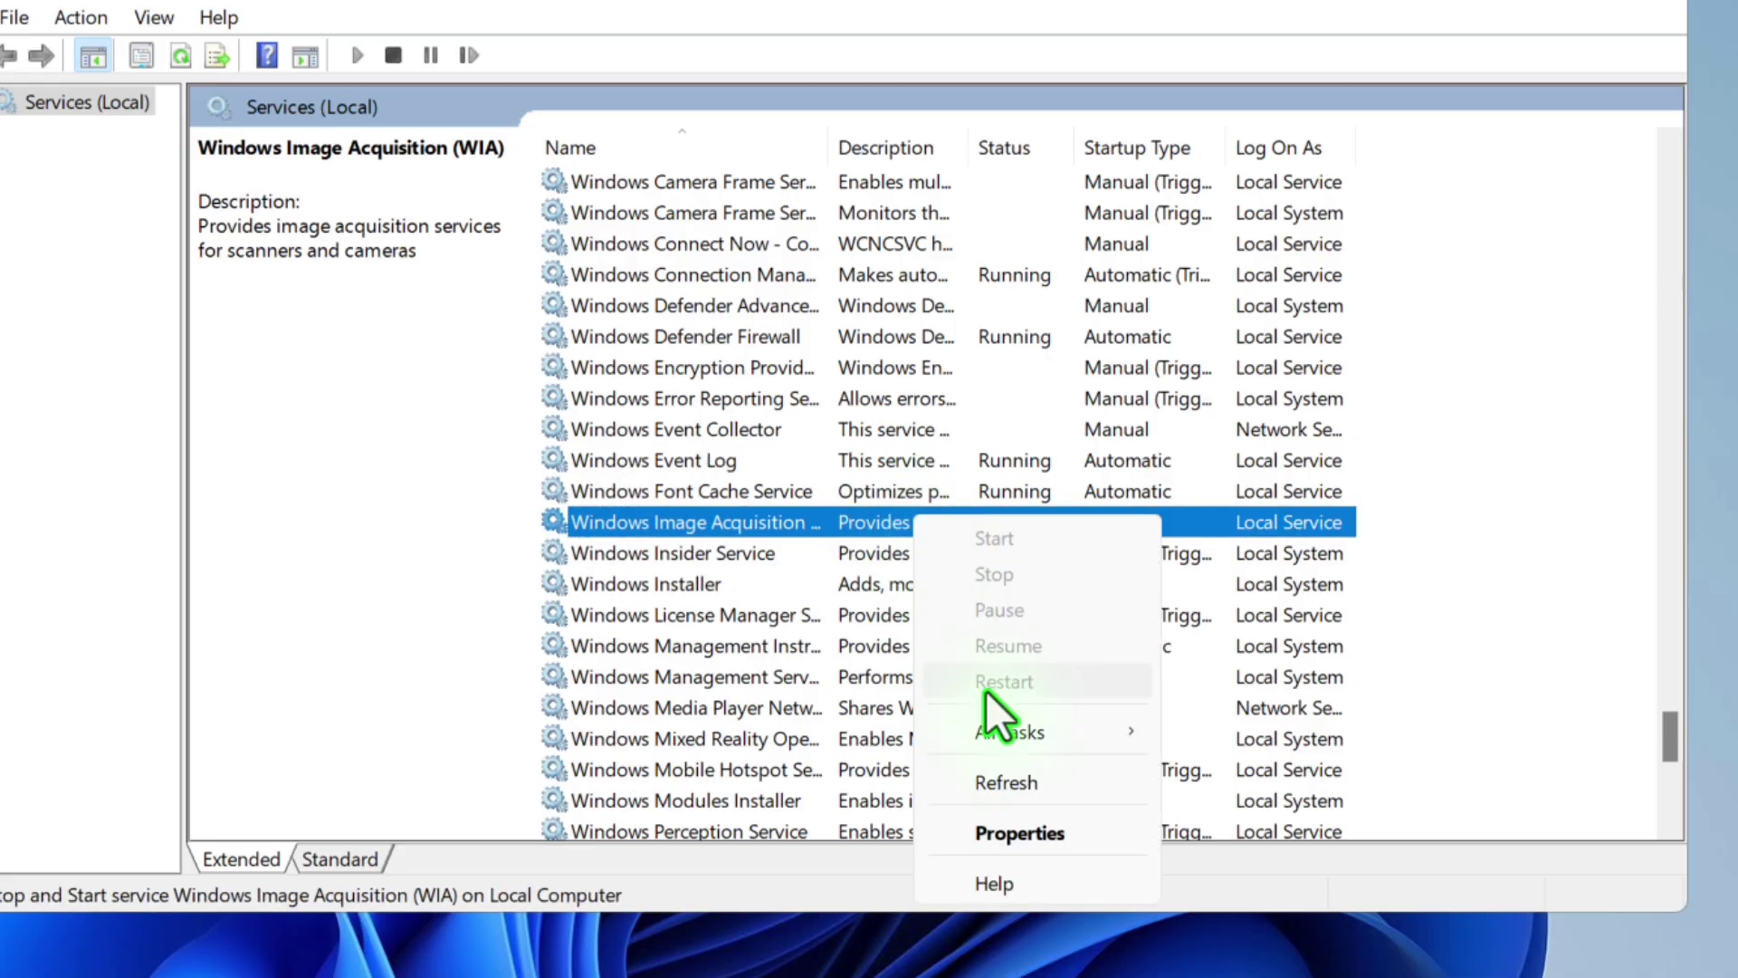
click(995, 829)
click(742, 413)
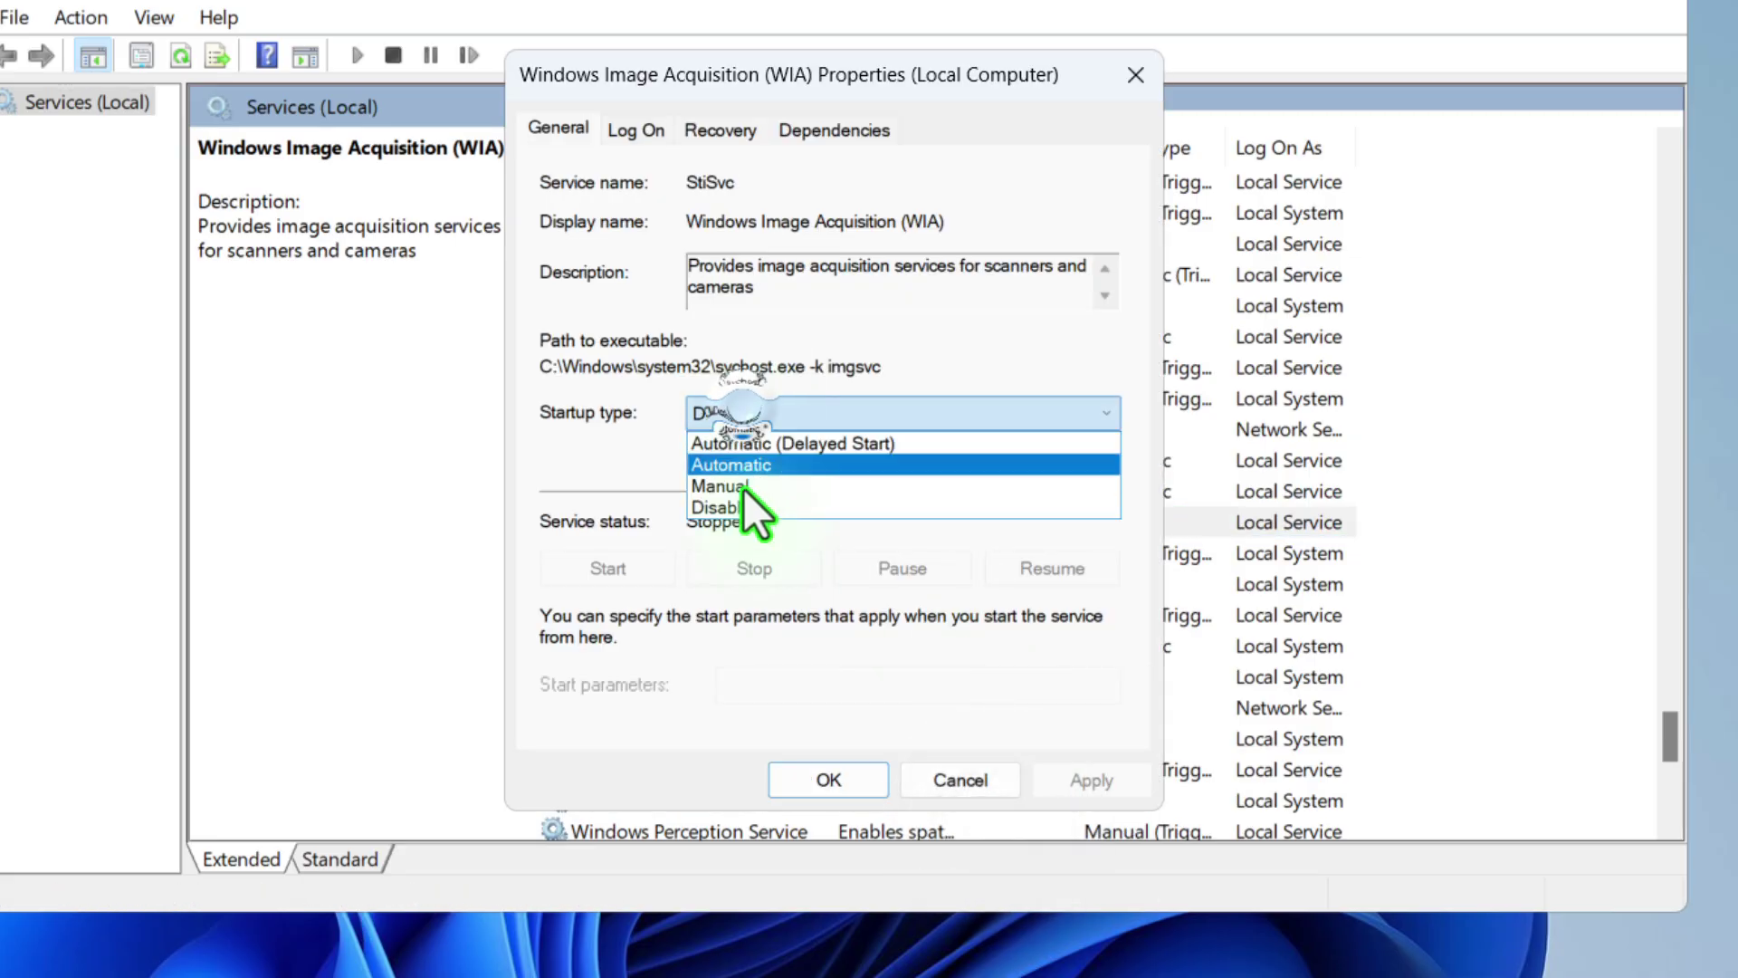
click(1102, 777)
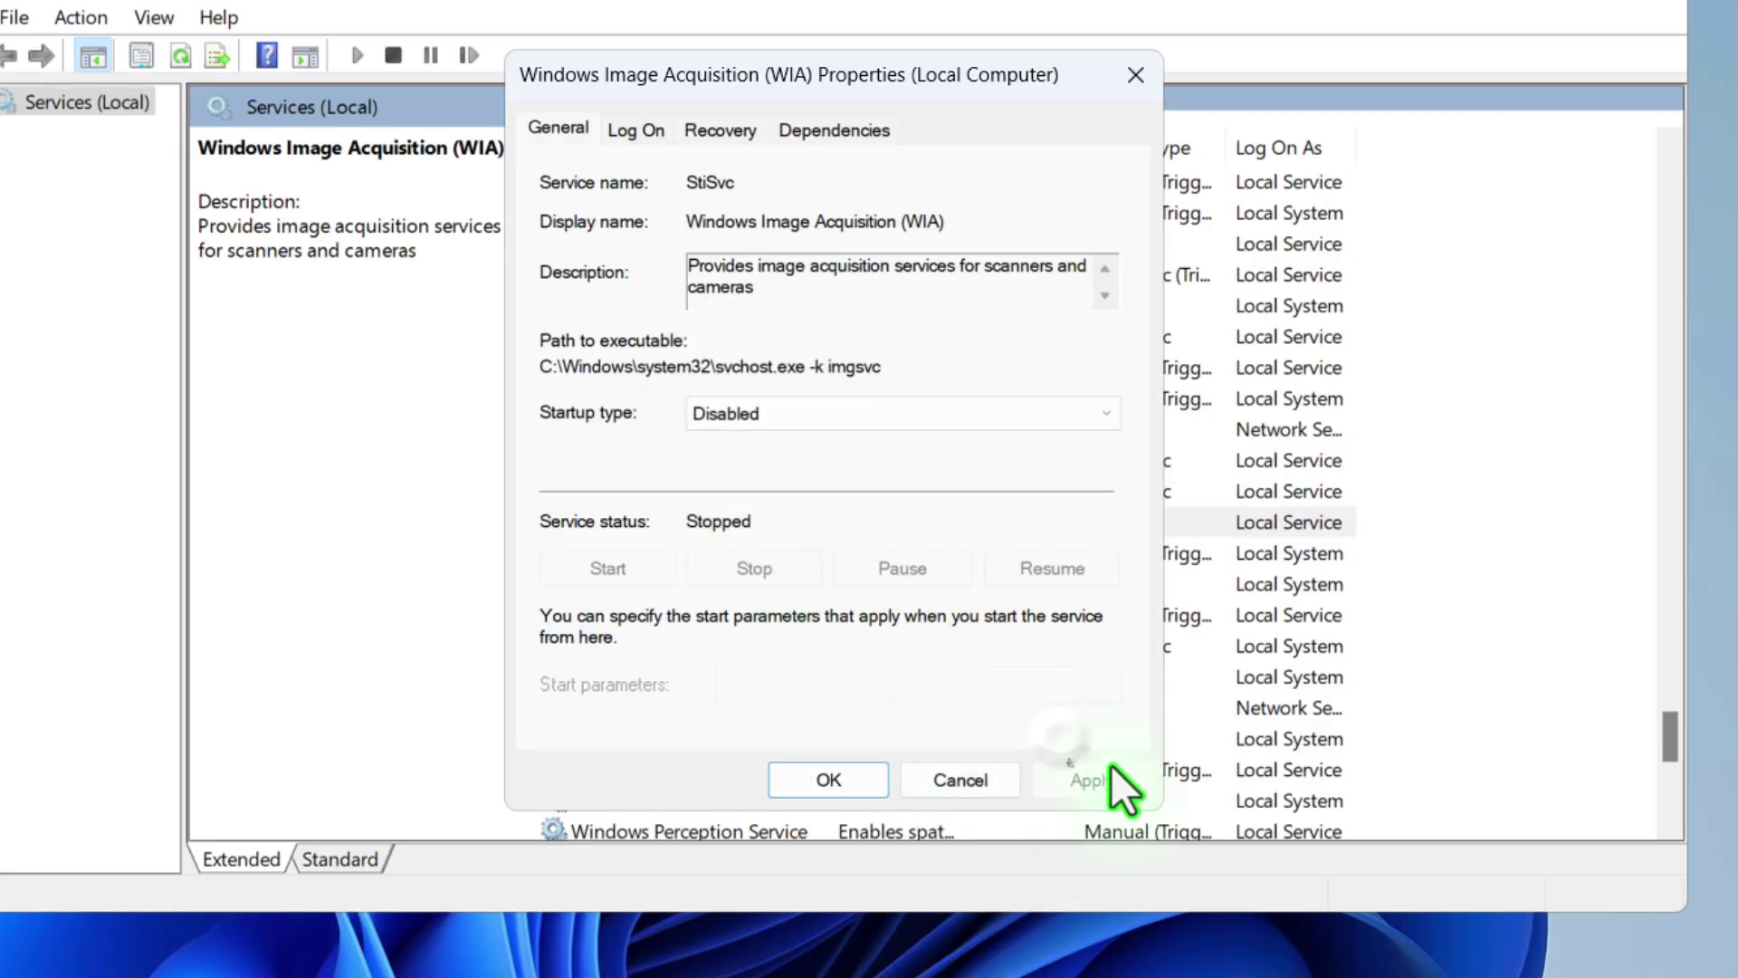
click(1133, 76)
Close the Services window to return to the desktop.
click(1550, 71)
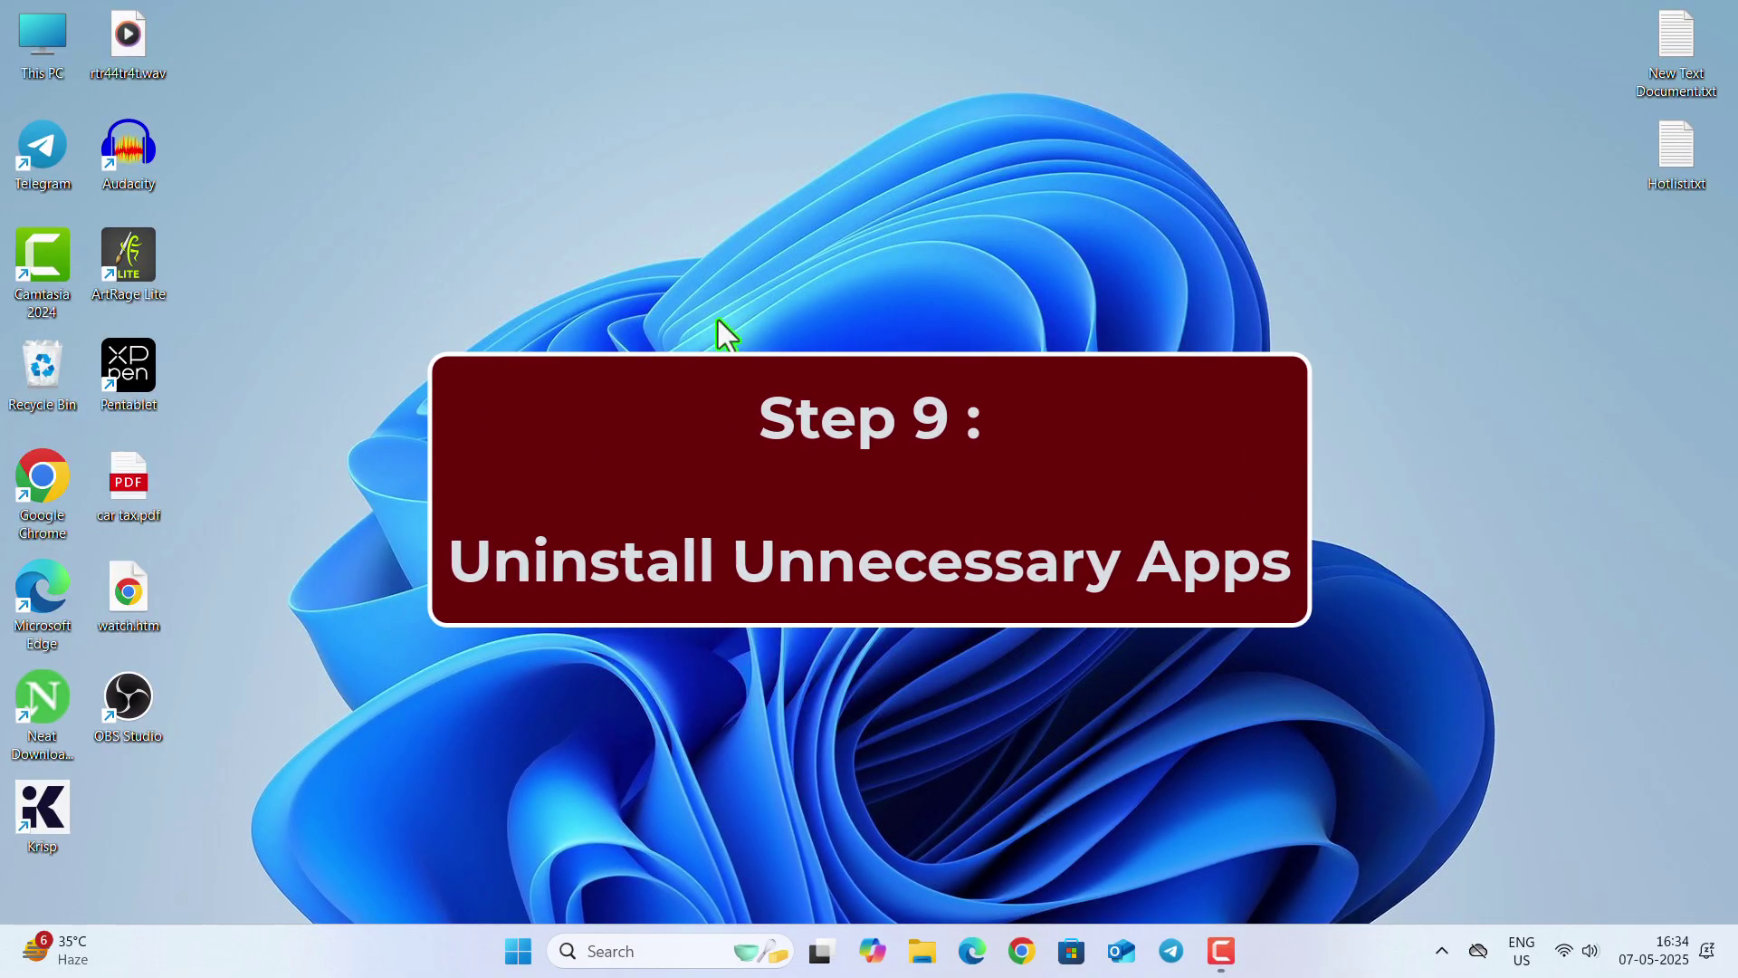
right_click(908, 315)
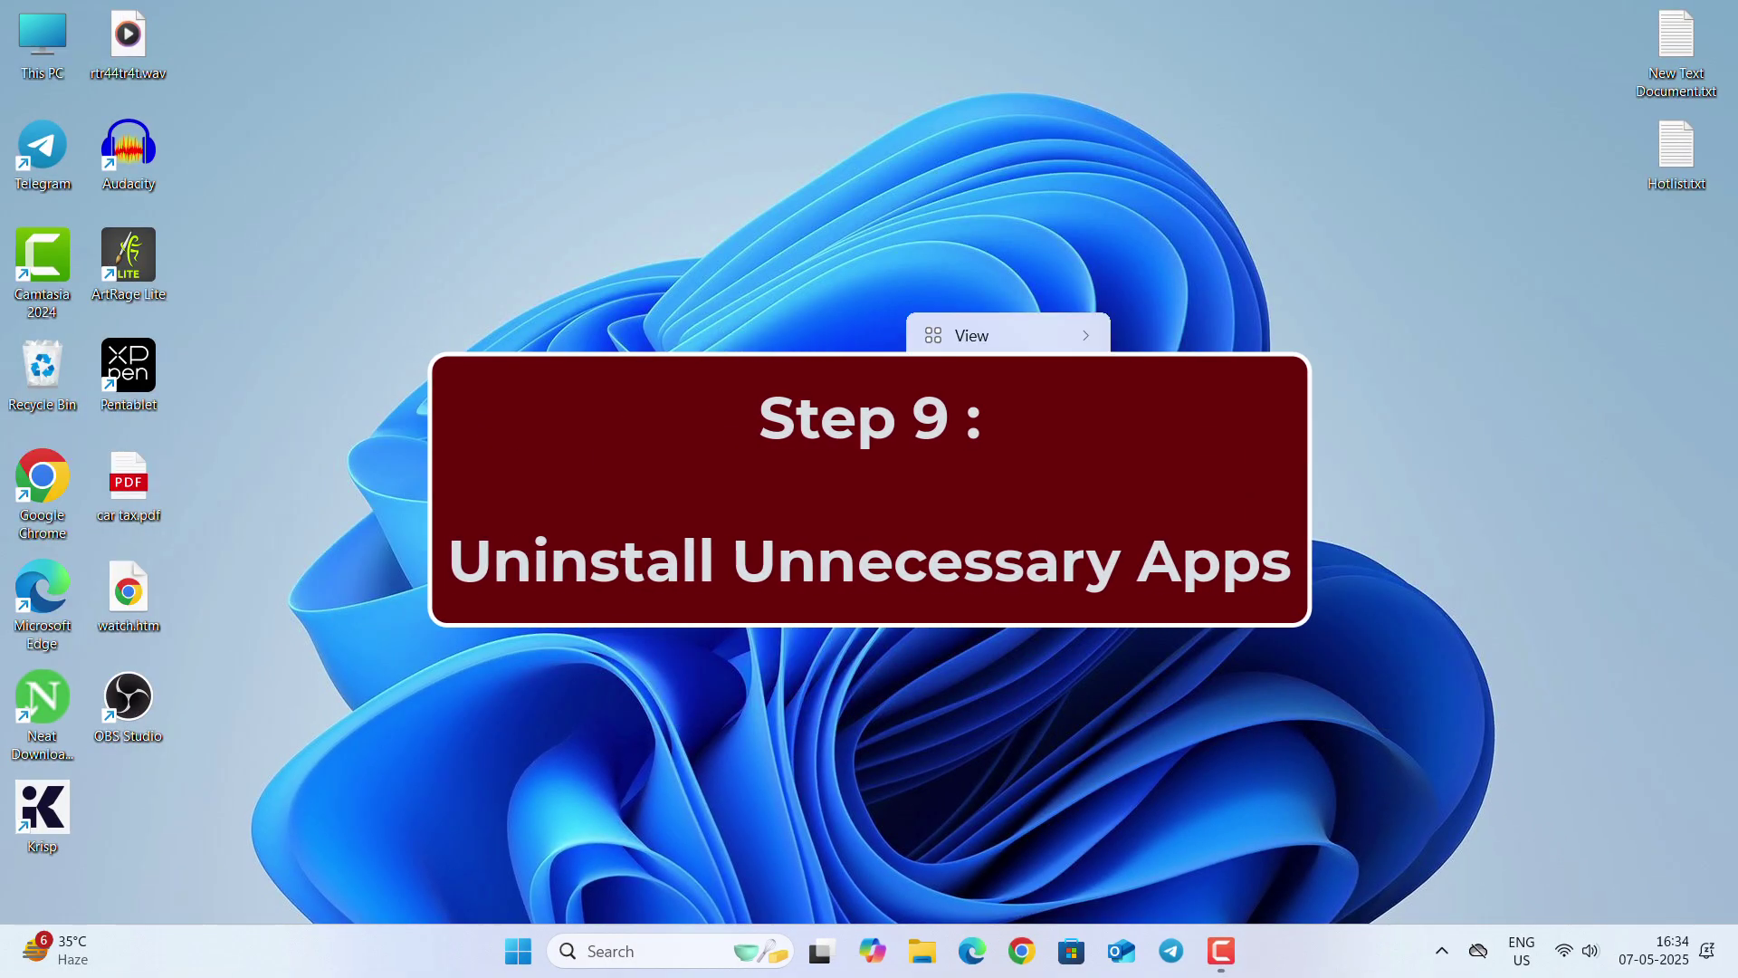
key(Escape)
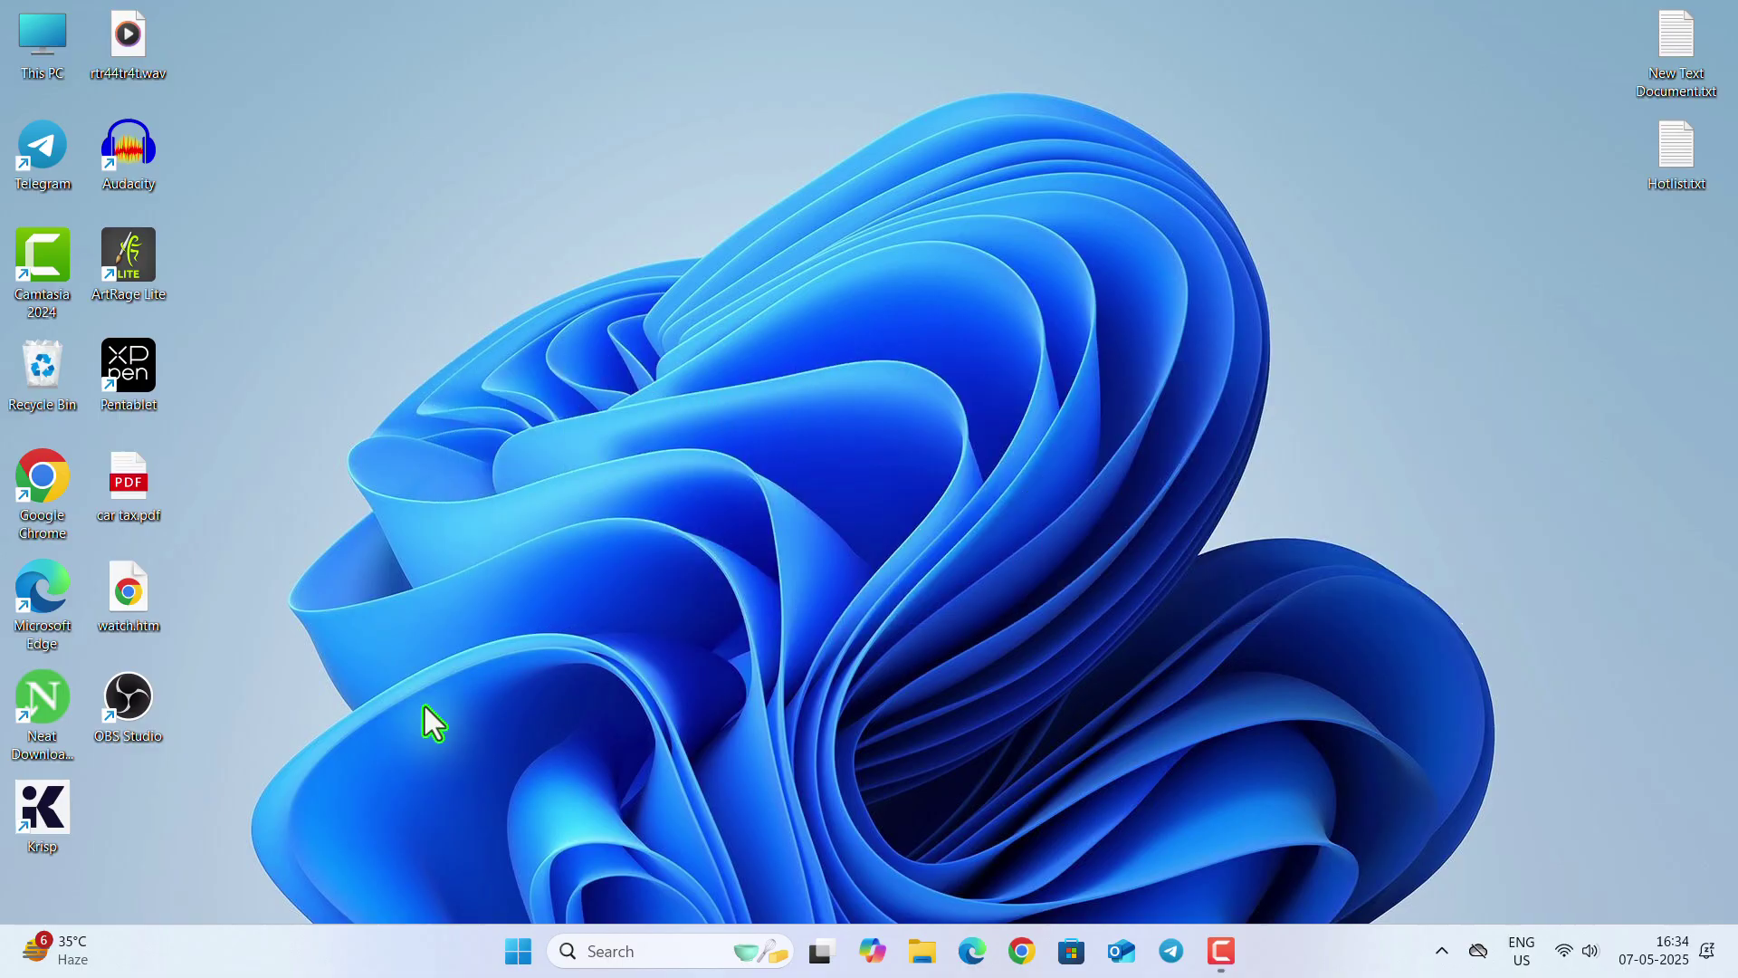
Open Settings and go to Apps > Installed apps.
key(super)
text(se)
click(729, 245)
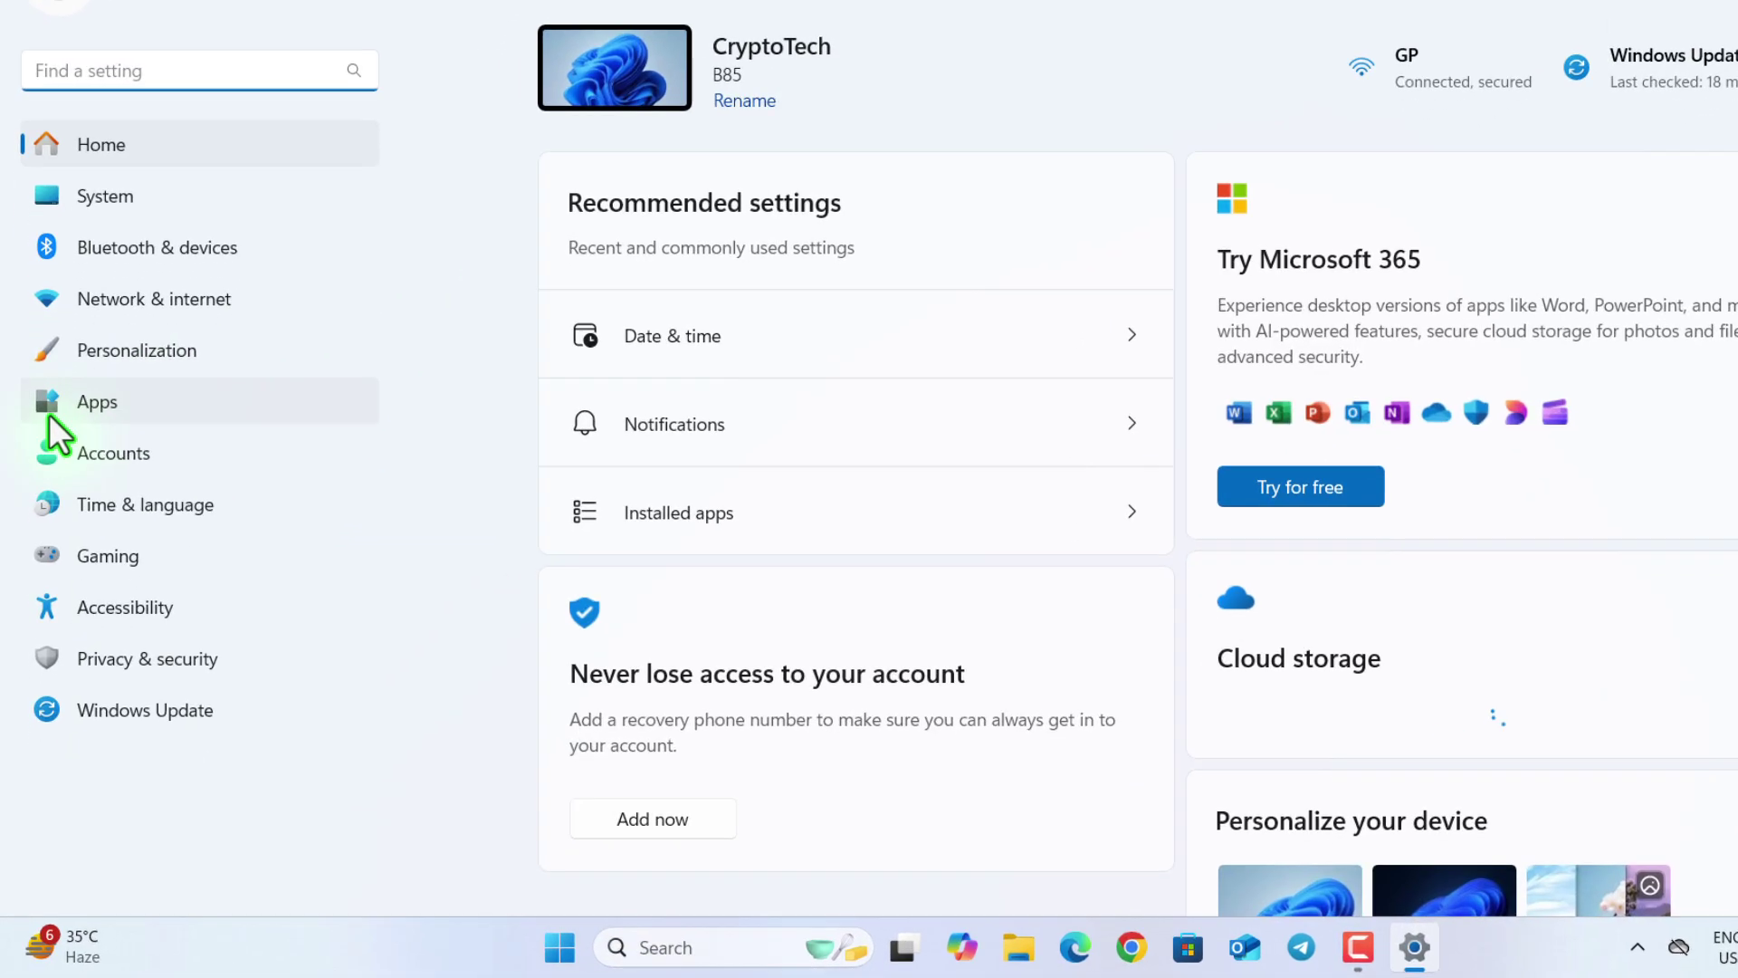
click(50, 412)
click(767, 75)
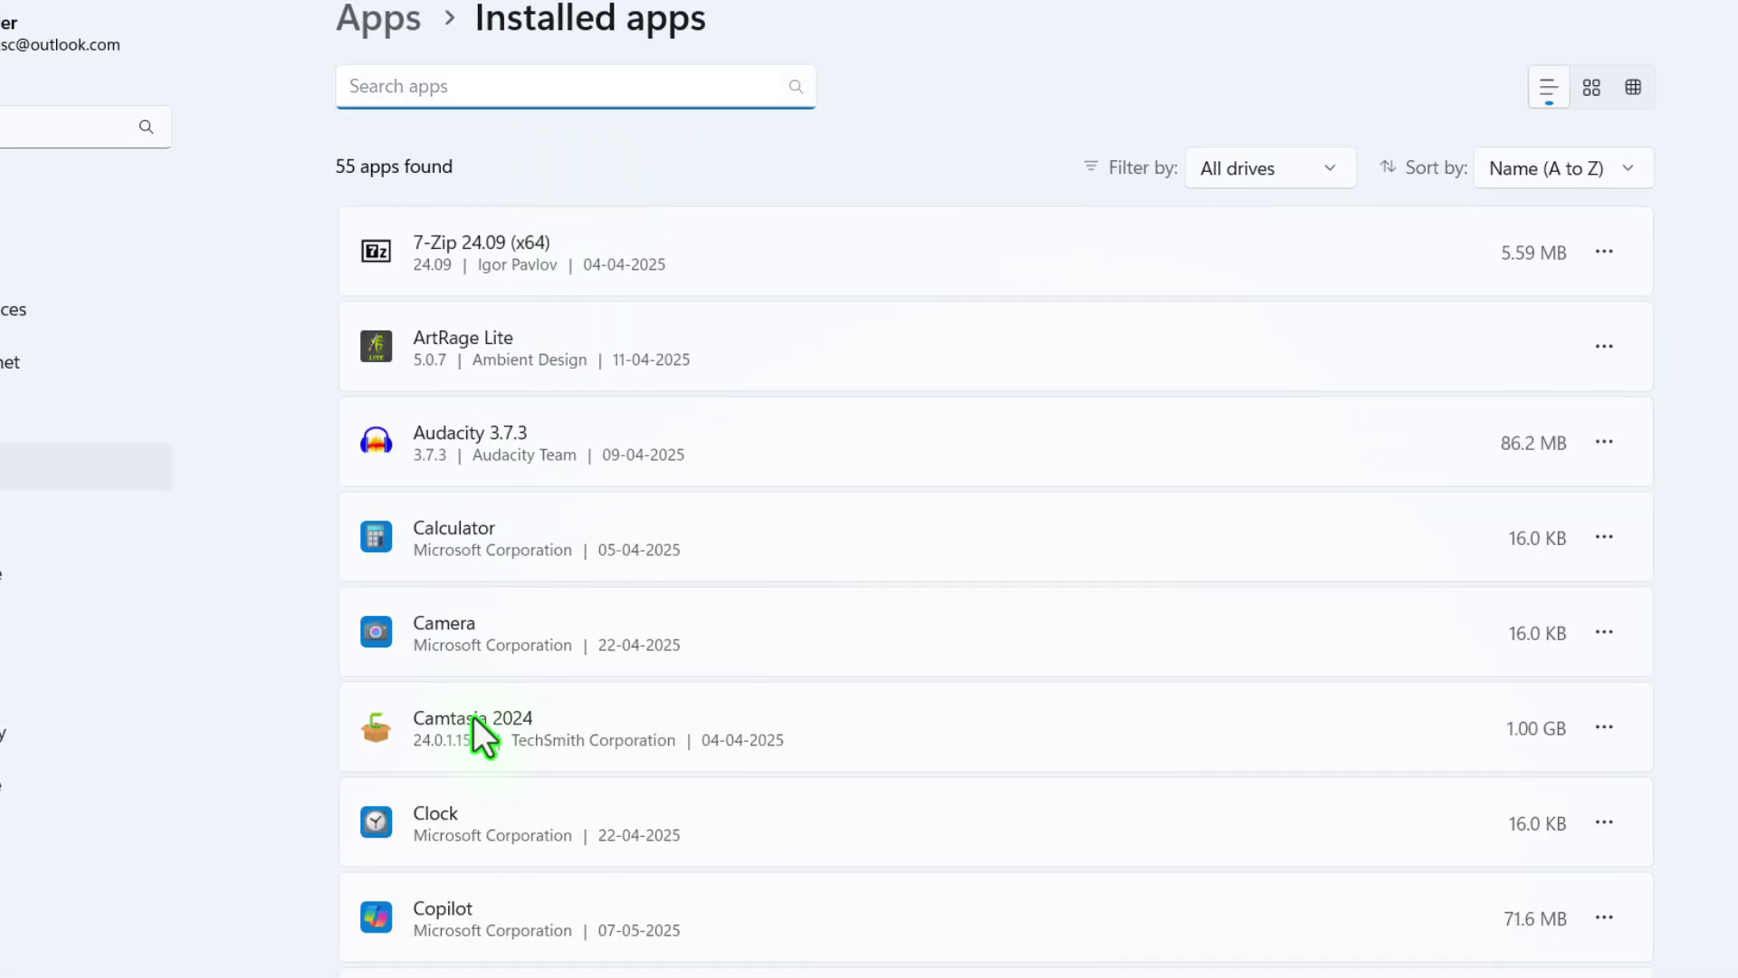
Uninstall ArtRage Lite, approving its removal wizard.
click(1604, 348)
click(1390, 448)
click(1516, 489)
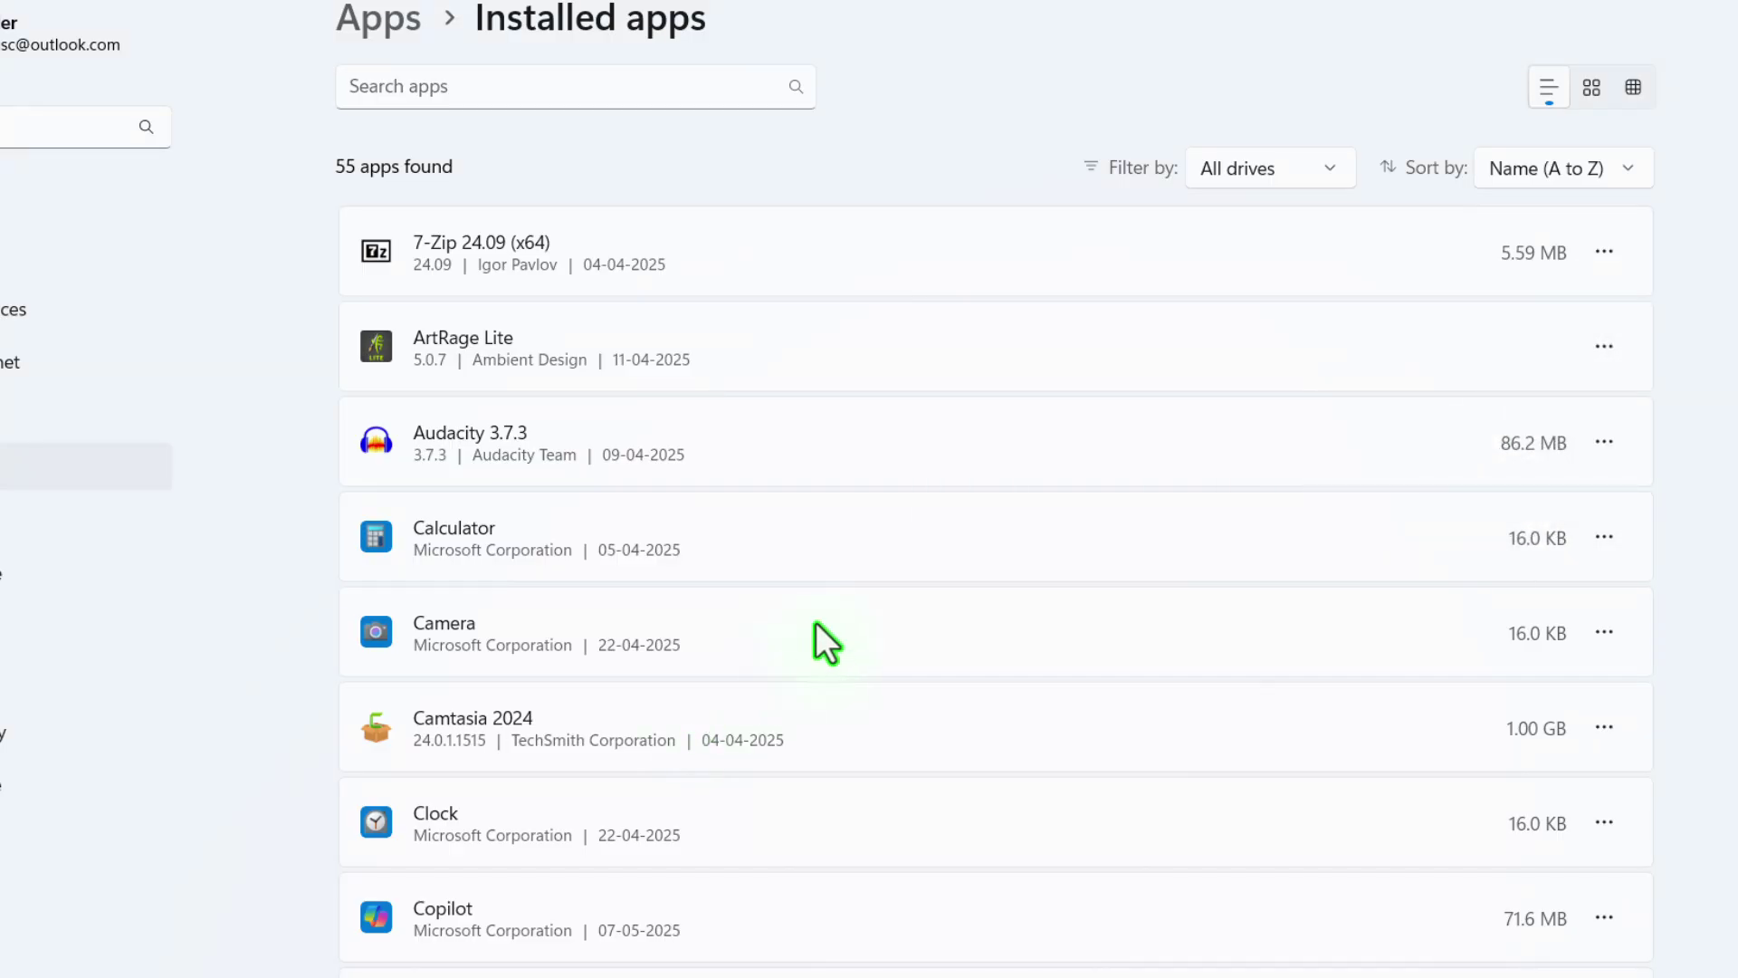
click(831, 554)
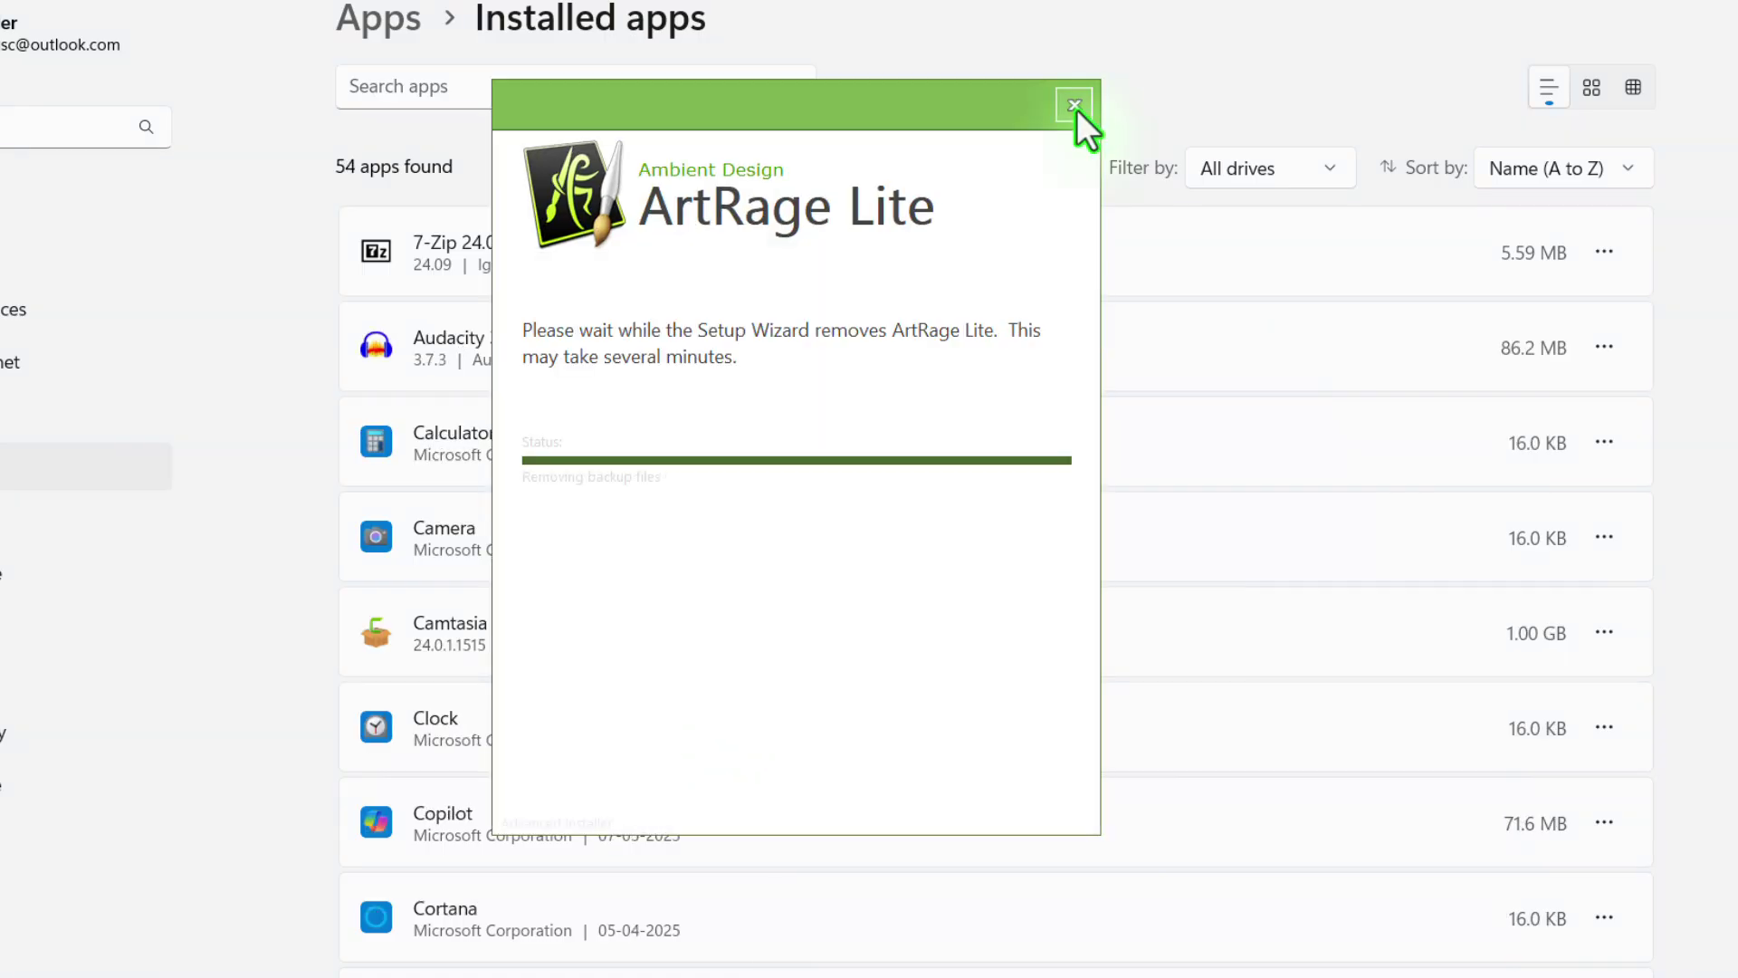
Uninstall the News app and Remote Desktop Connection.
scroll(445, 704, down, 20)
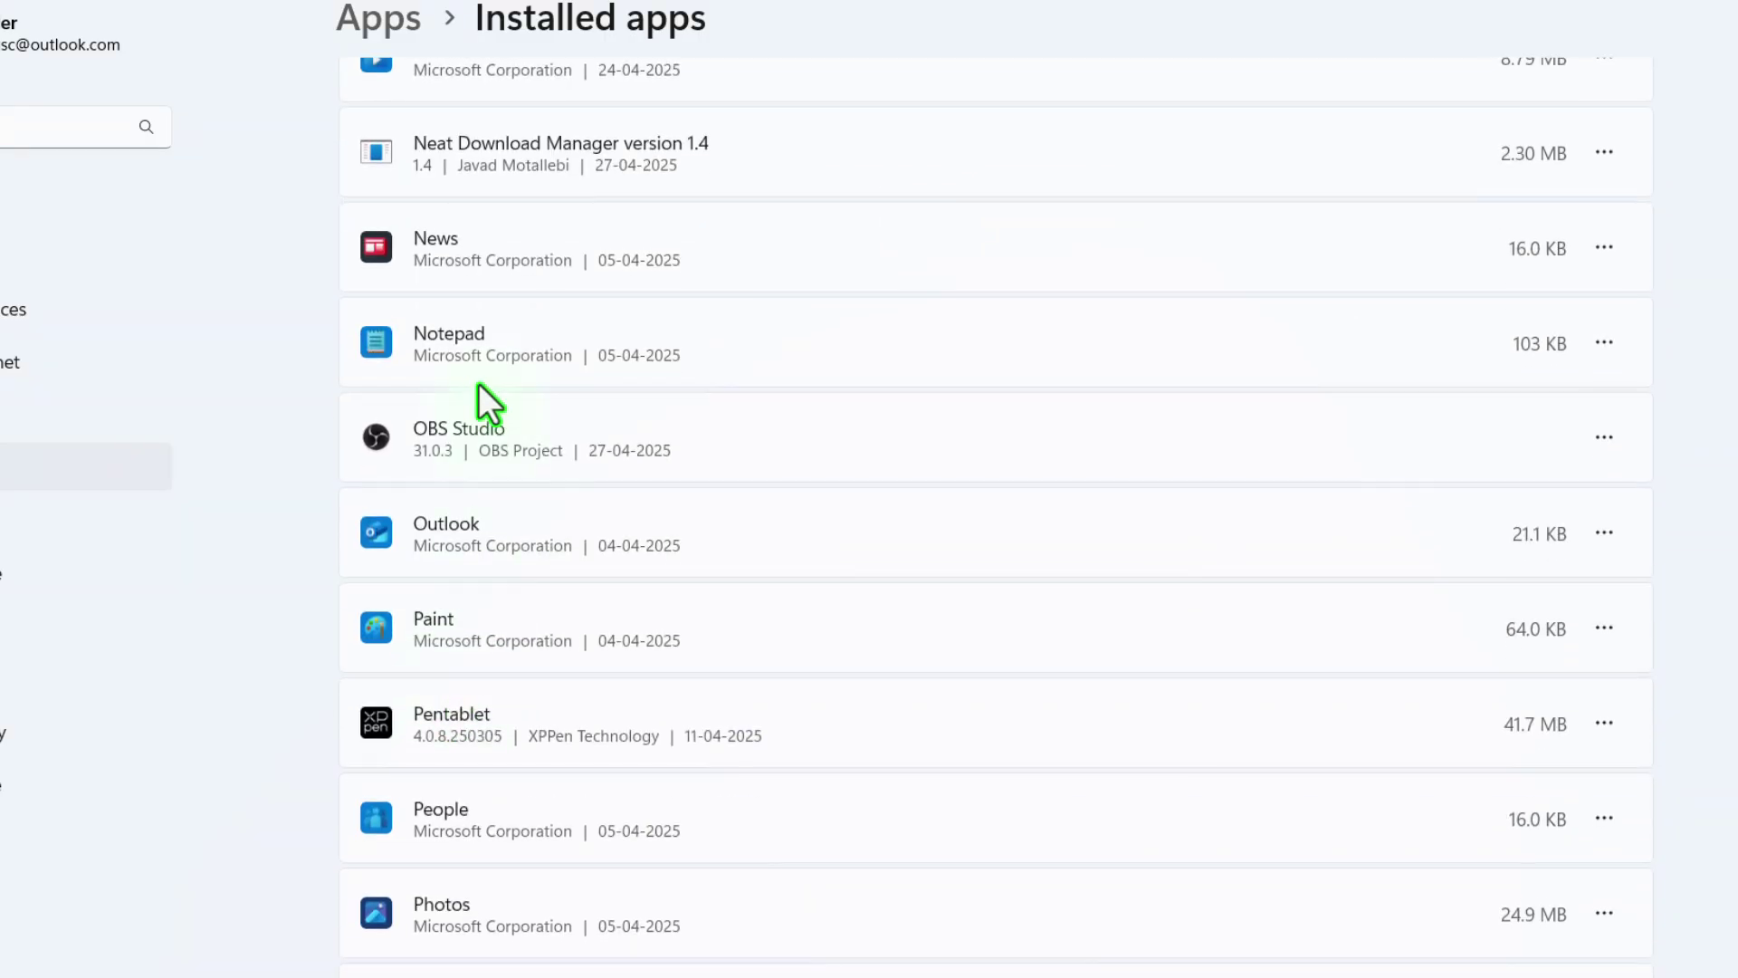
click(1597, 249)
click(1372, 387)
click(1529, 391)
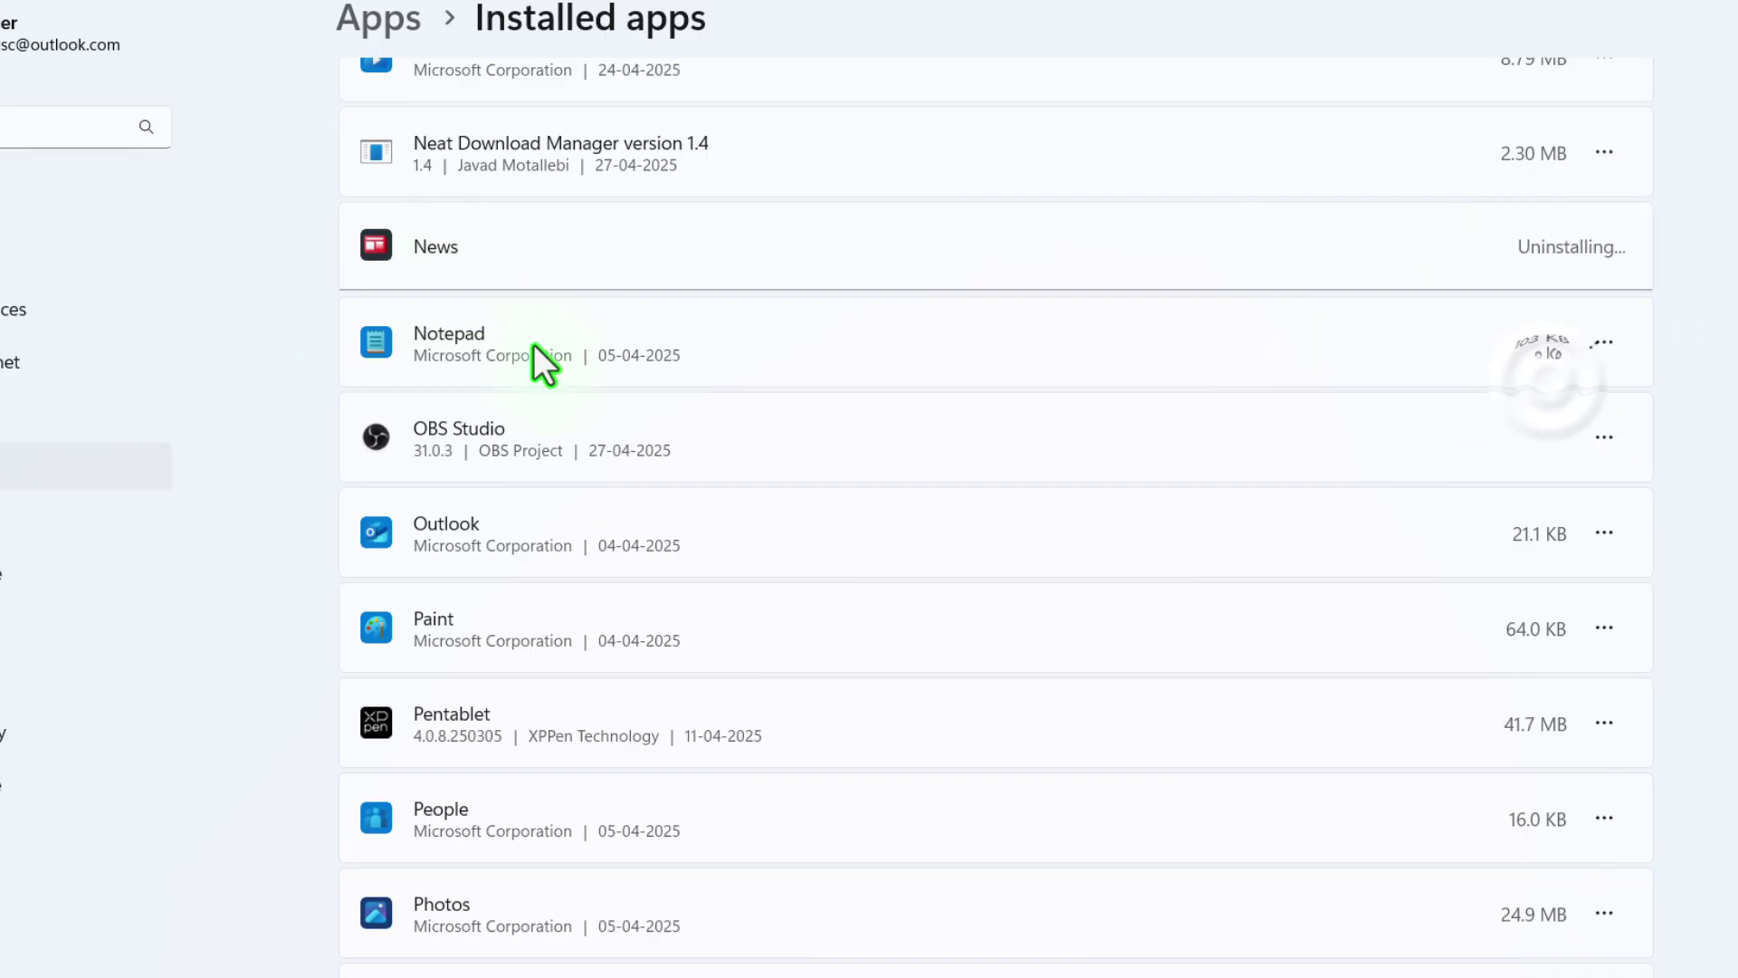
scroll(507, 608, down, 6)
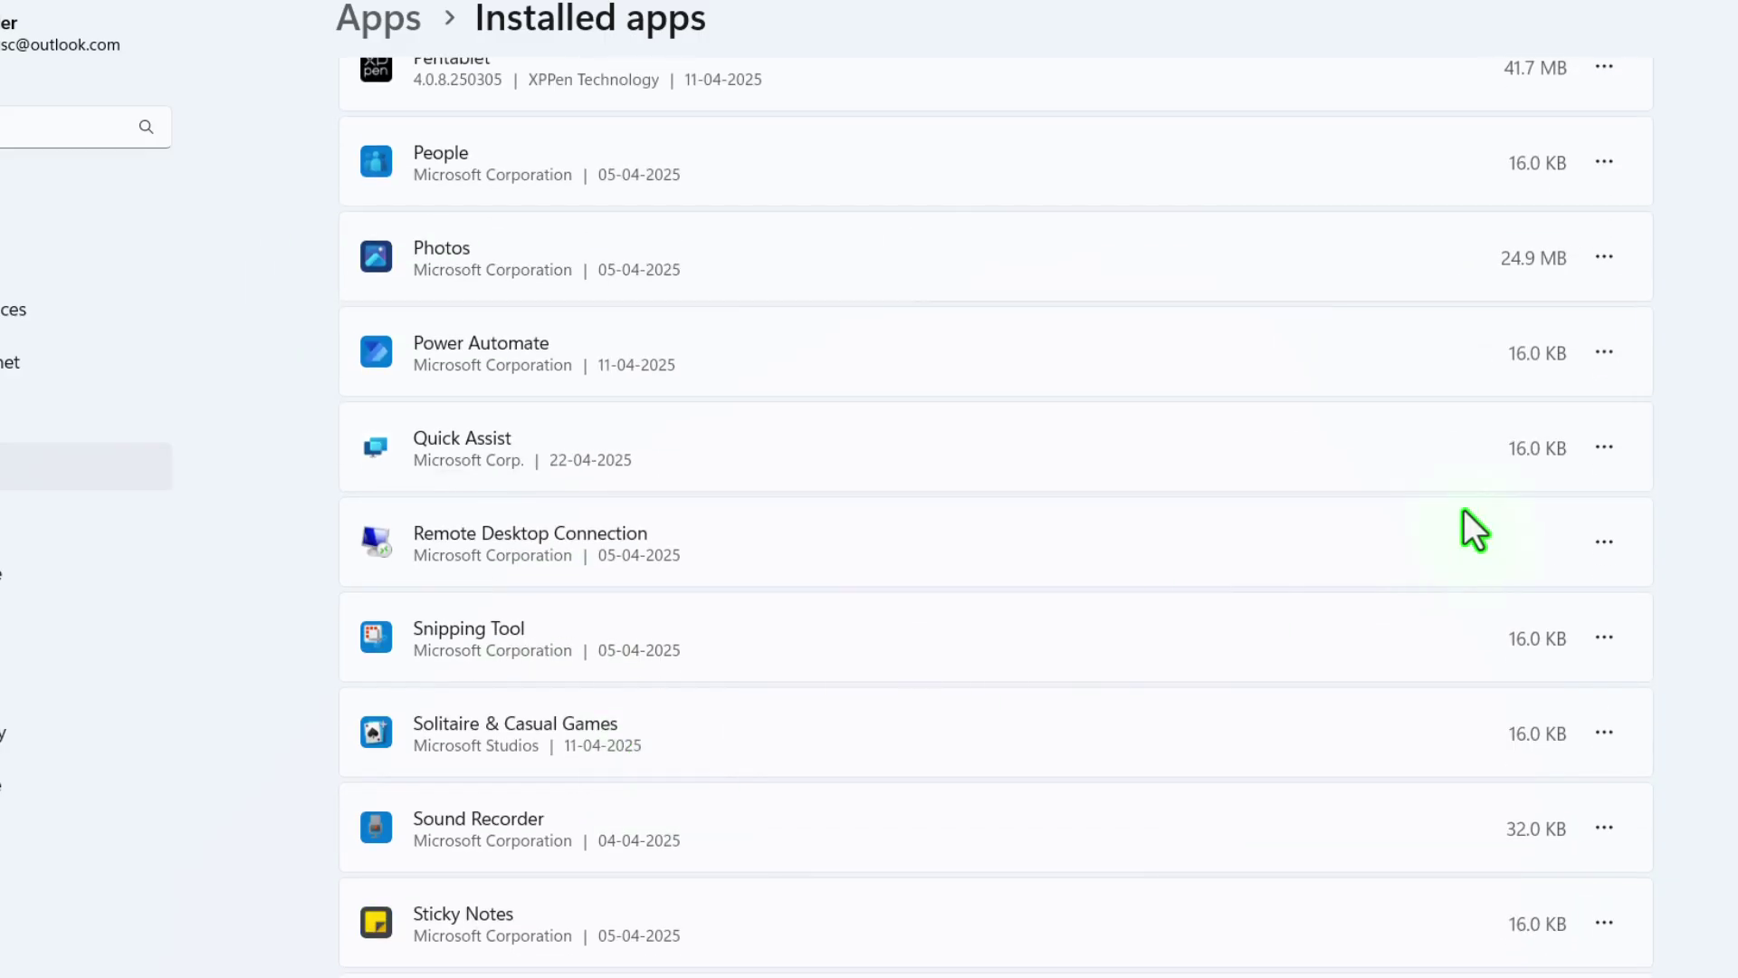
click(1604, 541)
click(1383, 644)
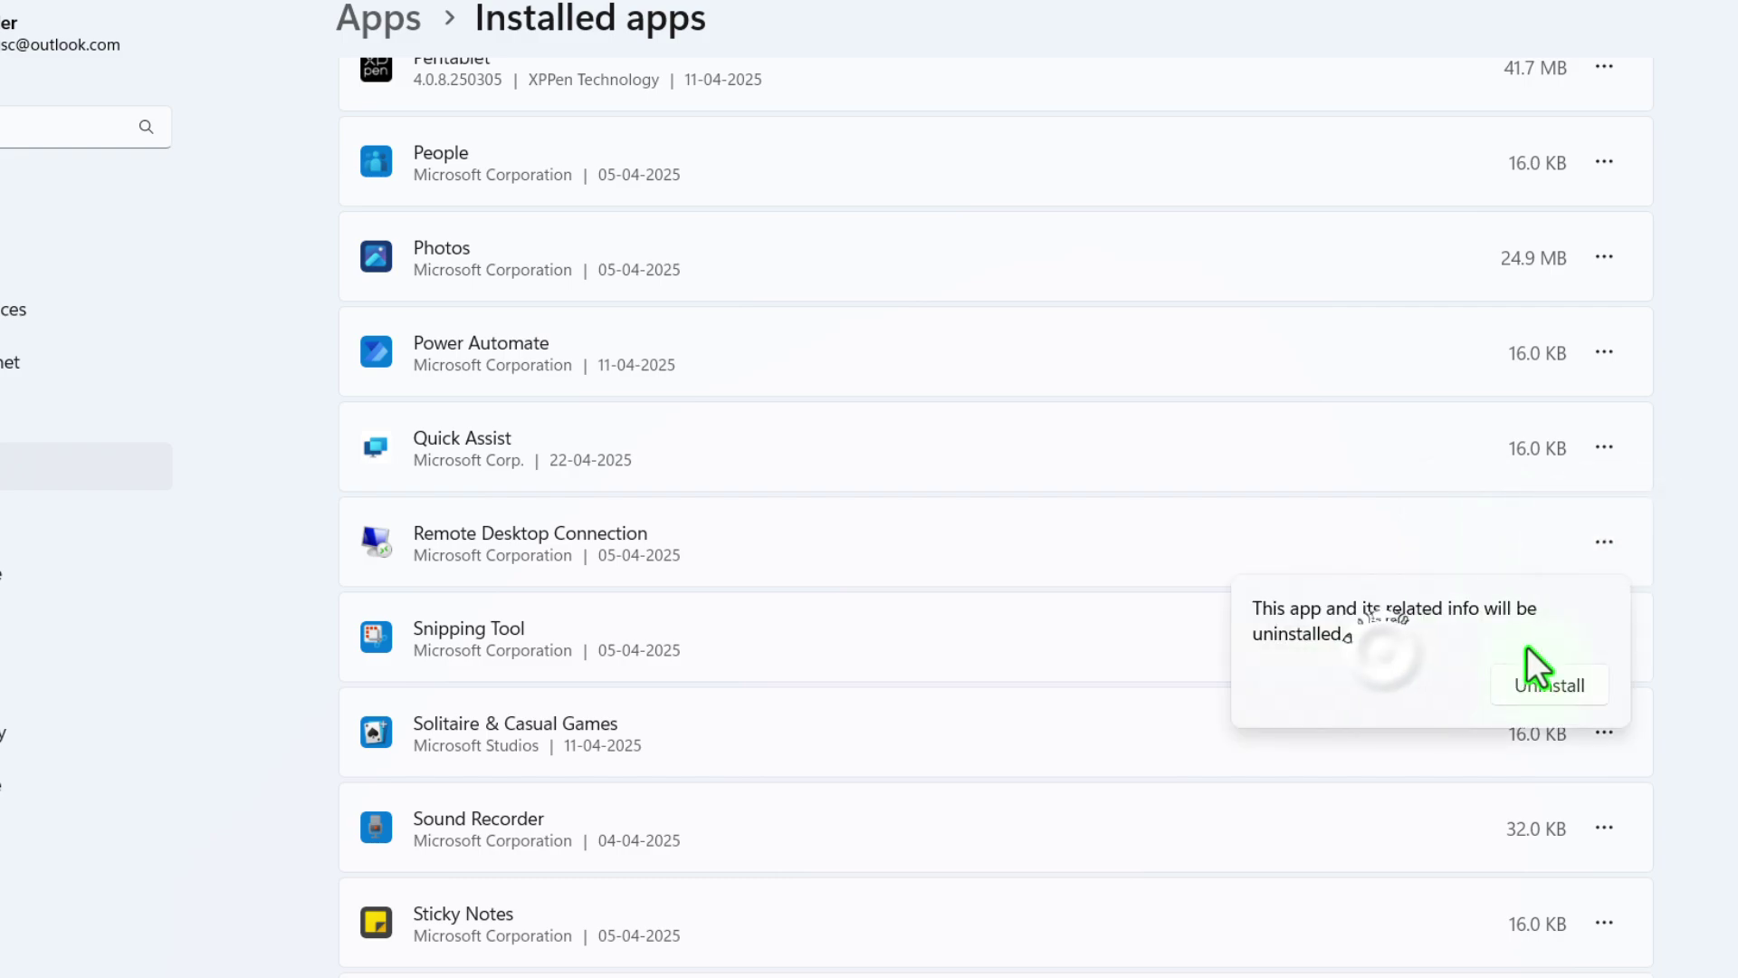
click(1539, 681)
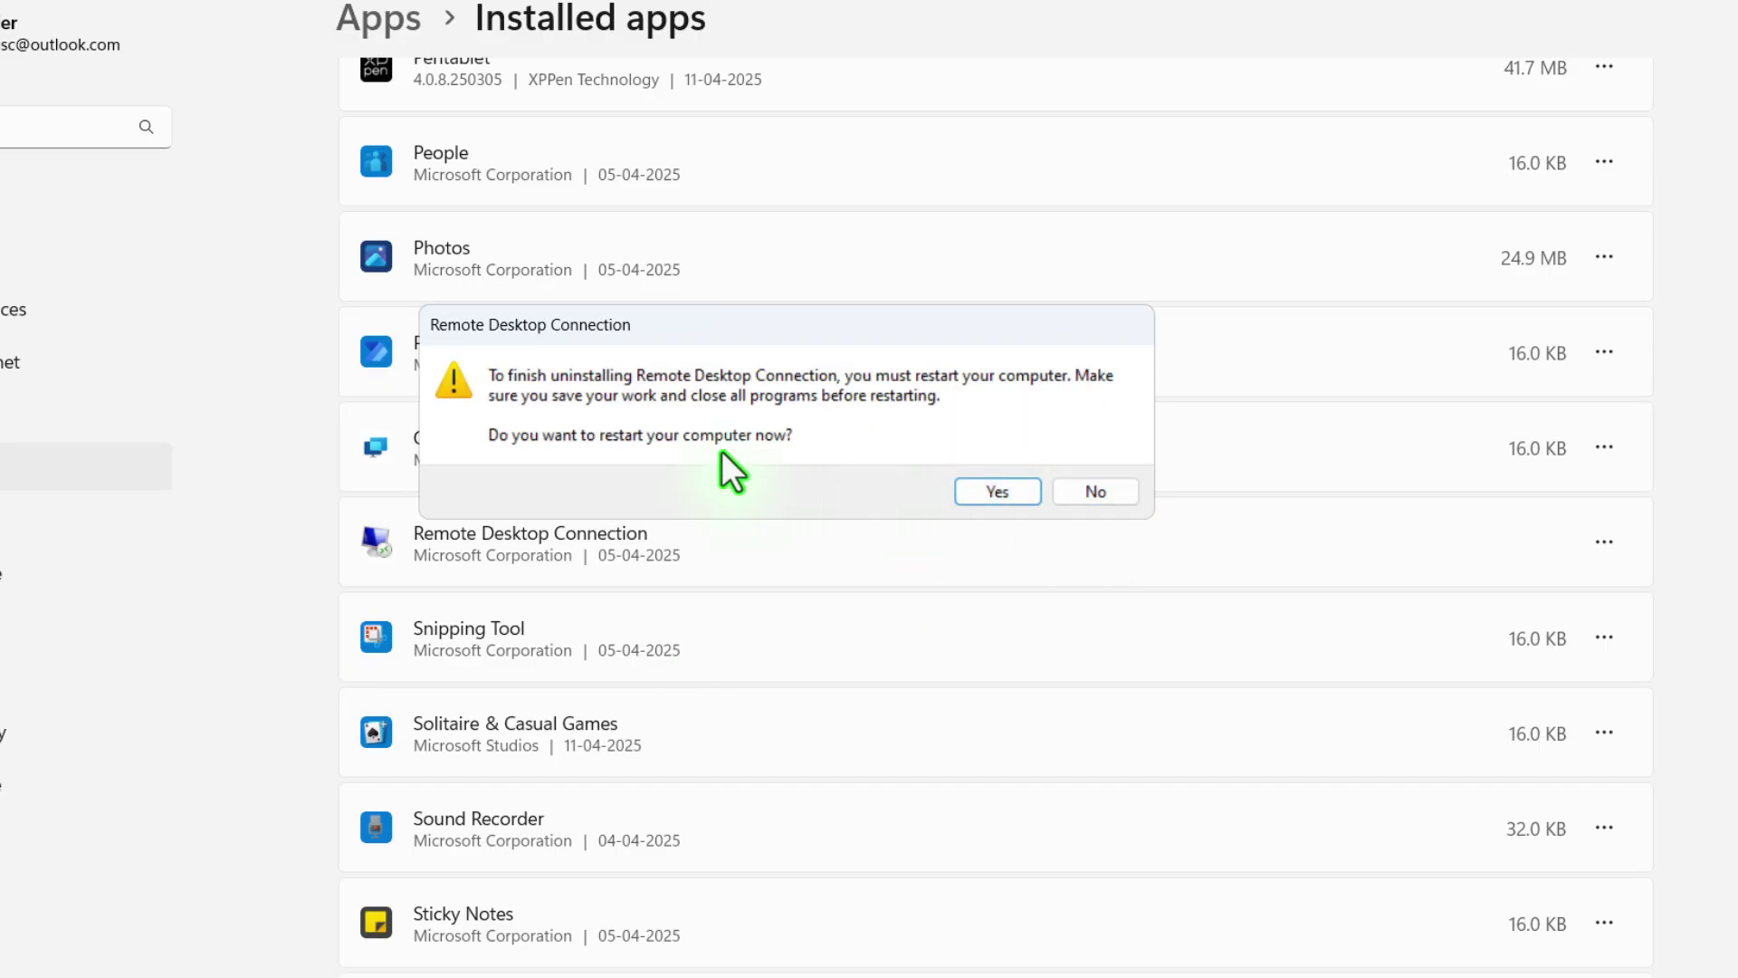
Decline the restart prompt, then uninstall Xbox Live and the Xbox app.
click(1115, 500)
scroll(561, 778, down, 3)
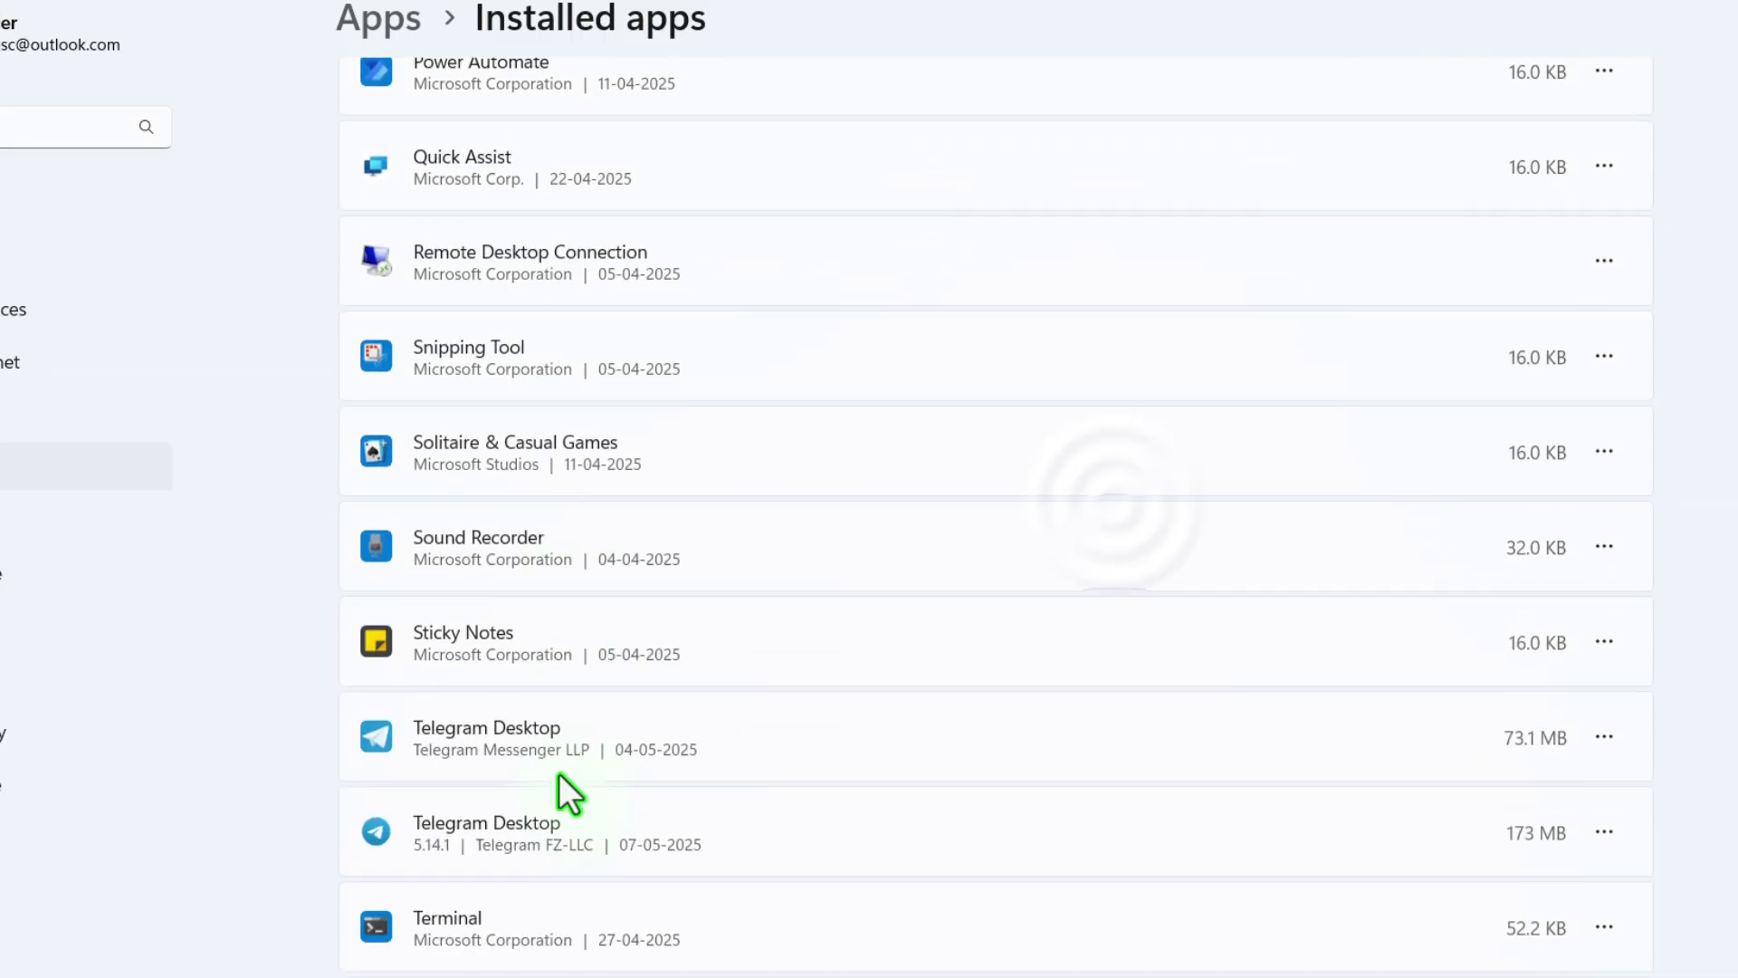
scroll(776, 793, down, 3)
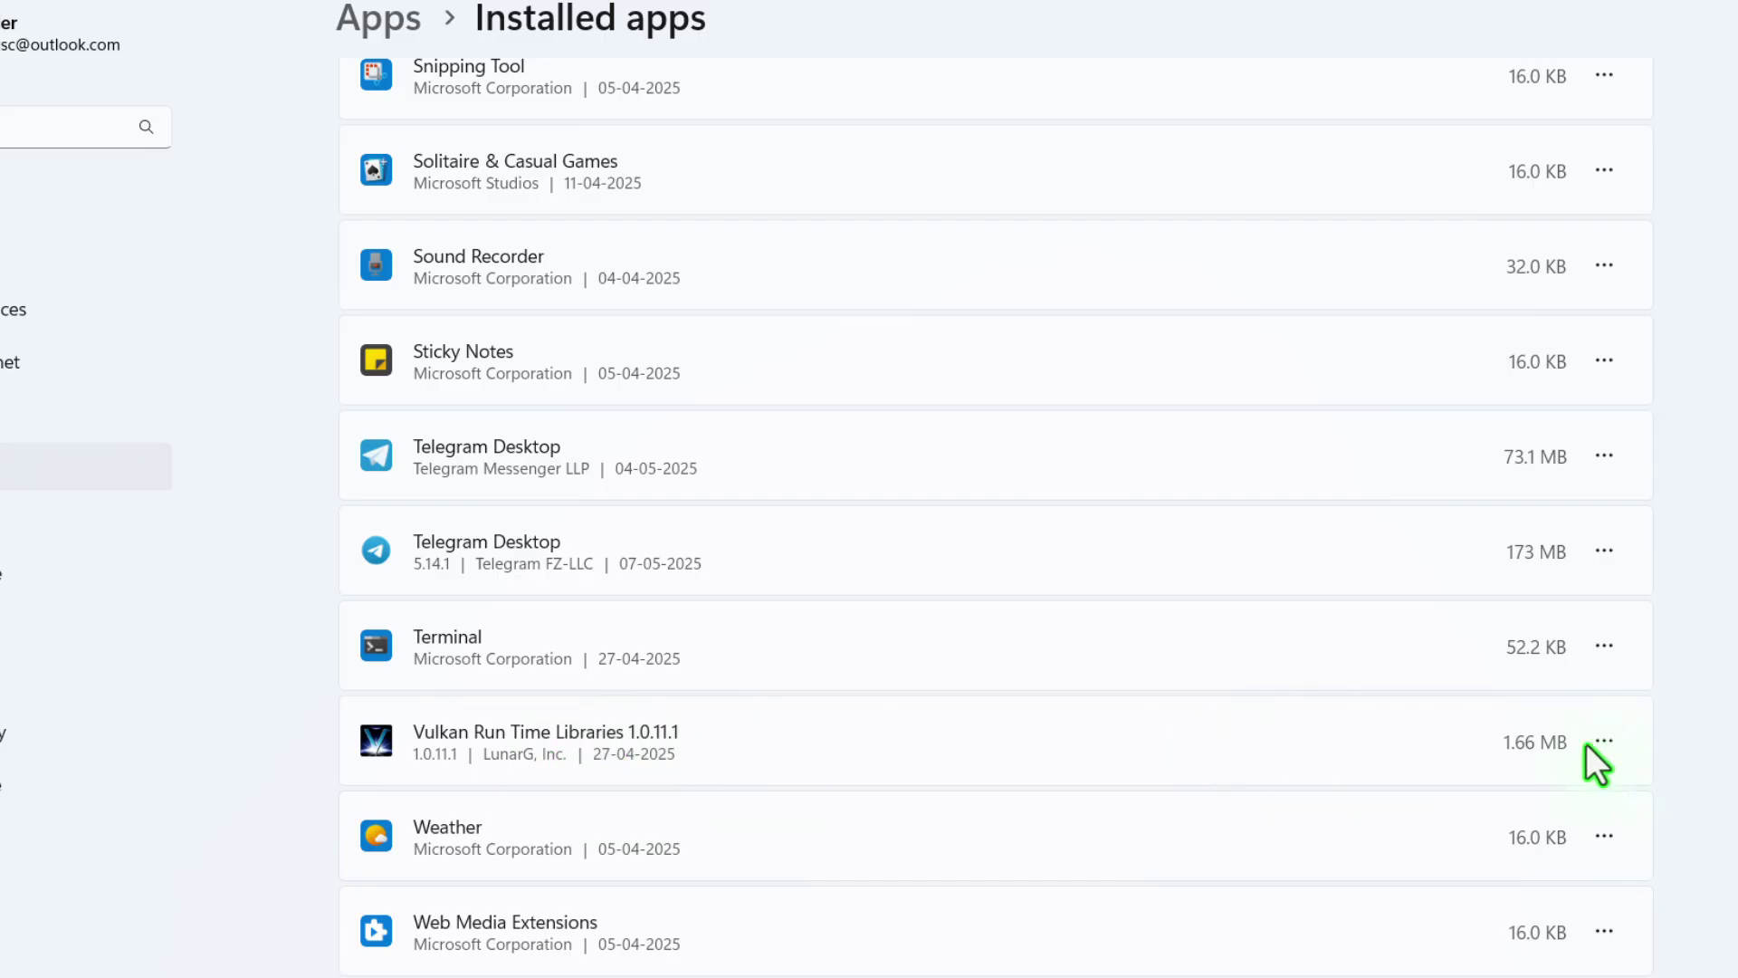
scroll(621, 808, down, 7)
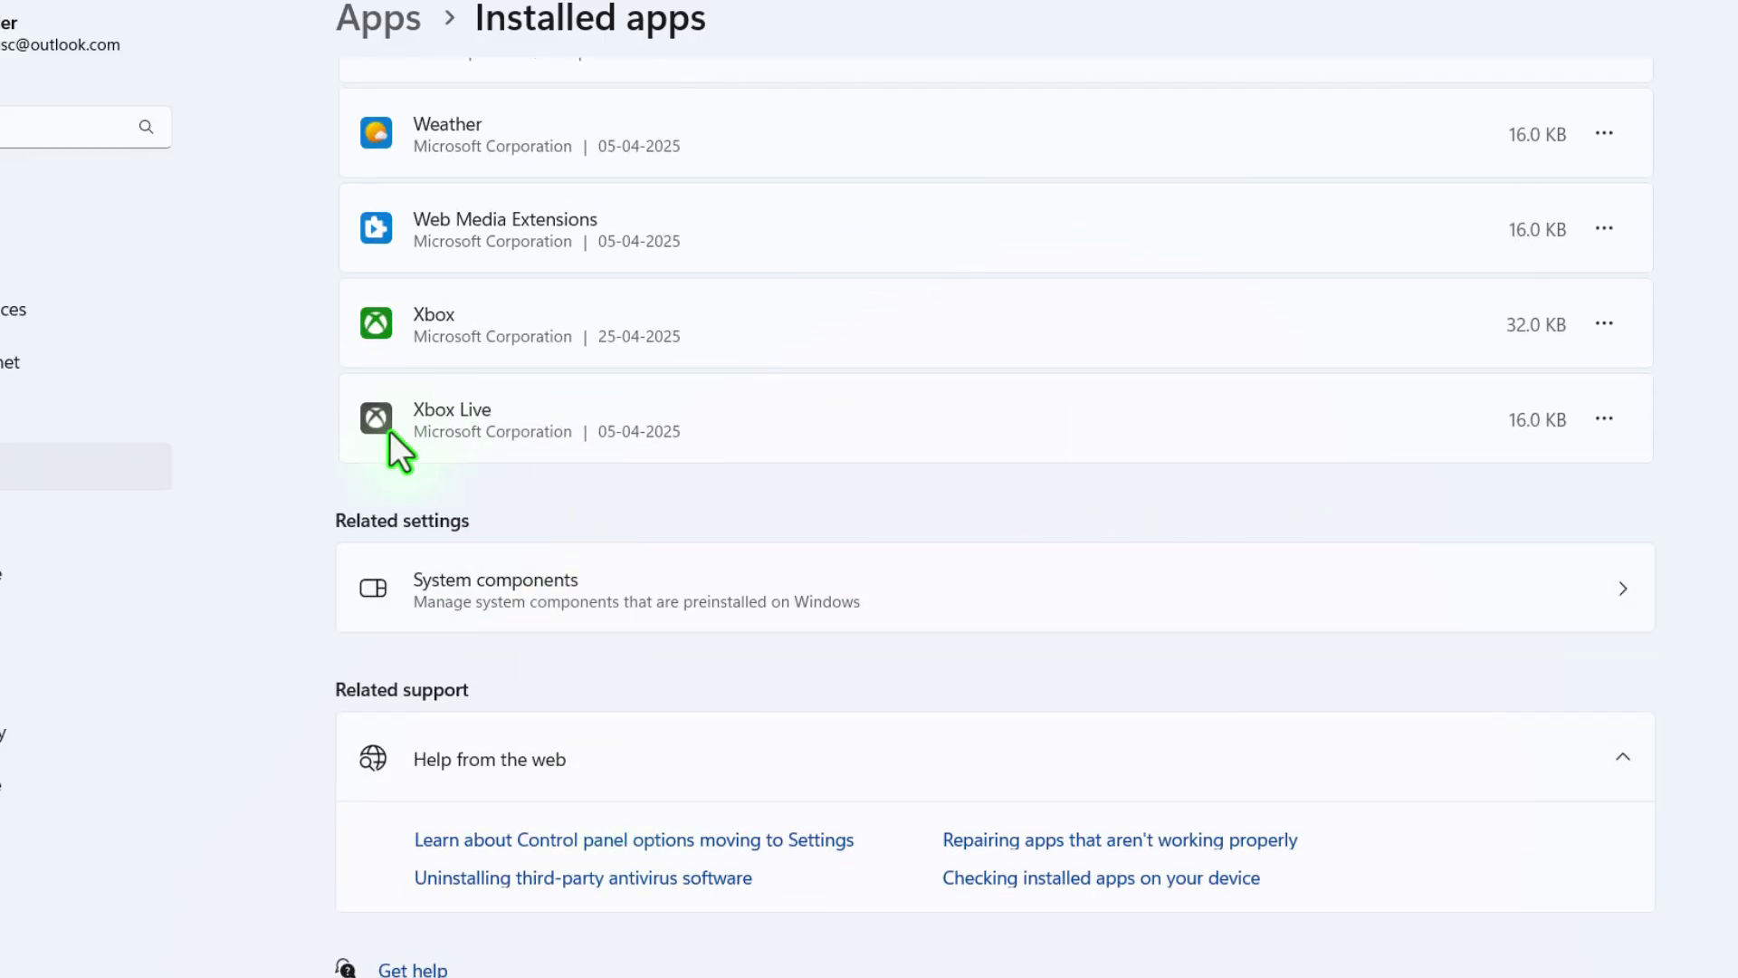
click(1597, 418)
click(1383, 556)
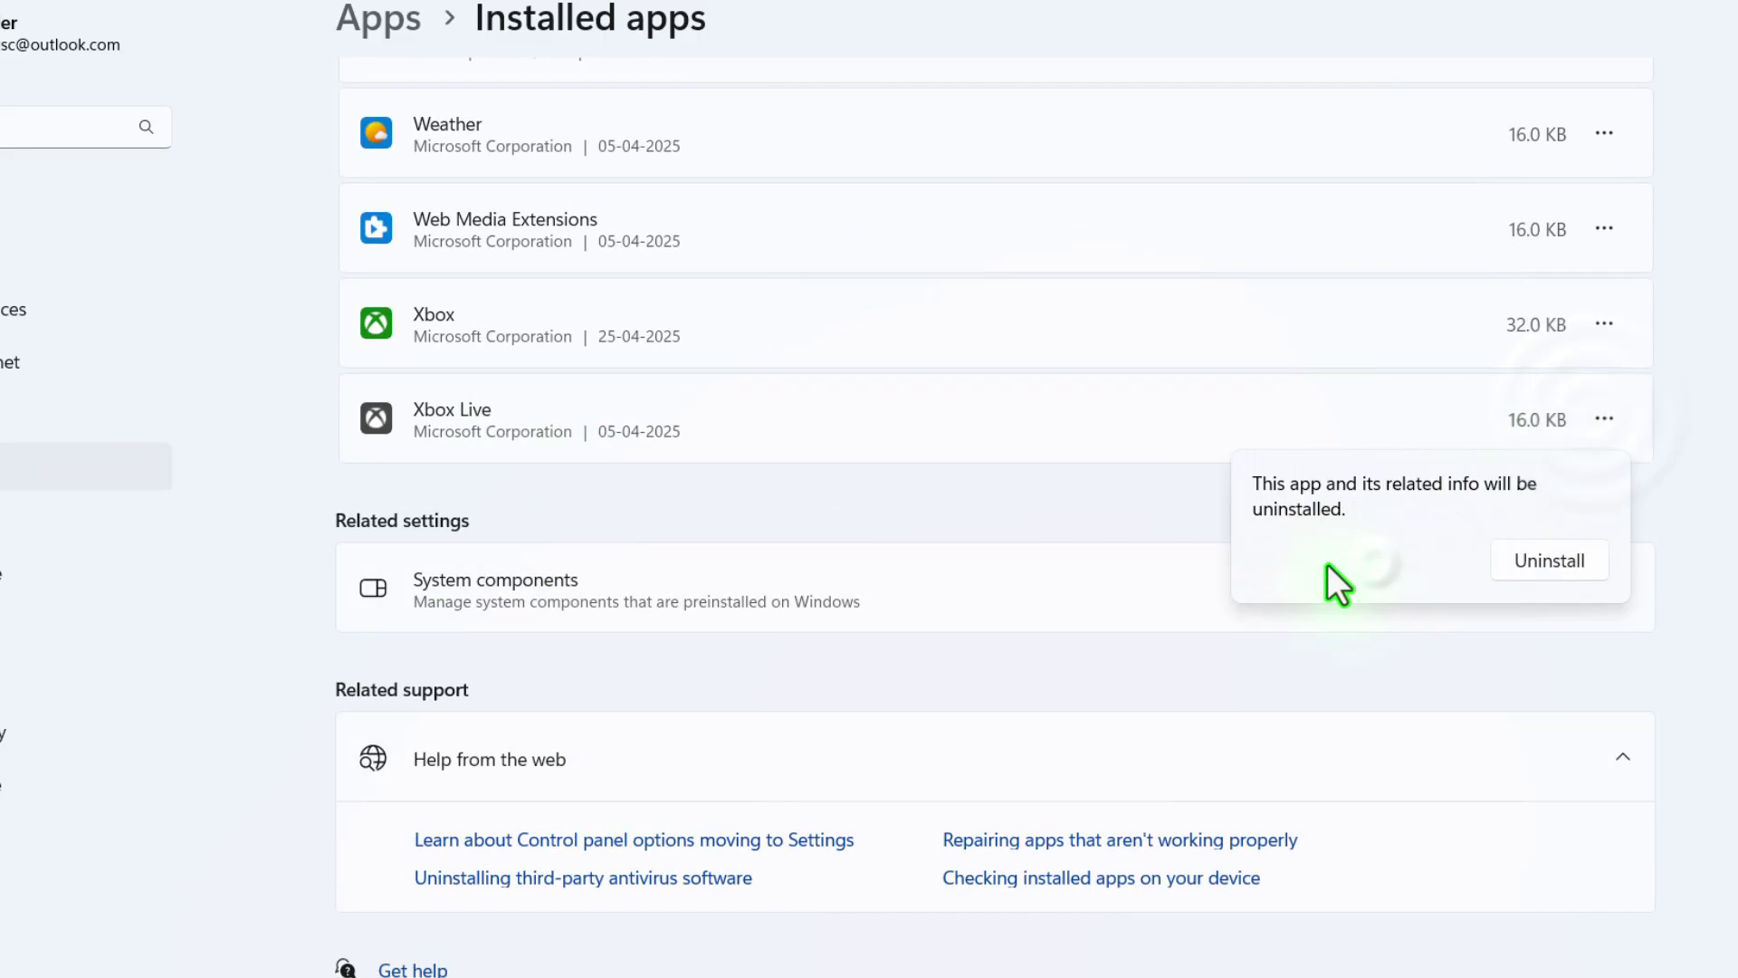
click(1518, 561)
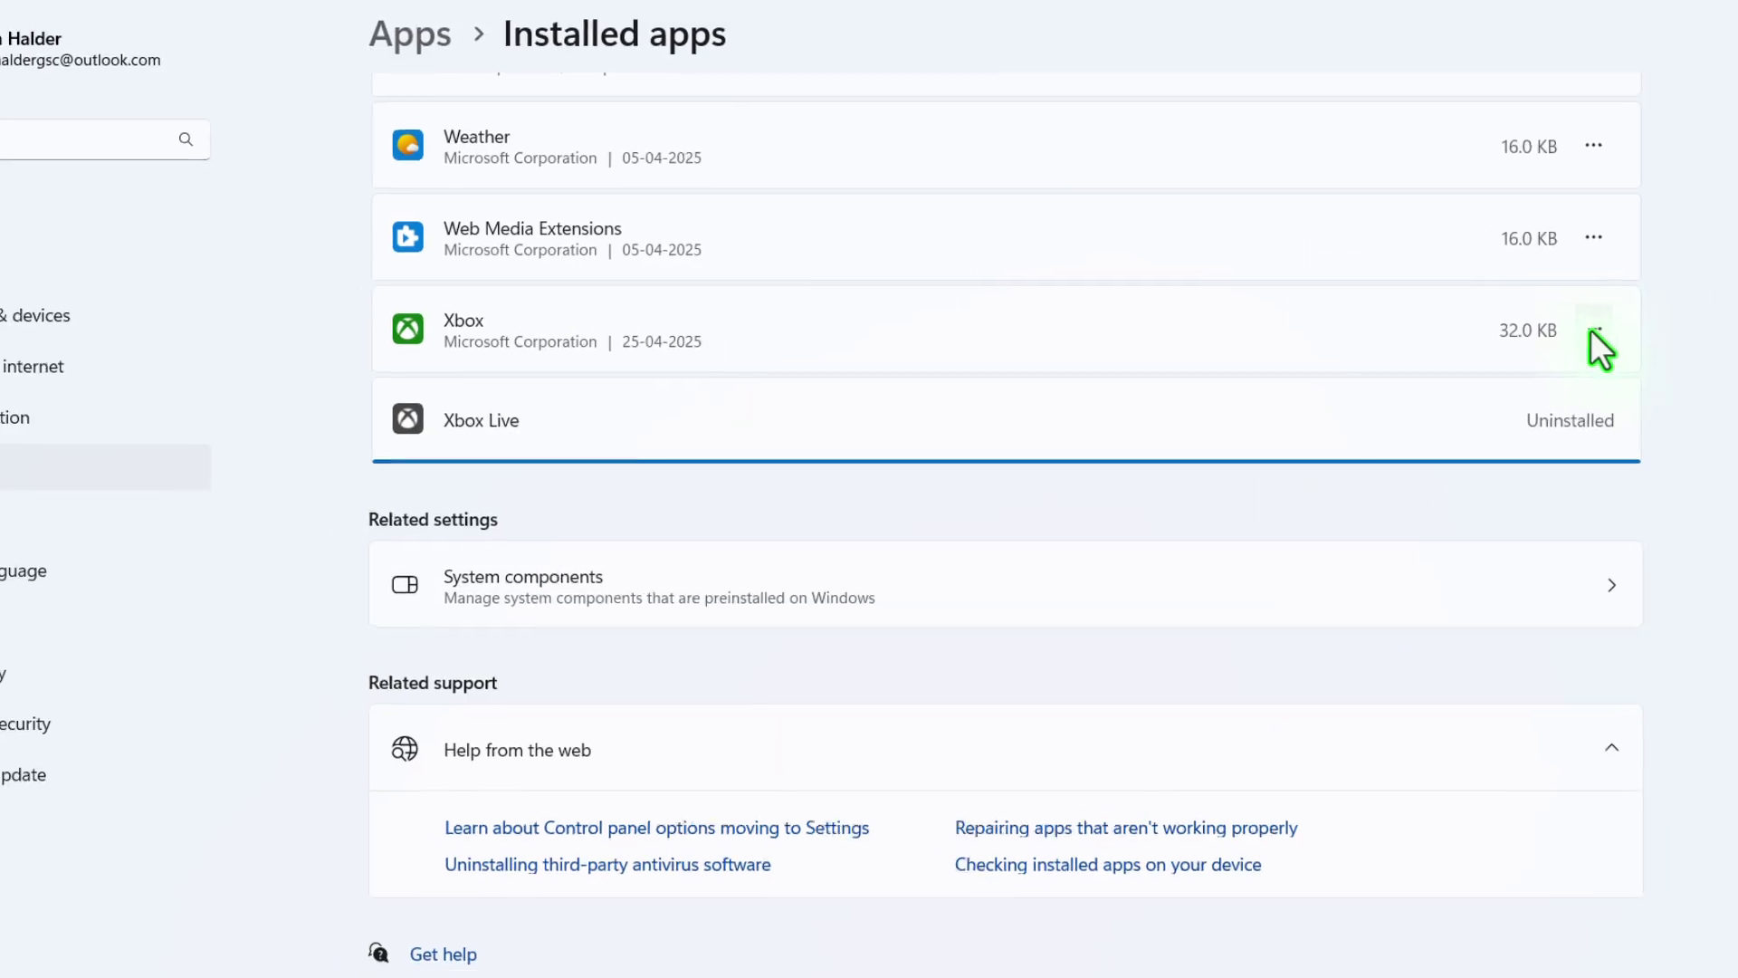
click(1595, 332)
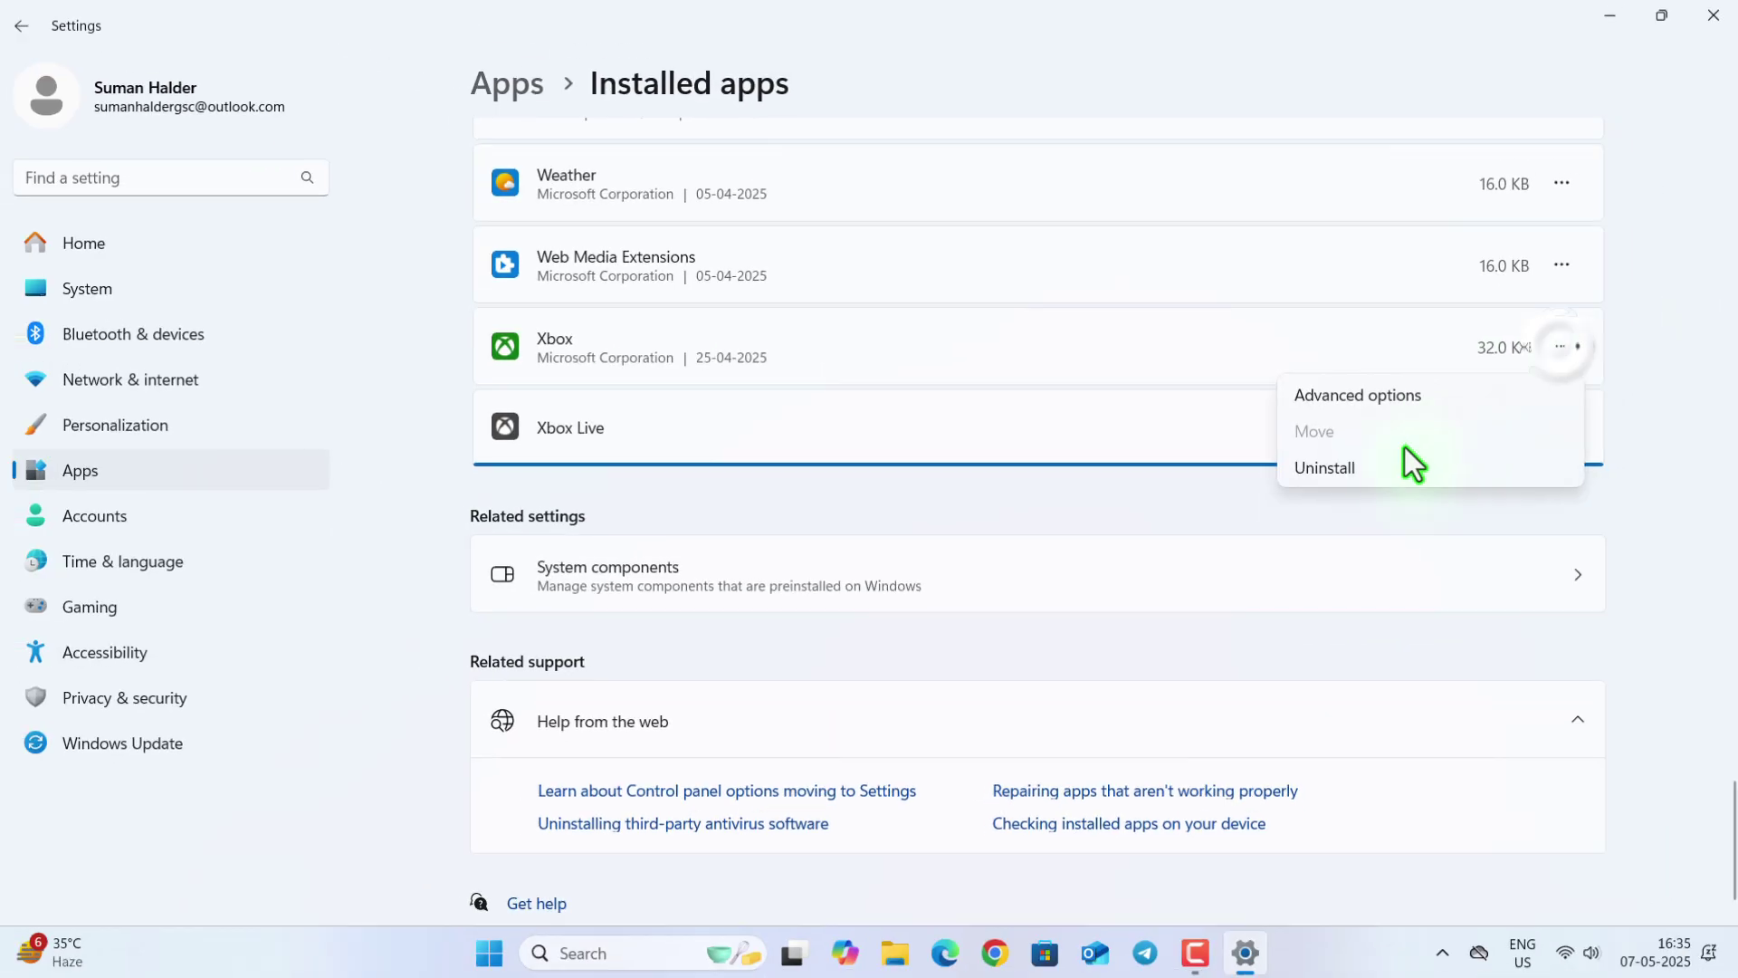
click(1417, 454)
click(1558, 497)
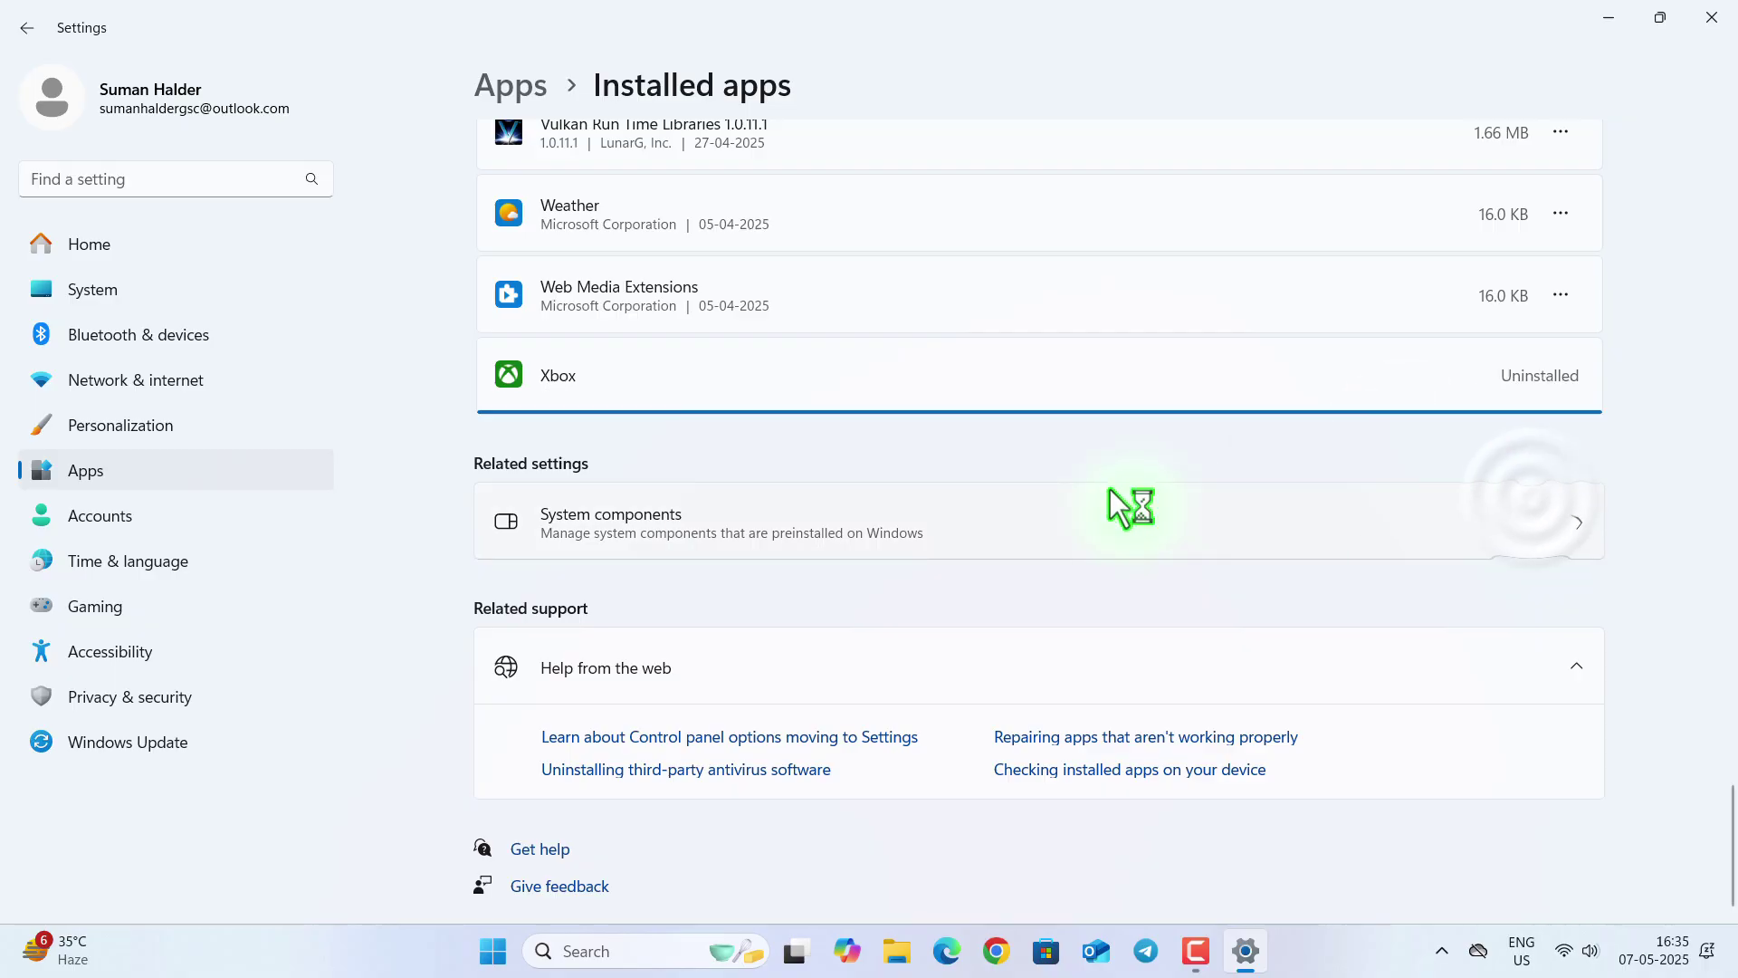